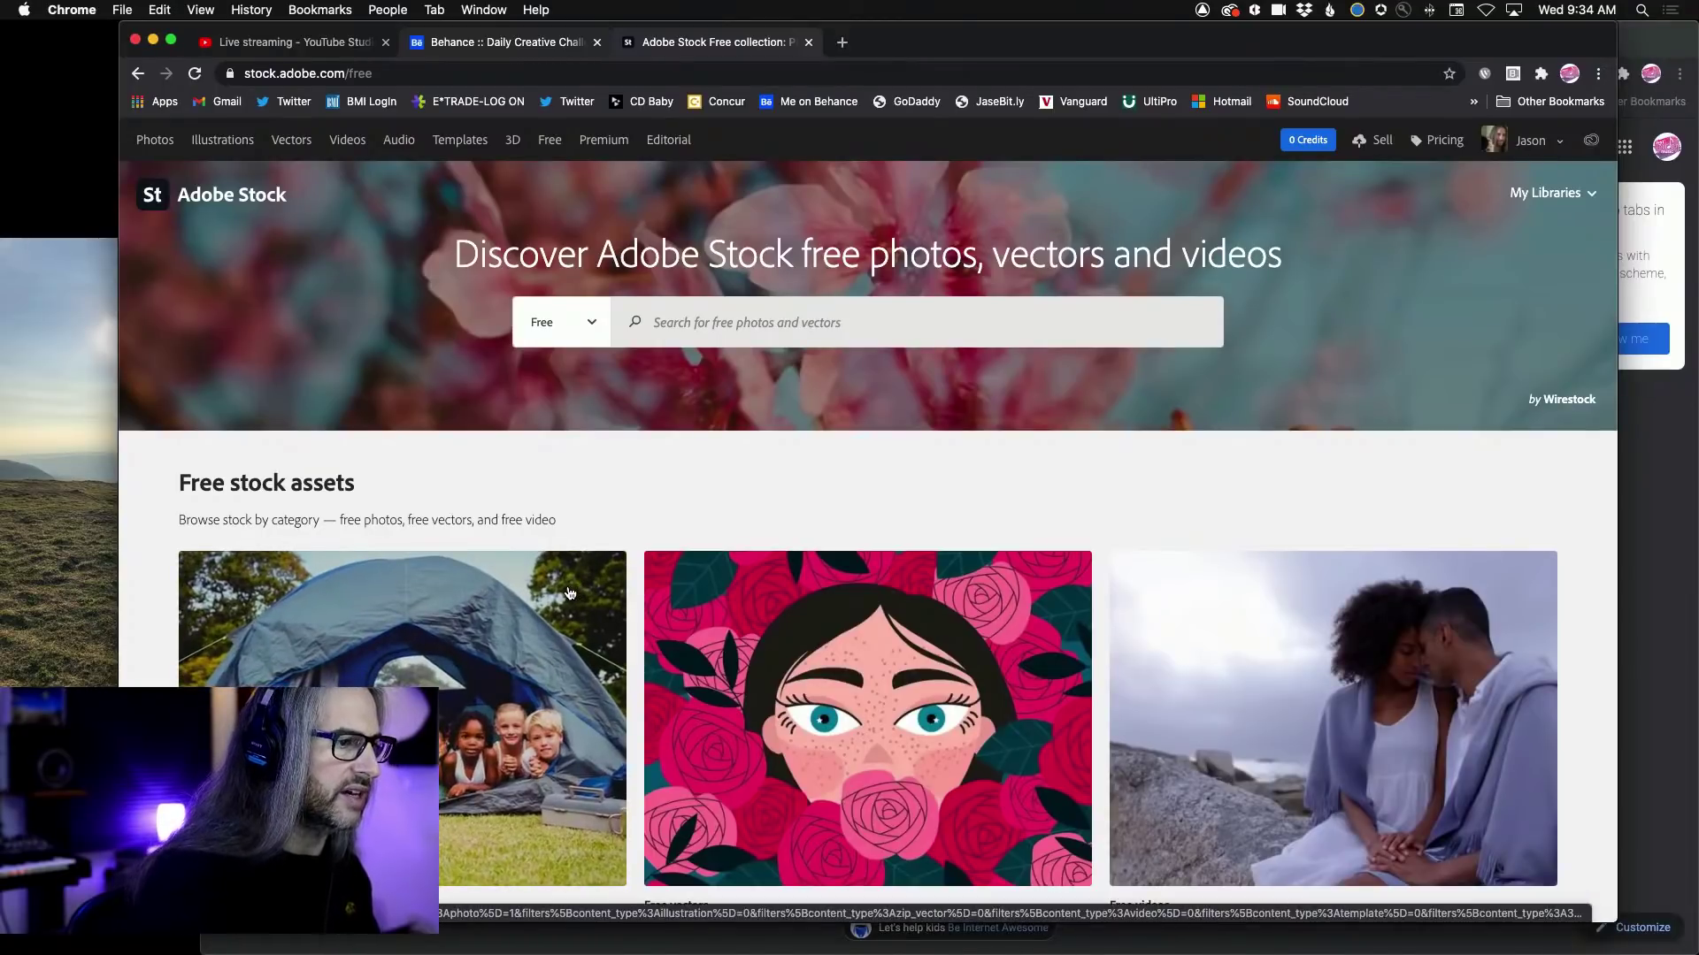
Step: Switch from the browser to After Effects and create a new project
mouse_move(606, 952)
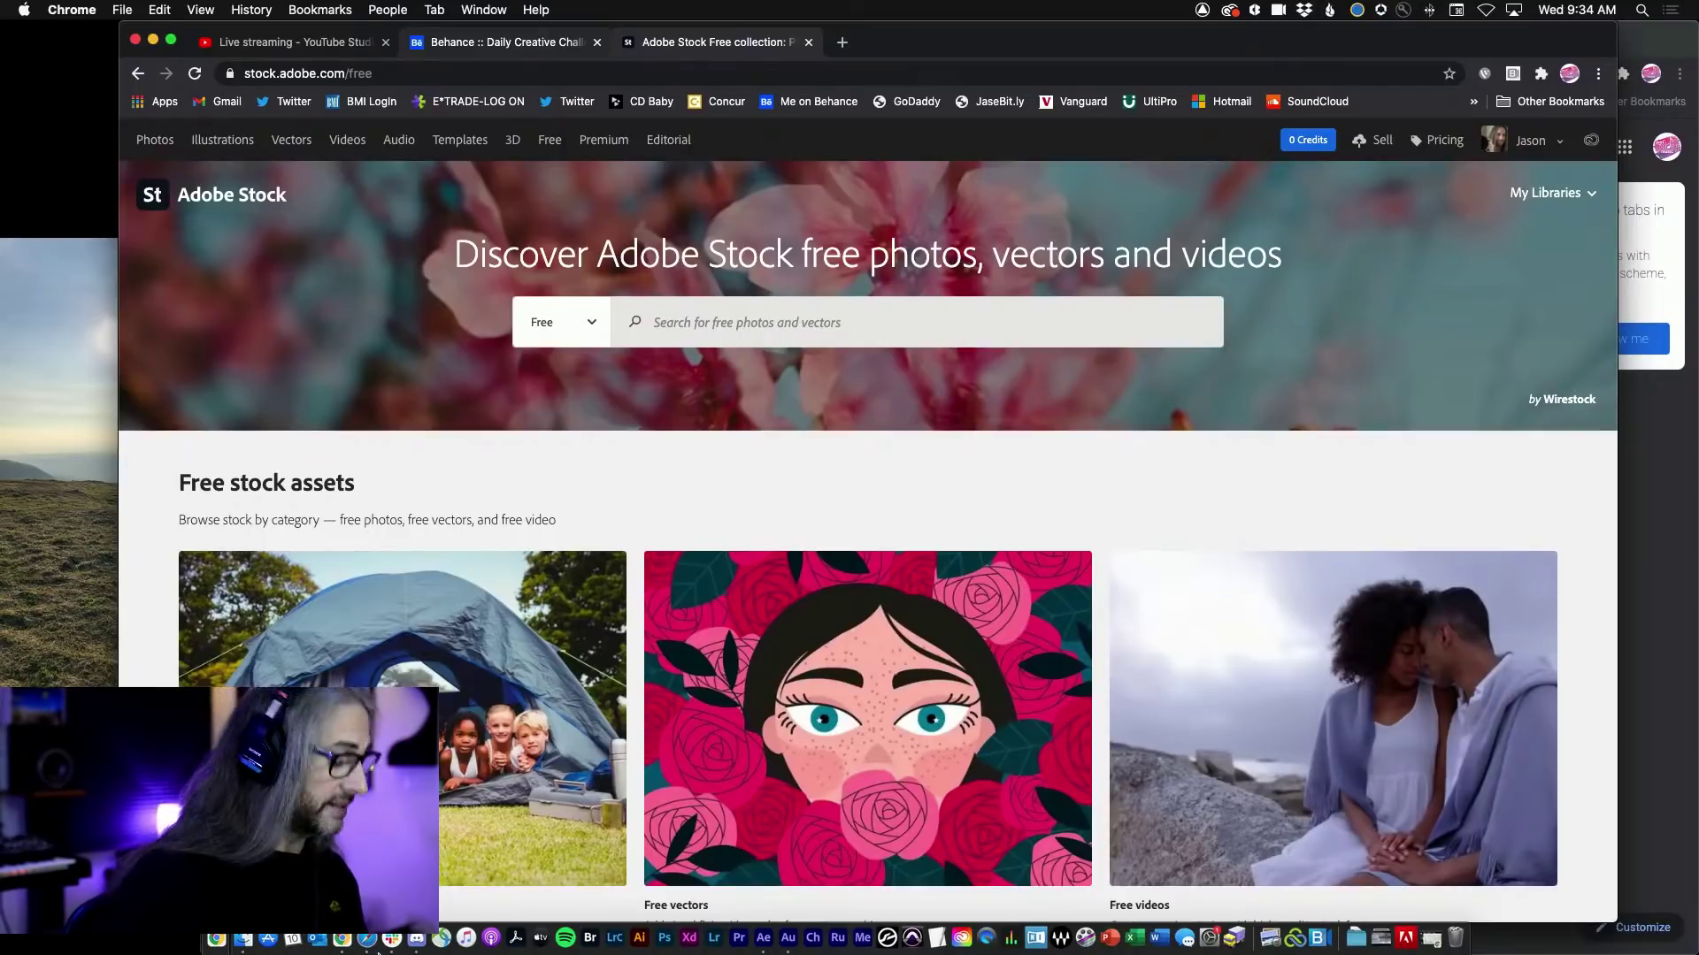
key(super+Tab)
key(super+Tab)
key(super+Tab)
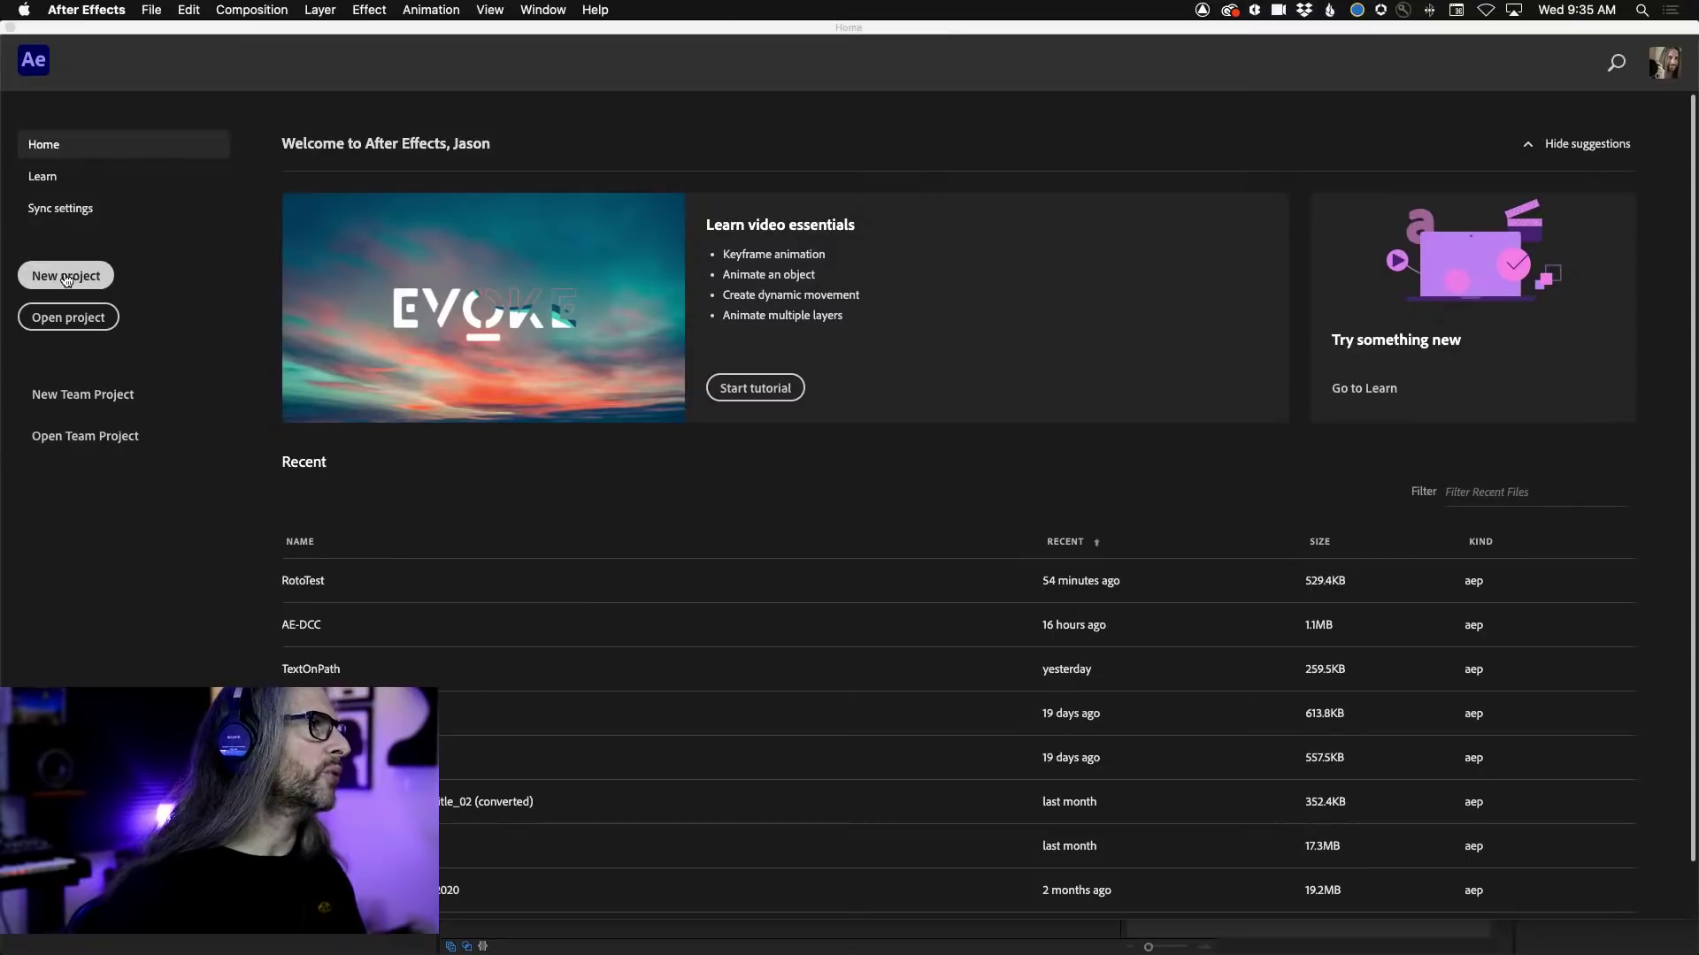
click(66, 280)
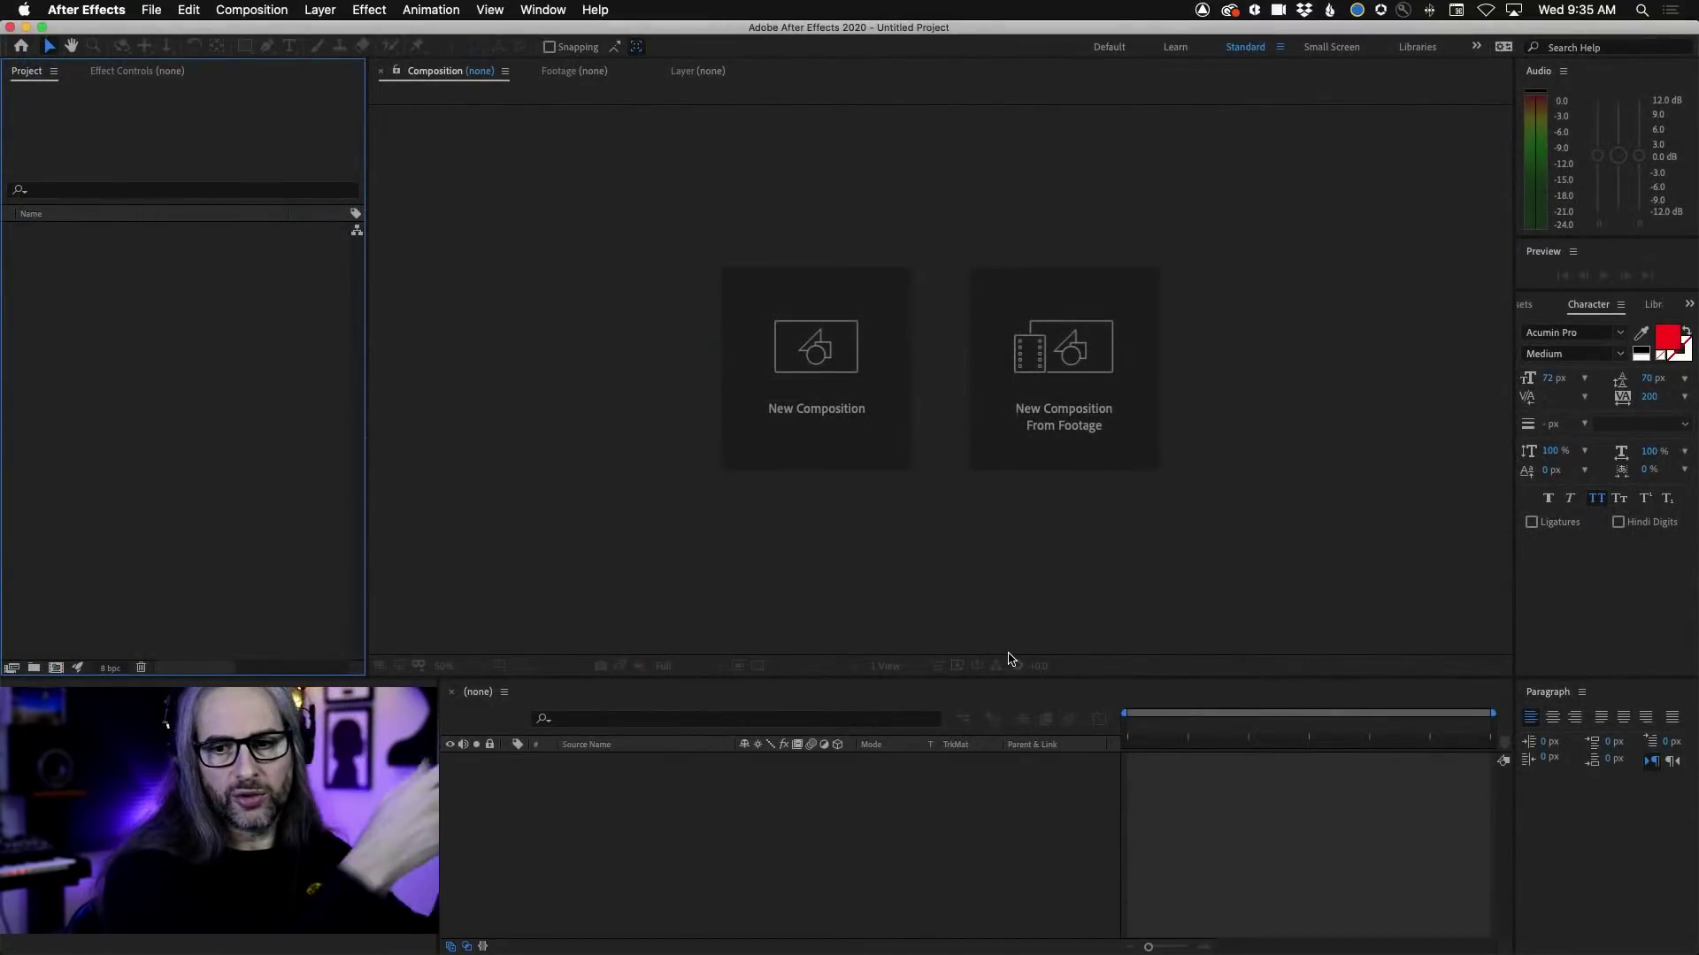
Step: Import BackgroundForRoto.jpg and AdobeStock_199122463.mov as footage, with Create Composition turned off
click(524, 858)
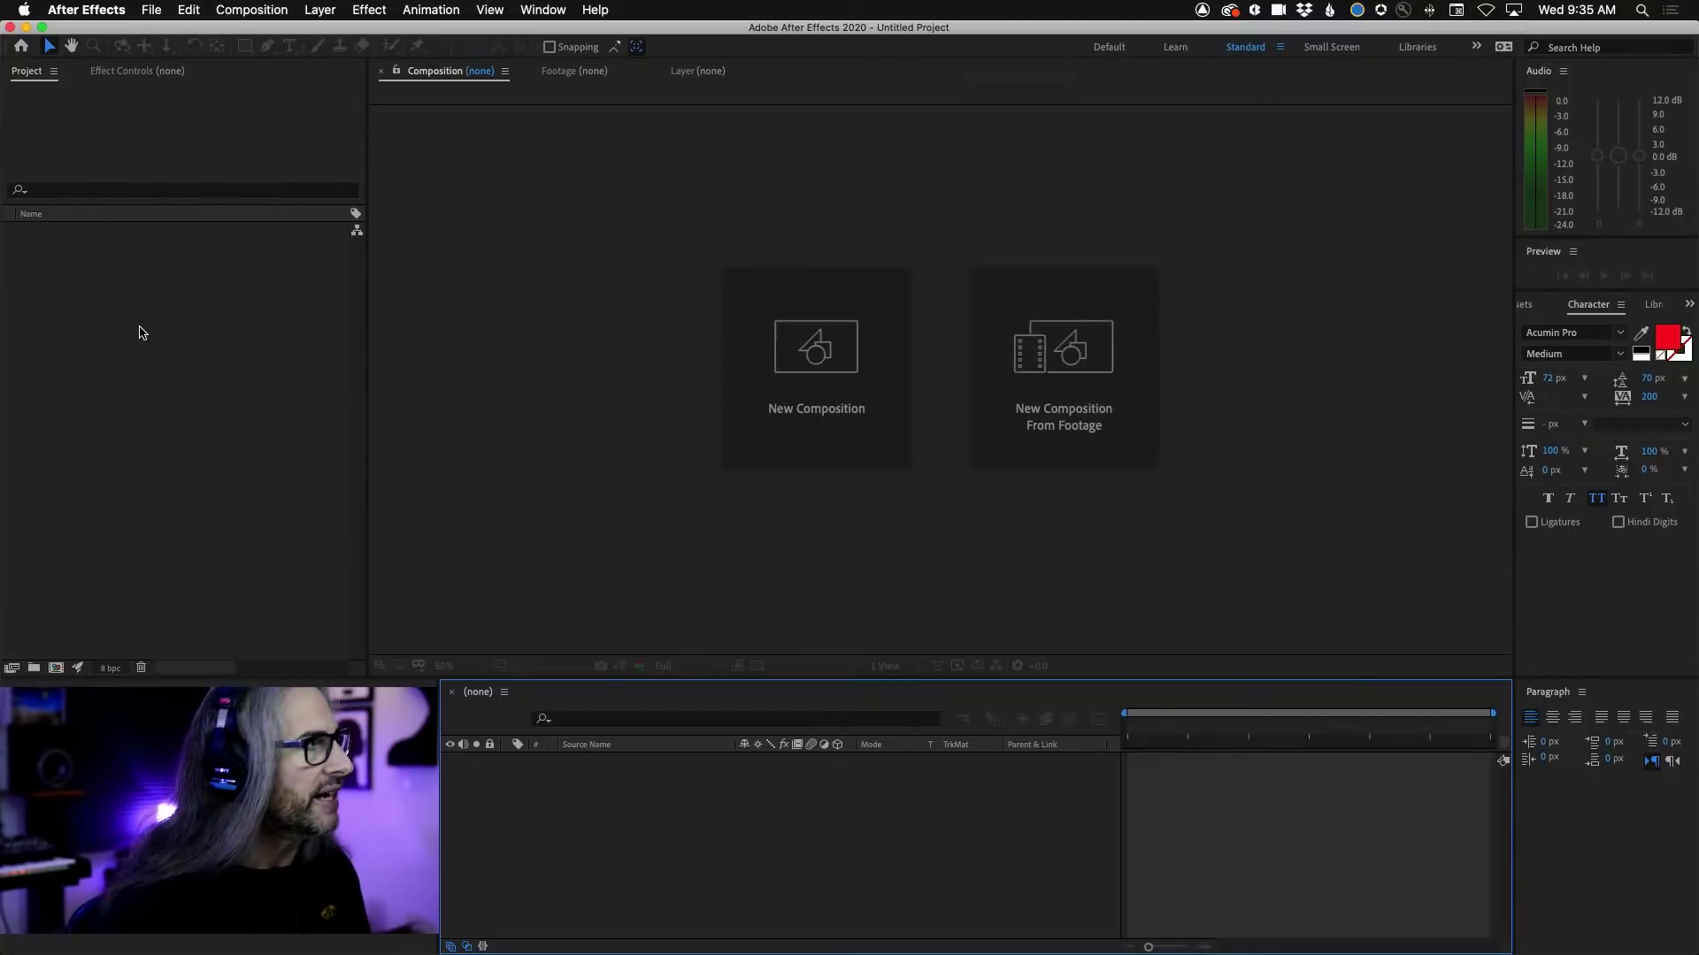
click(134, 330)
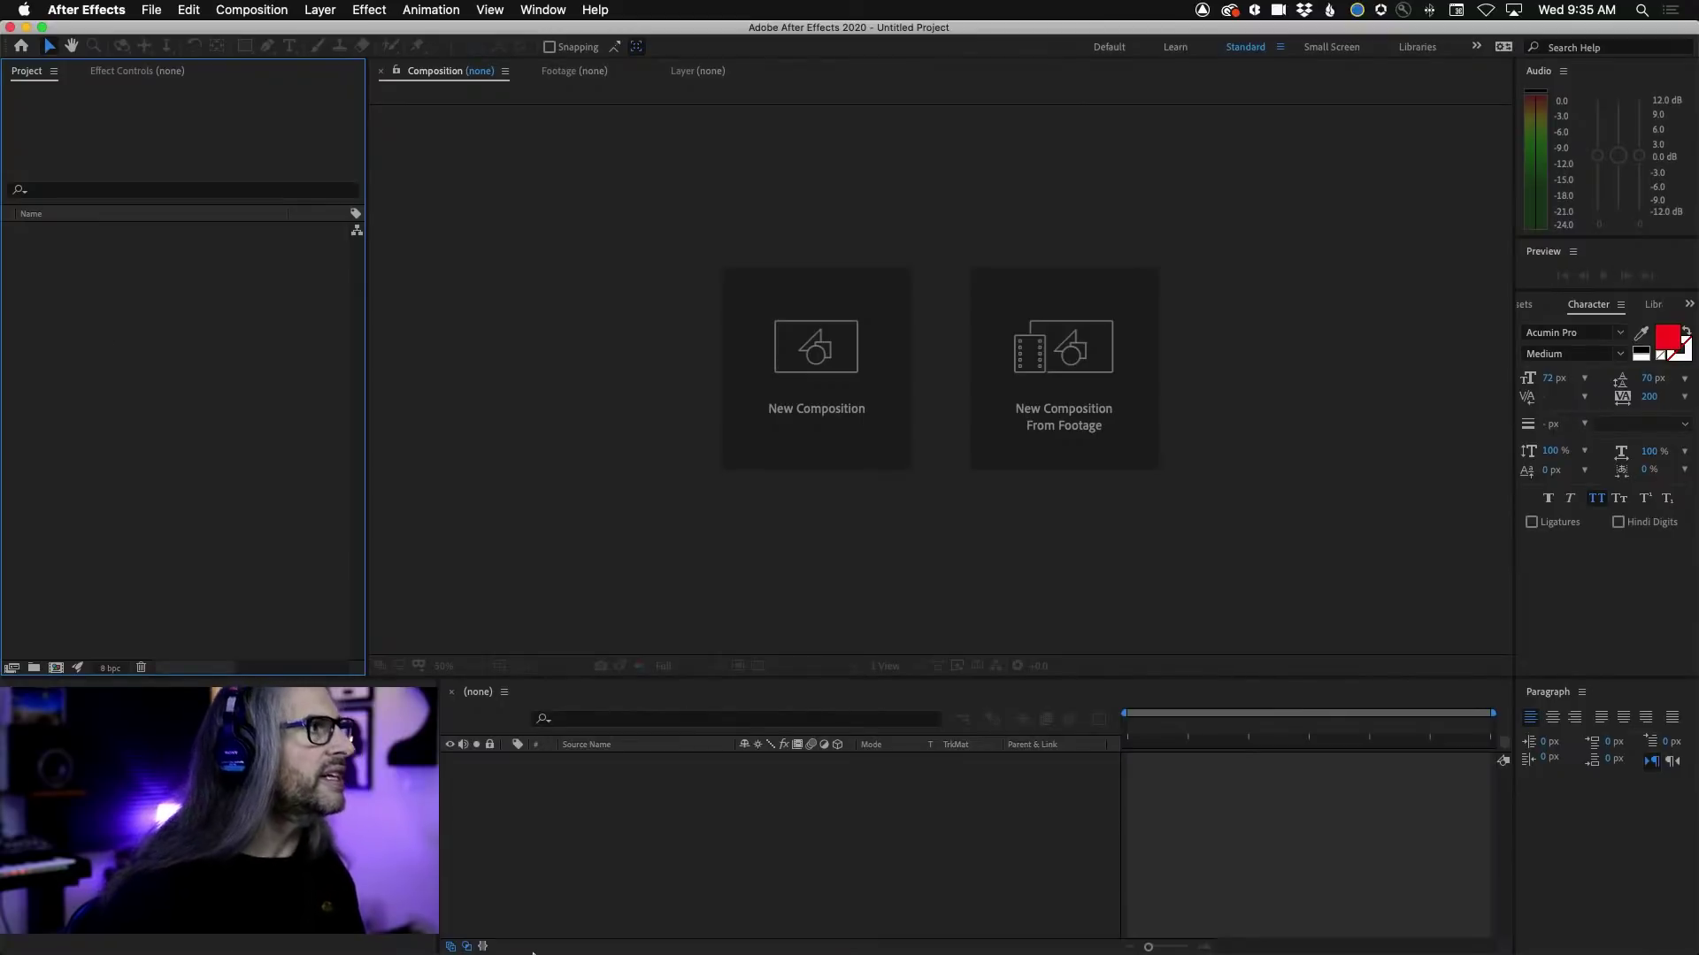
double_click(323, 580)
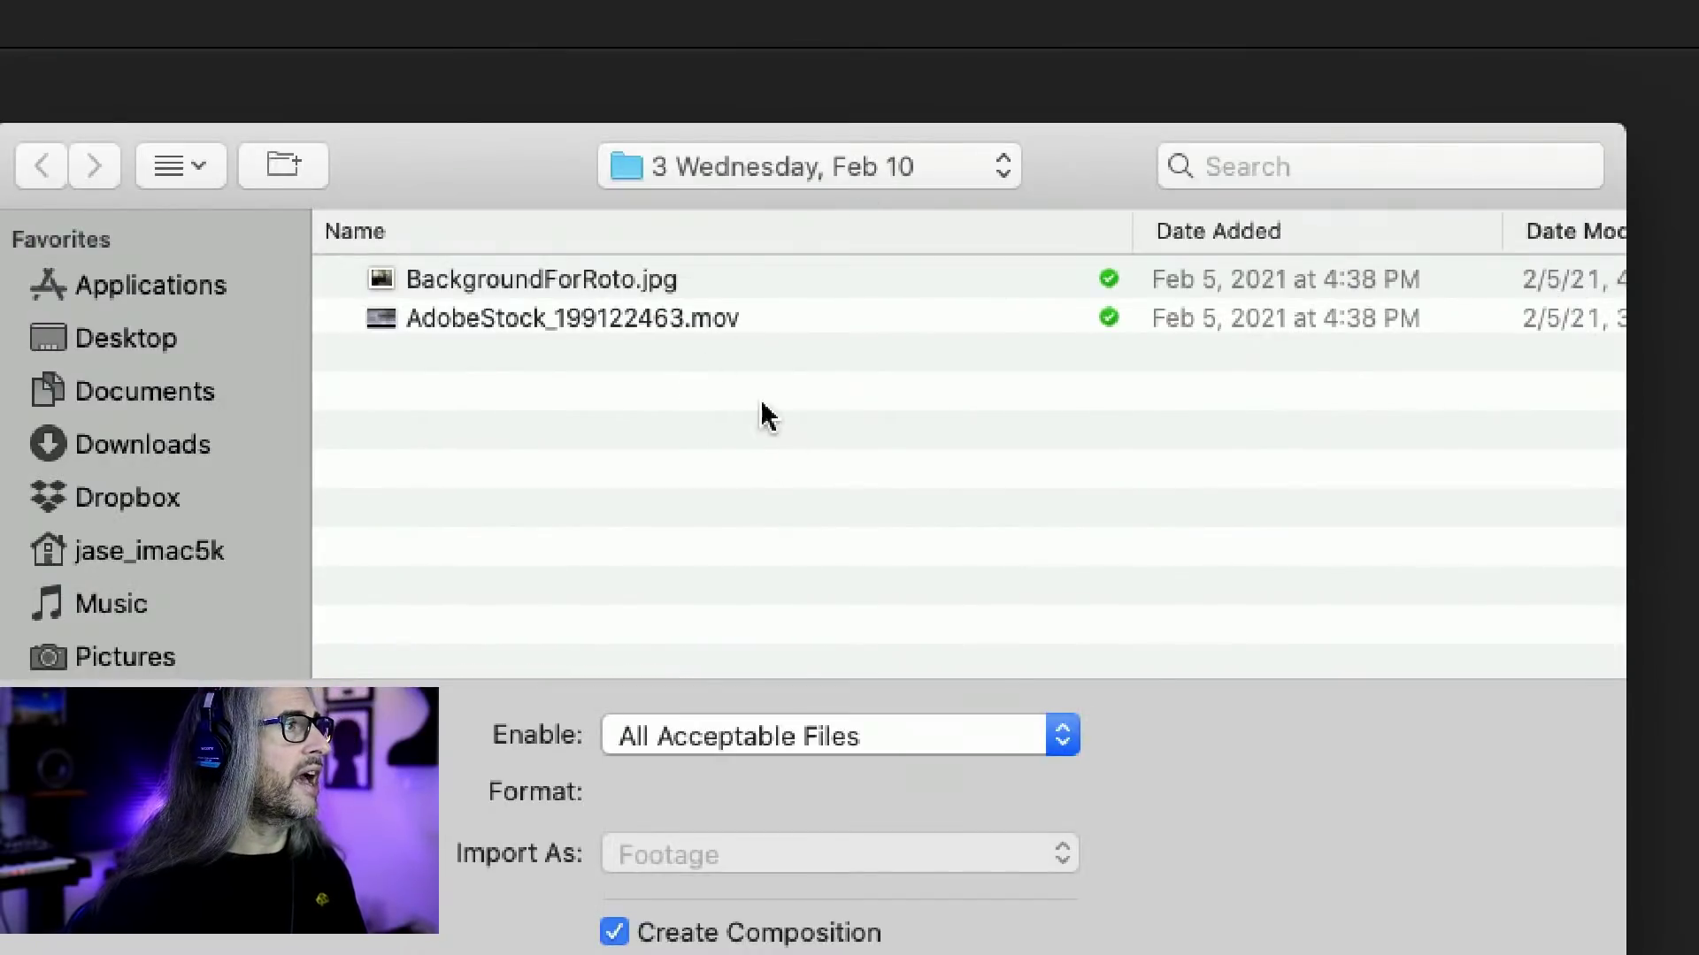
drag(765, 380, 499, 267)
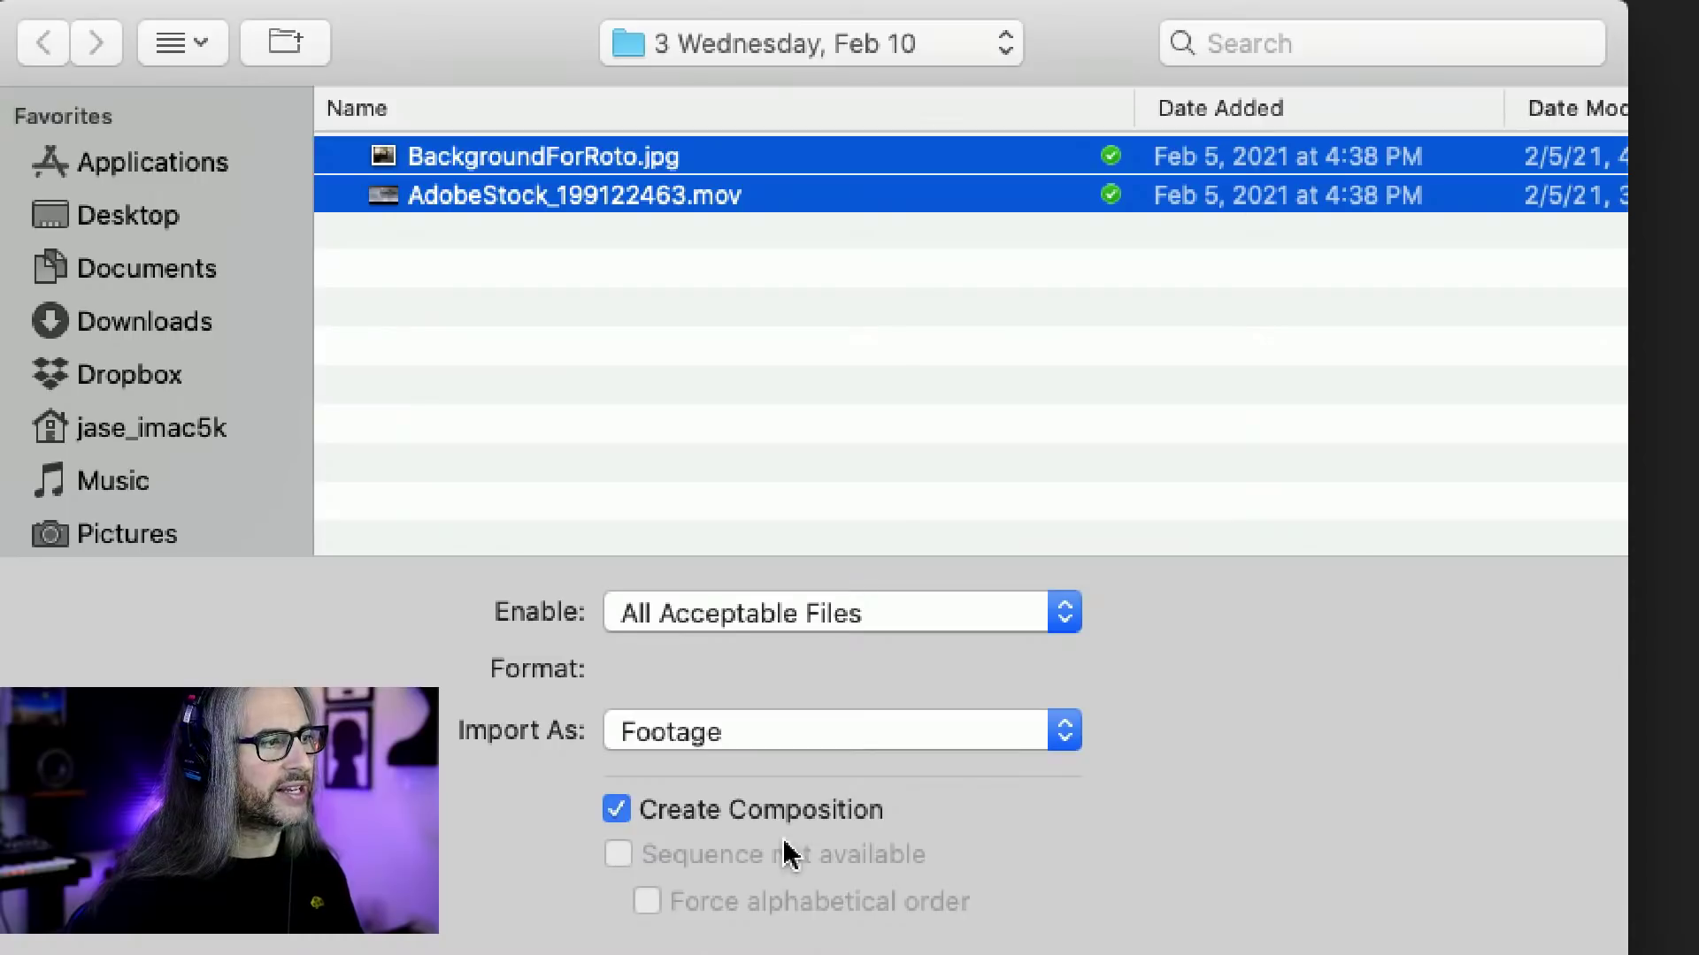
click(612, 818)
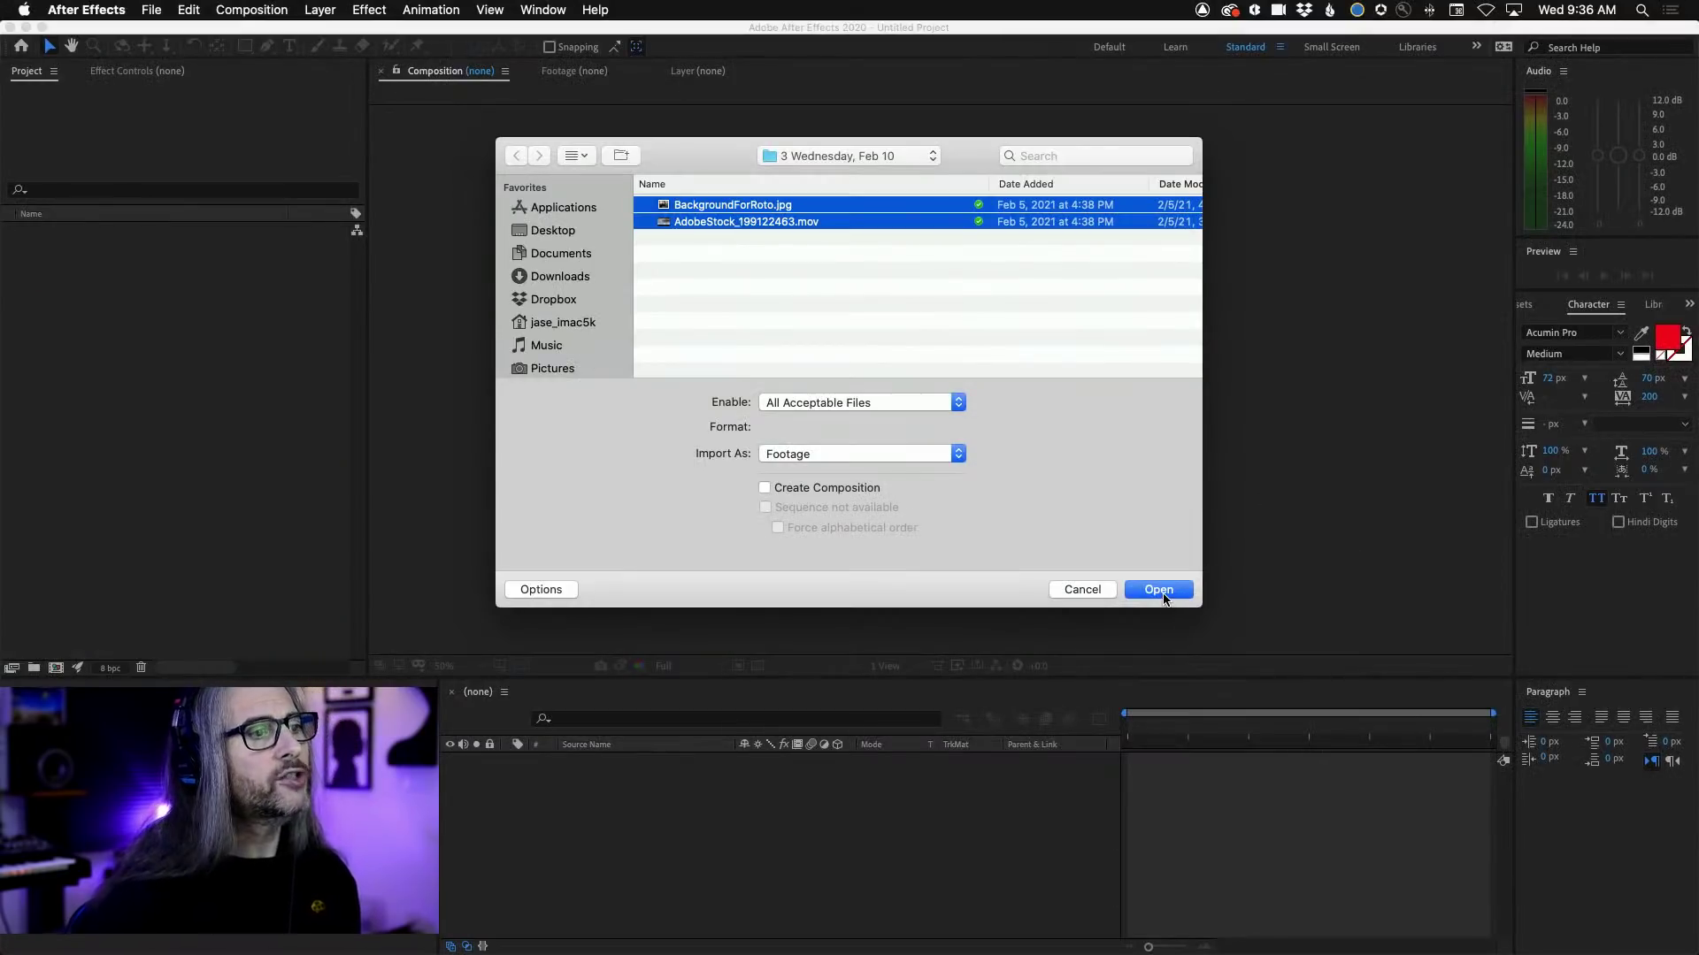
click(1161, 590)
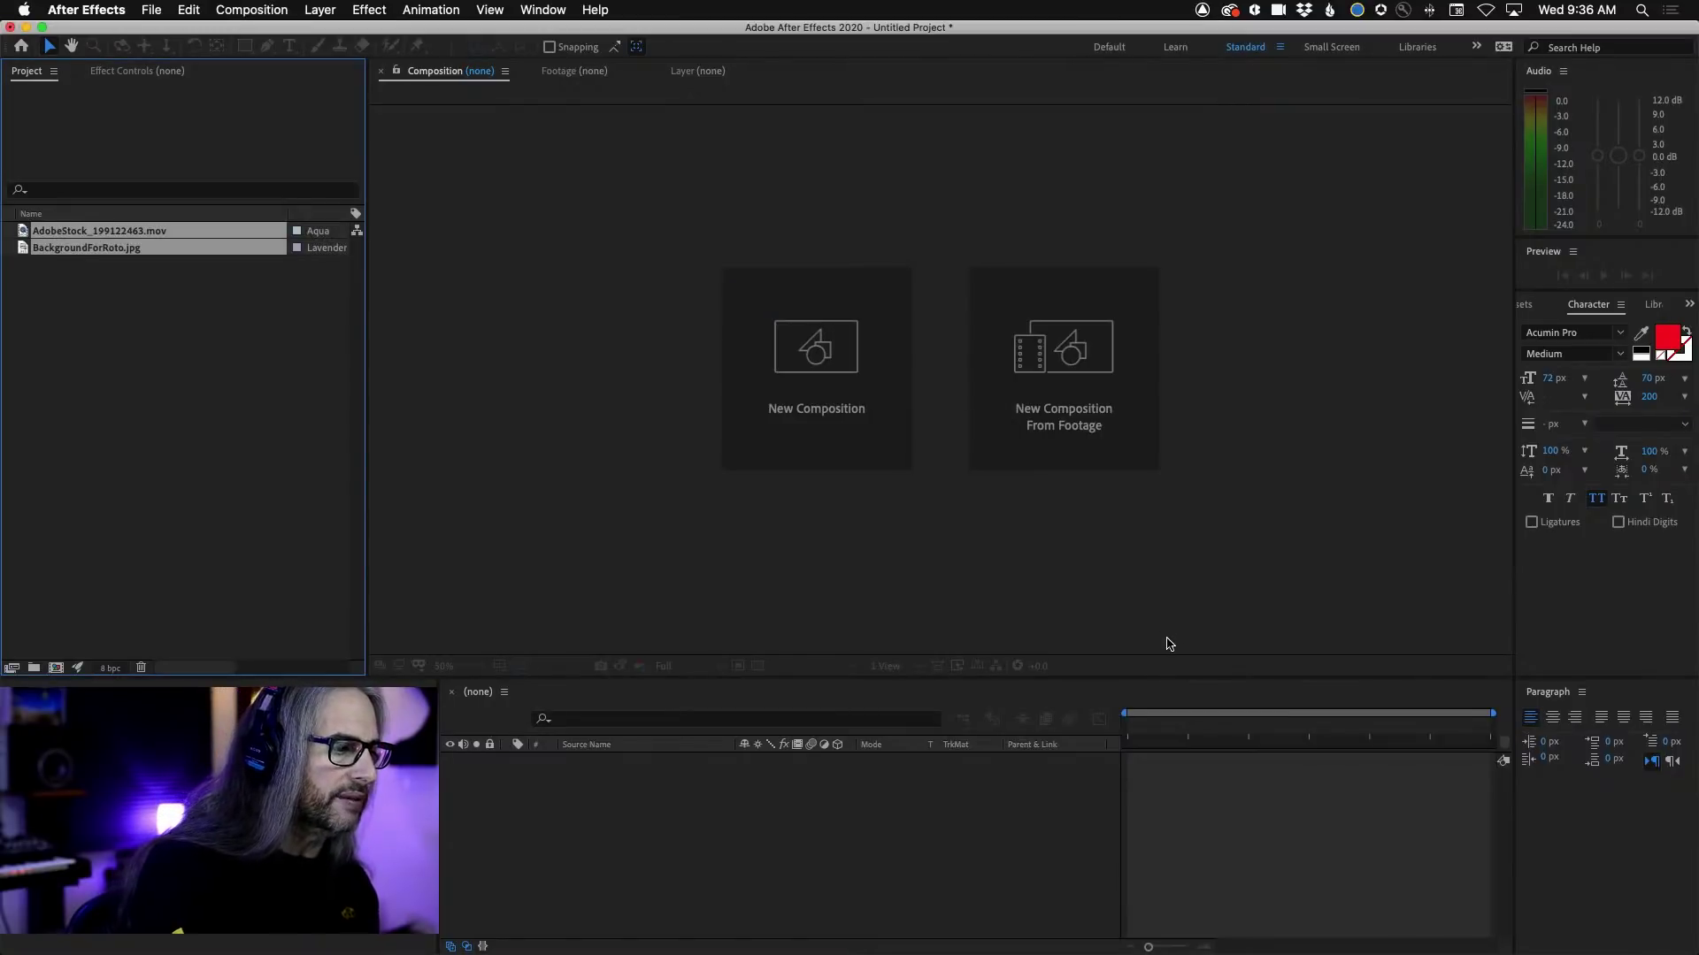
Step: Review the thumbnails and properties of AdobeStock_199122463.mov and BackgroundForRoto.jpg in the project
click(126, 372)
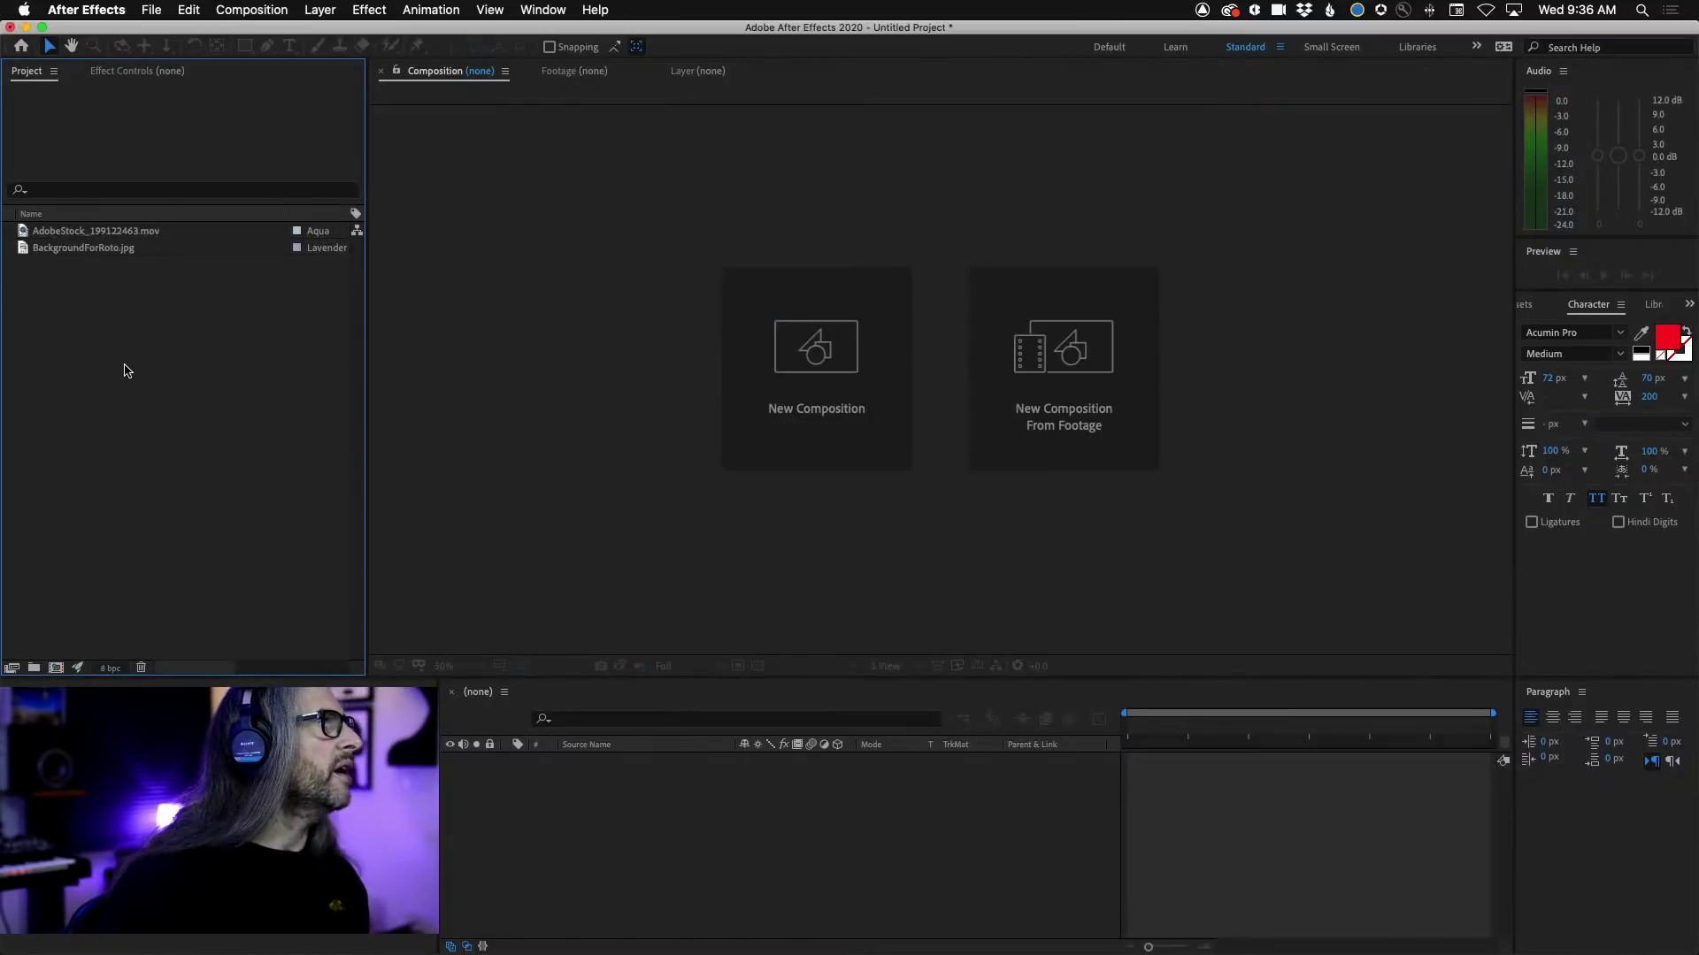
click(35, 233)
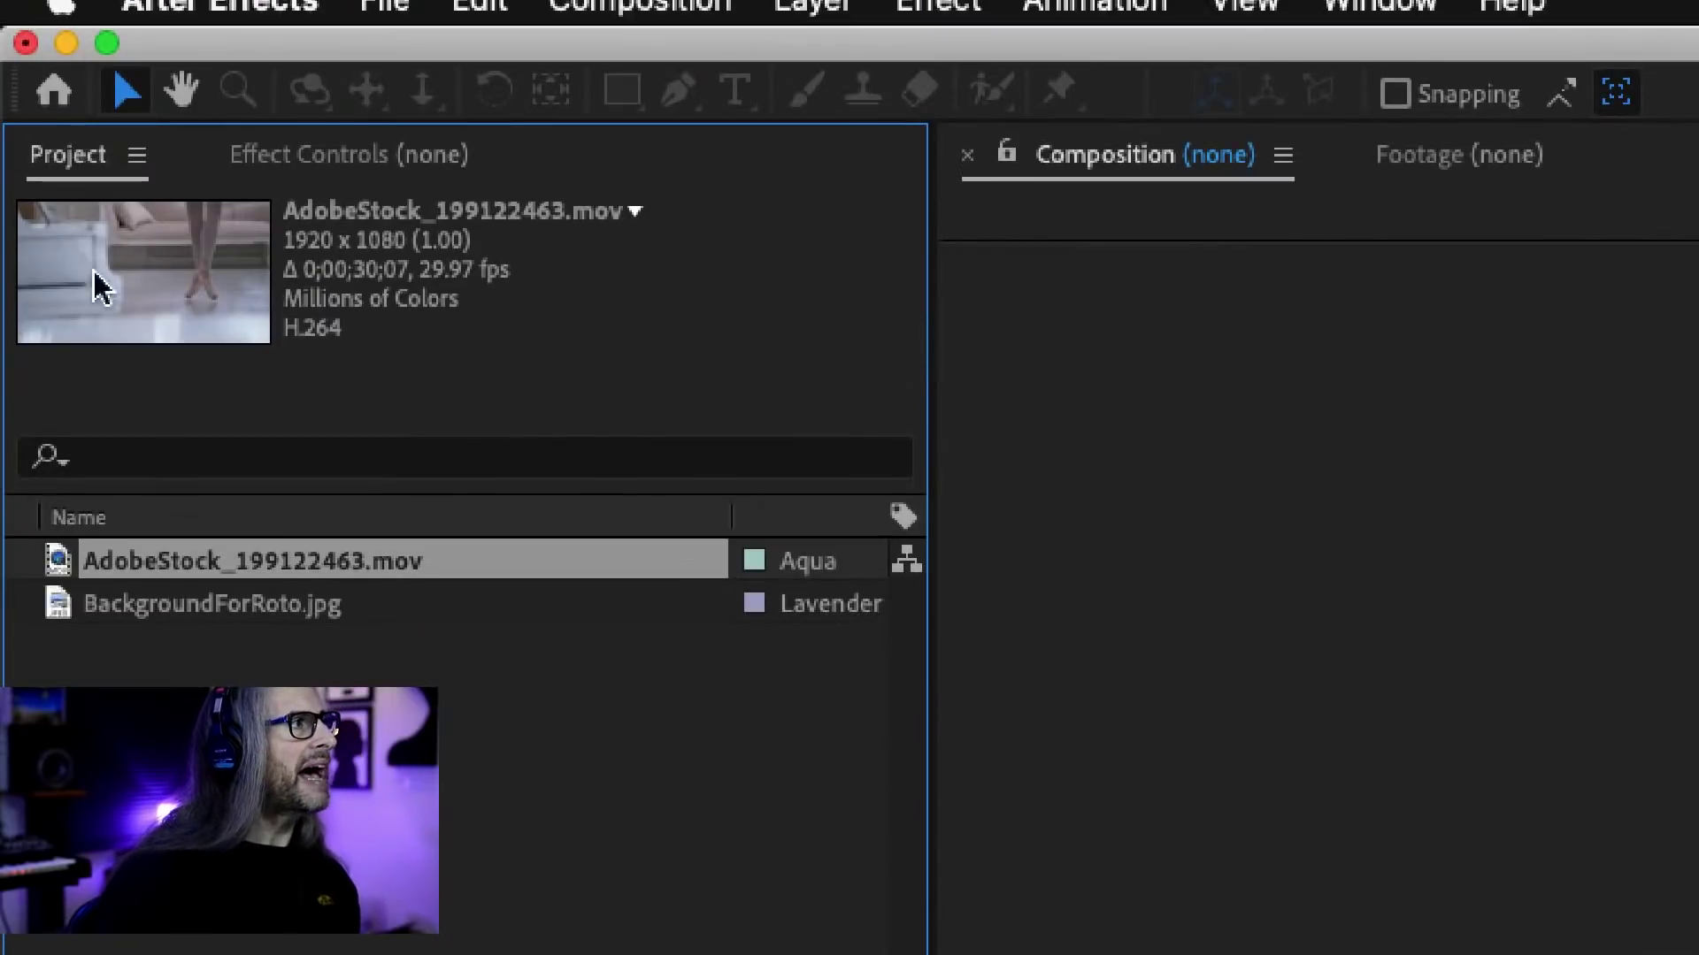
click(211, 604)
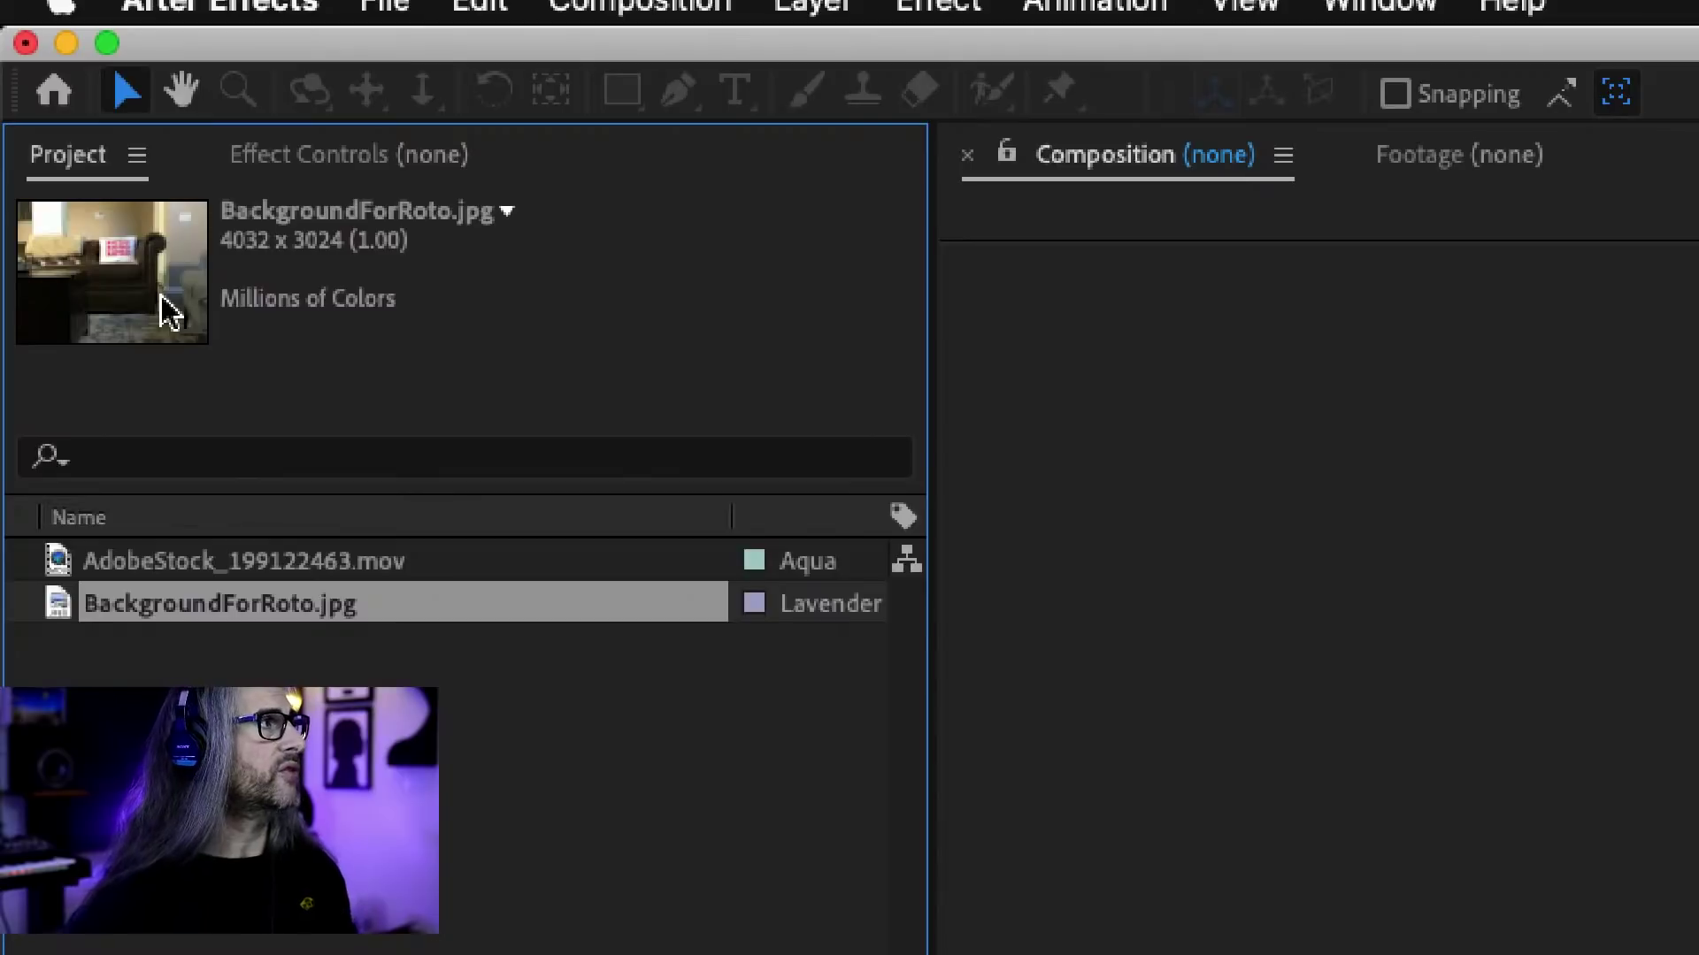
click(257, 564)
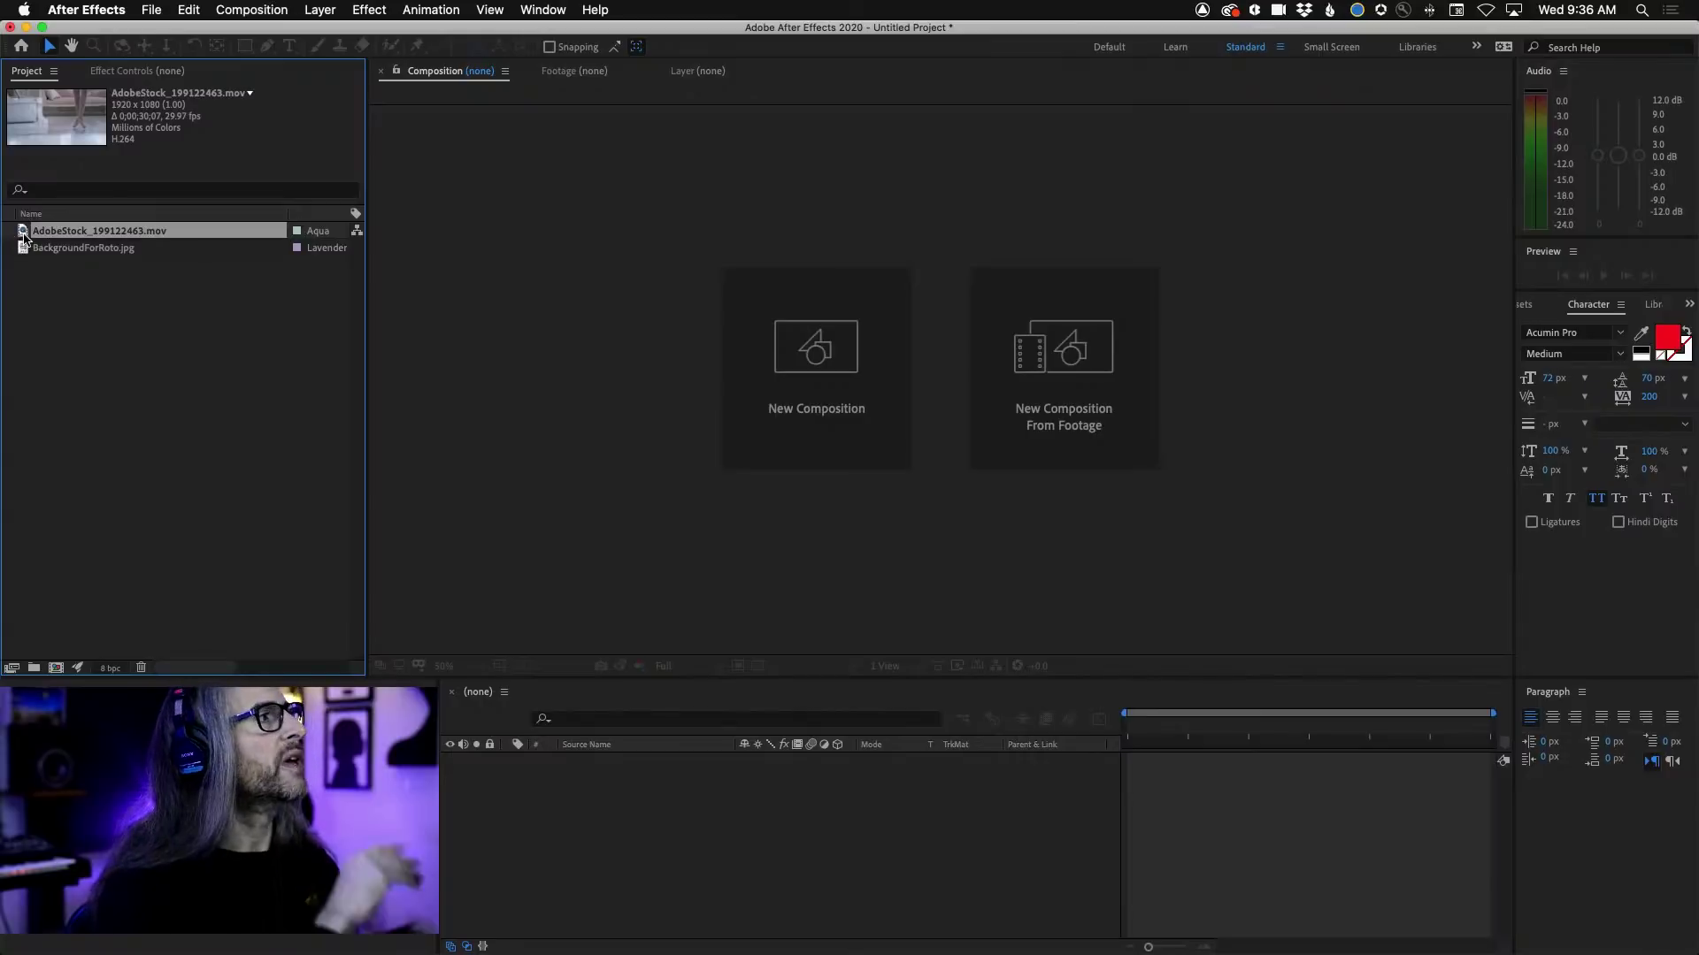
Step: Open AdobeStock_199122463.mov in the footage viewer and scrub through the clip
double_click(24, 231)
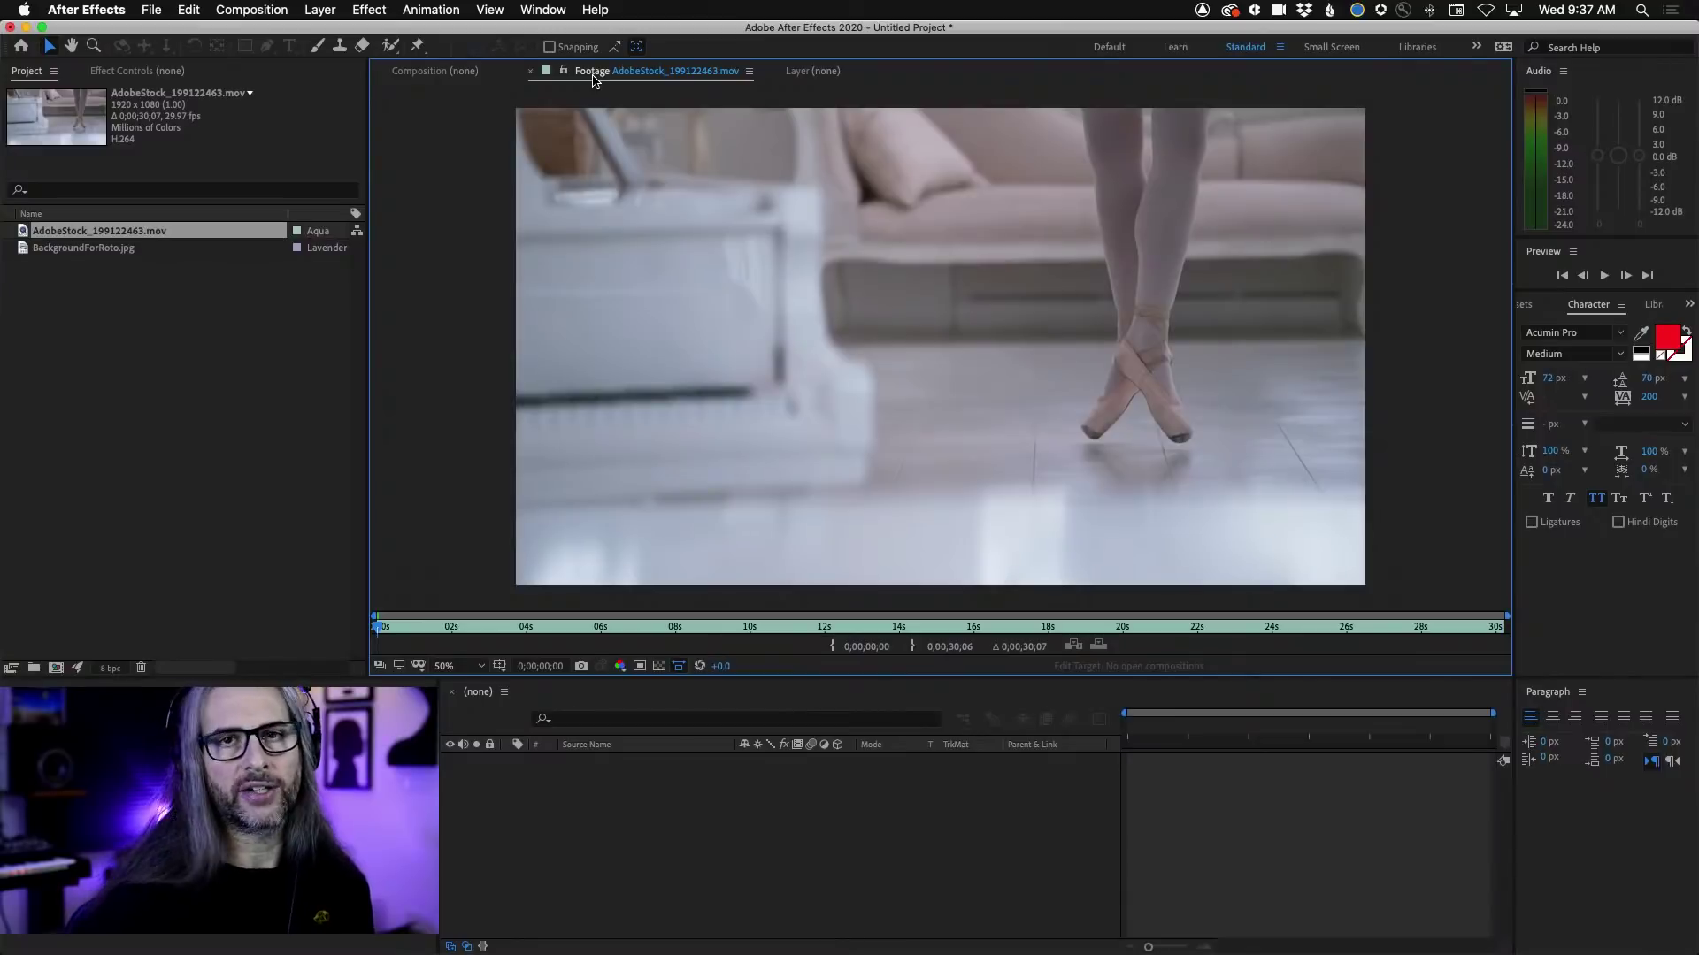
drag(380, 635, 1104, 616)
drag(889, 624, 362, 636)
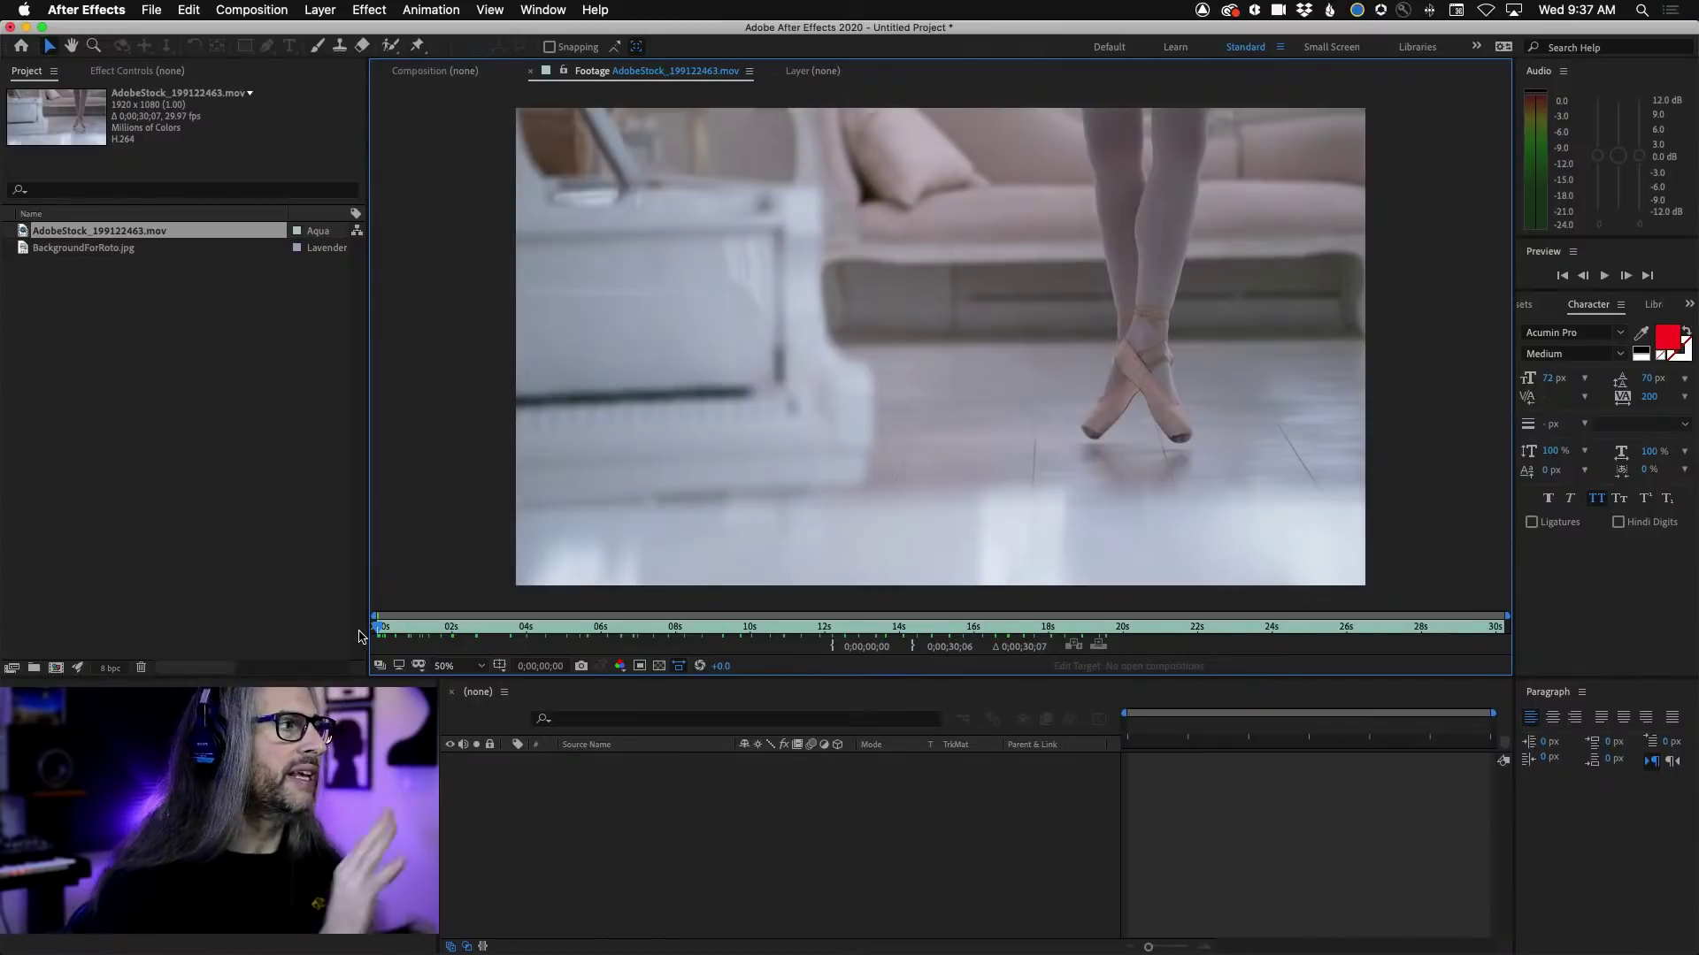
key(space)
key(space)
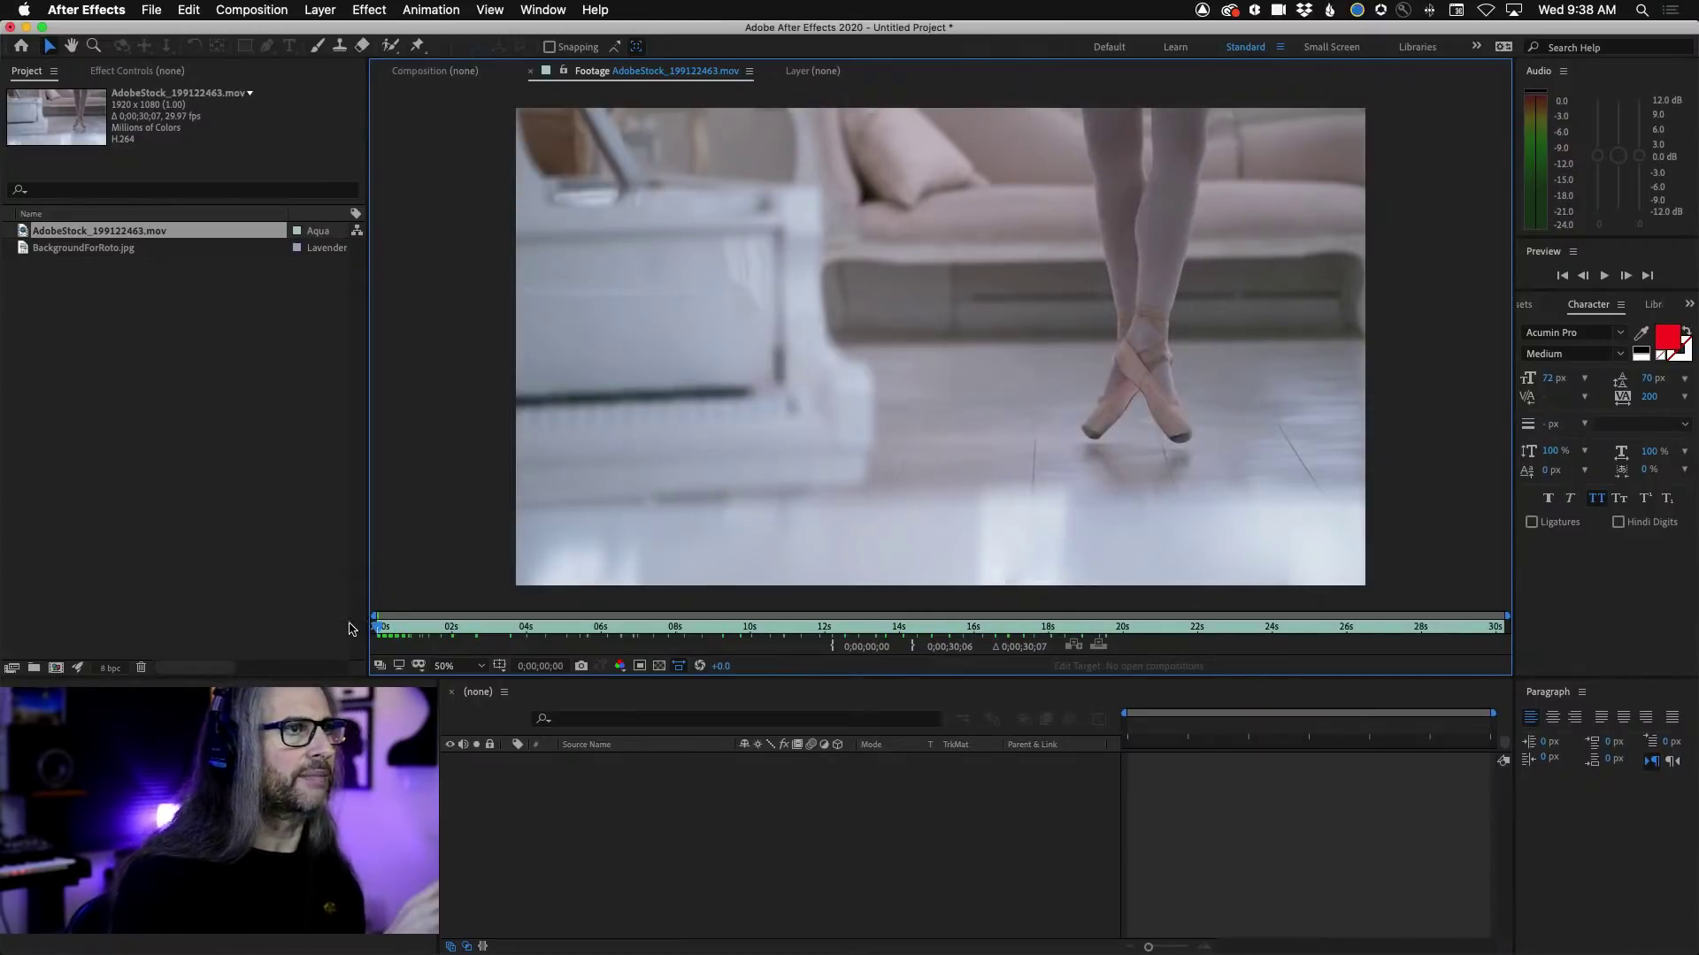
Step: Preview the dancer's movement in the first six seconds of the footage
drag(378, 629, 507, 629)
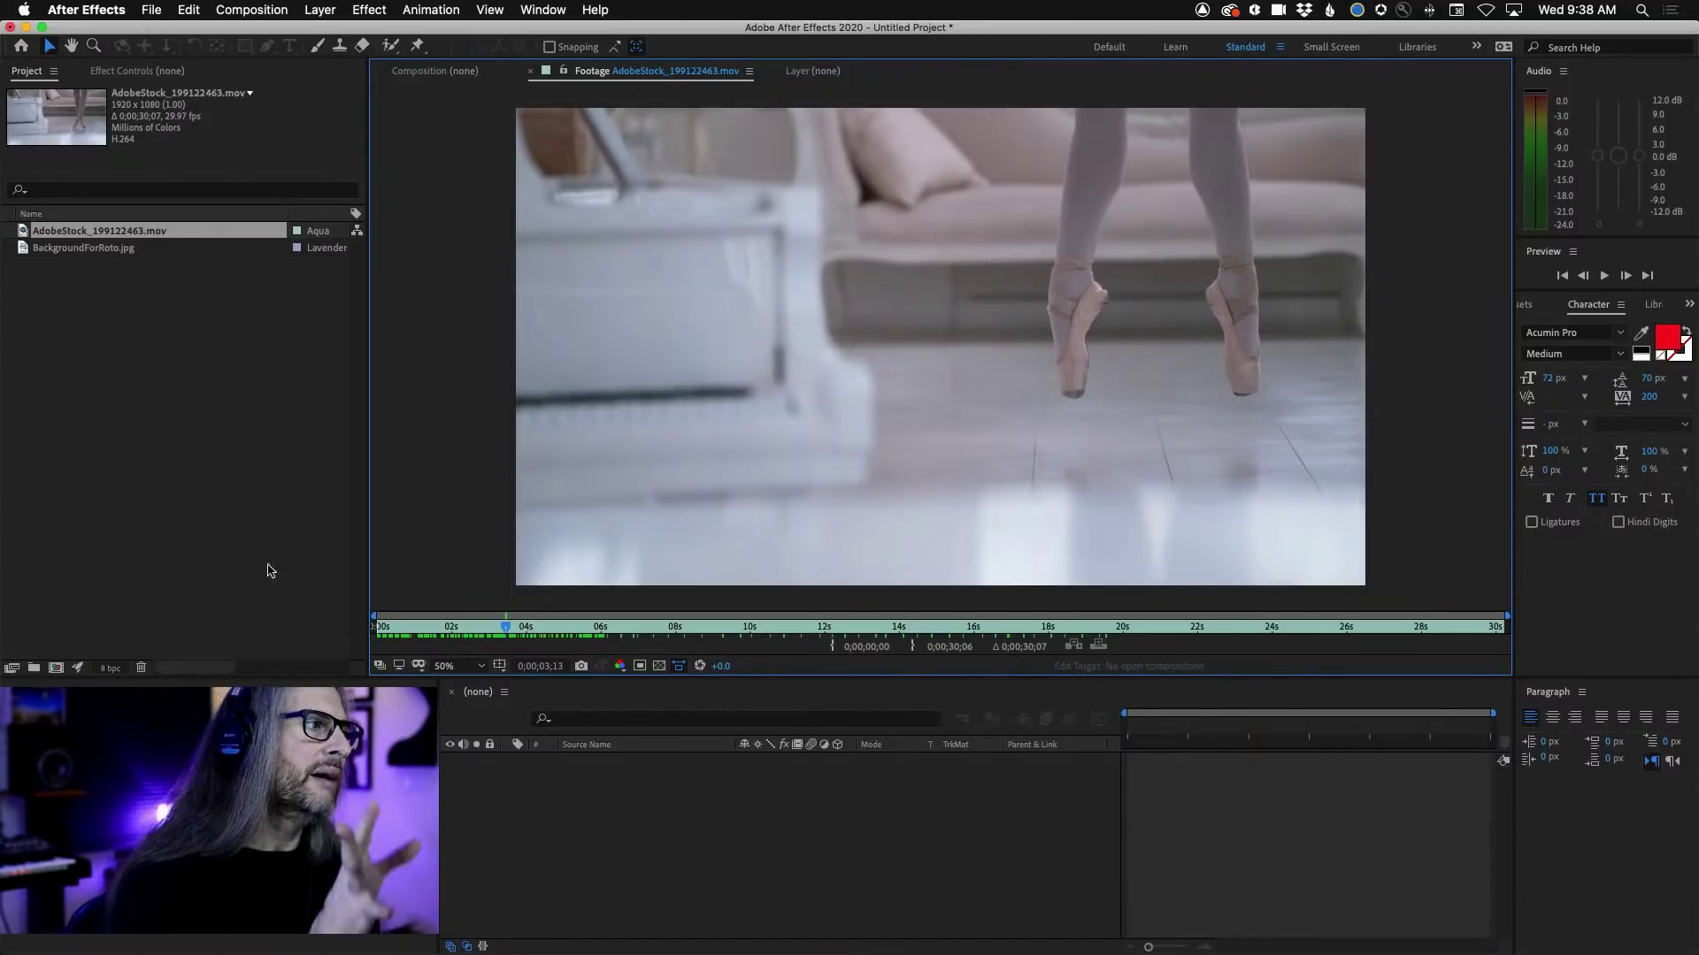
drag(505, 626, 595, 626)
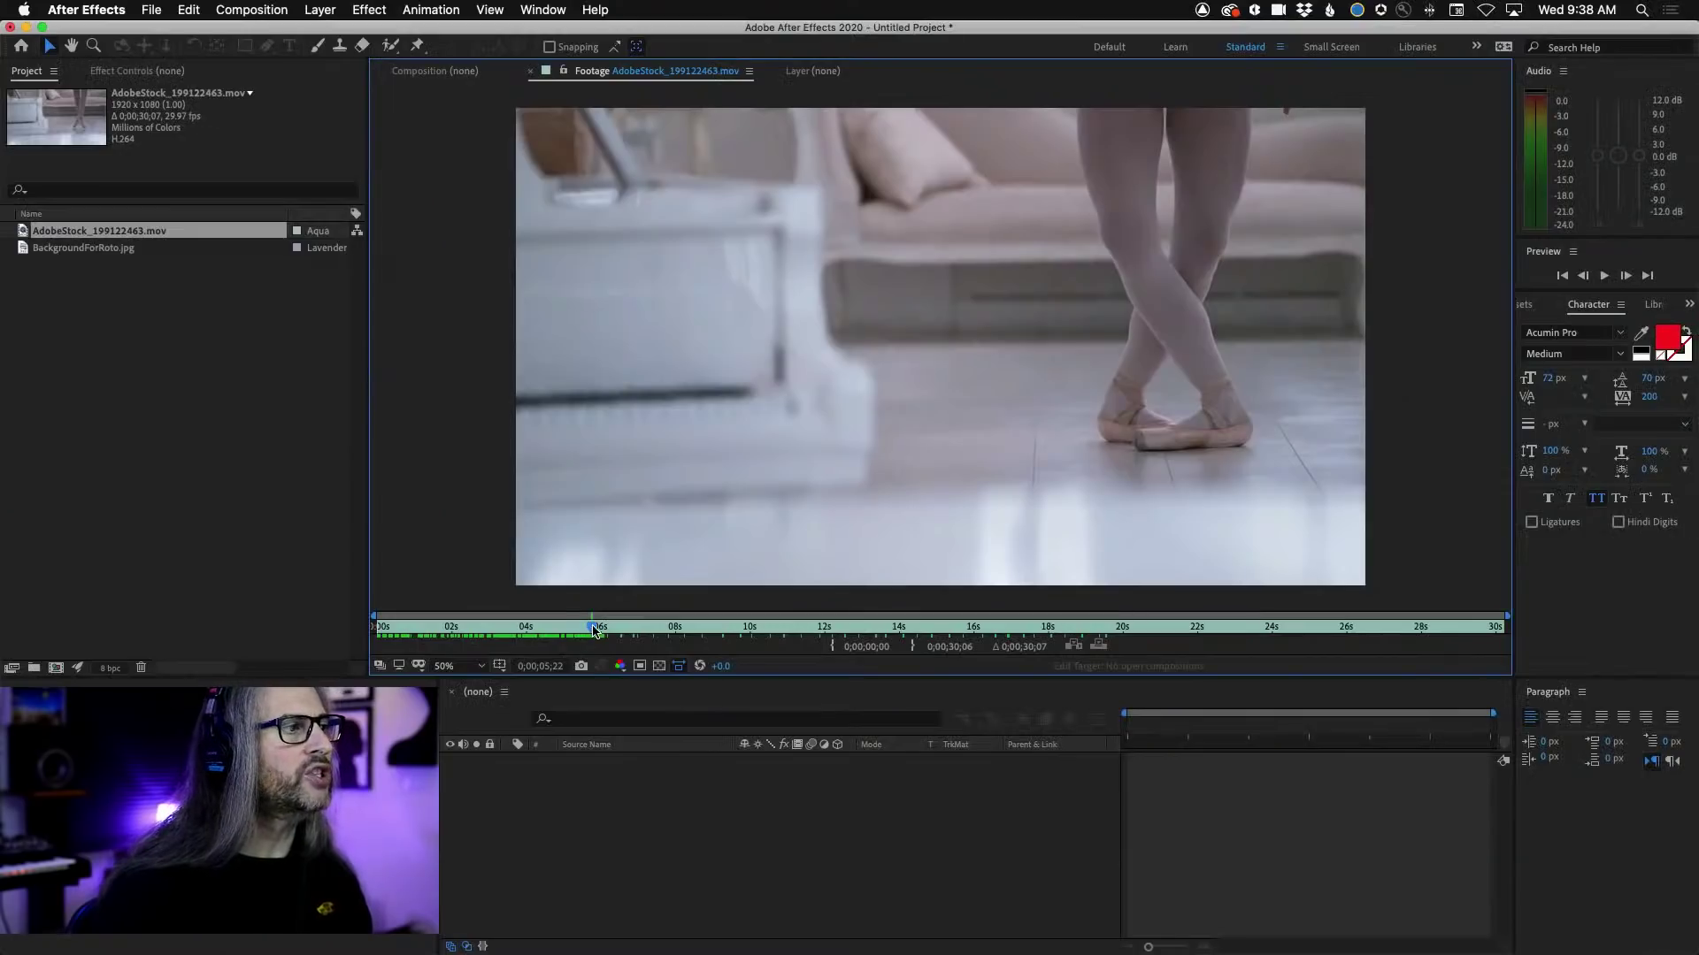
drag(594, 629, 306, 634)
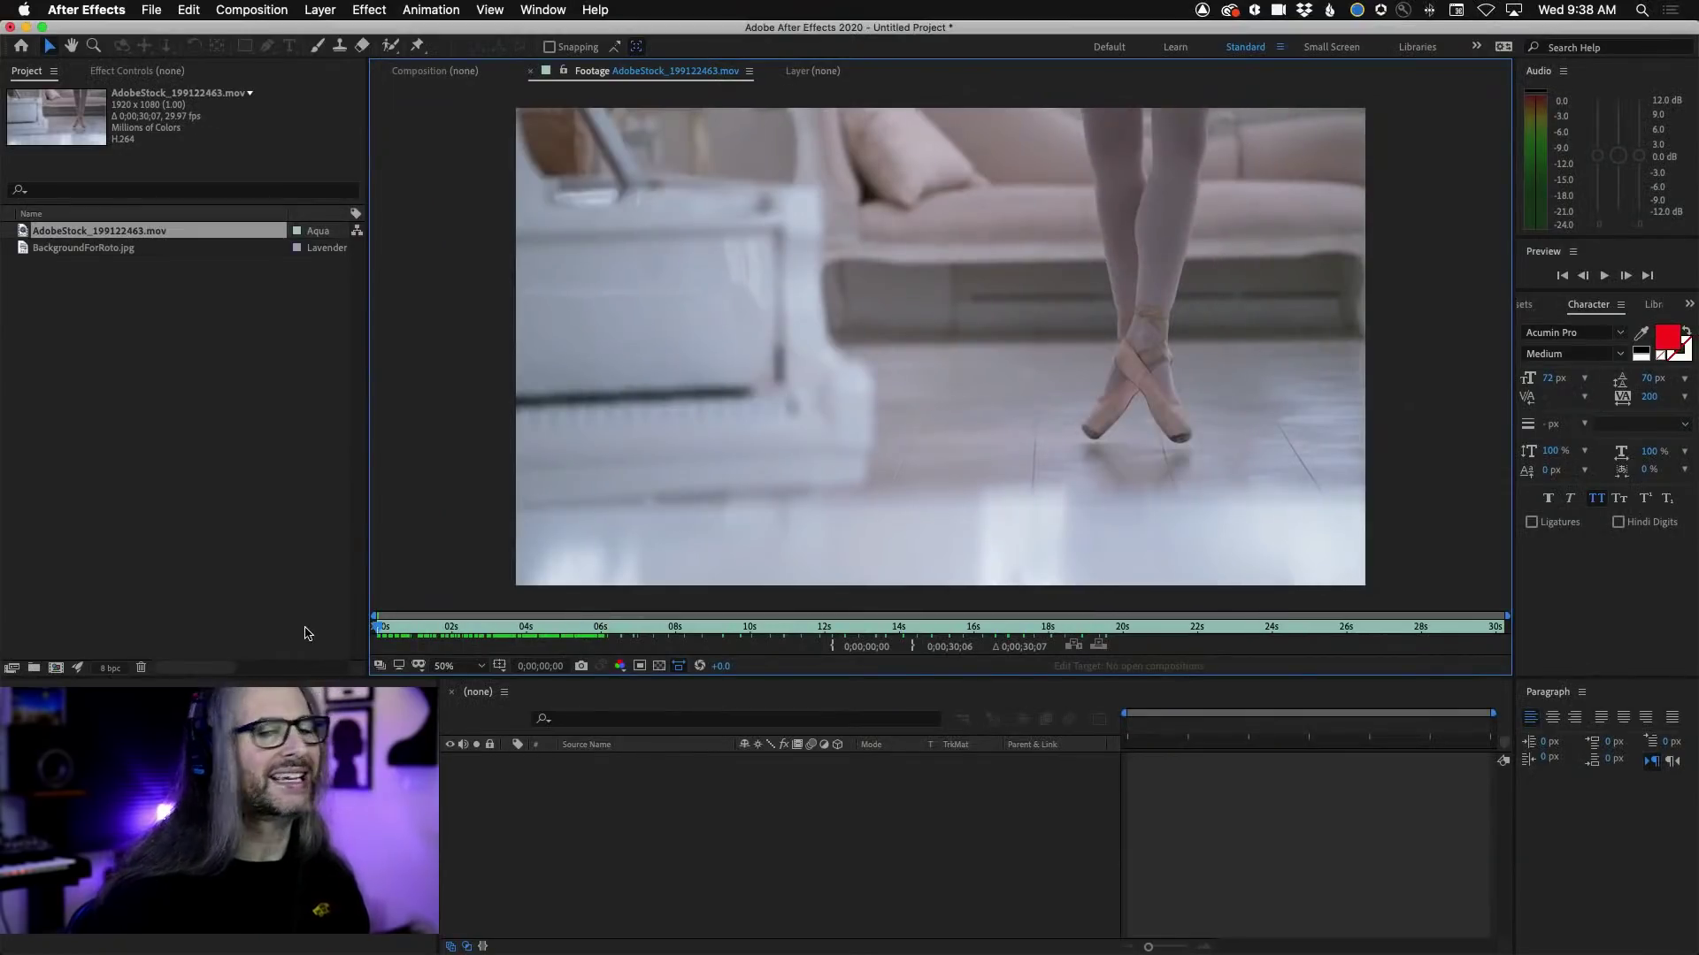
key(space)
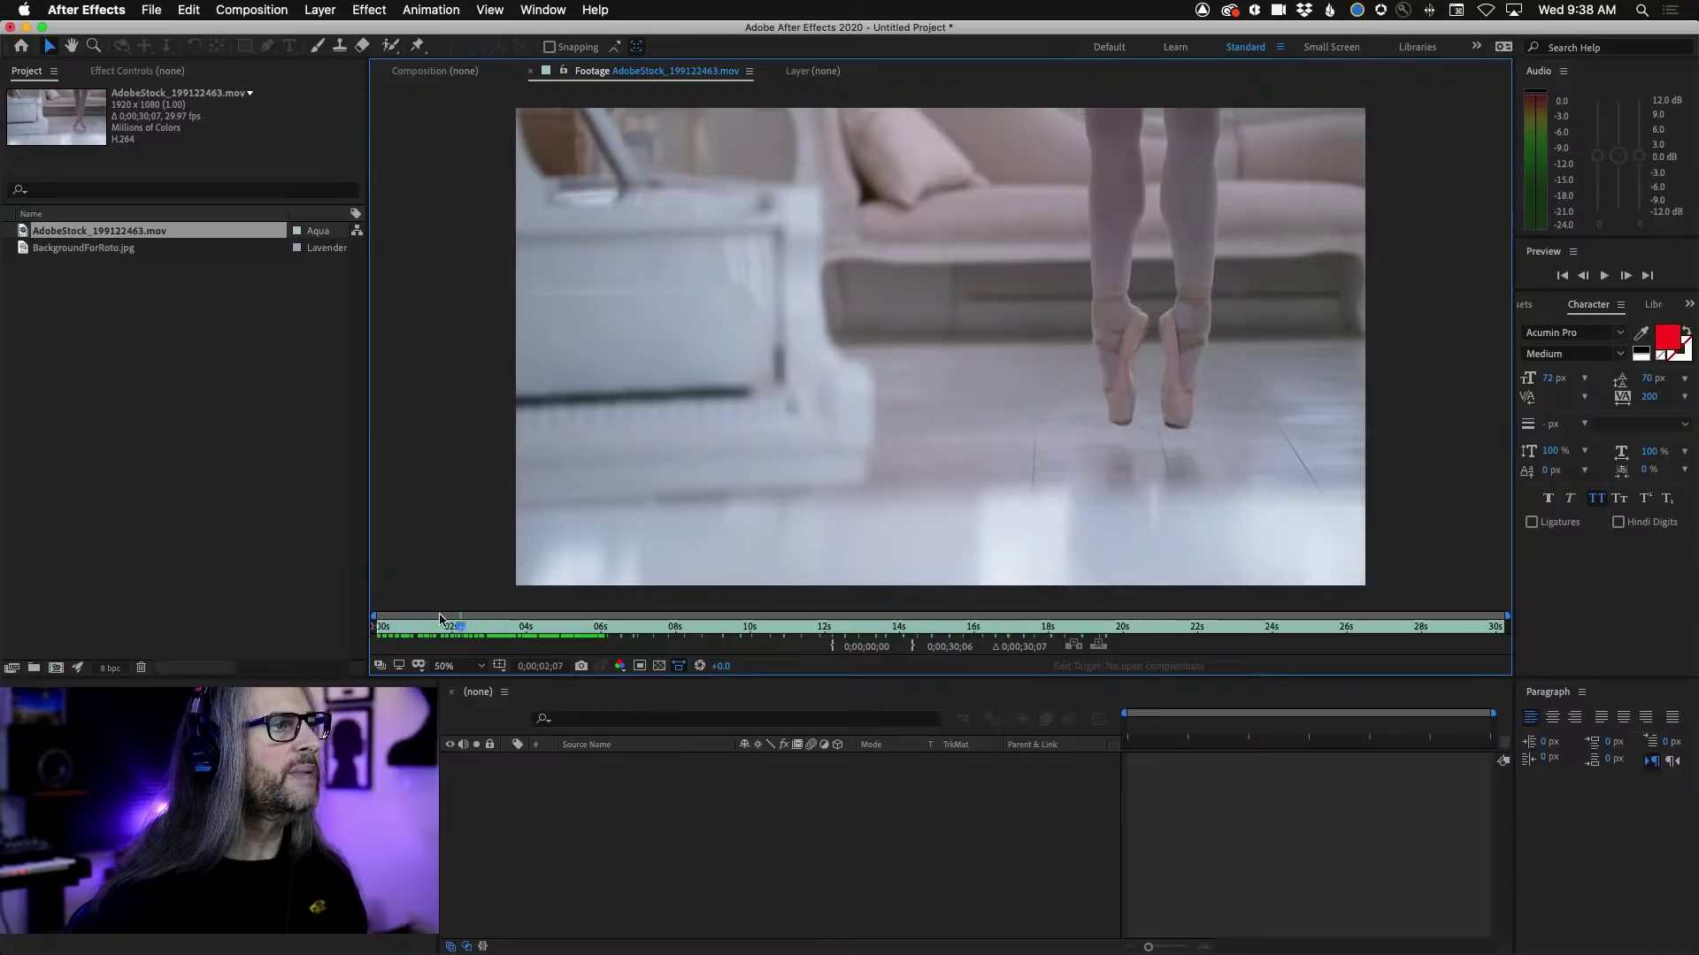
key(space)
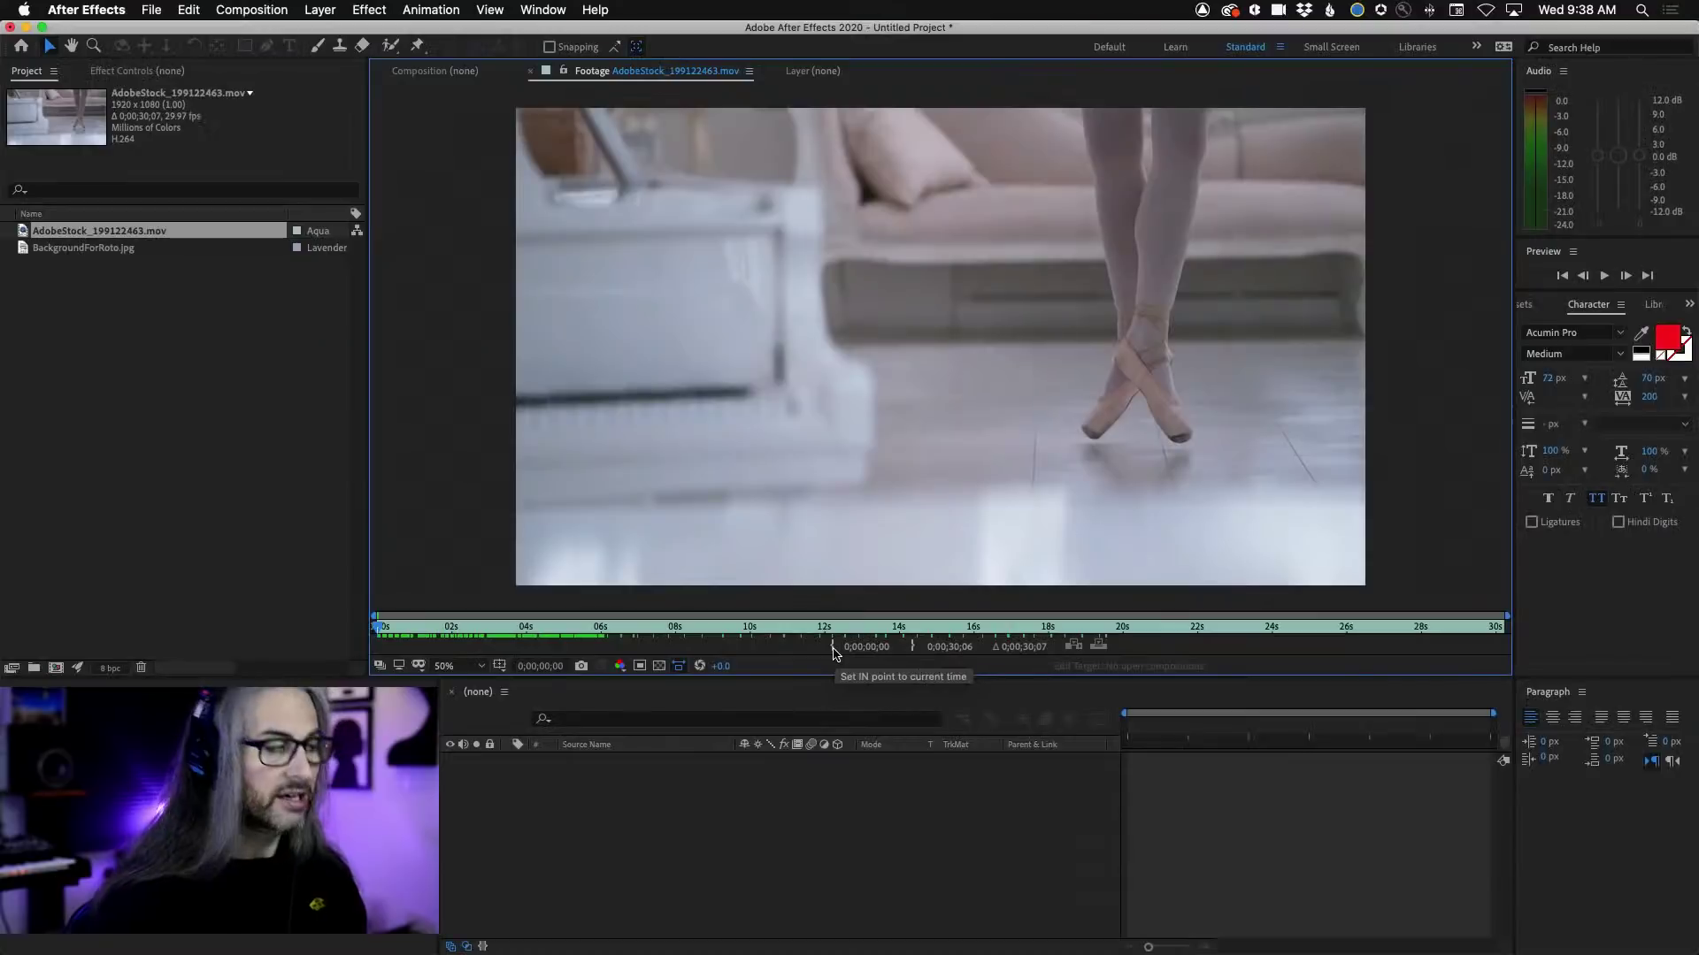
Step: Set the footage's out point to 0;00;05;22 and create a composition from the trimmed AdobeStock_199122463.mov clip
drag(378, 630, 594, 629)
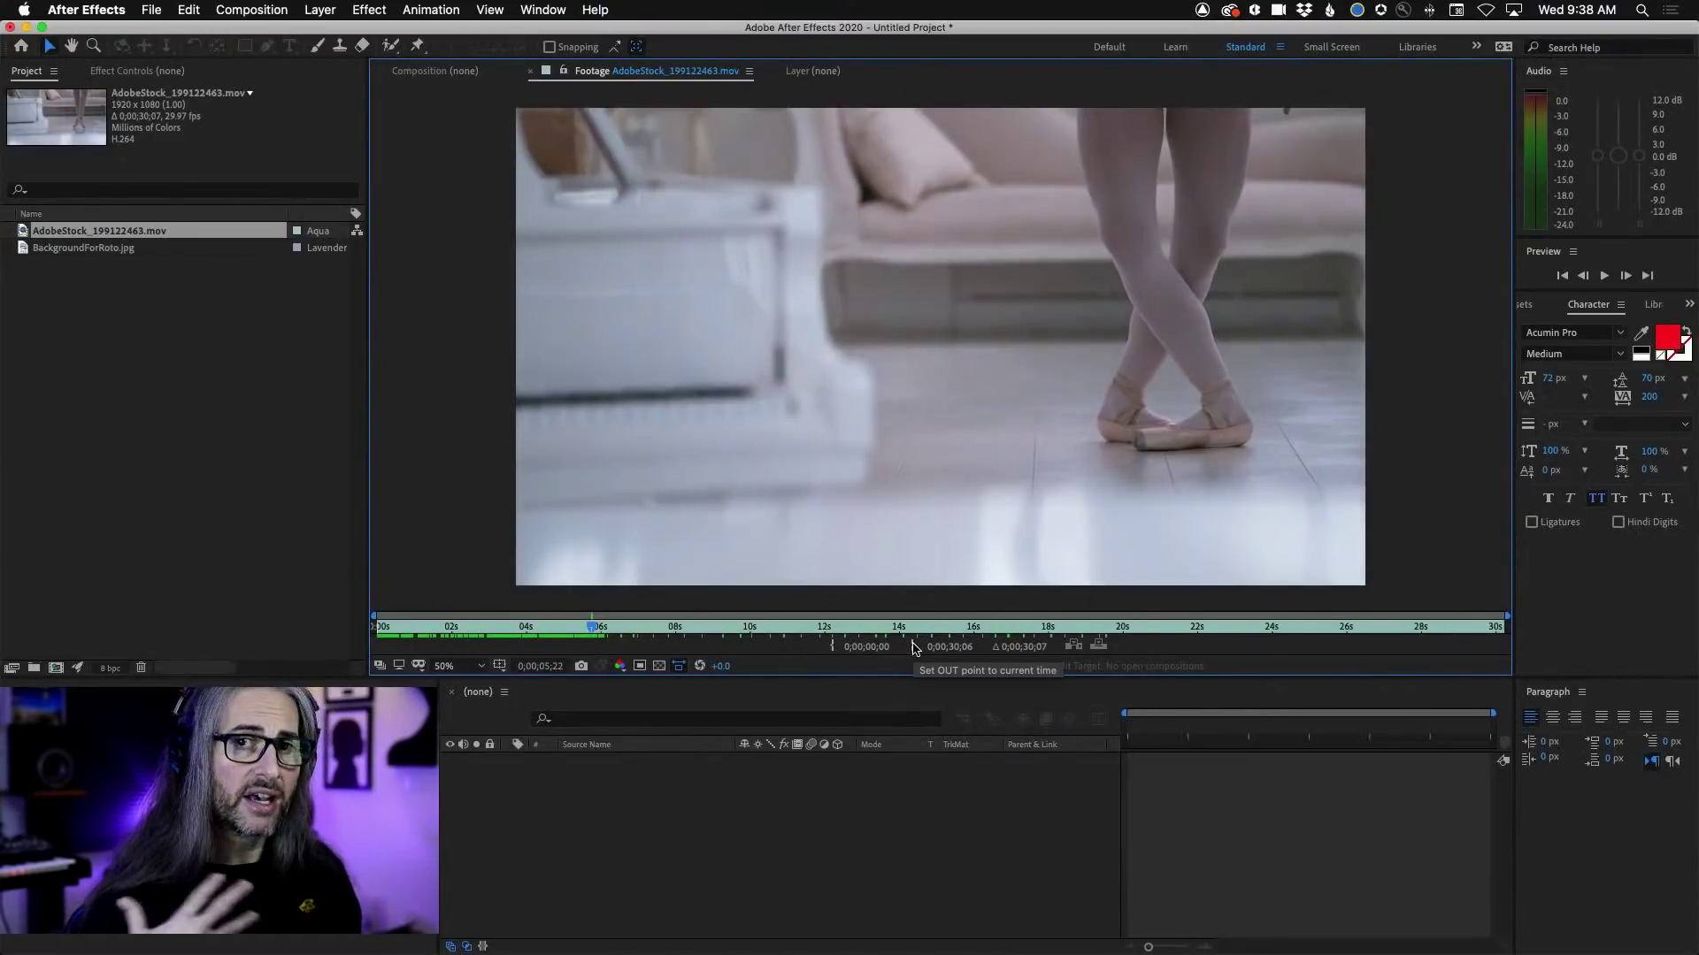
click(914, 647)
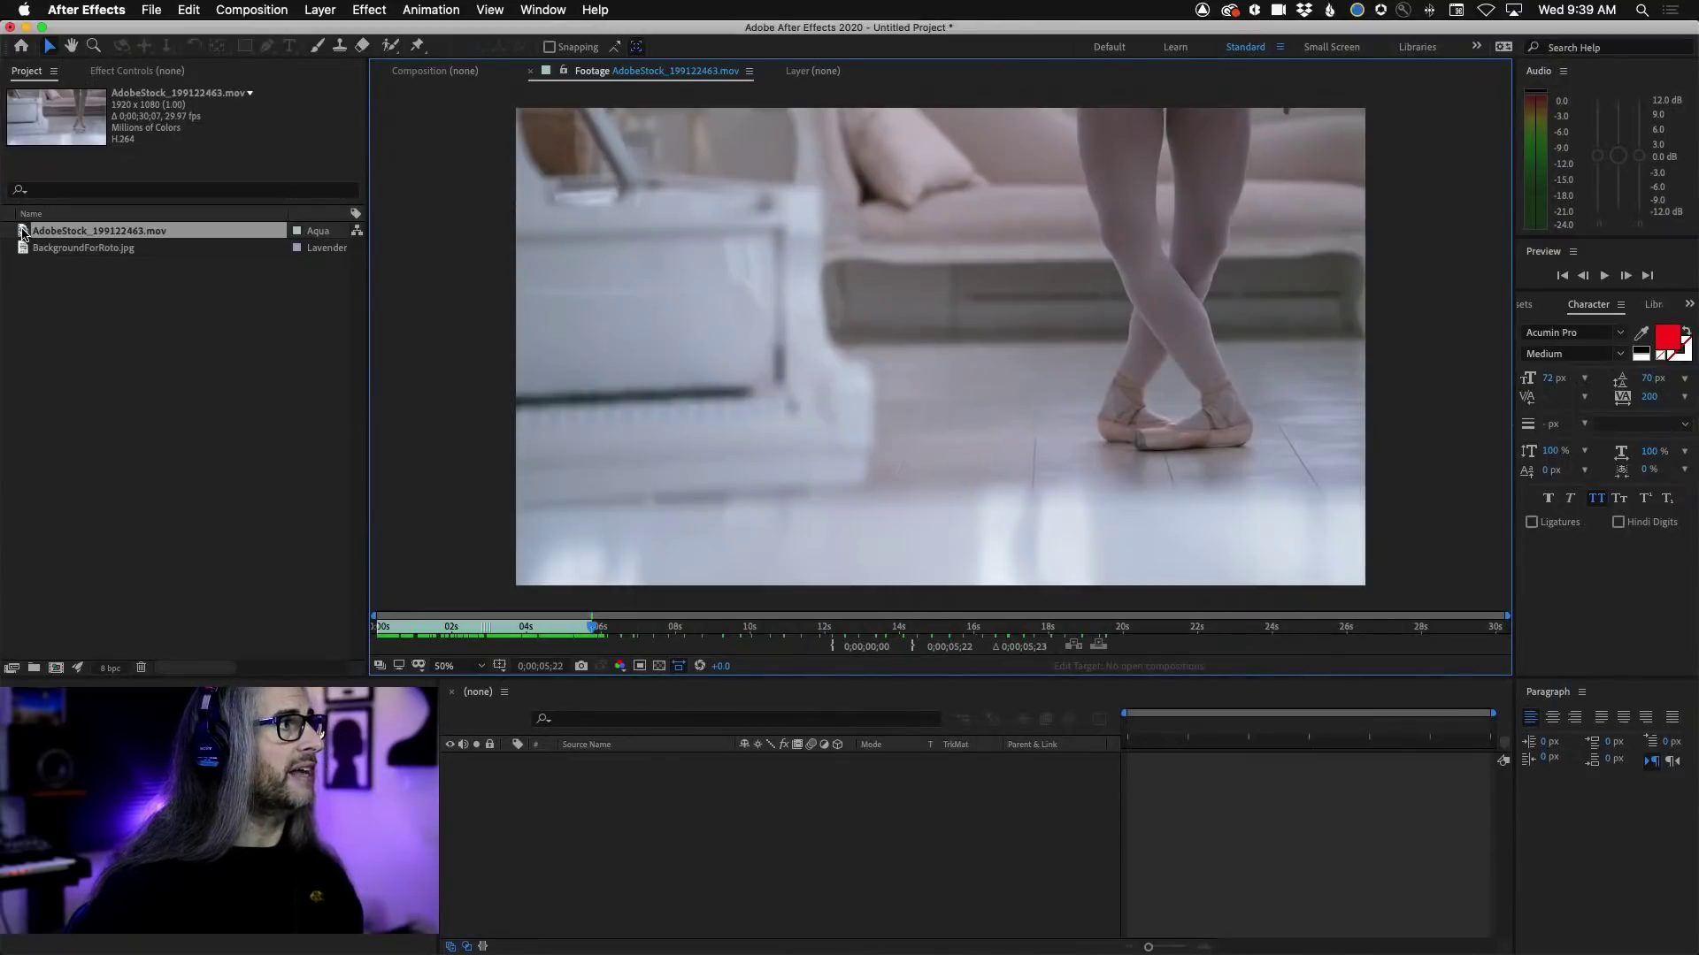
drag(22, 232, 37, 630)
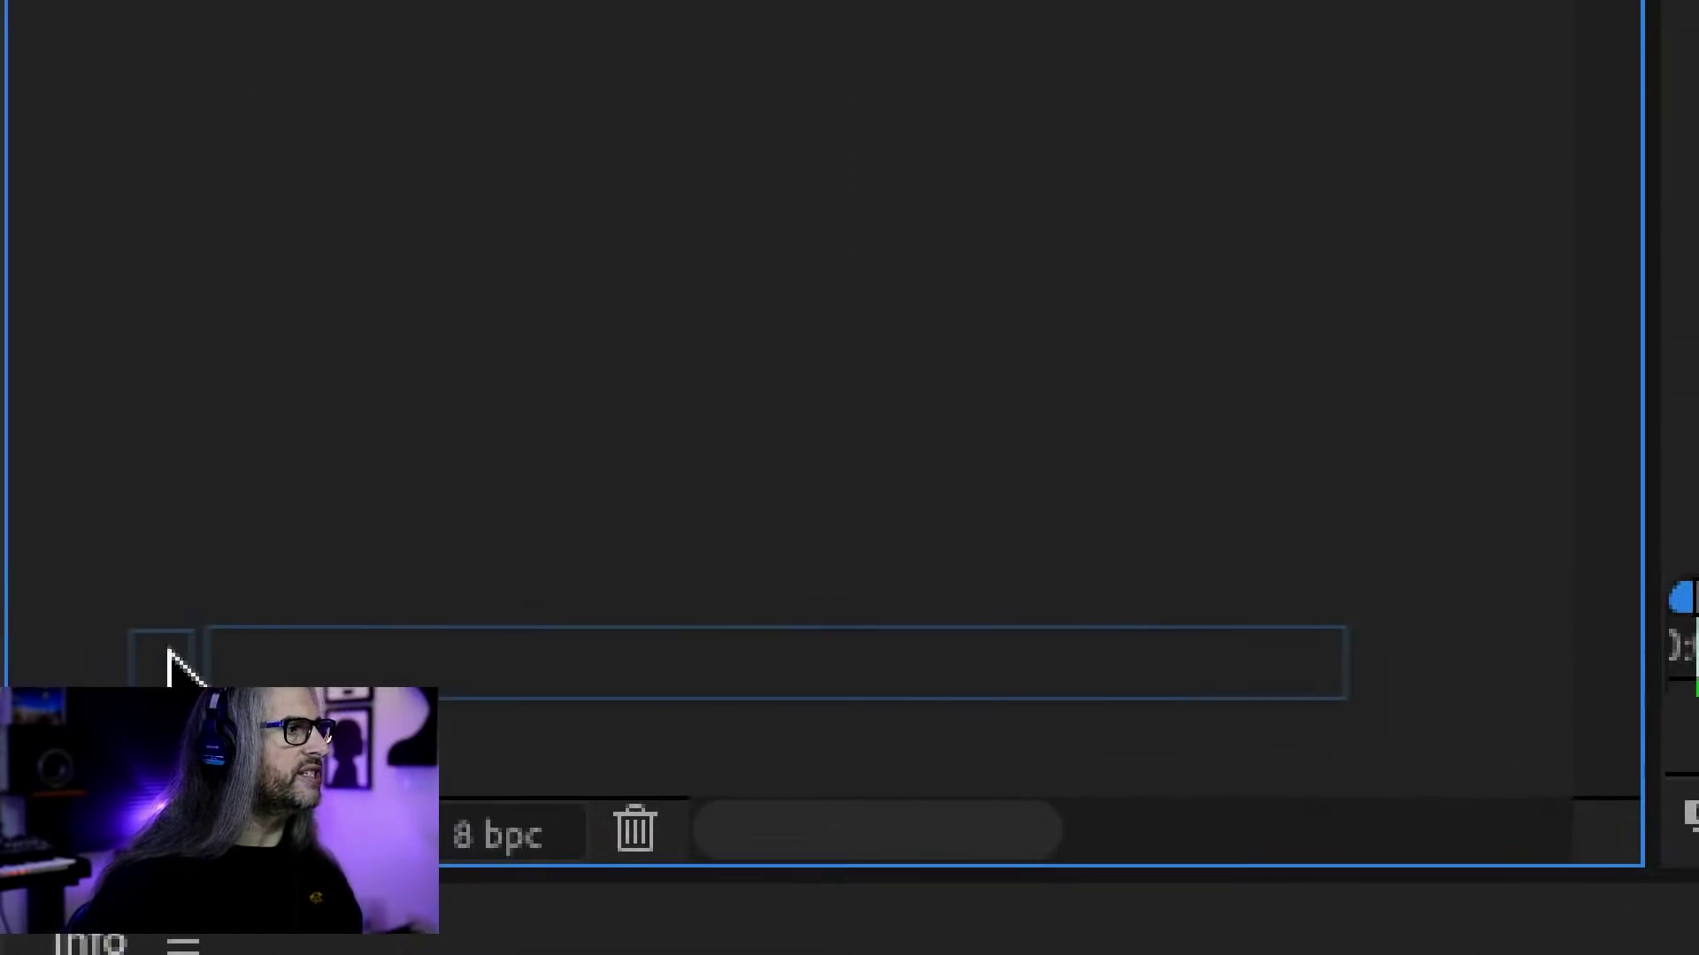
drag(170, 660, 236, 954)
drag(218, 727, 275, 5)
mouse_move(271, 445)
mouse_down()
mouse_move(251, 300)
mouse_move(251, 409)
mouse_move(383, 228)
mouse_move(251, 432)
mouse_move(364, 276)
mouse_move(258, 428)
mouse_move(391, 193)
mouse_move(238, 391)
mouse_move(261, 370)
mouse_move(265, 433)
mouse_up()
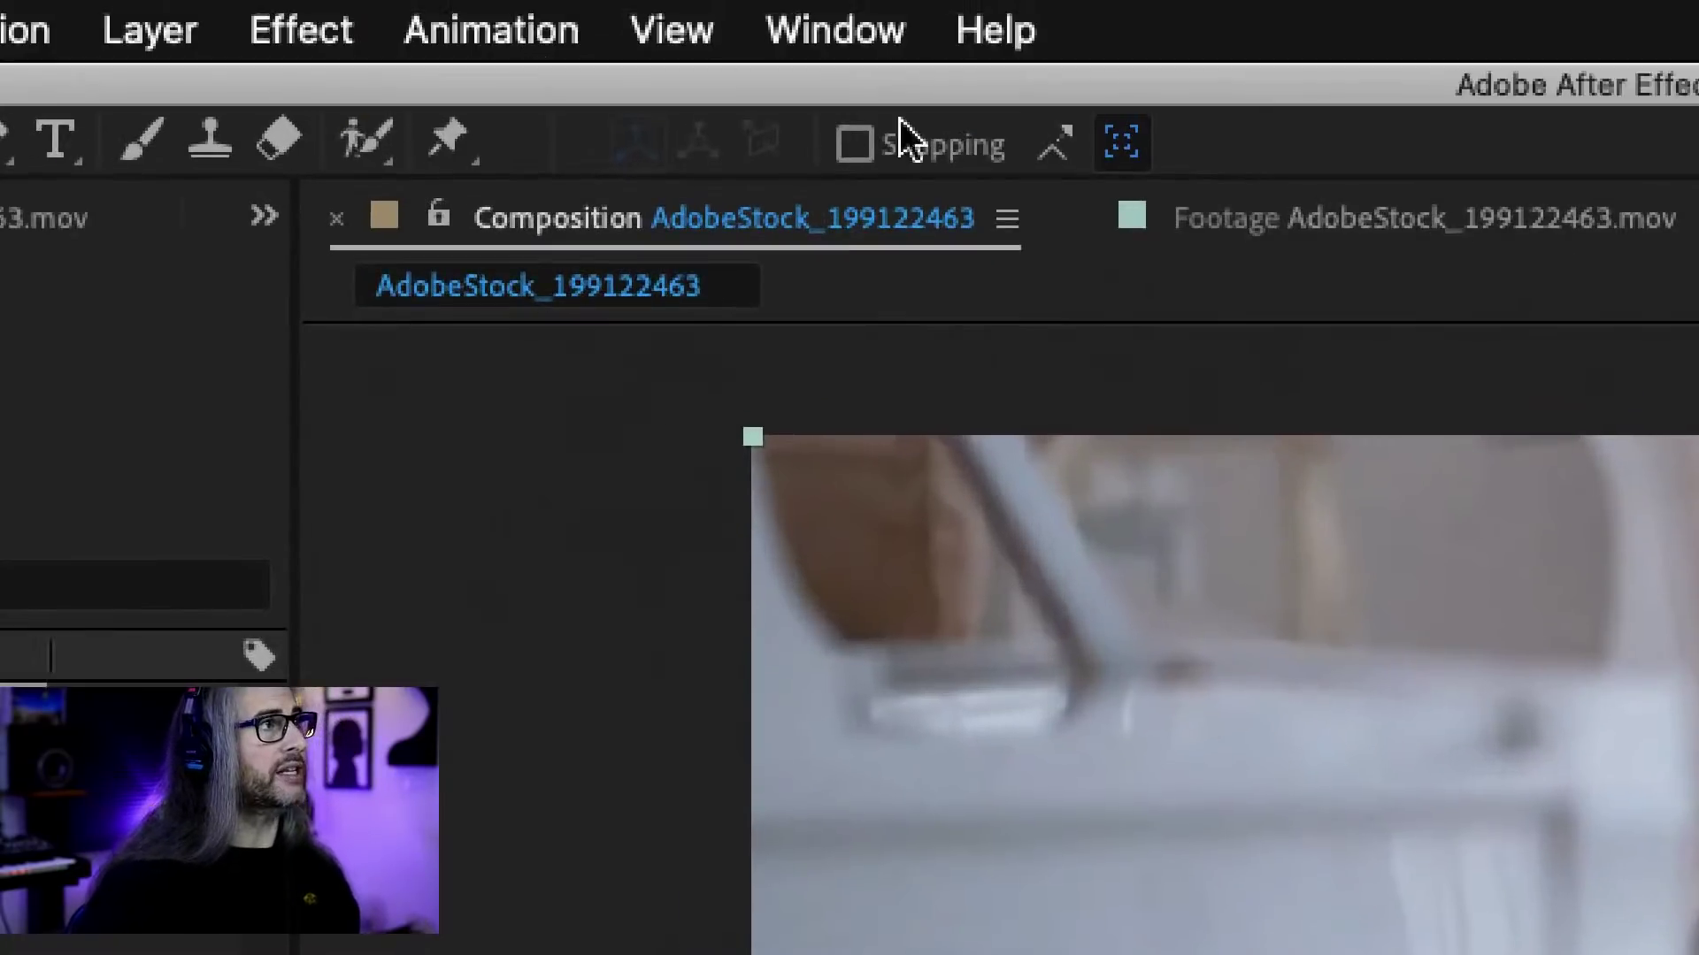
Step: Compare the composition view with the footage view, and move the composition's current time to 0;00;03;07
click(561, 228)
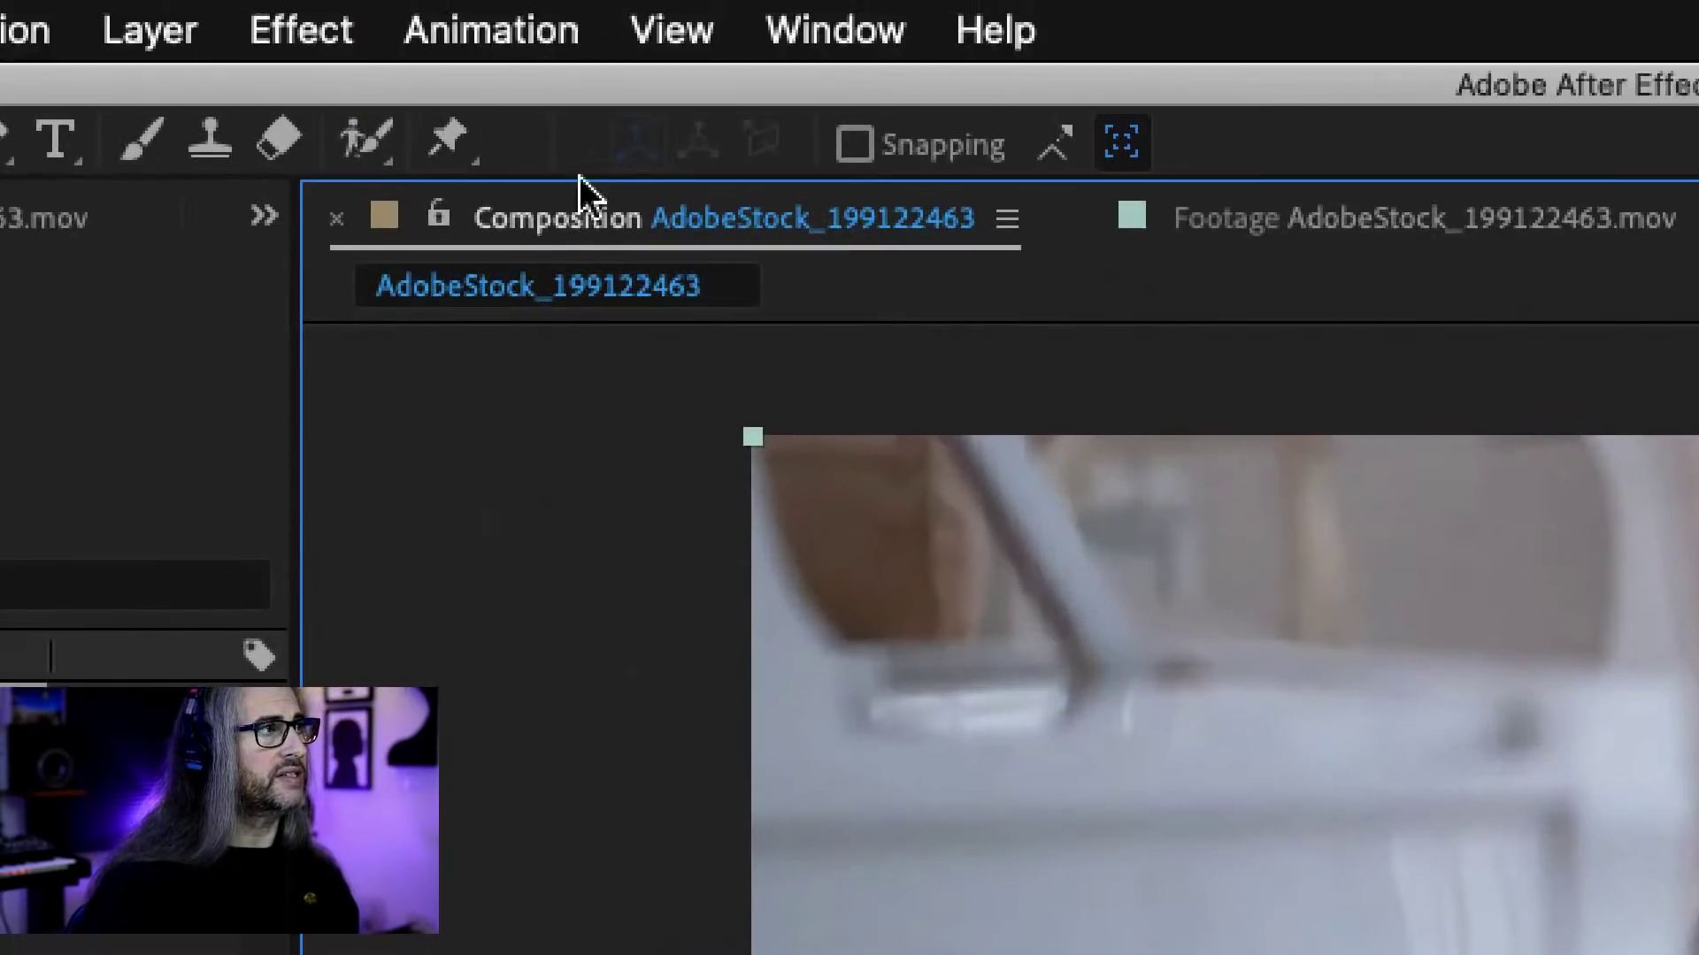
click(1291, 232)
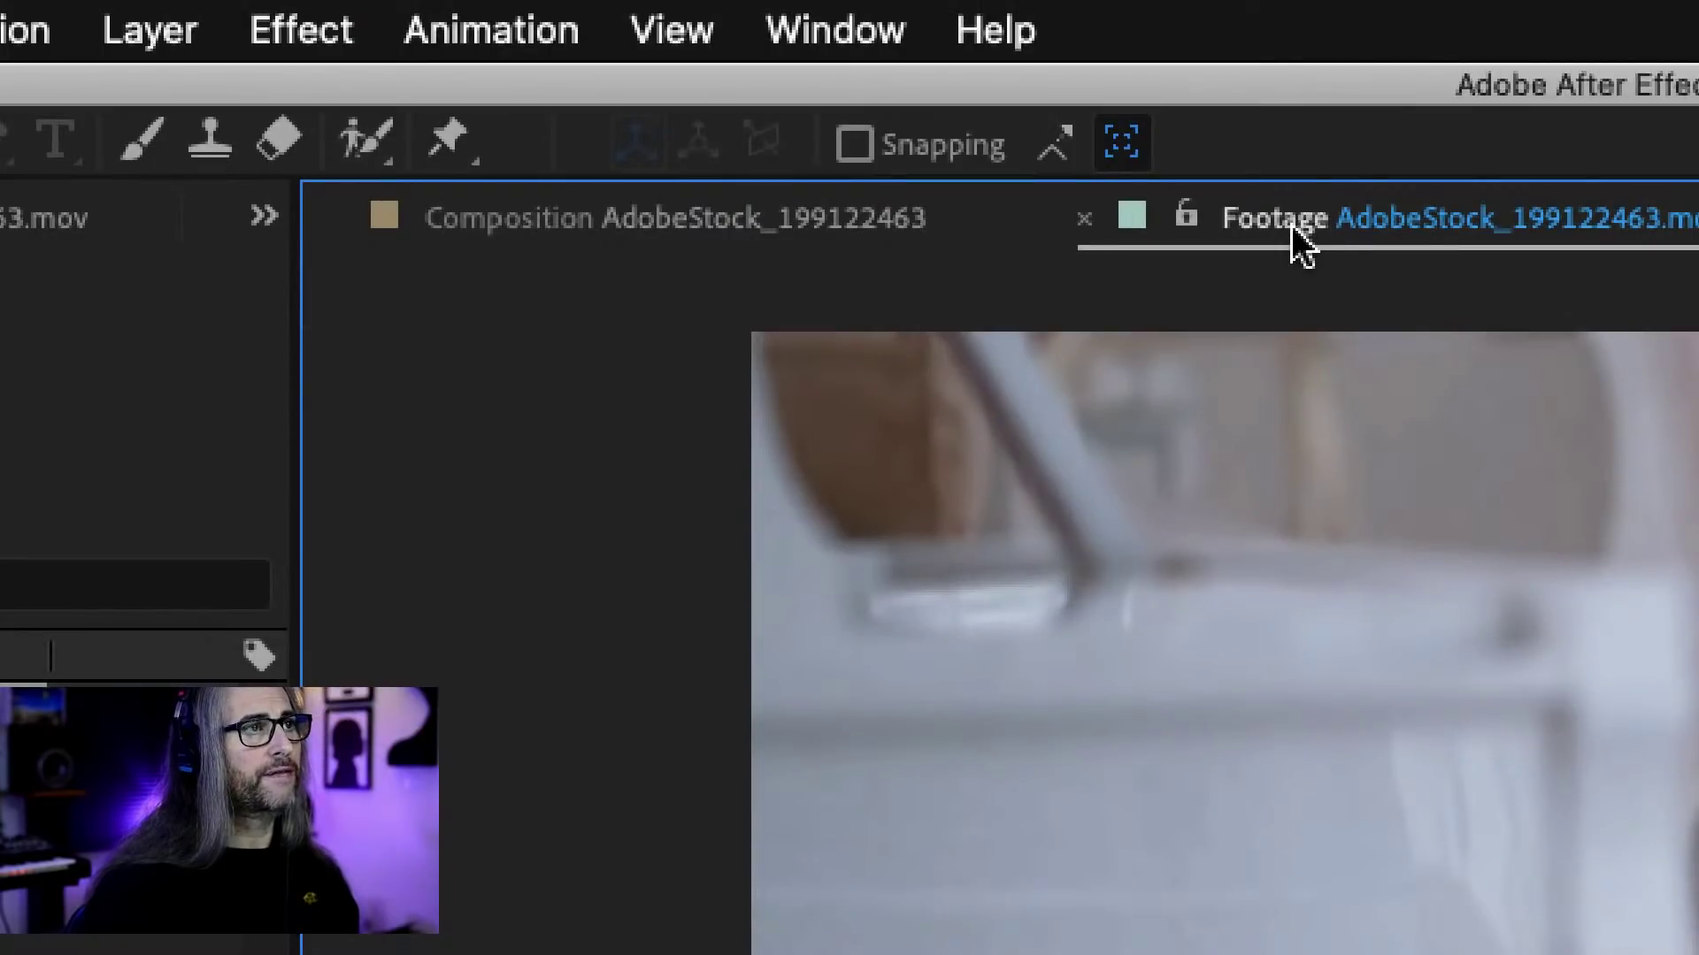
click(690, 228)
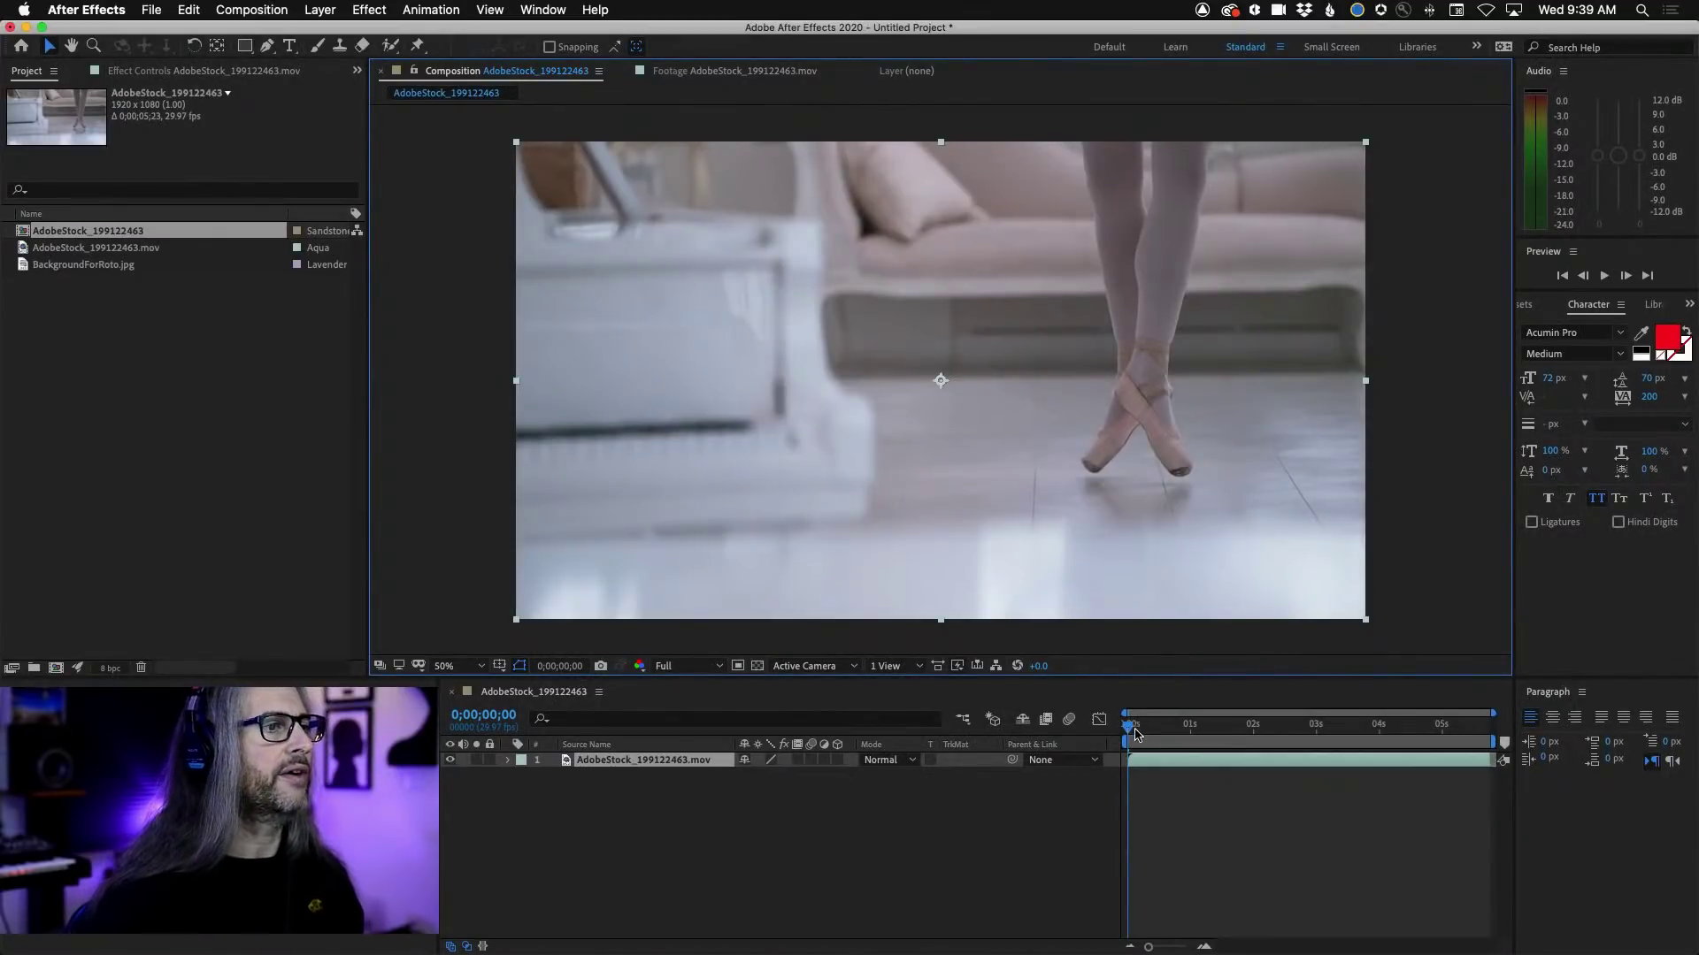
drag(1133, 734, 1031, 713)
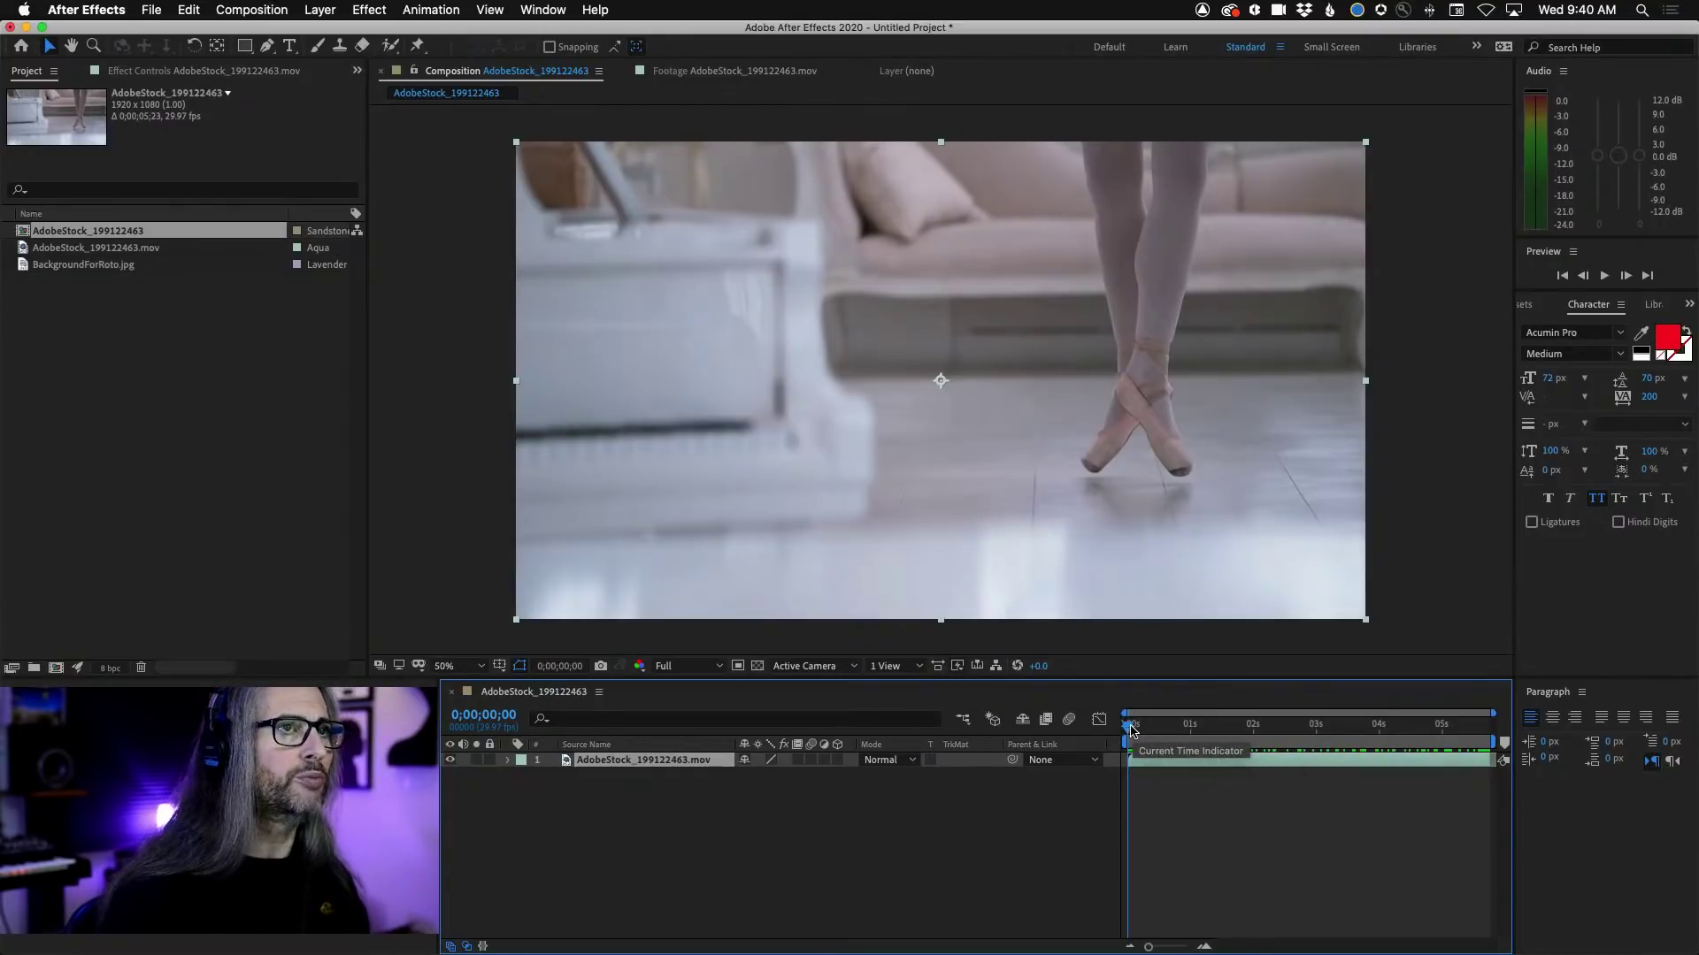
drag(1130, 728, 1335, 726)
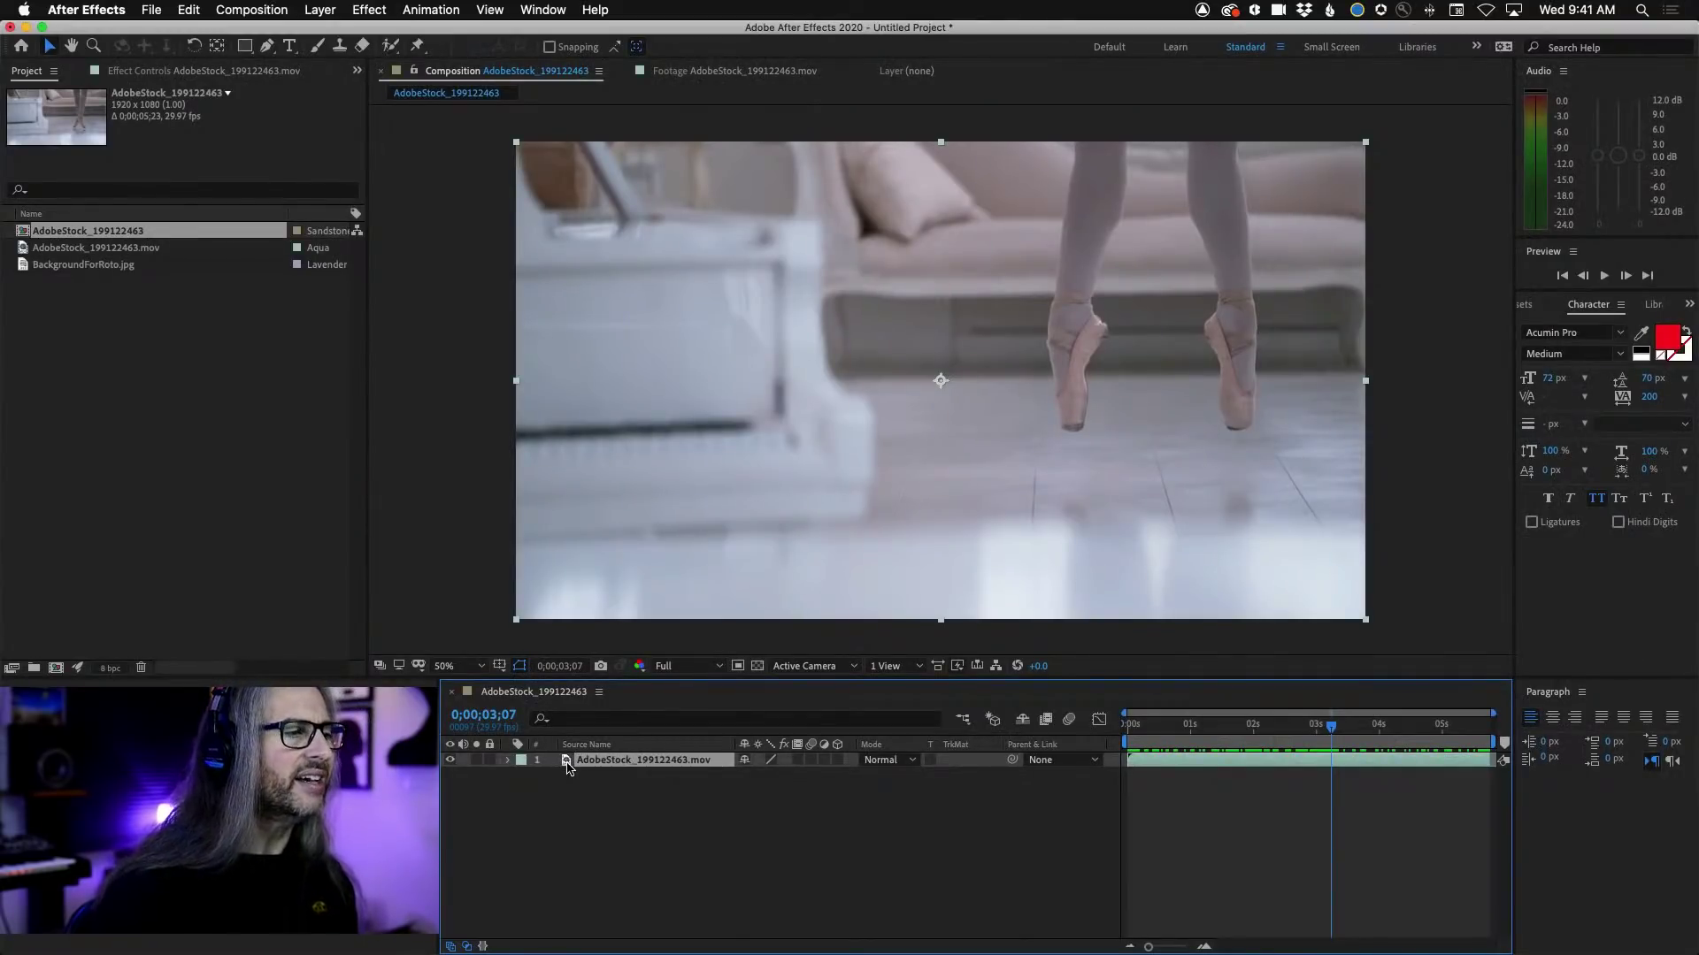
Step: Open the AdobeStock_199122463.mov layer in the layer viewer and compare it with the footage and composition views
click(633, 799)
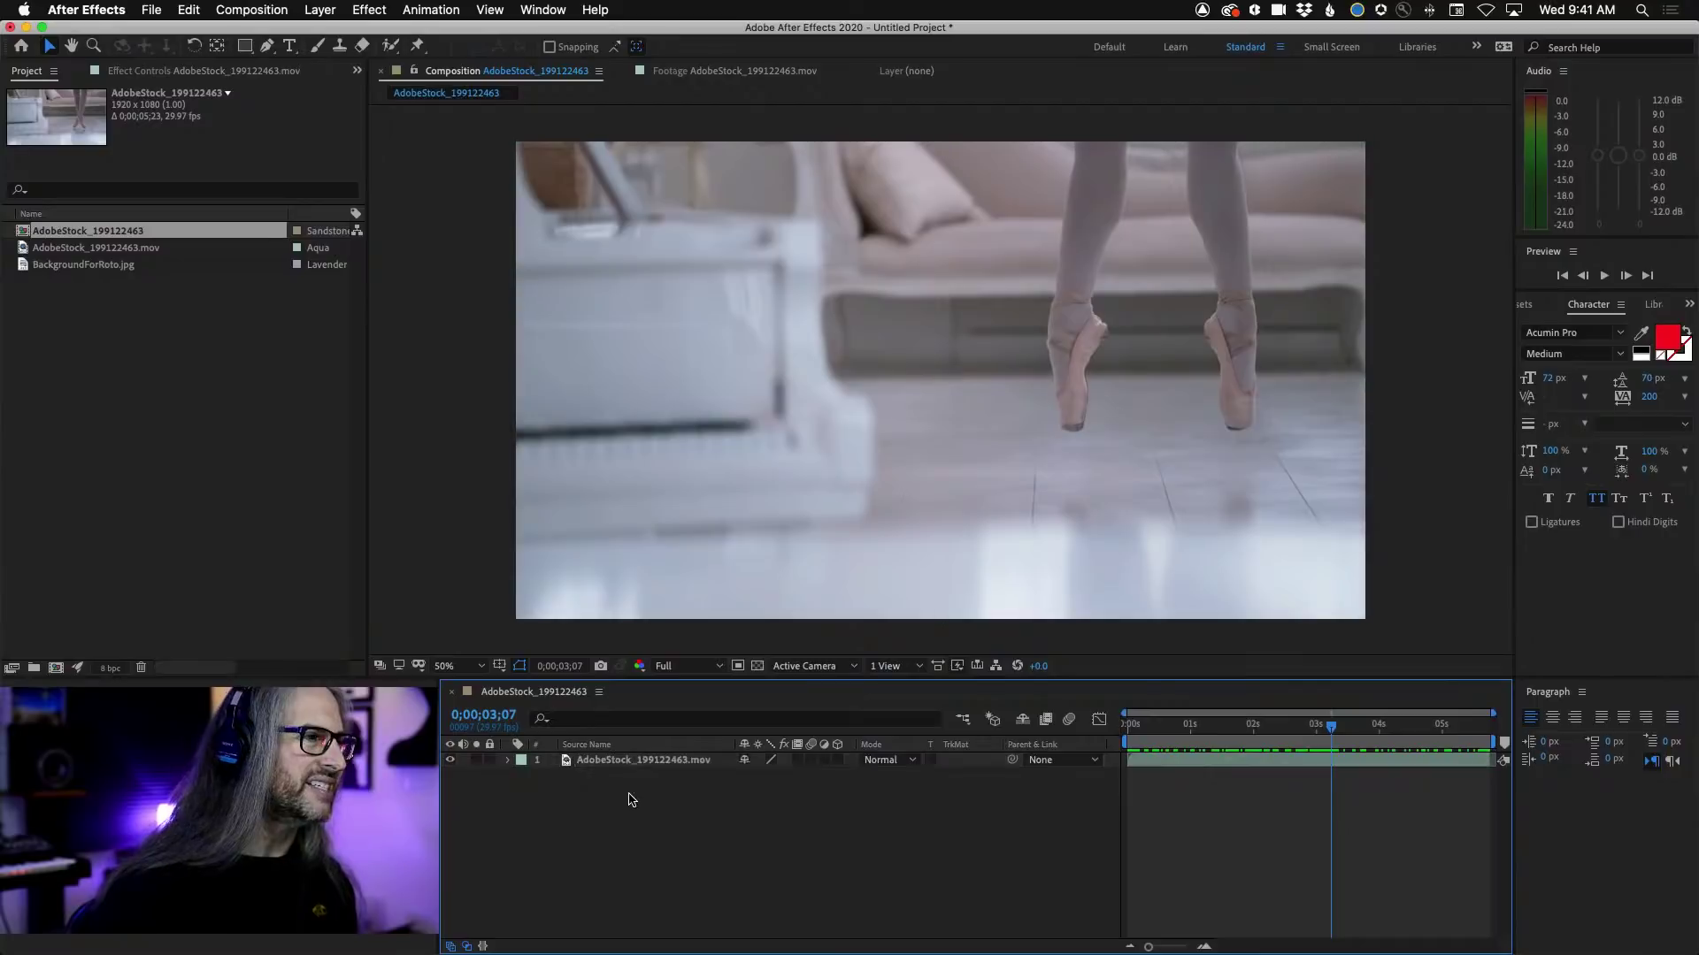
double_click(567, 763)
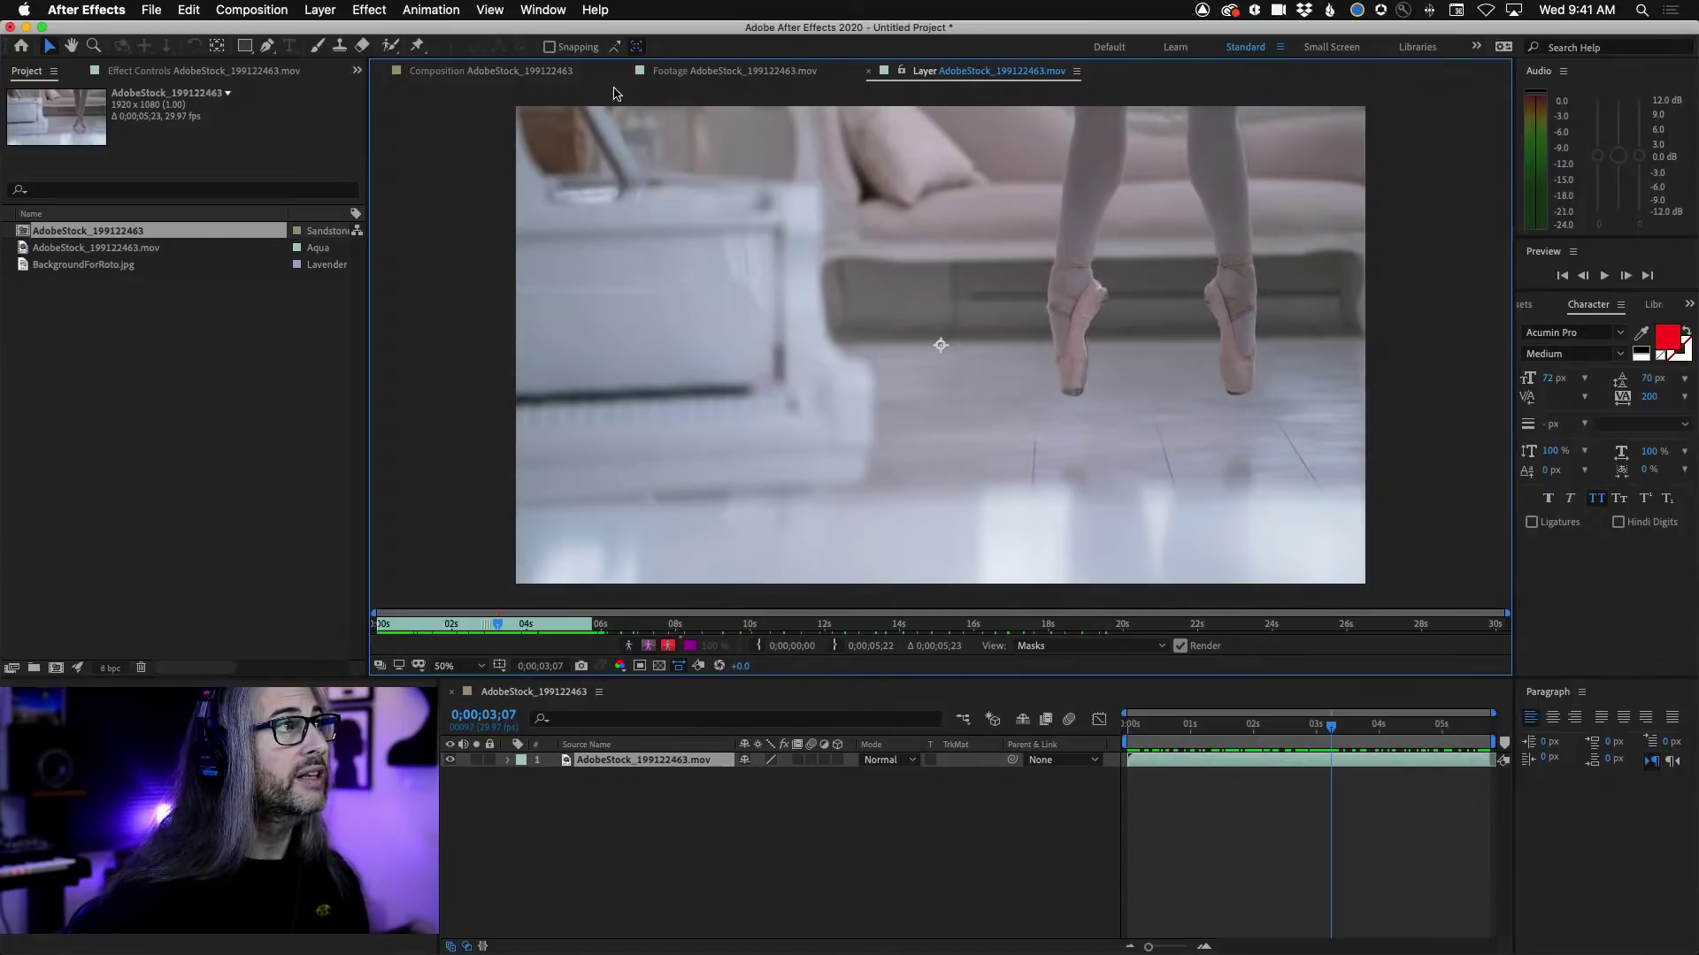
click(708, 71)
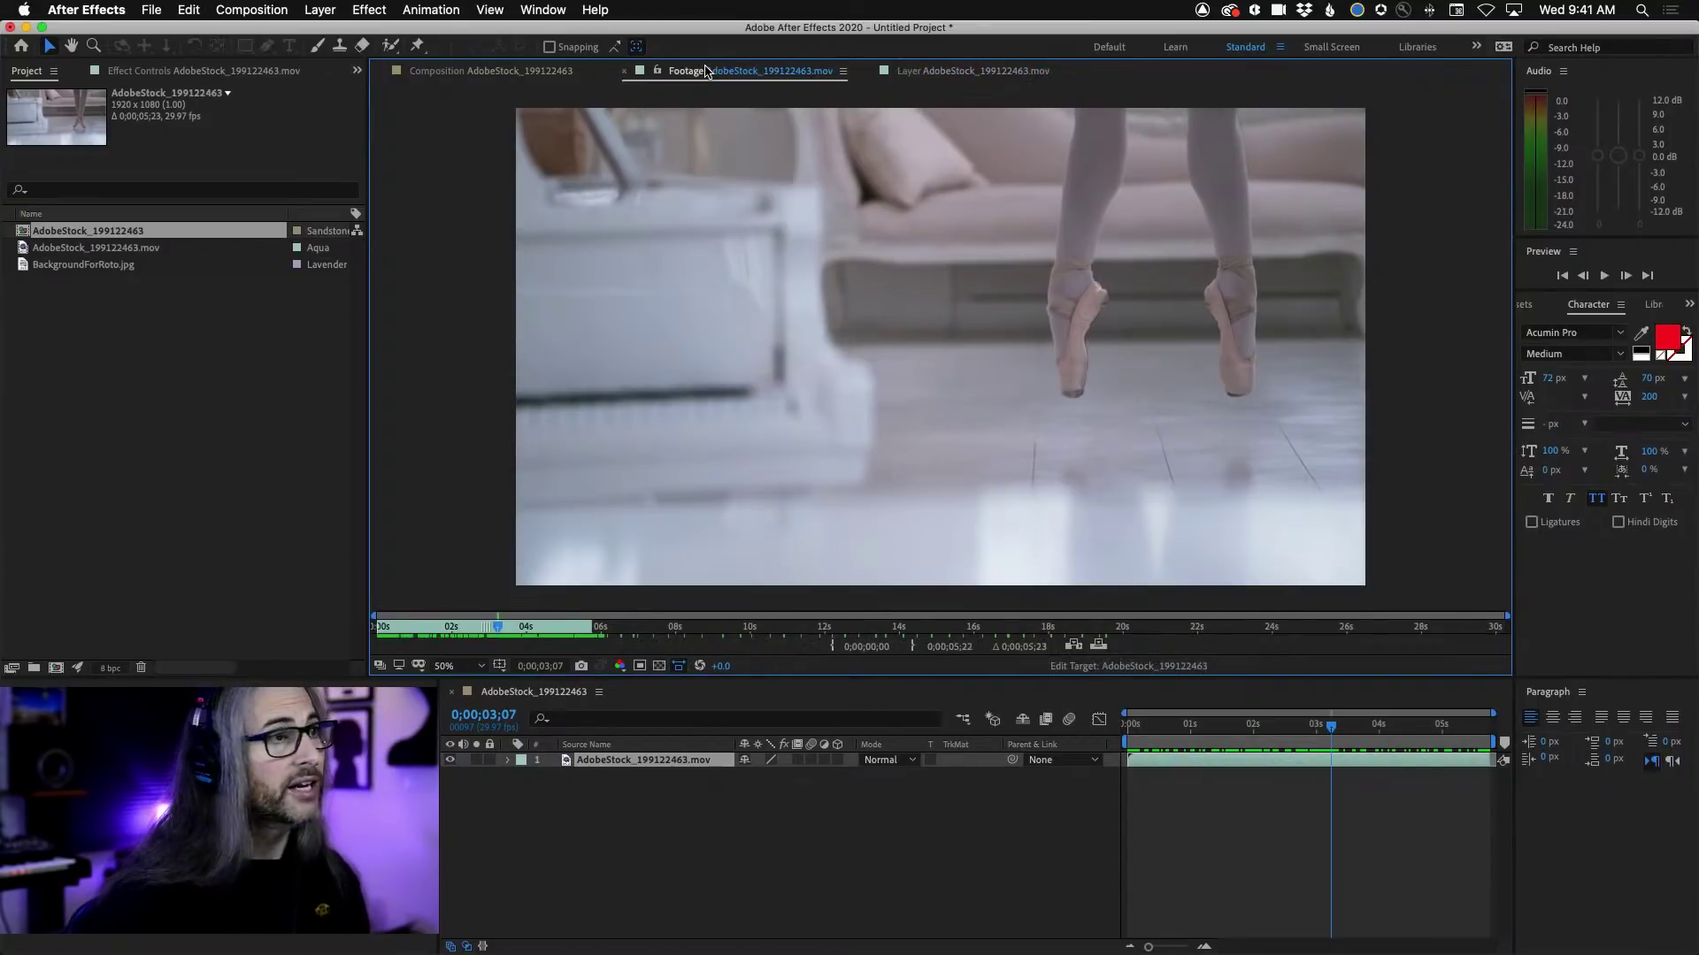
click(471, 76)
click(988, 72)
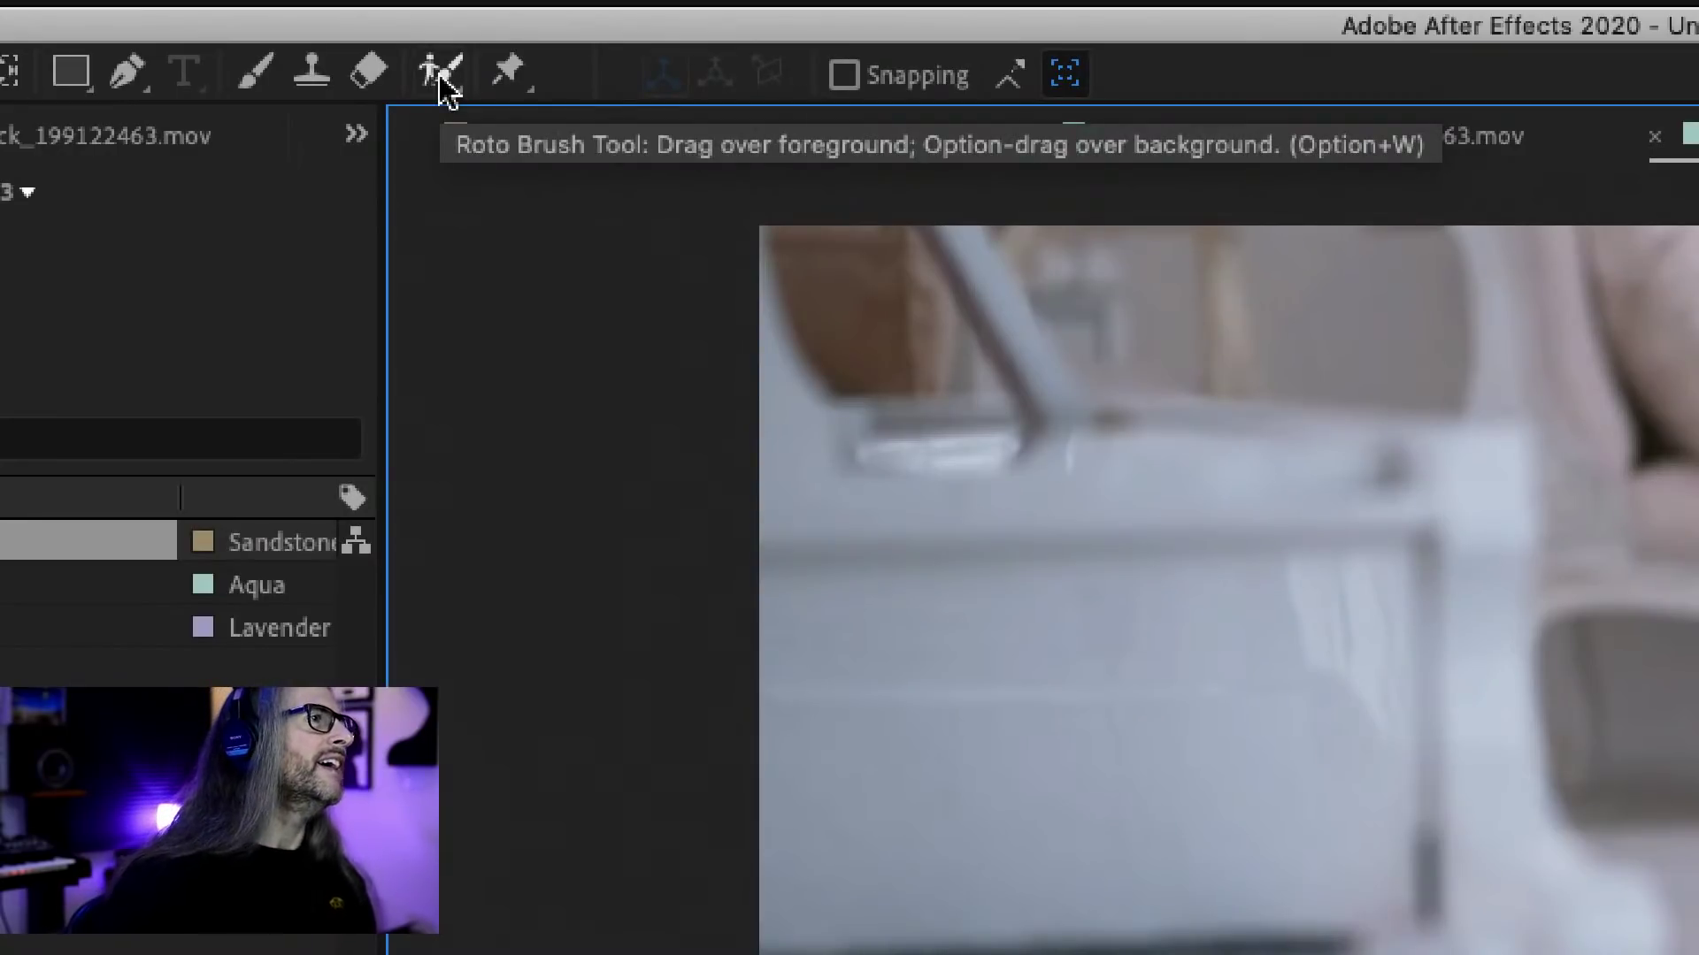
Step: Activate the Roto Brush tool, show the brush settings, and set the brush diameter to 15 px
click(441, 80)
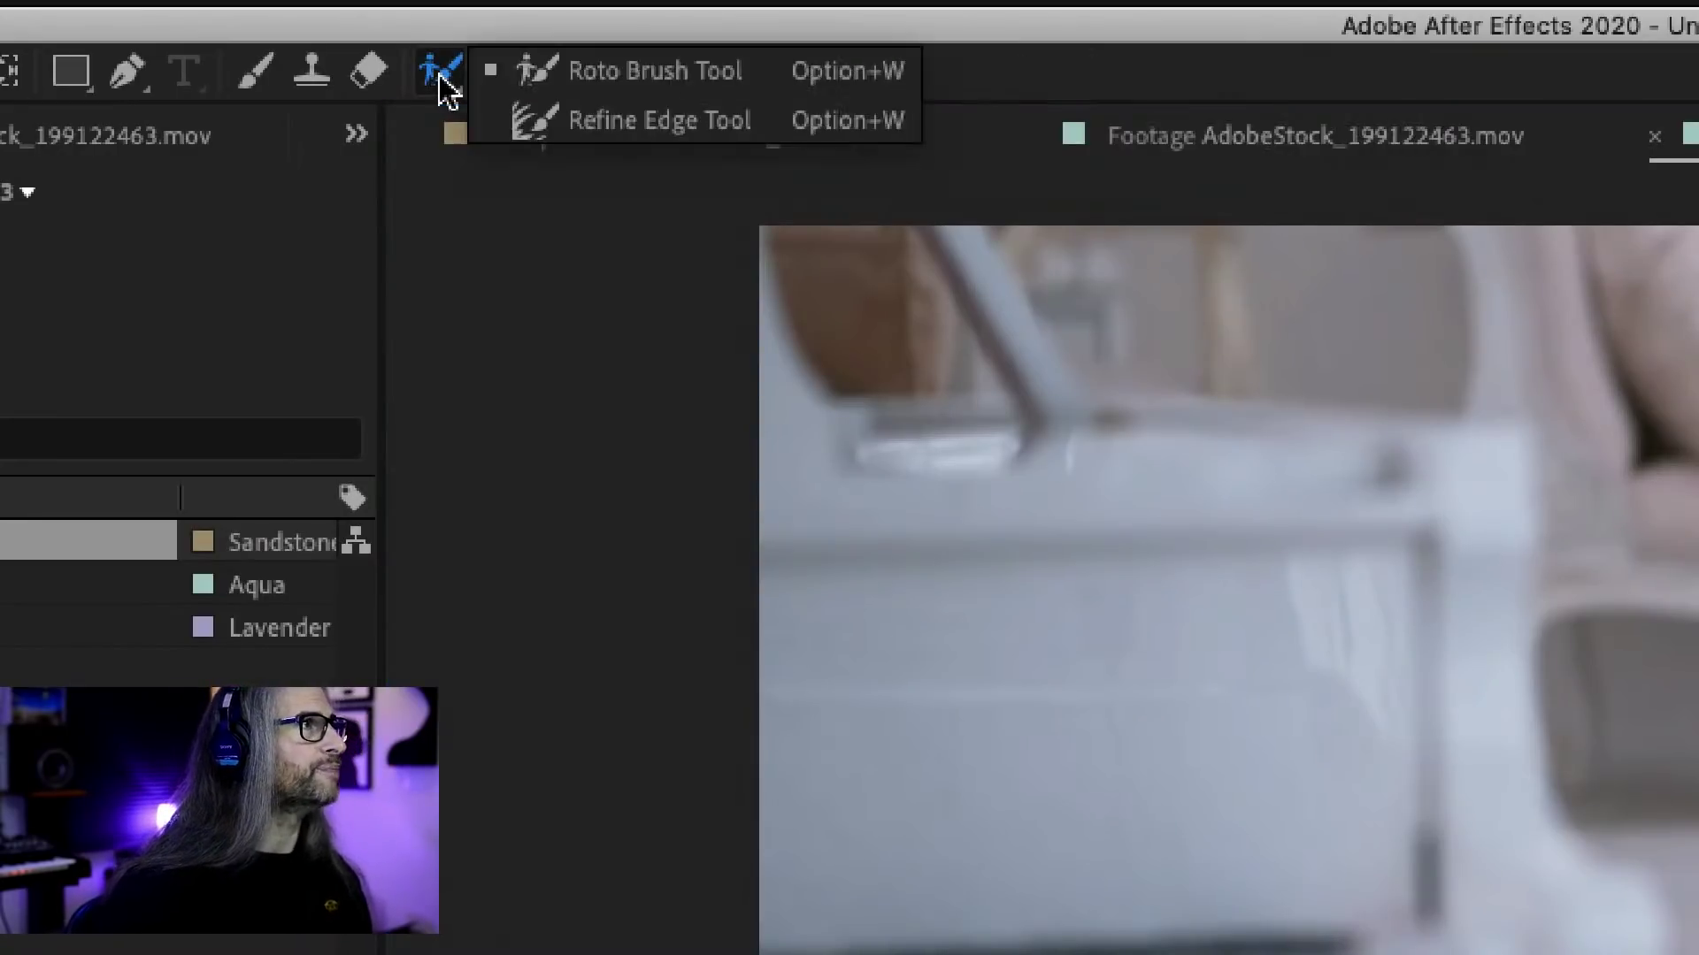
click(670, 72)
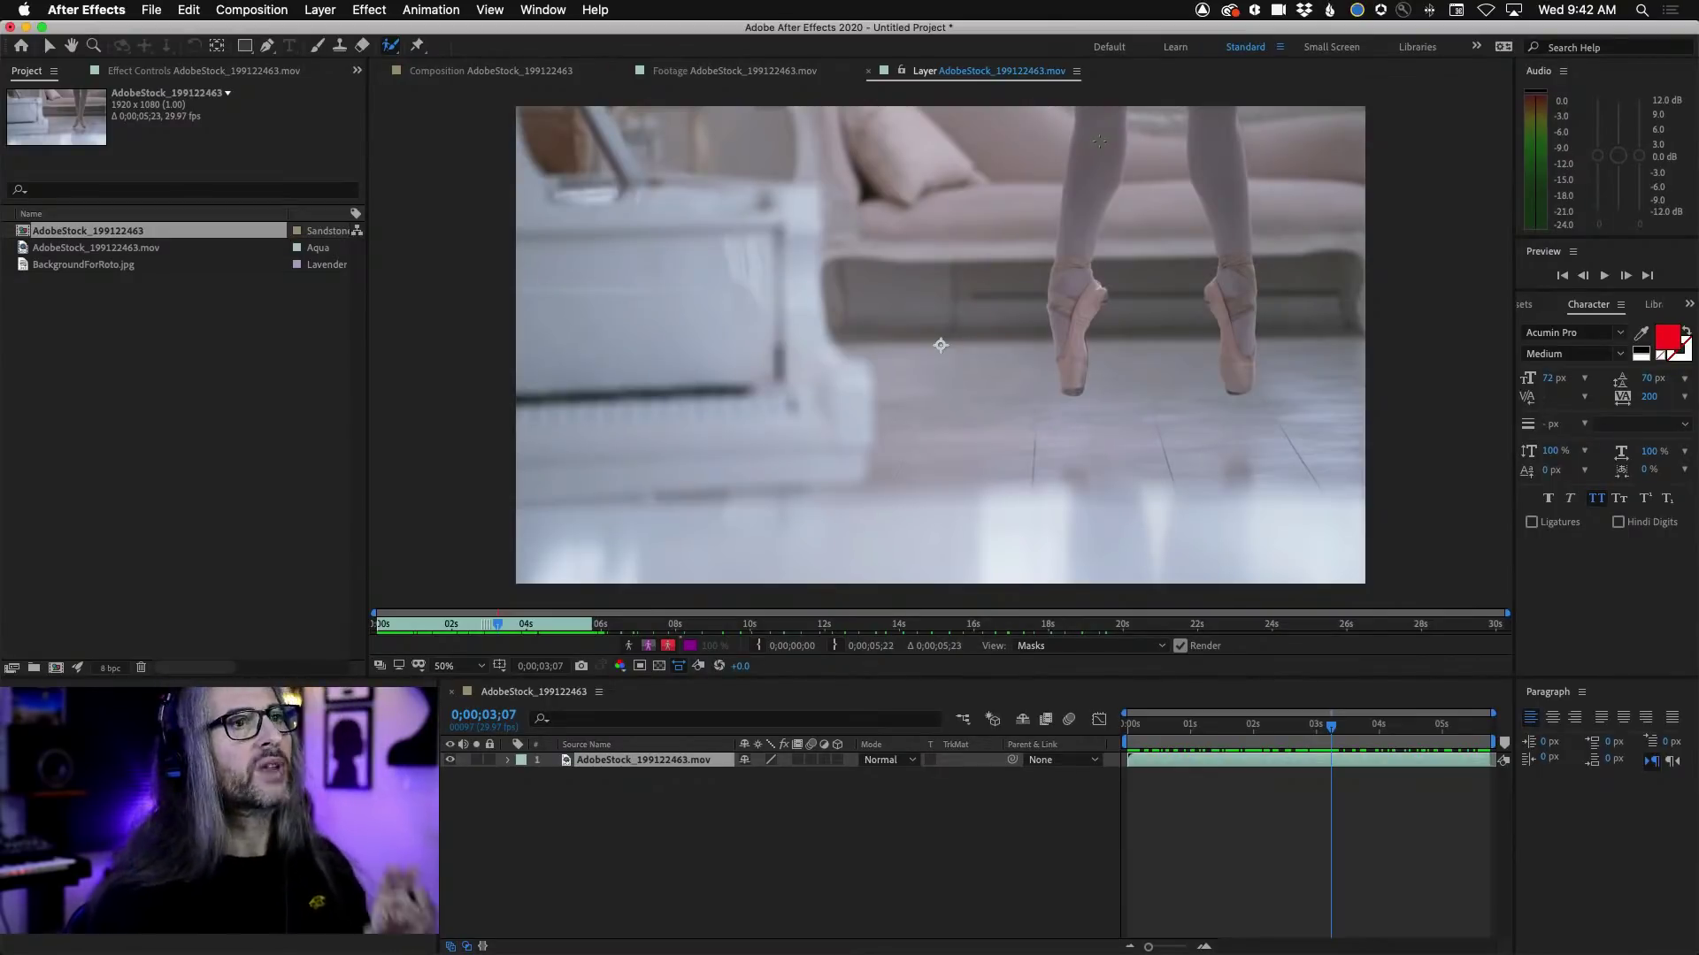
click(557, 7)
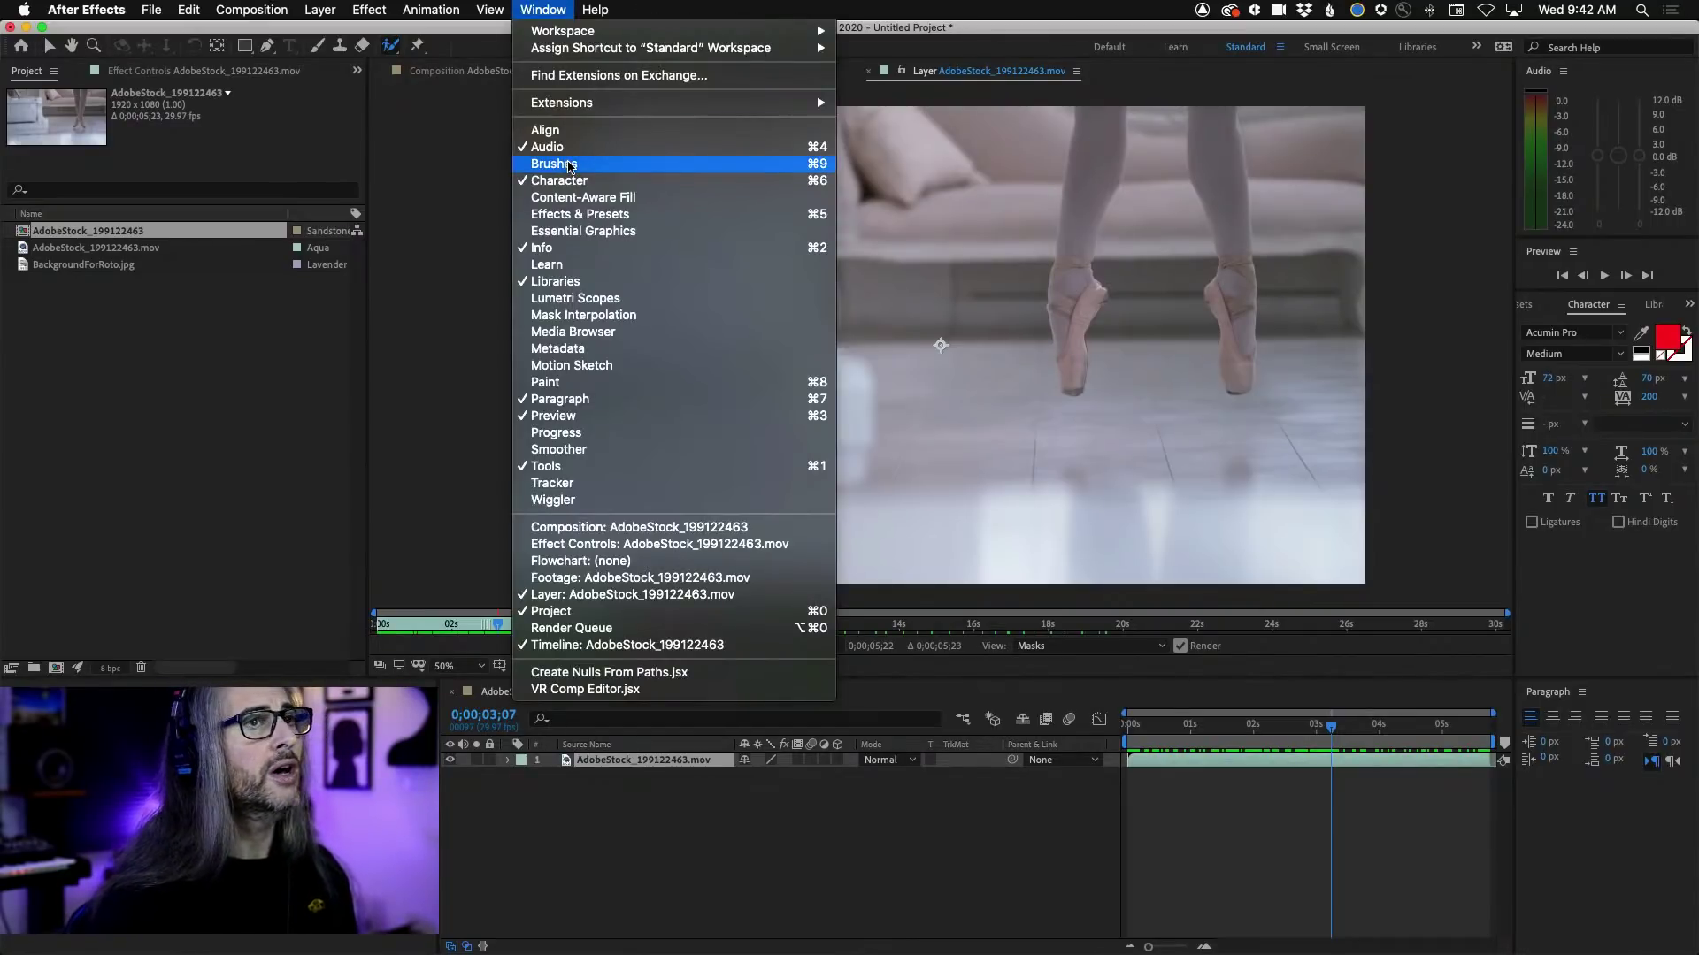
click(571, 165)
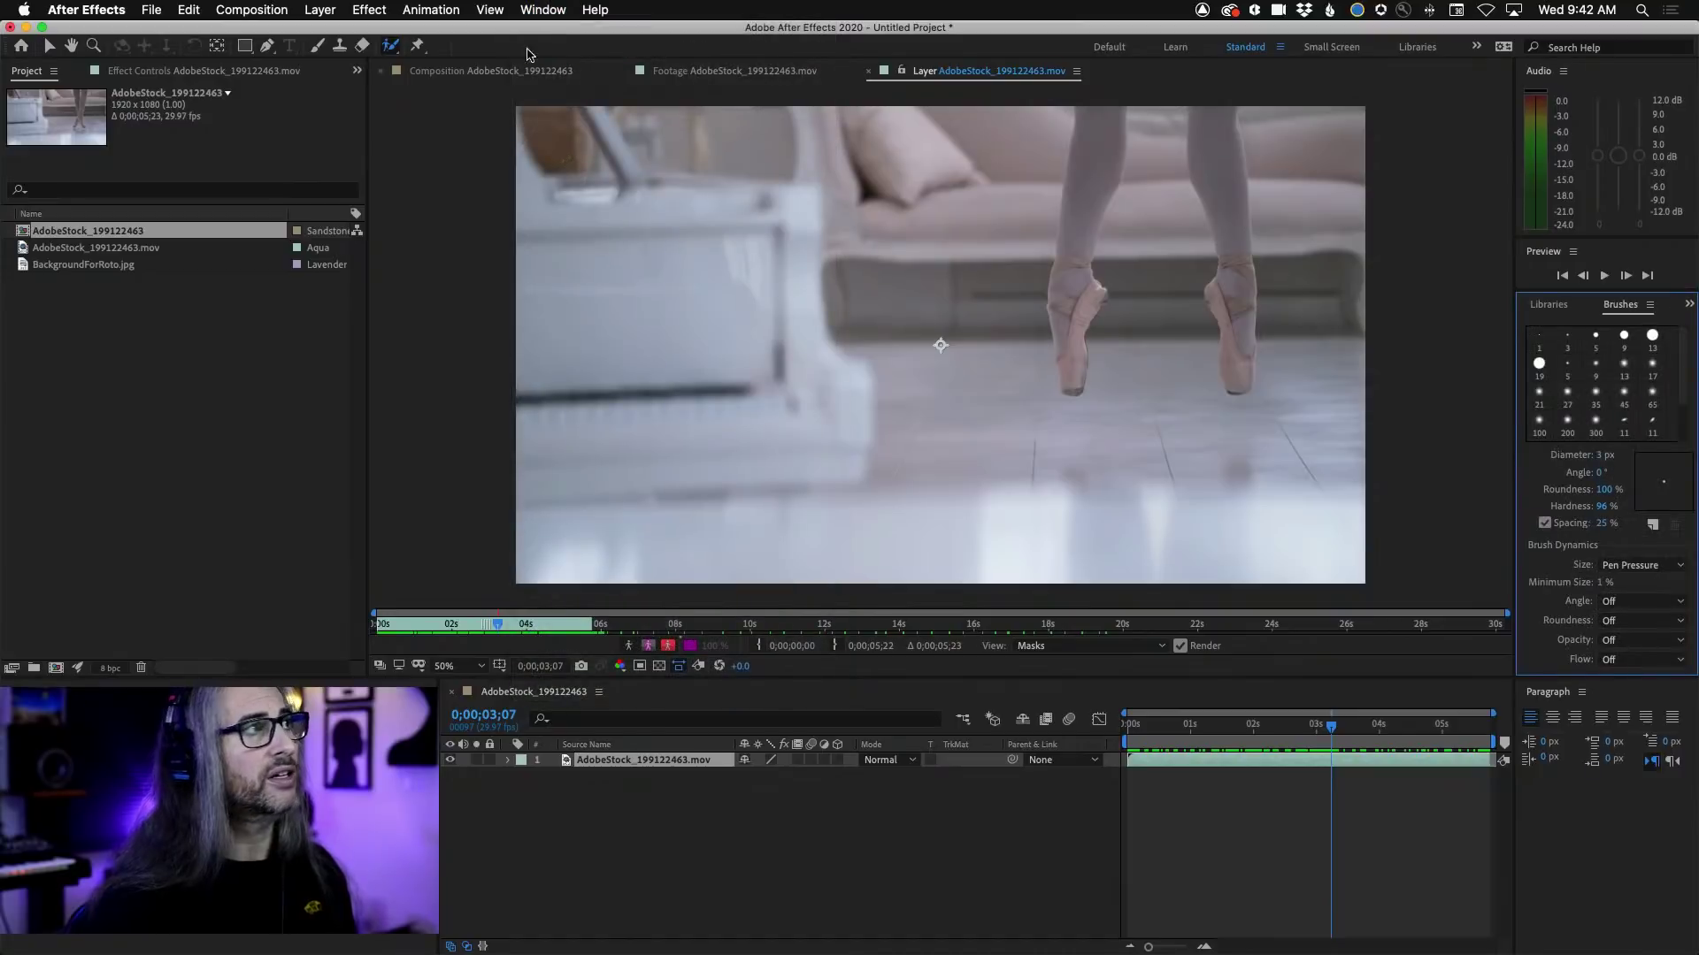
click(559, 11)
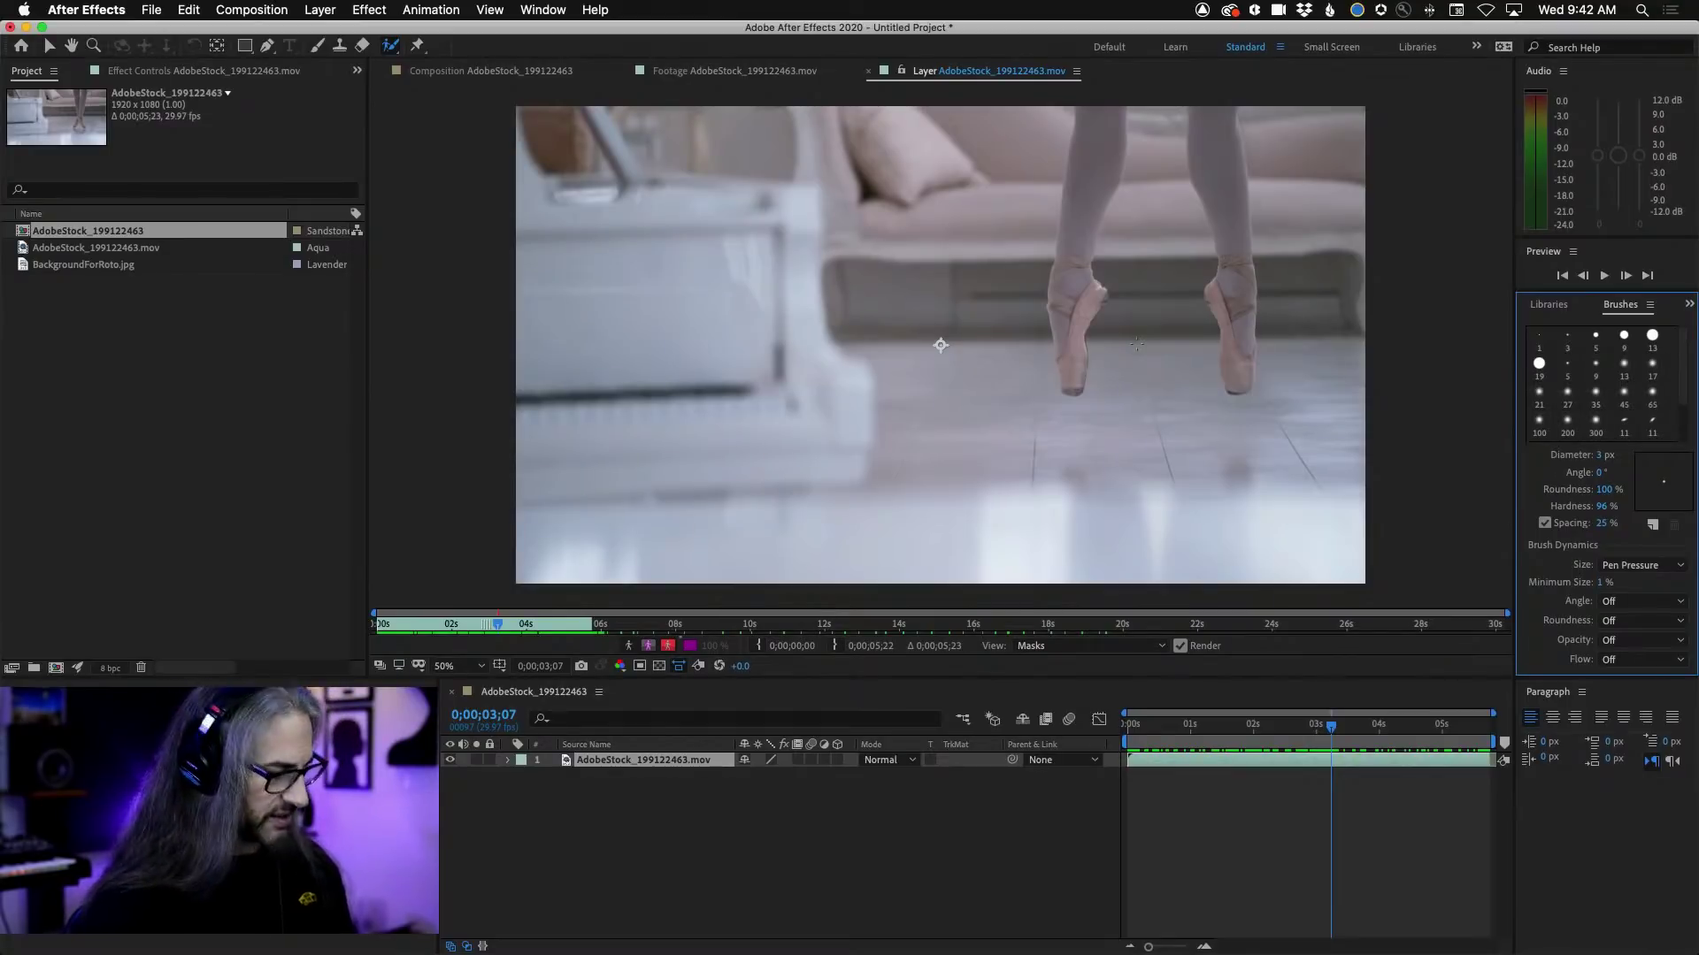
mouse_move(1141, 273)
mouse_down()
mouse_move(1171, 272)
mouse_move(1138, 271)
mouse_up()
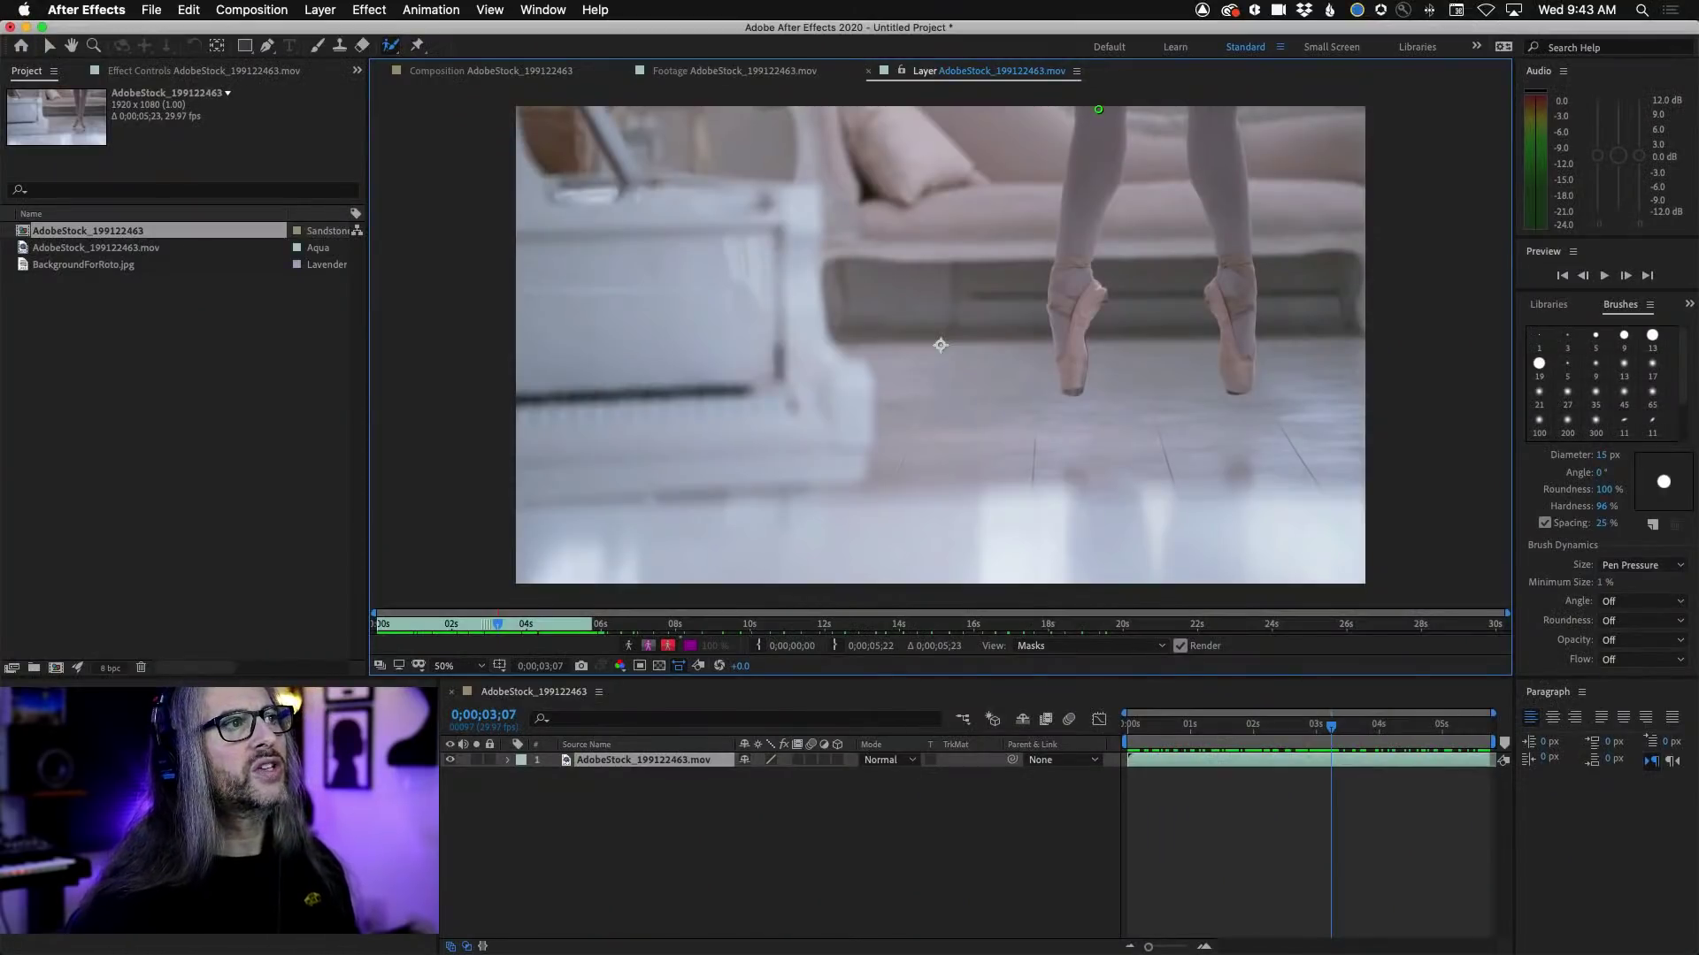
Step: Paint Roto Brush foreground strokes down both of the dancer's legs to the toes, and exclude the background area between the legs
drag(1098, 113, 1070, 372)
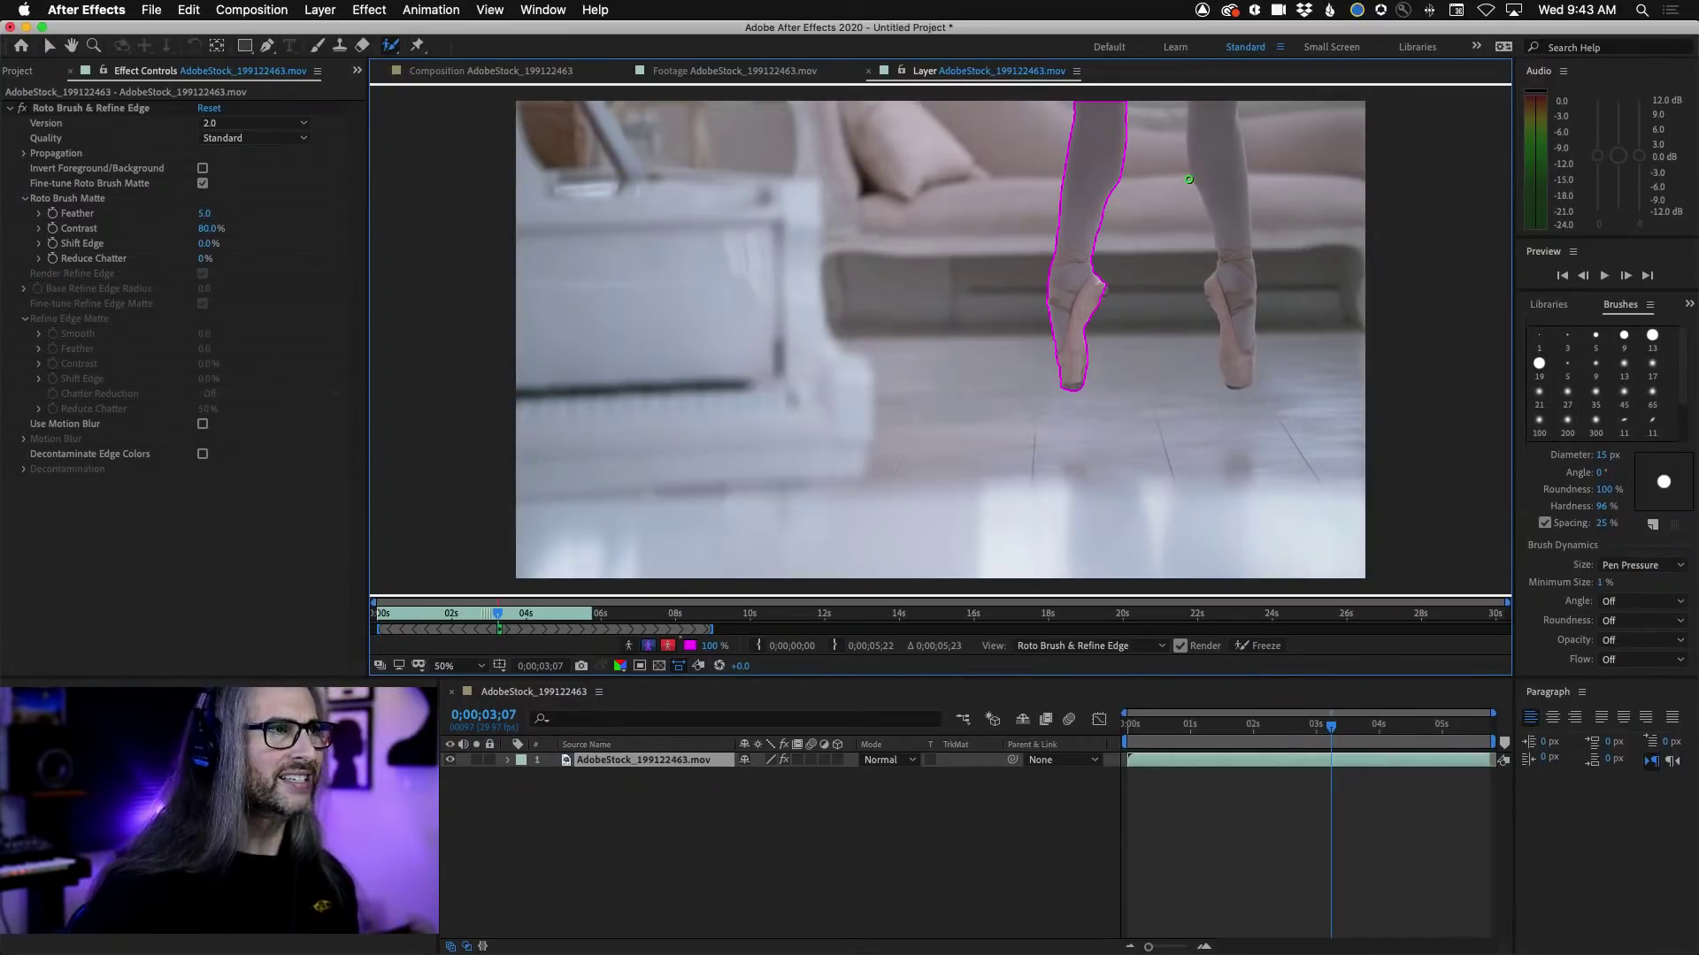
drag(1208, 100, 1237, 366)
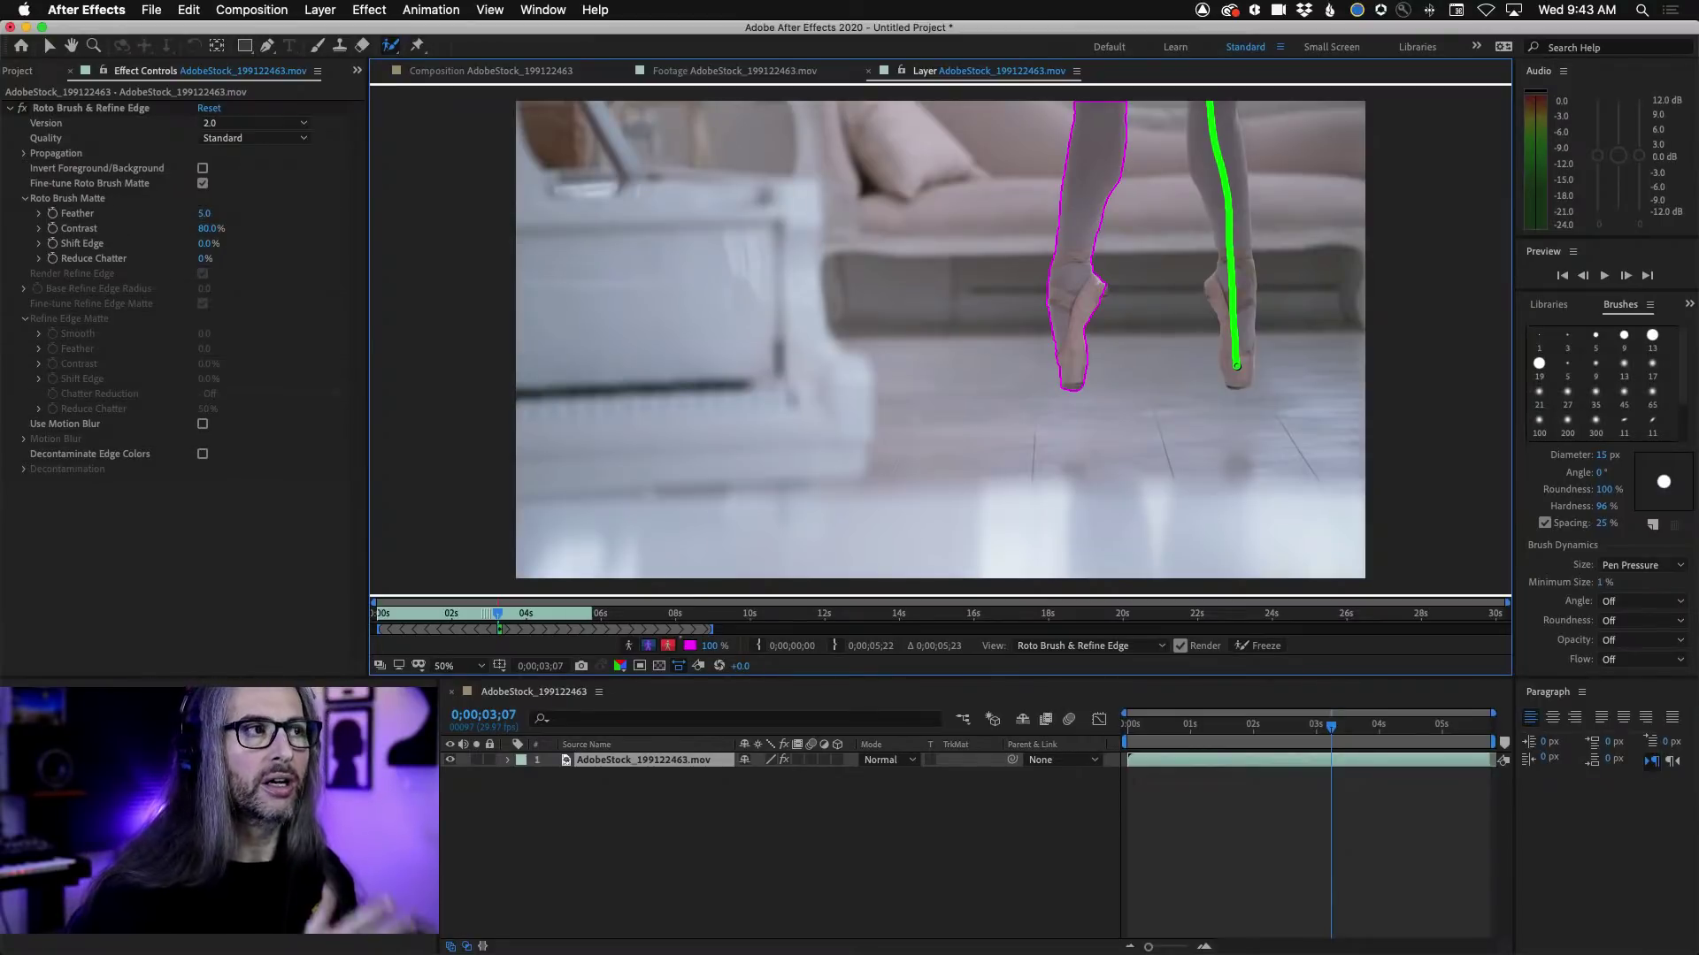
drag(1236, 366, 1239, 381)
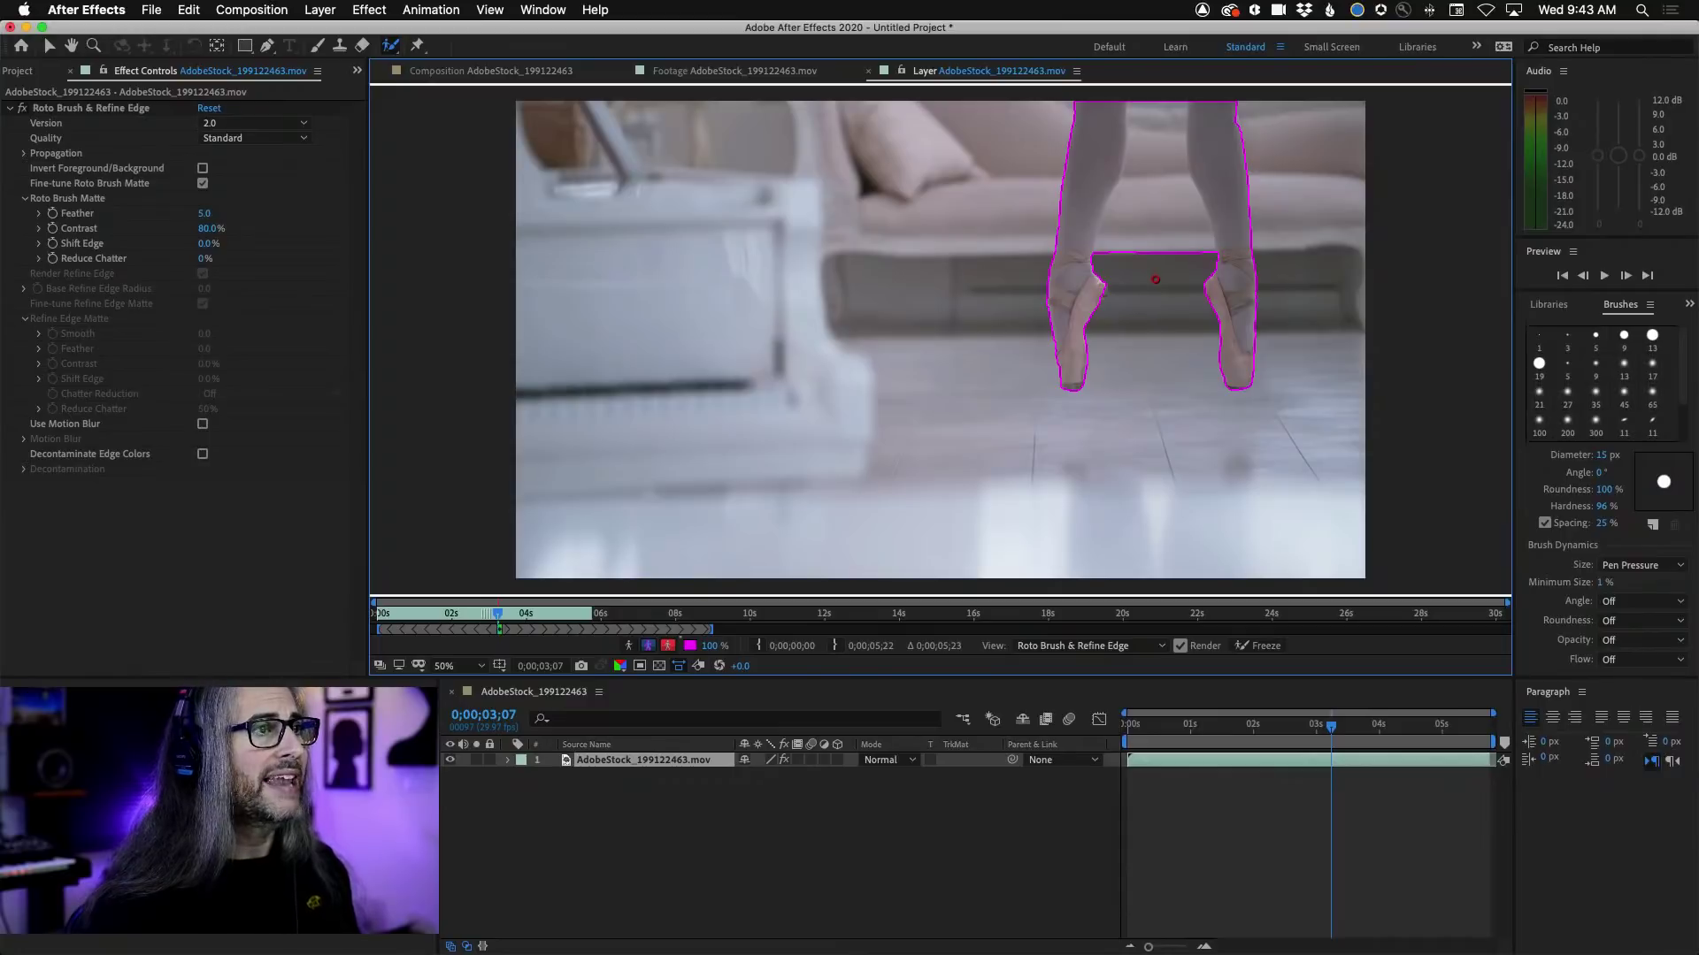
drag(1154, 248, 1152, 91)
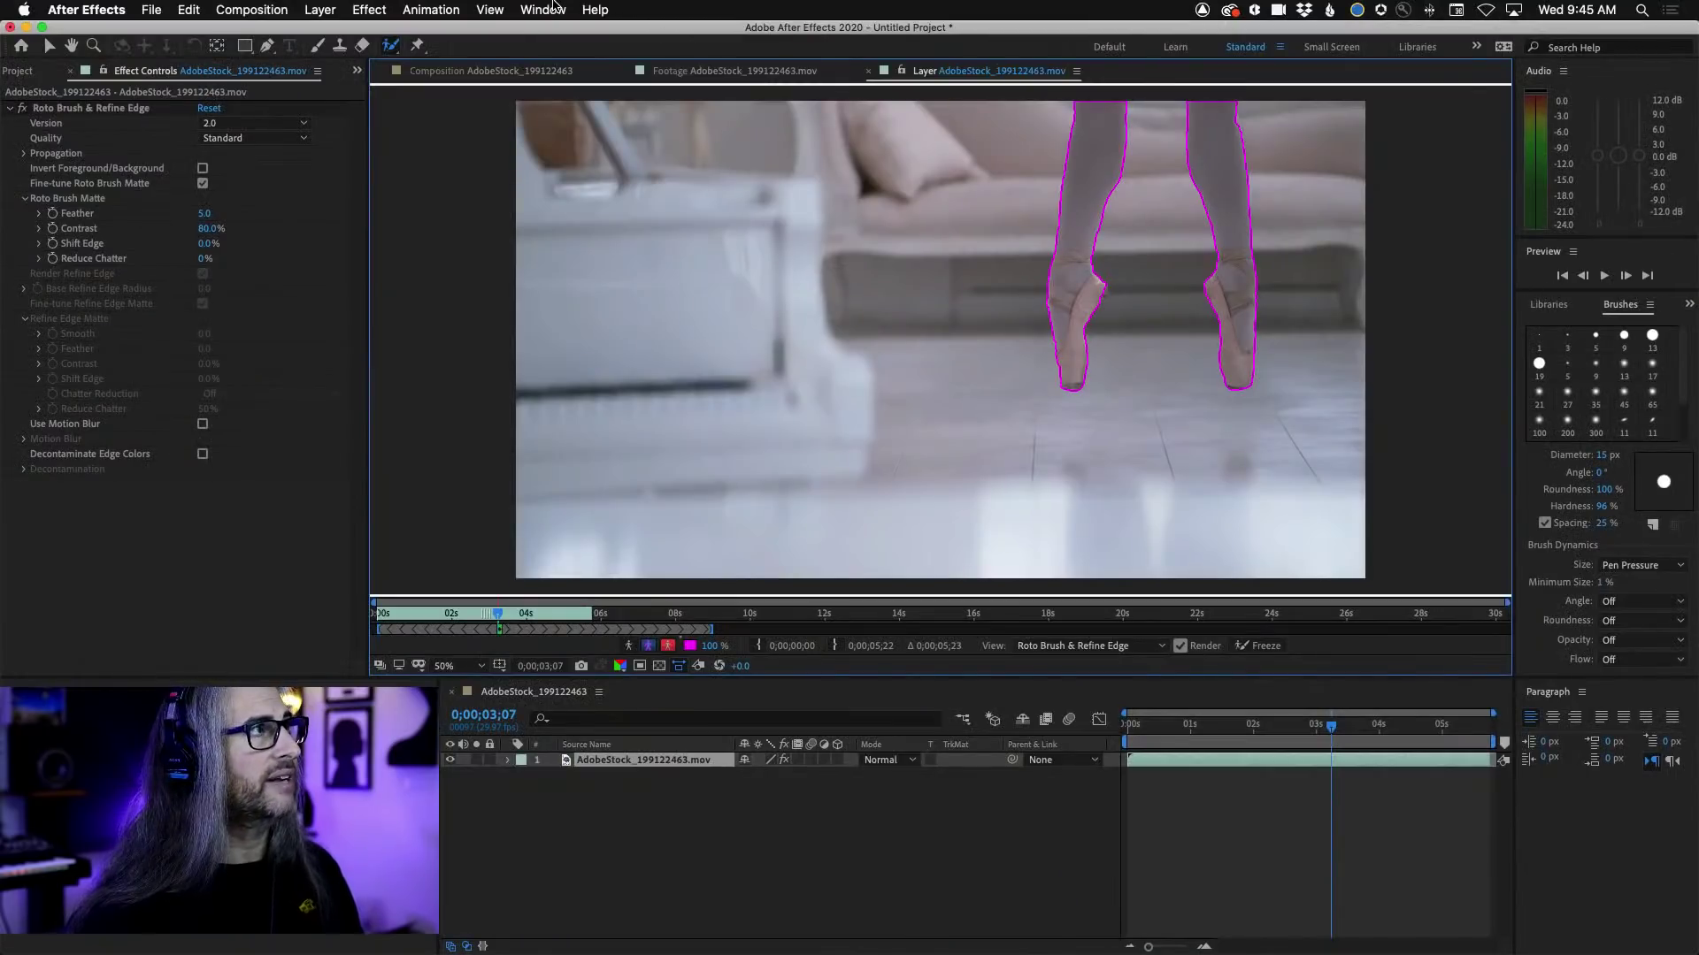
click(543, 10)
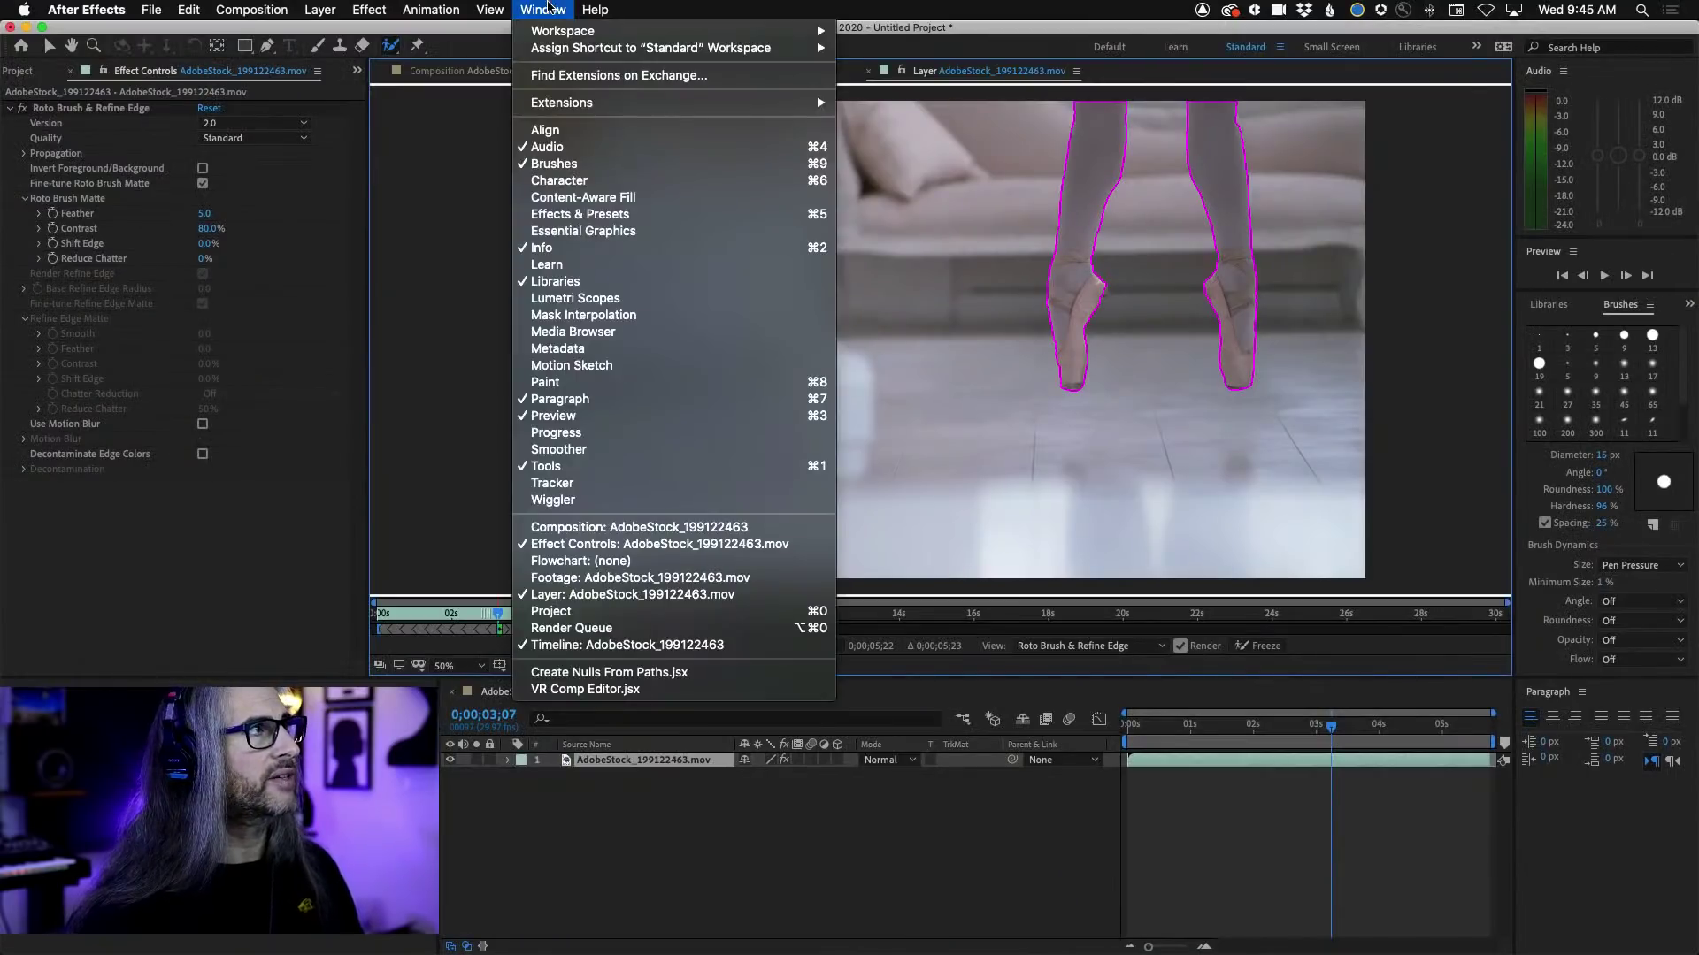
mouse_move(552, 36)
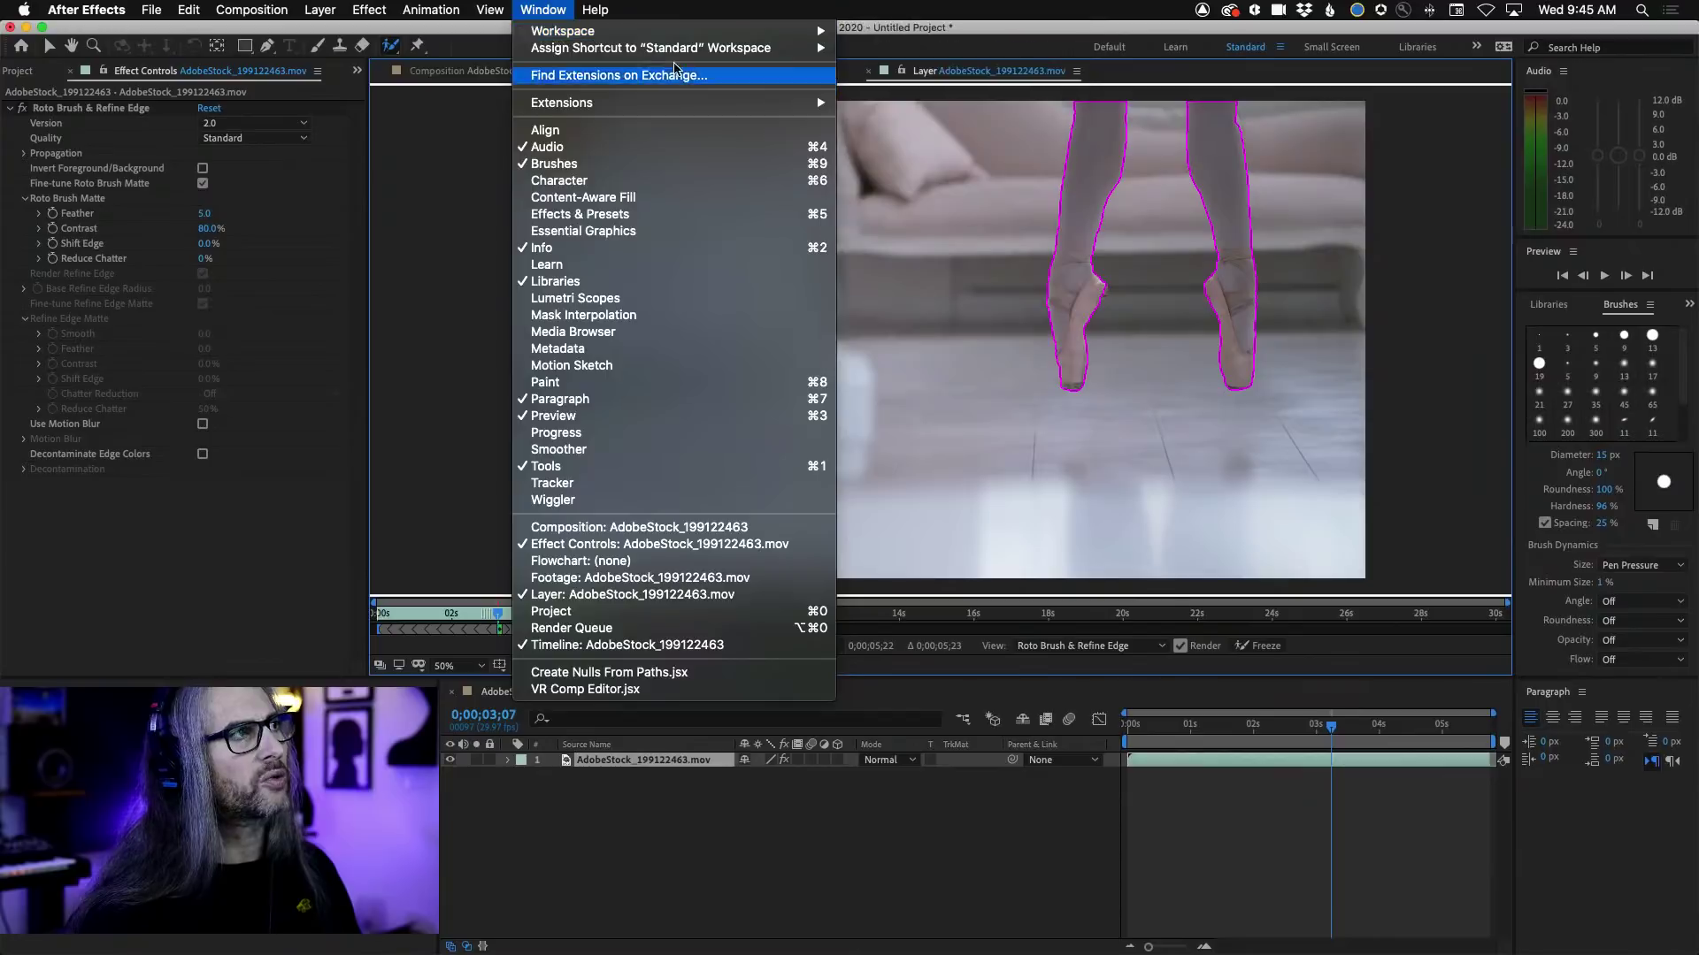
click(540, 8)
click(539, 9)
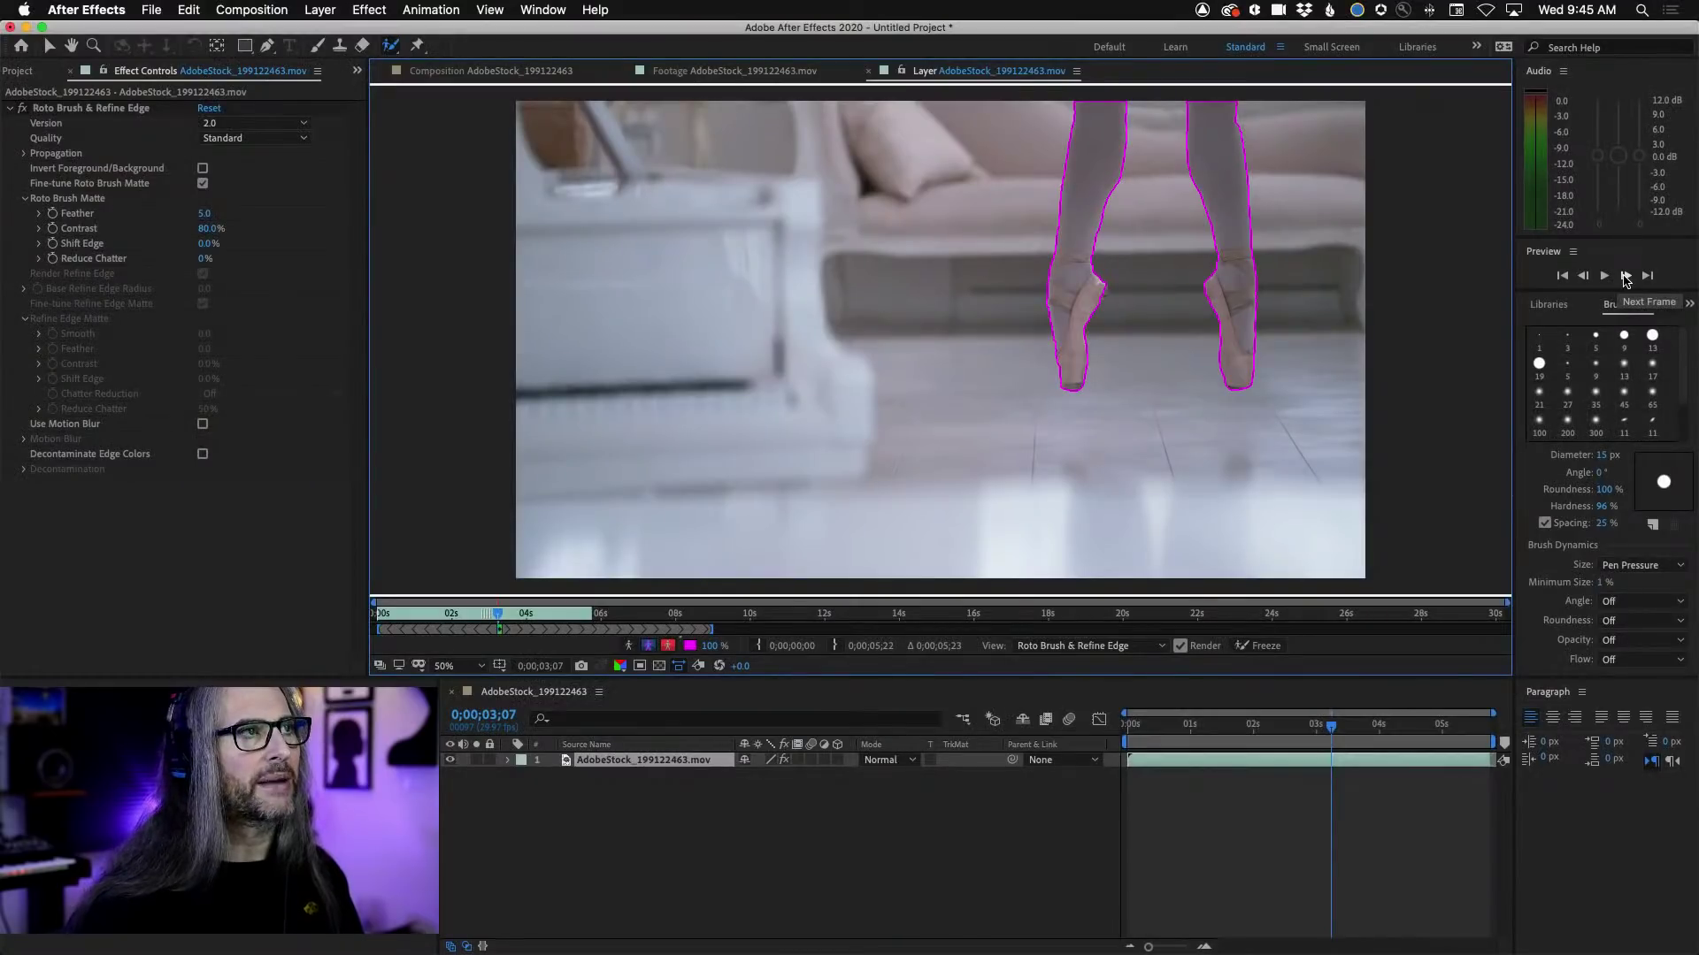
Step: Advance frame by frame from 0;00;03;07 to 0;00;04;13 to propagate the Roto Brush selection, checking the outline around the legs
click(1625, 277)
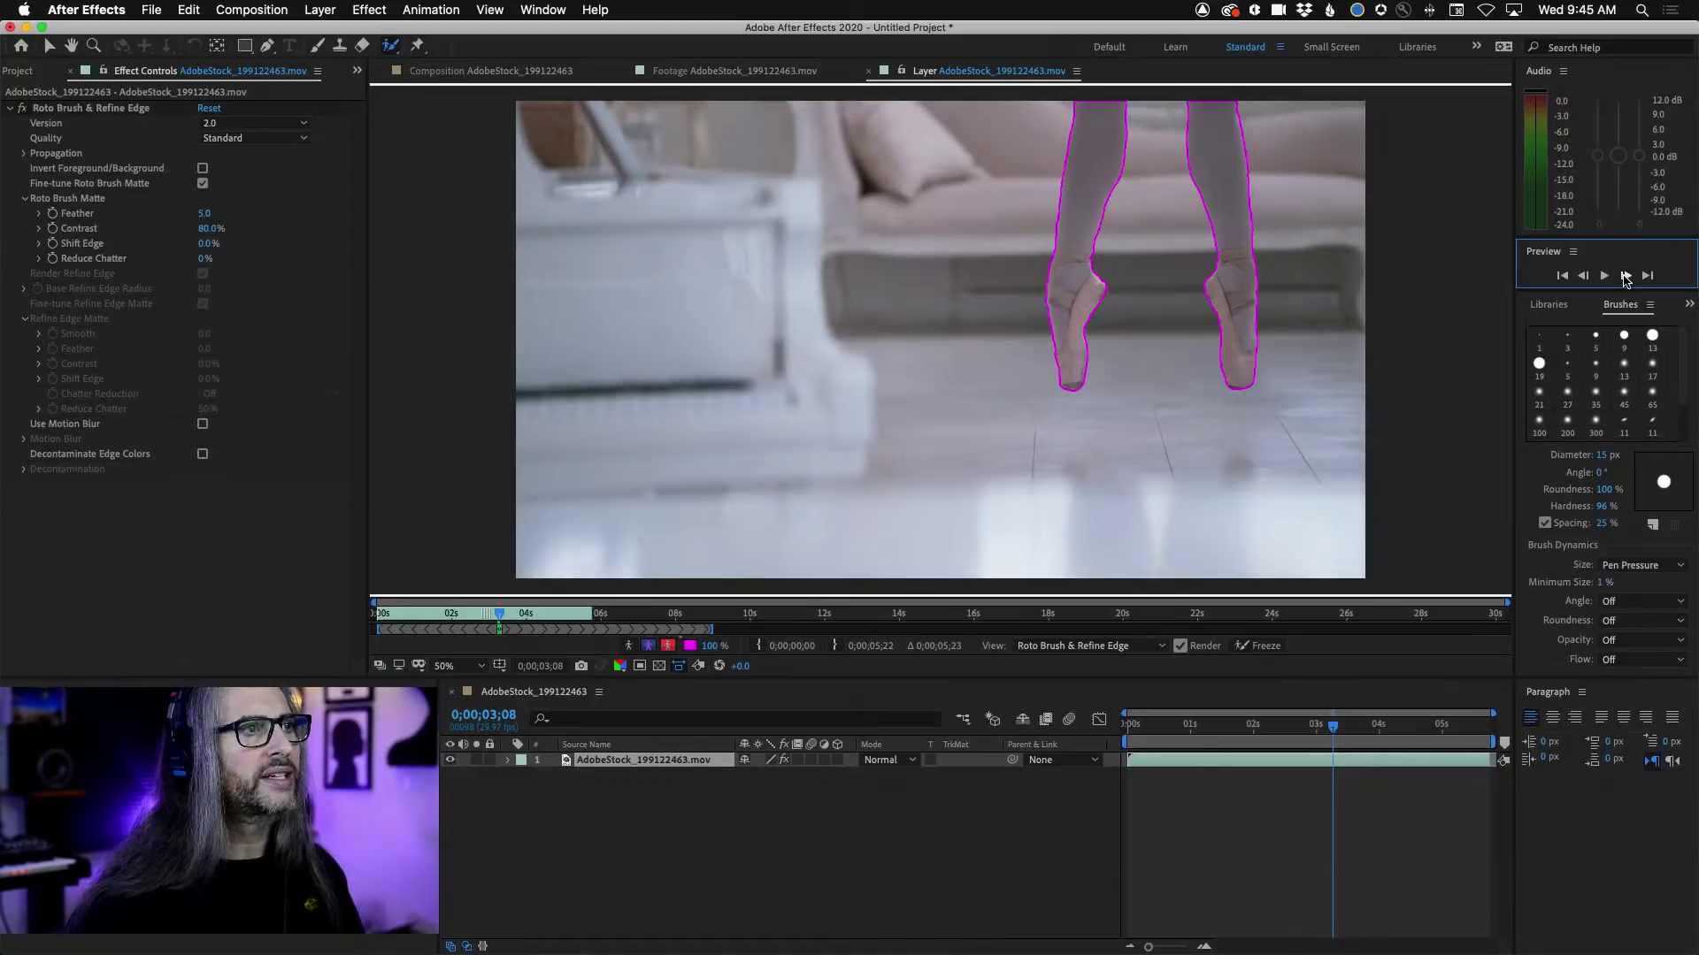
click(1625, 277)
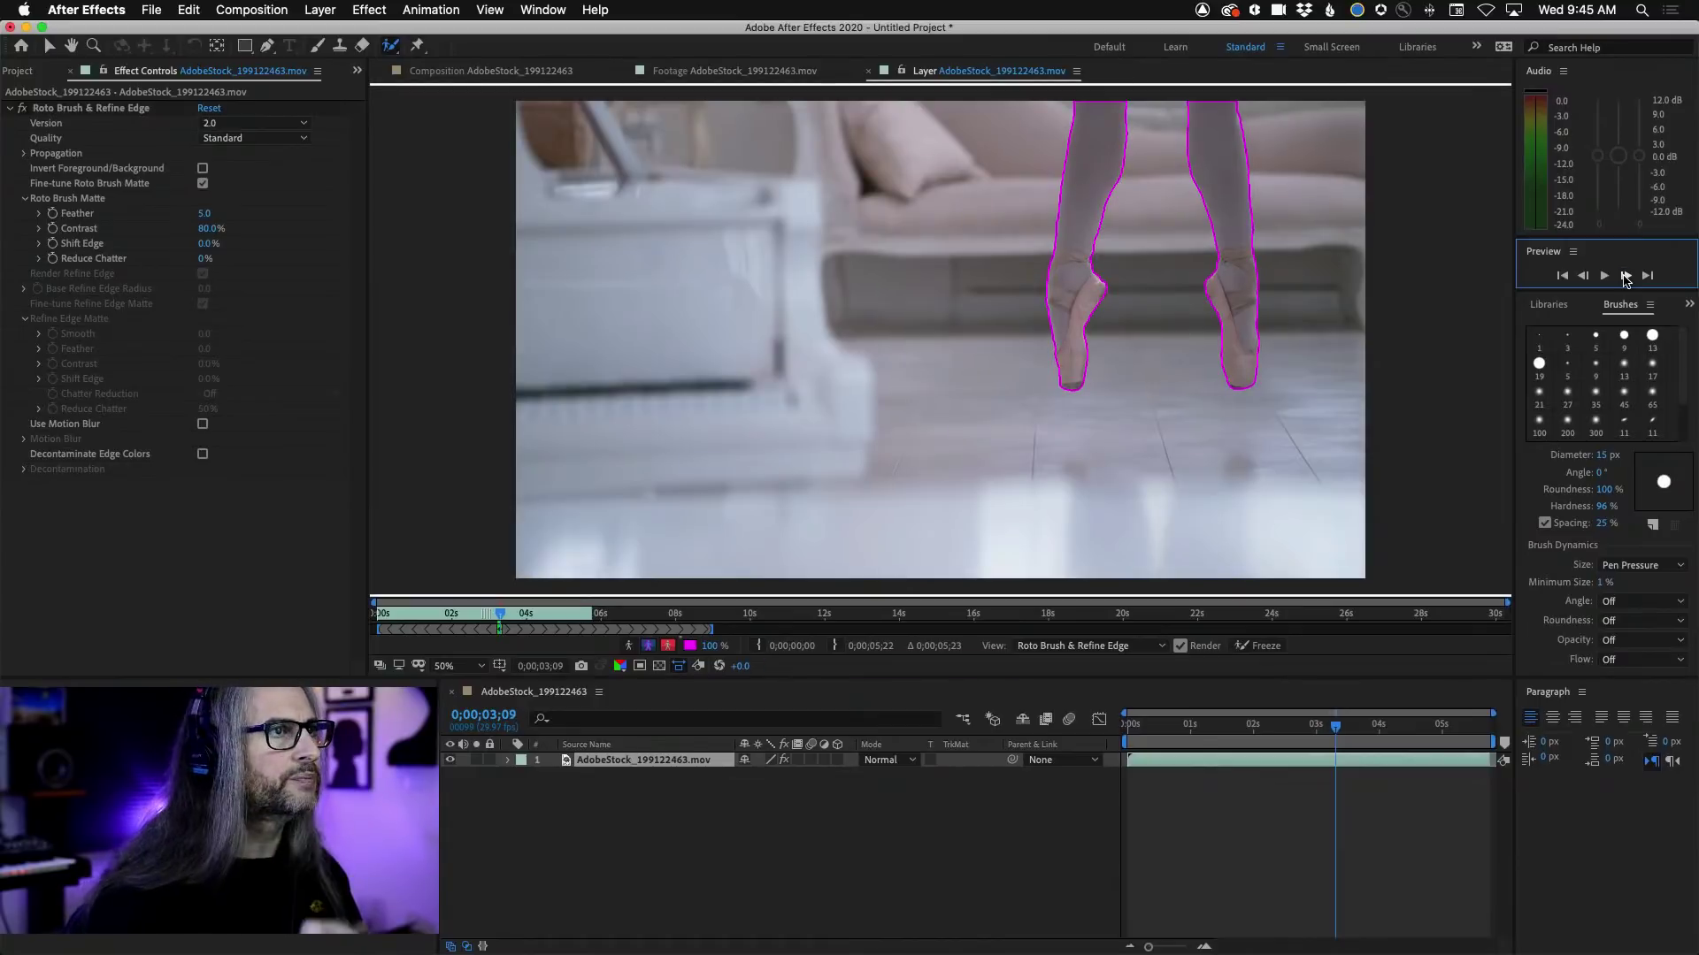
click(1625, 277)
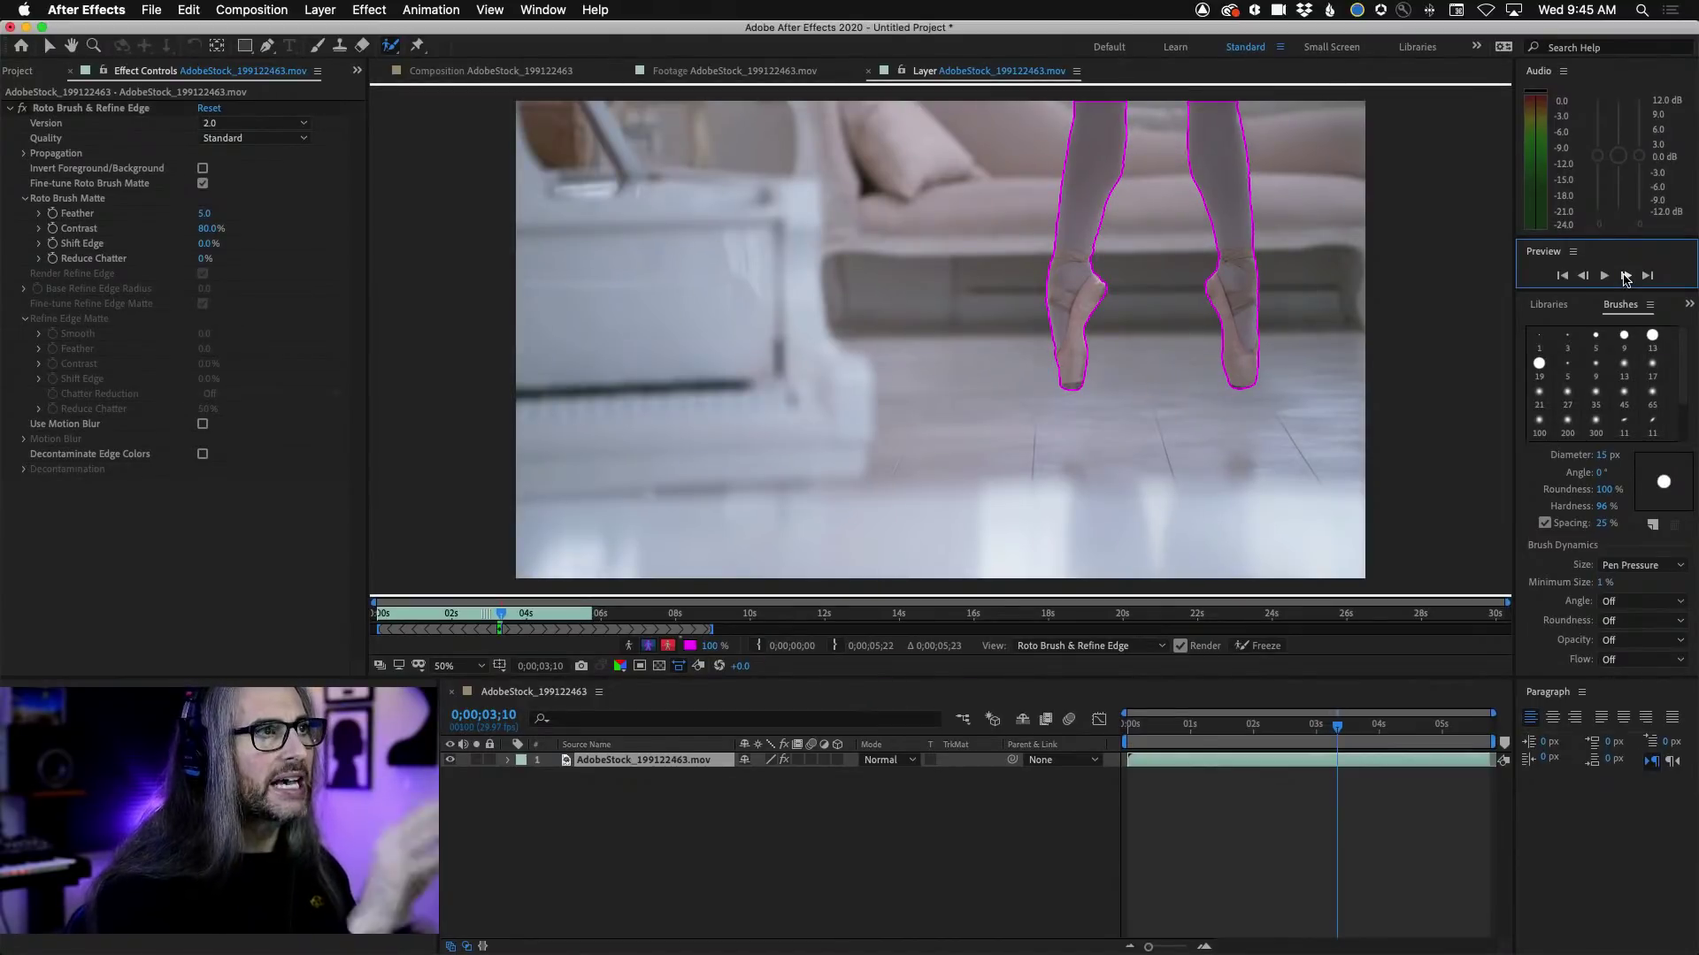
click(1625, 277)
click(1625, 277)
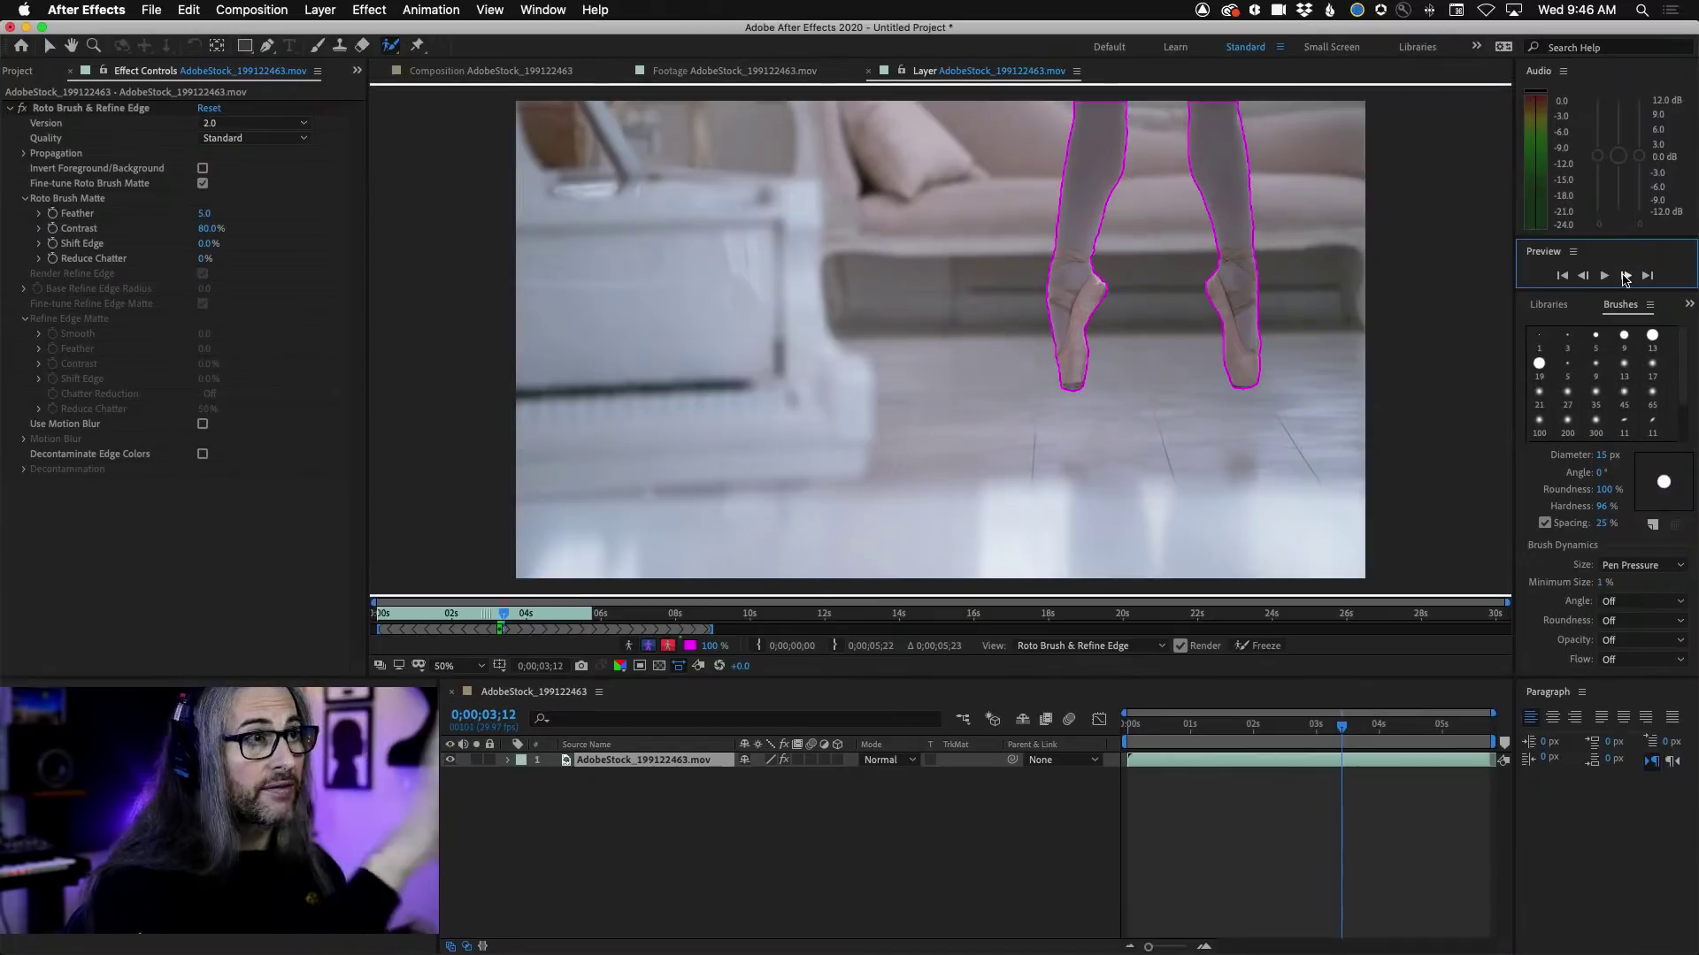
click(1625, 276)
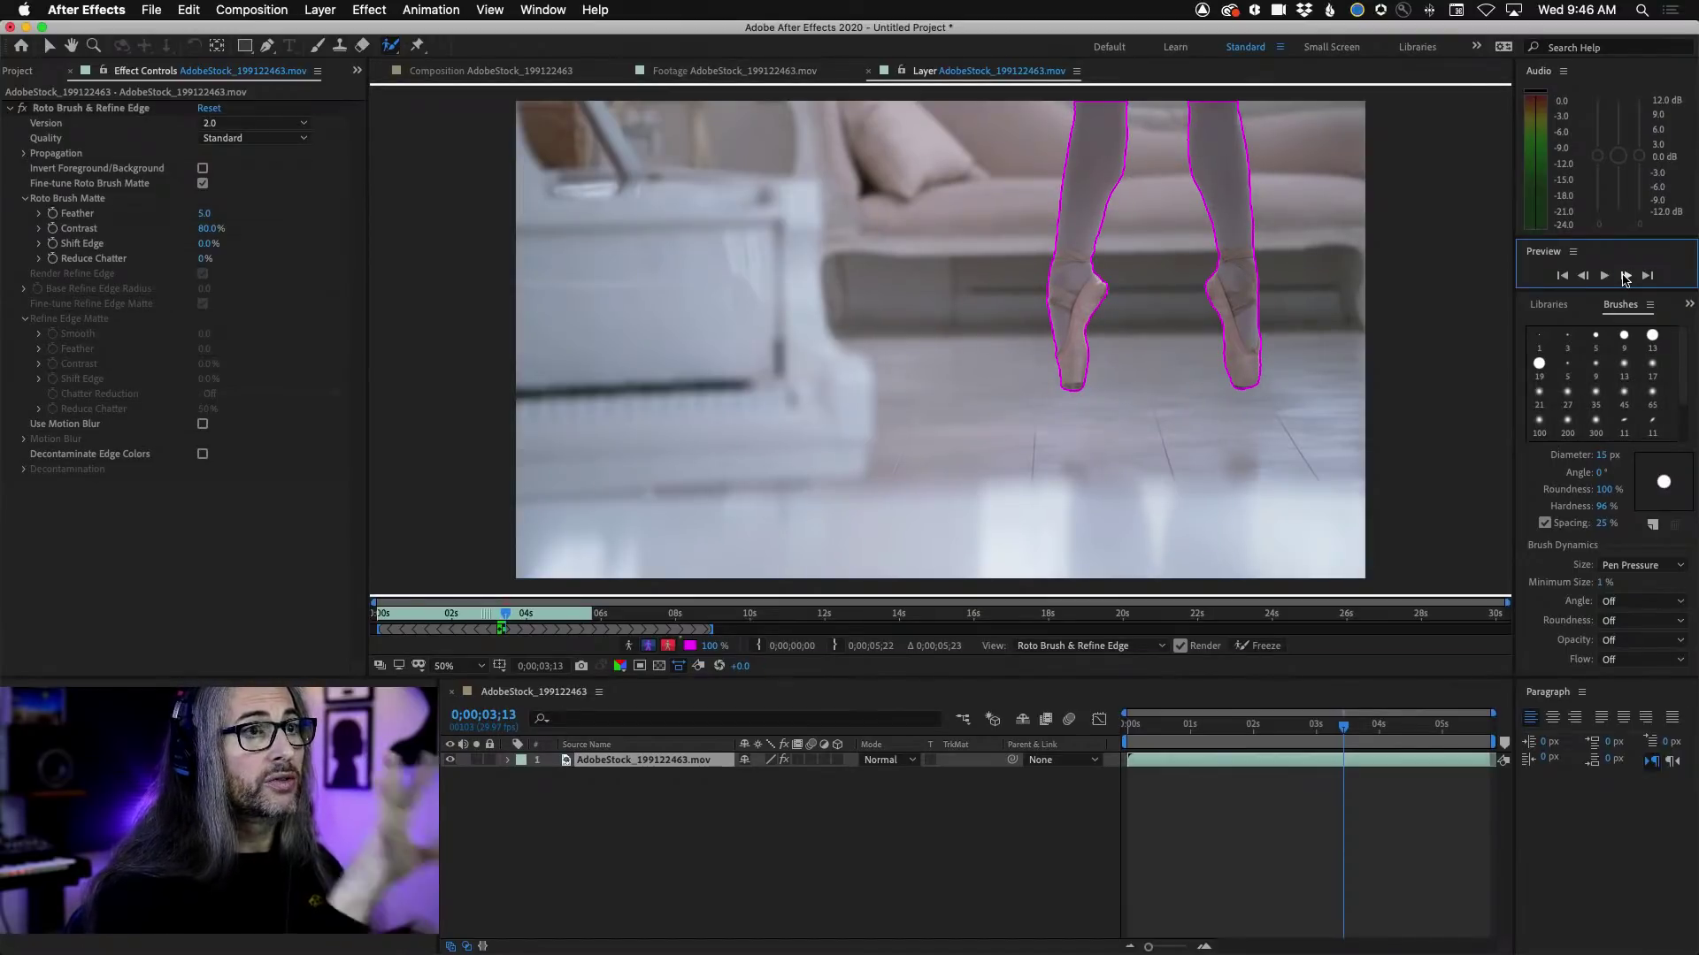
click(1625, 276)
click(1625, 277)
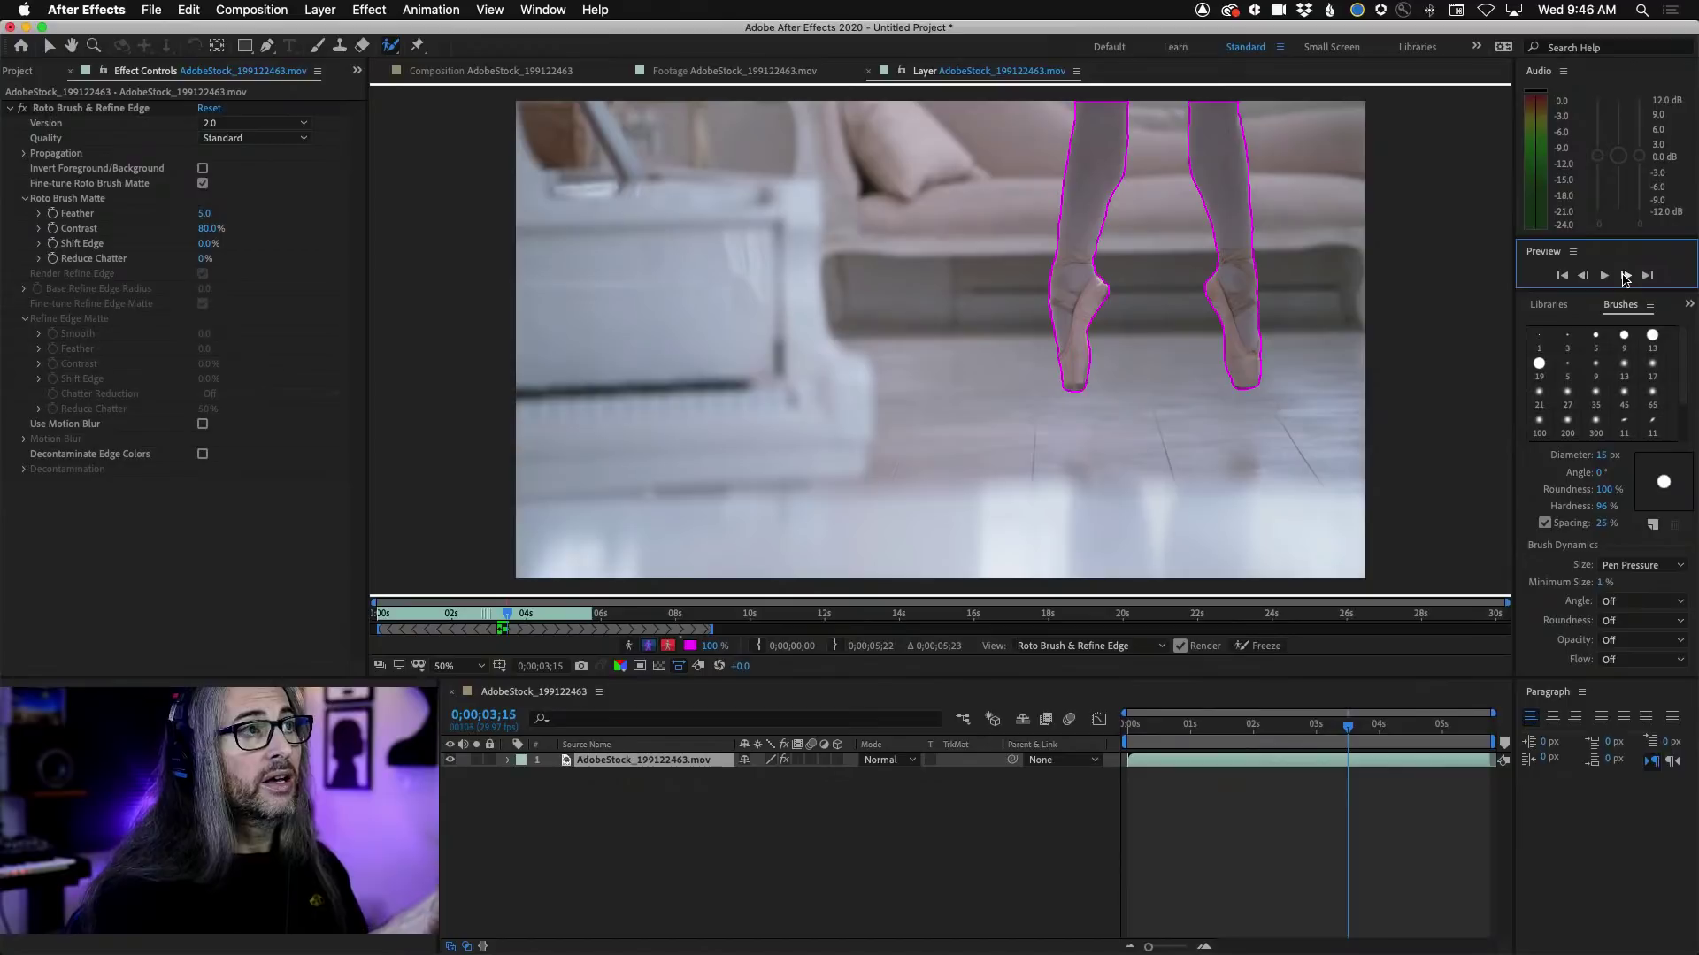
click(1625, 277)
click(1625, 277)
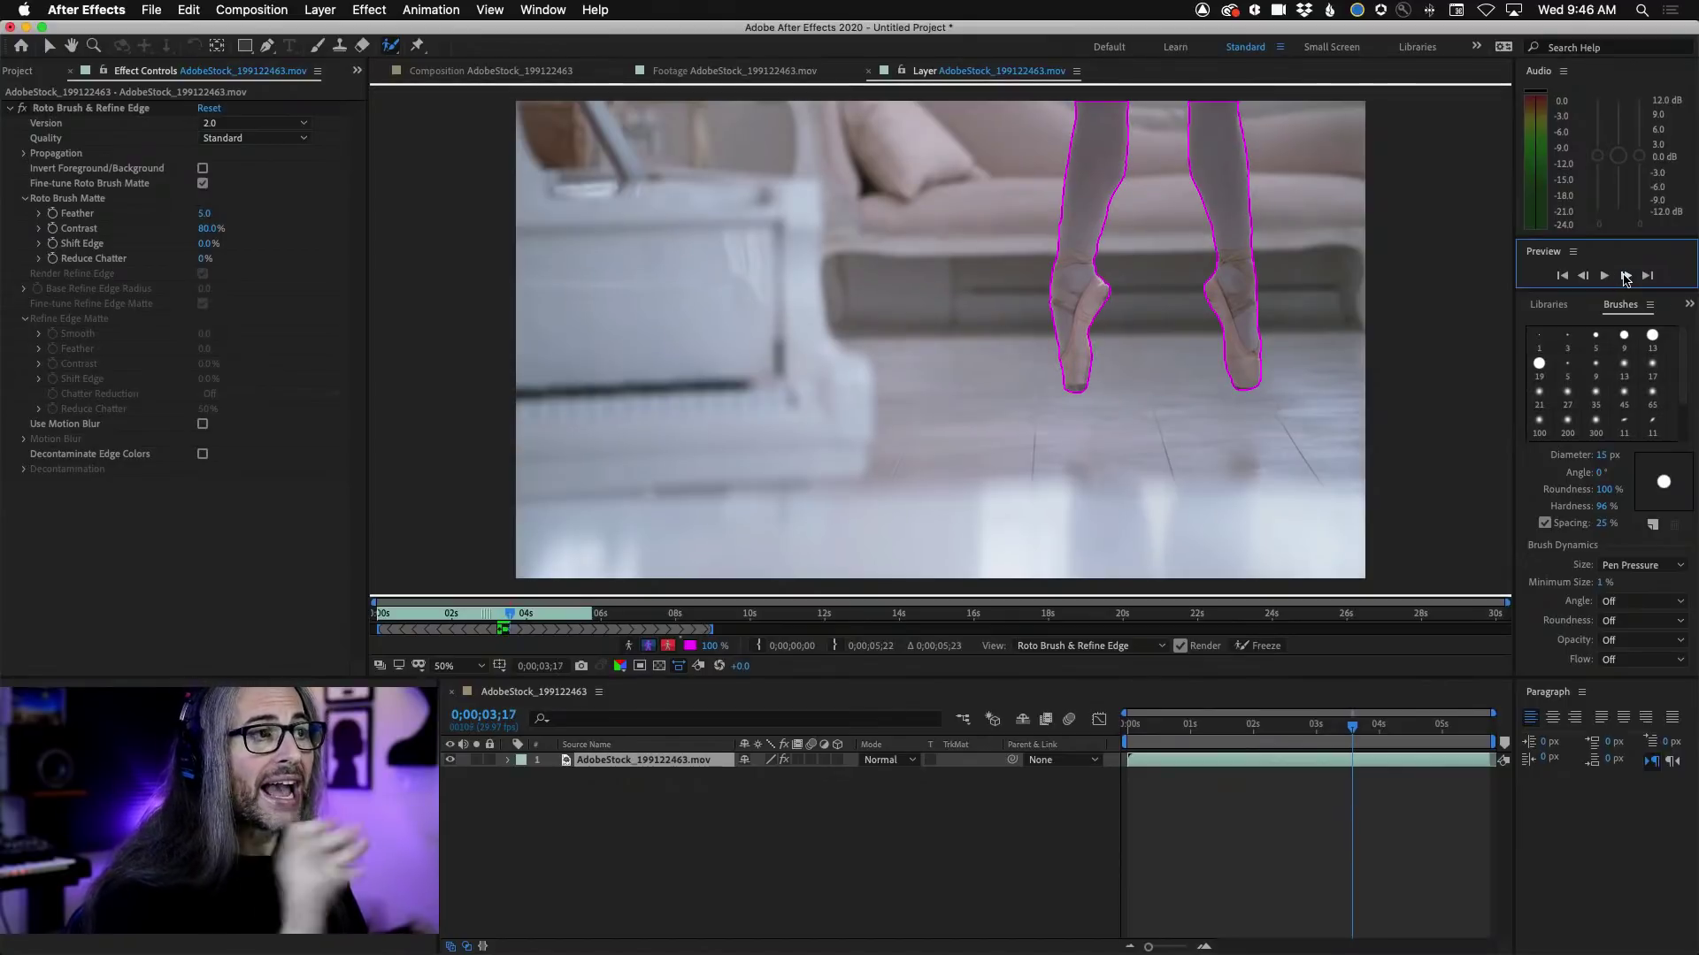
click(1626, 277)
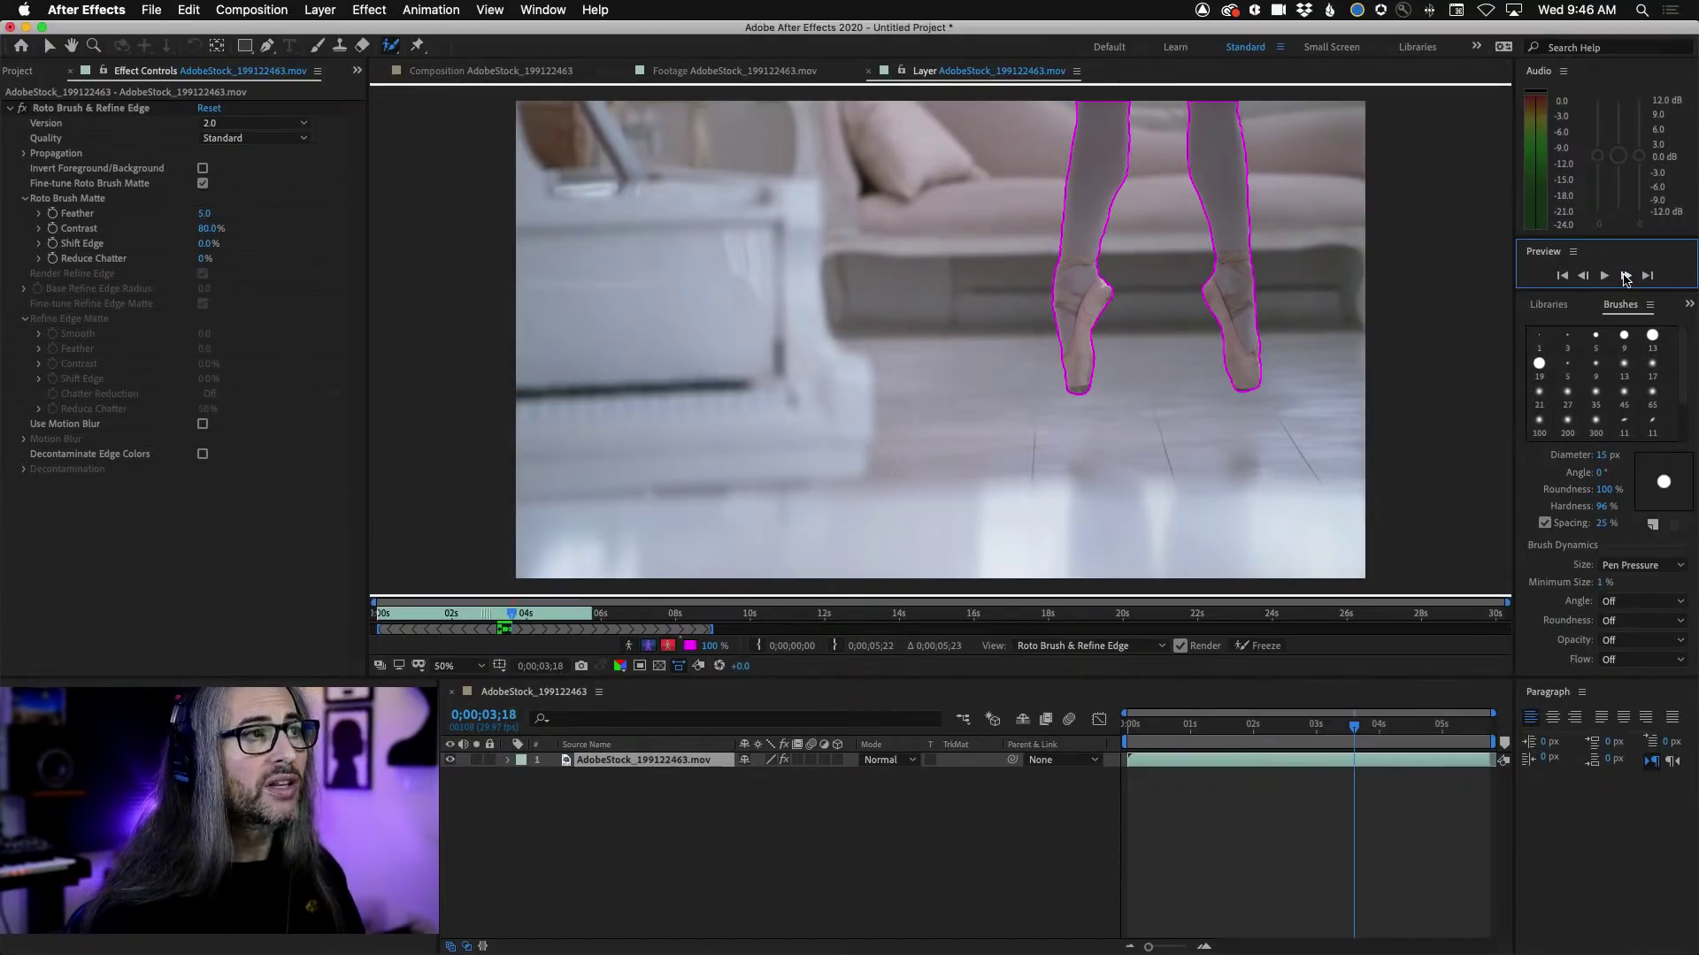
click(1626, 277)
click(1625, 277)
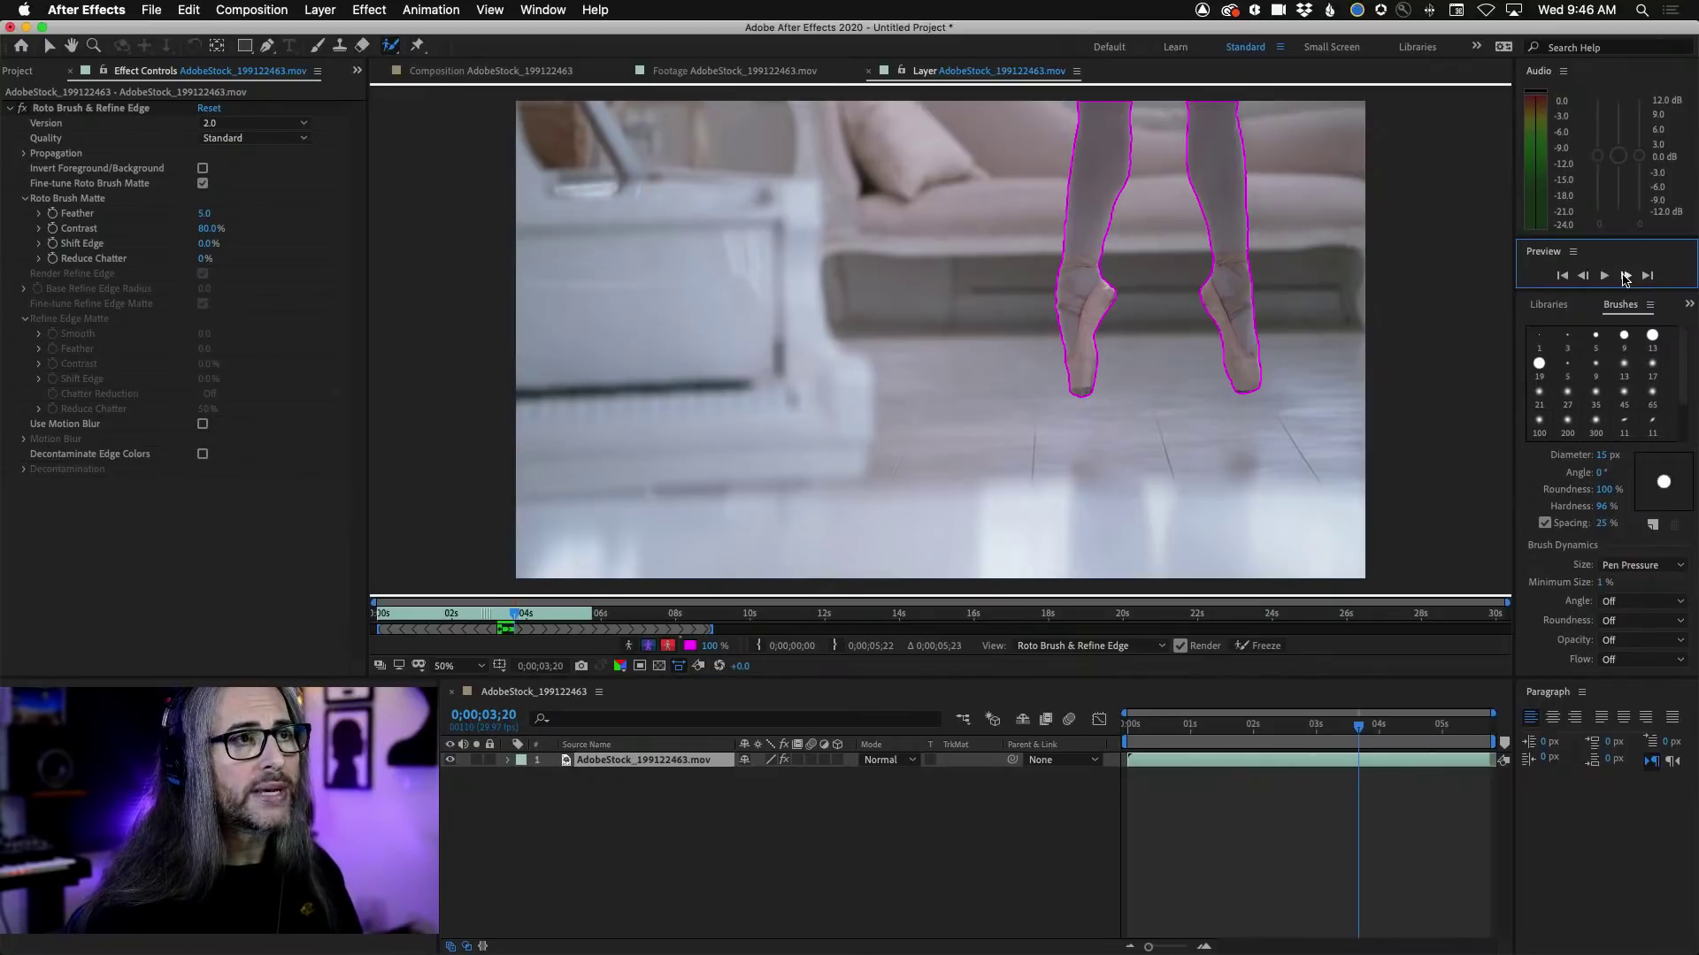
click(1625, 277)
click(1626, 277)
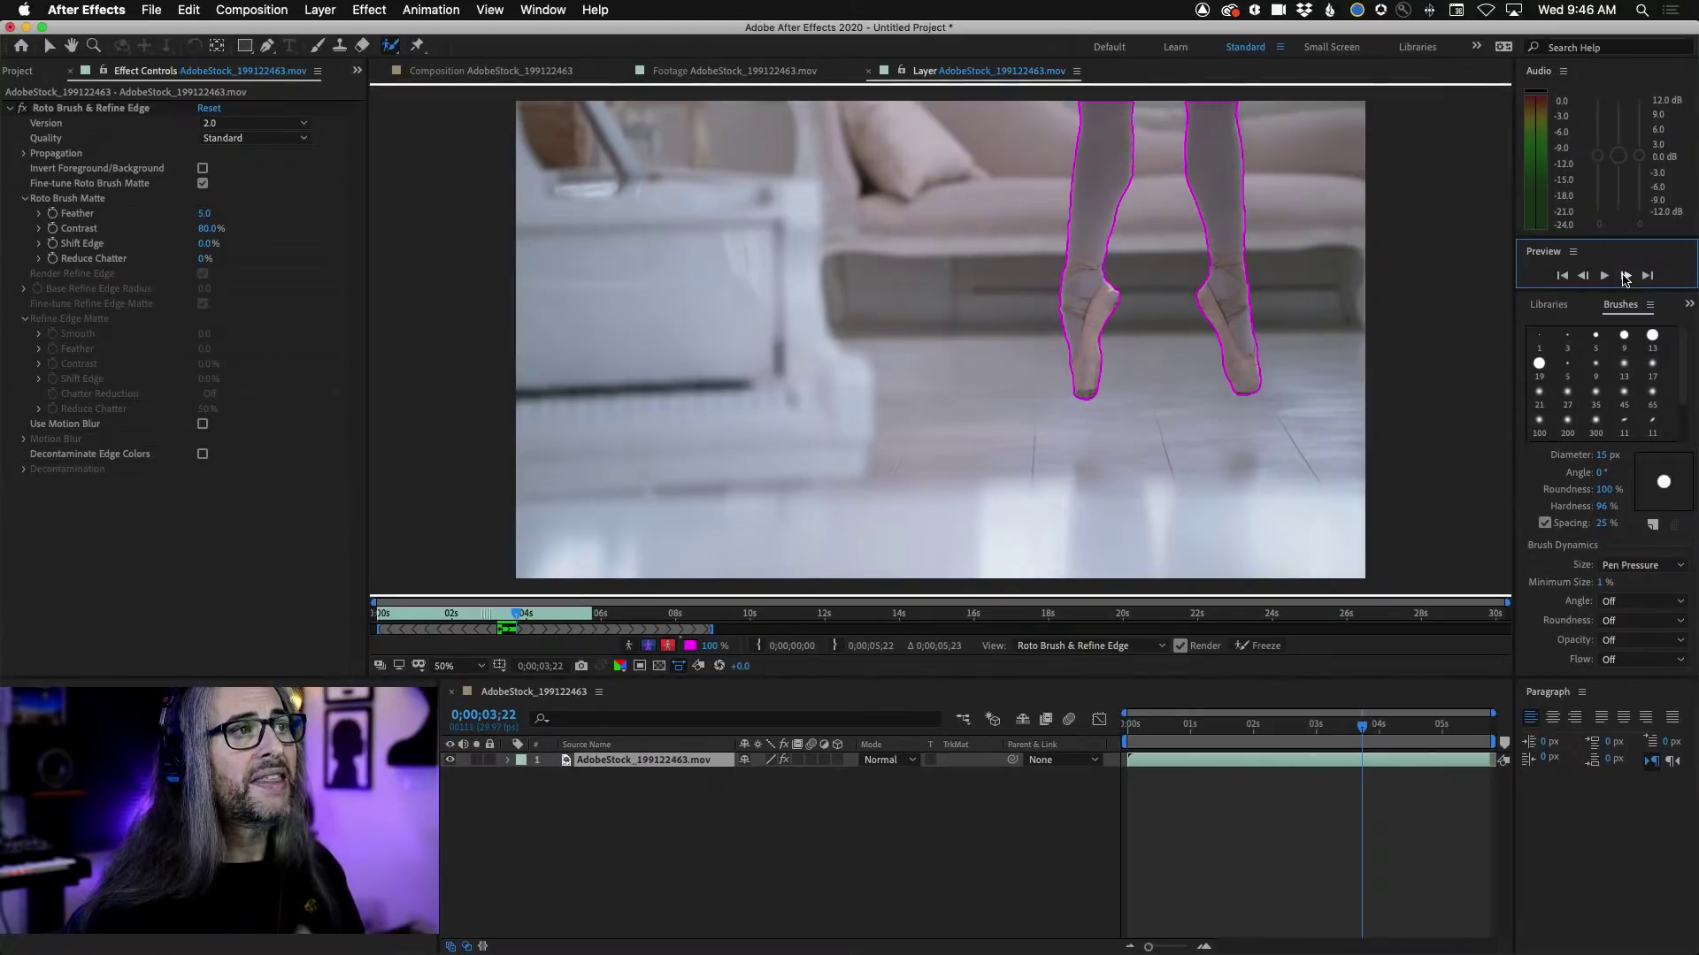
click(1625, 277)
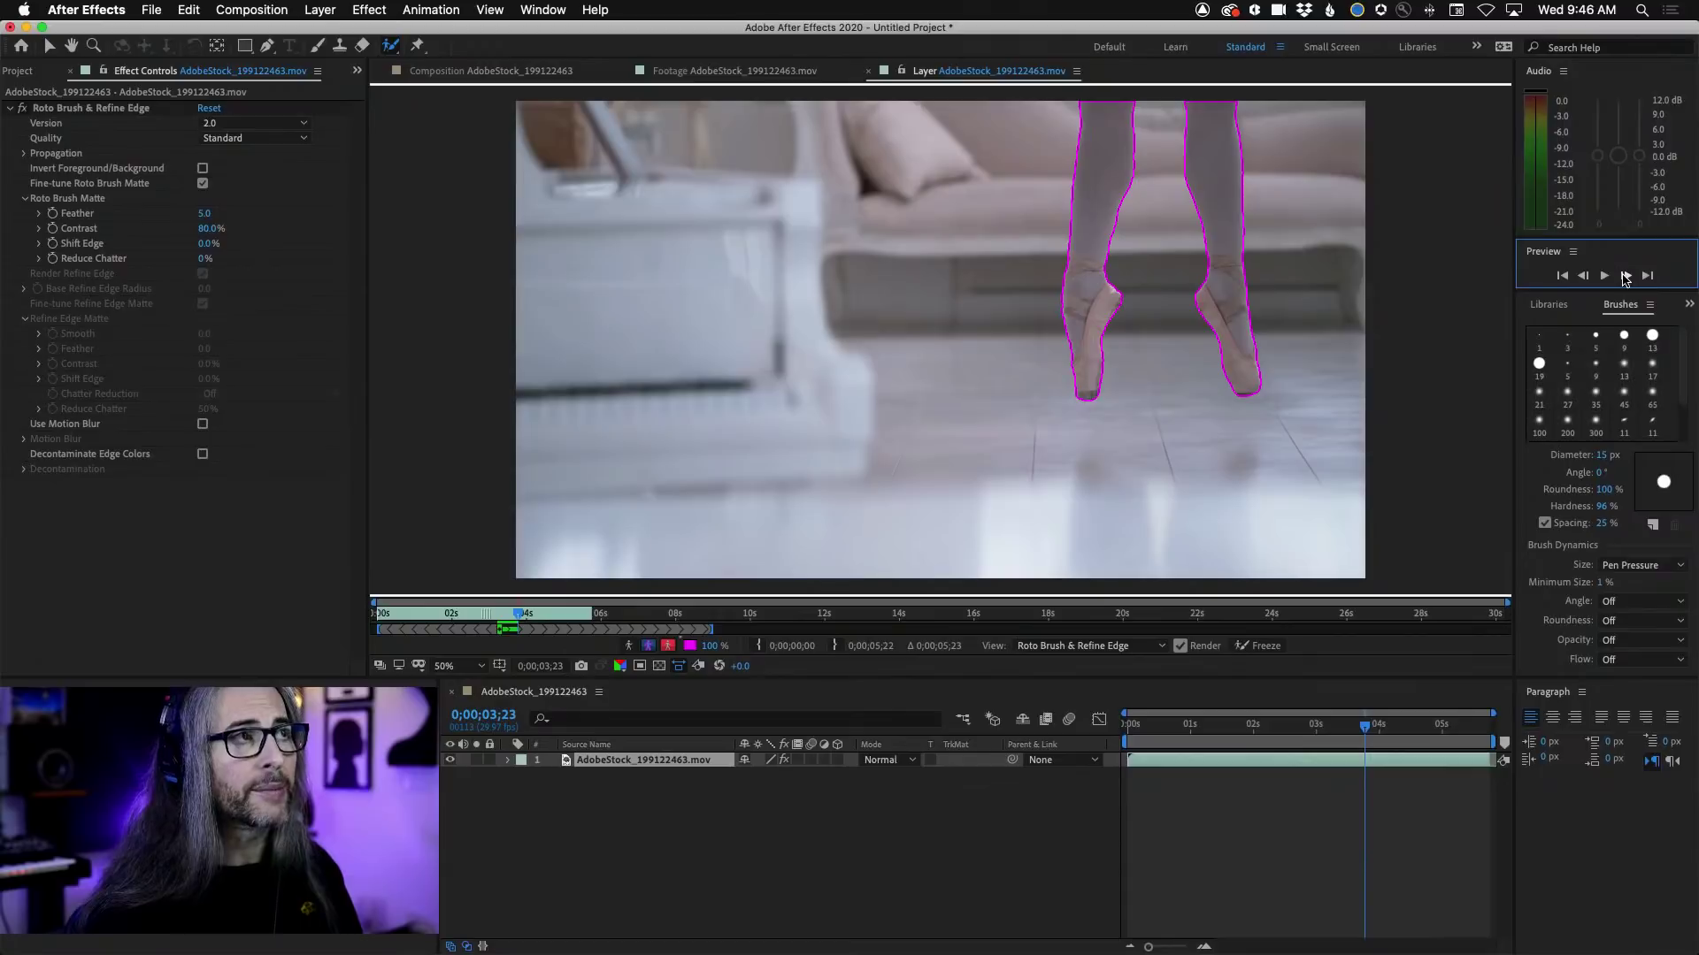
click(1625, 277)
click(1625, 277)
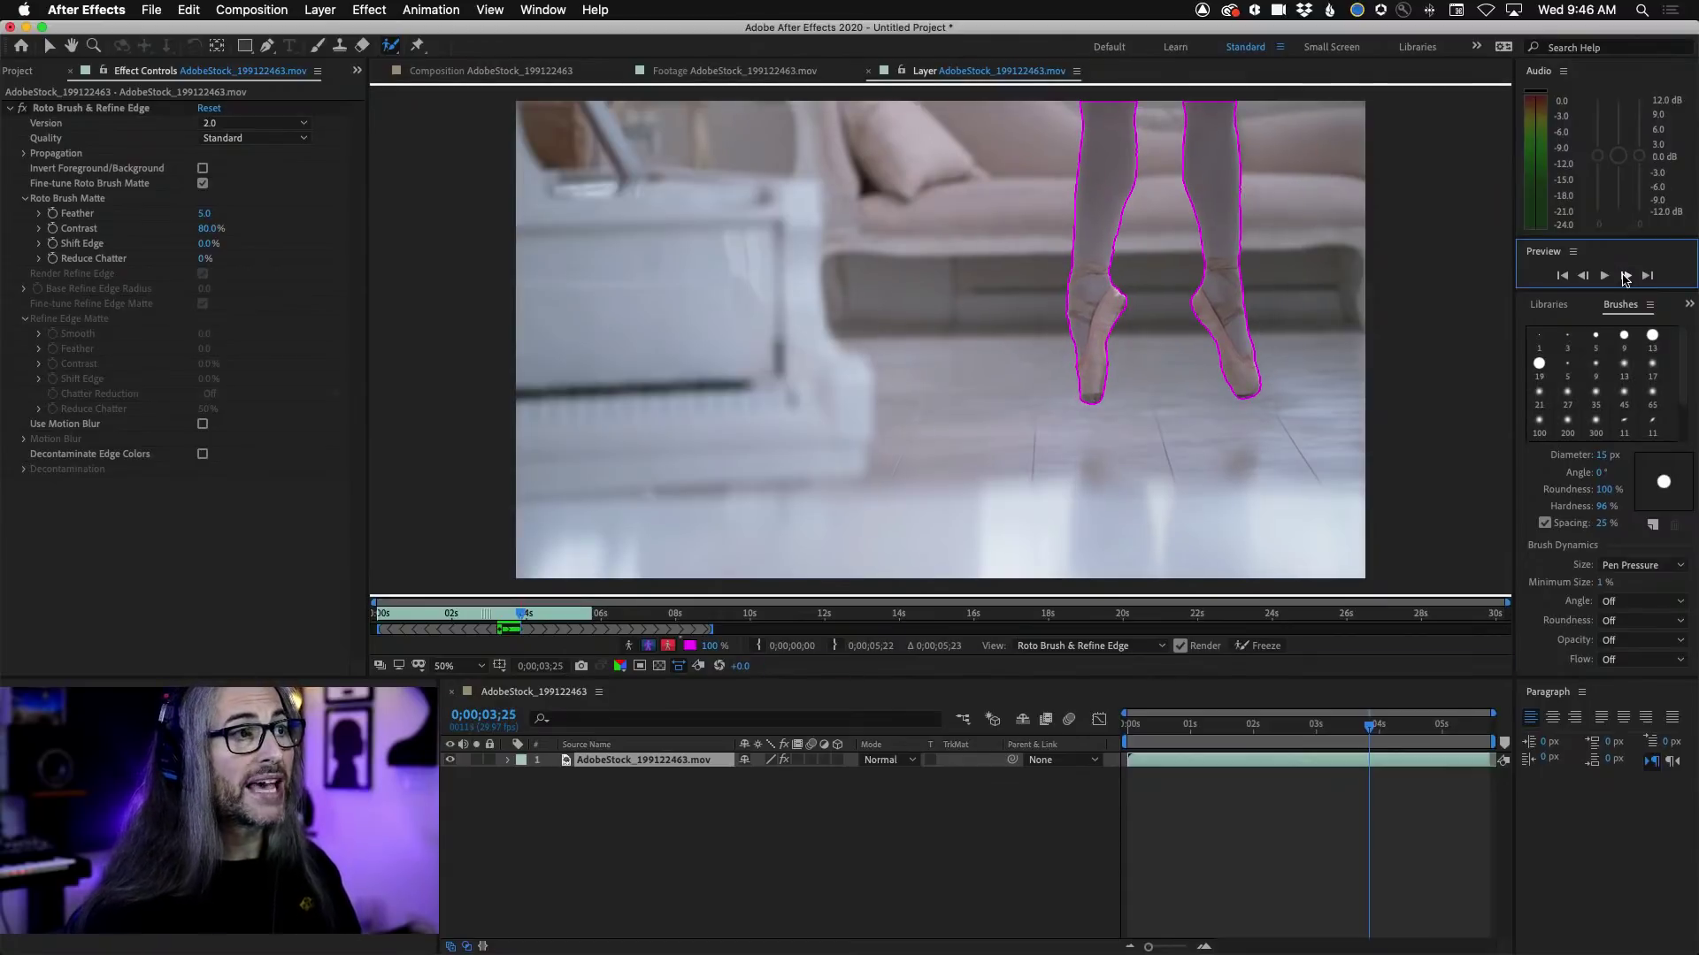
click(1625, 277)
click(1625, 277)
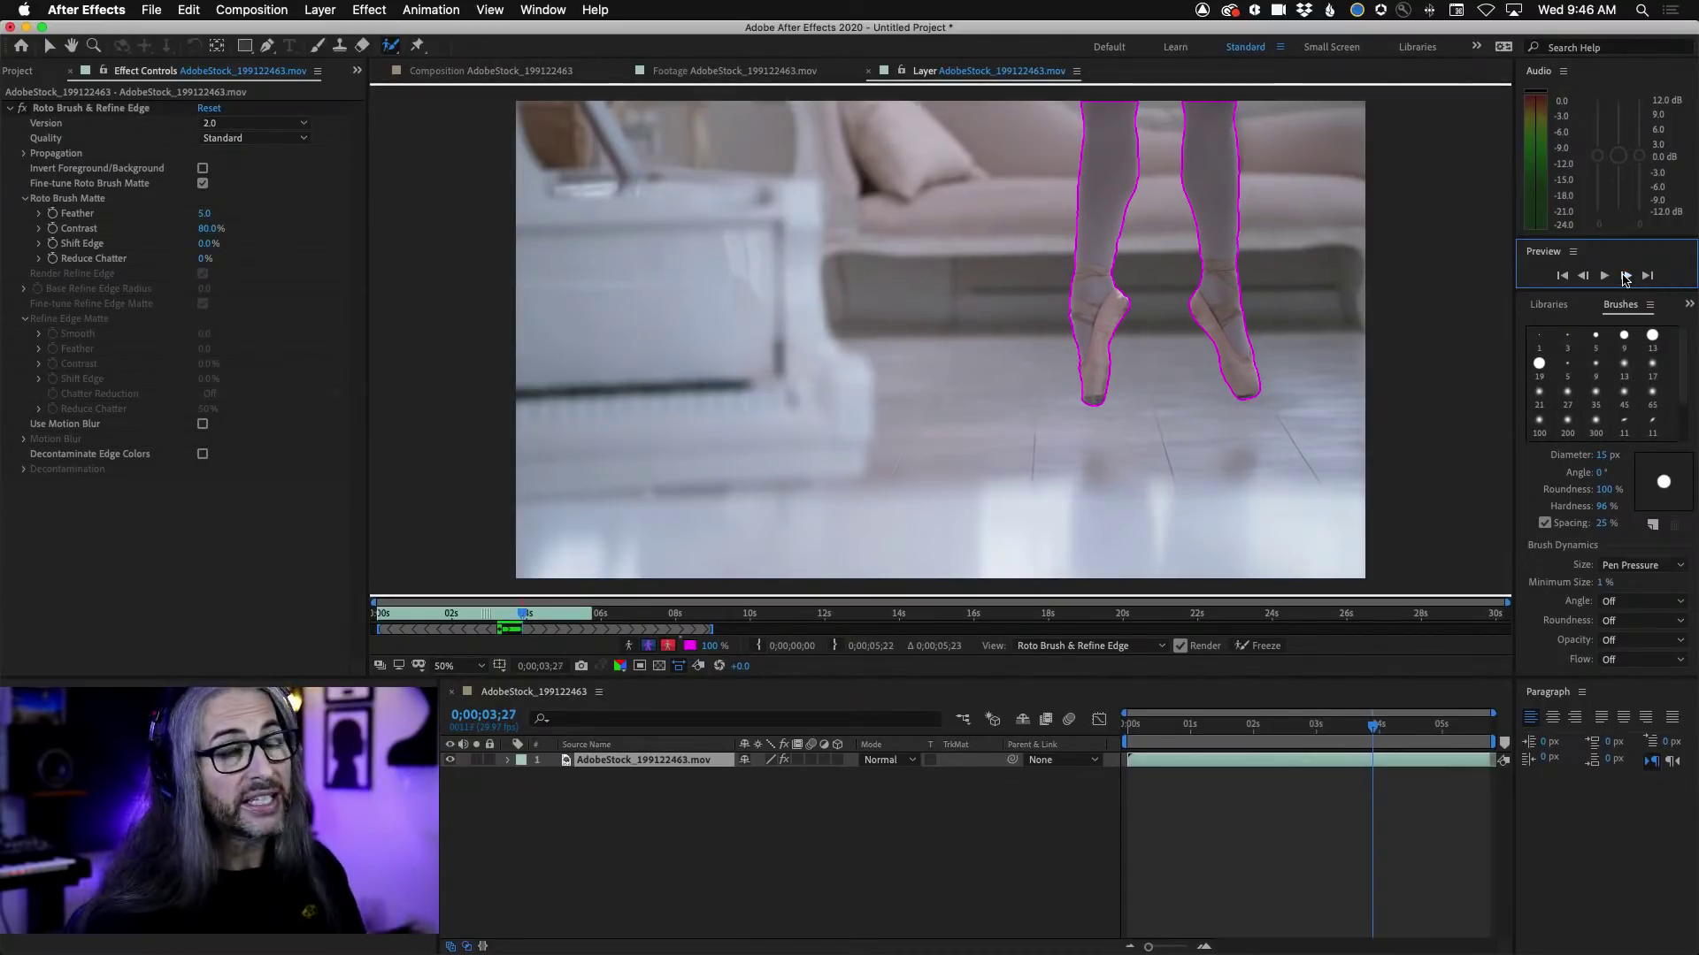
click(1625, 277)
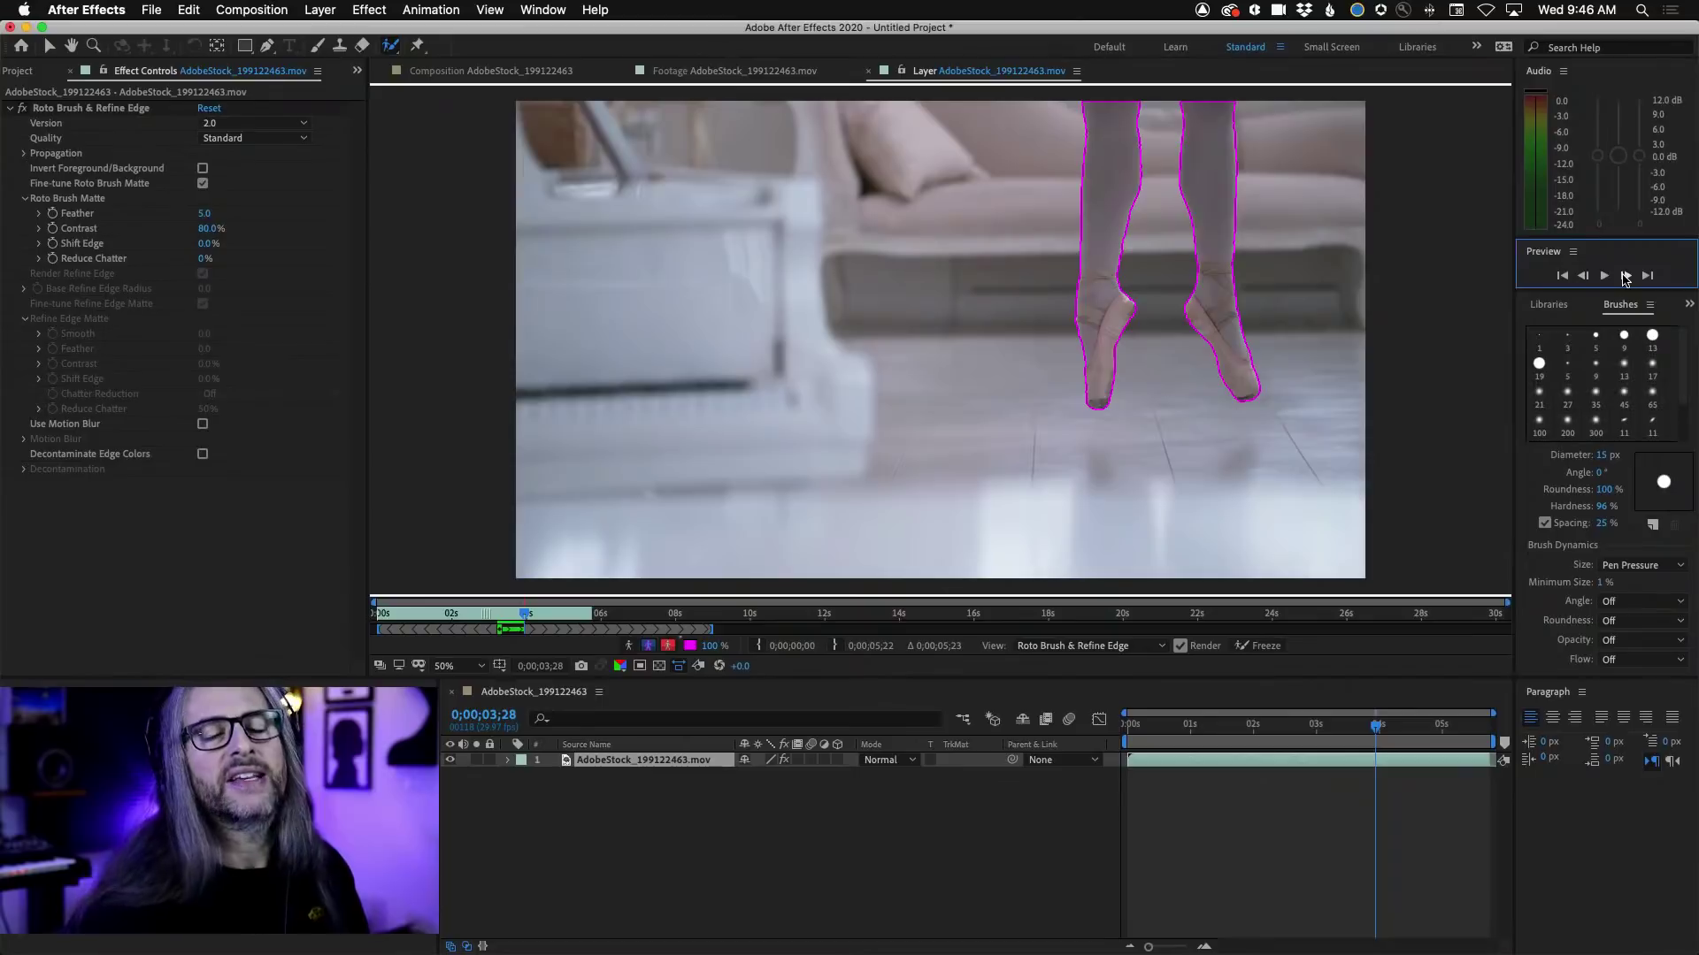
click(1625, 277)
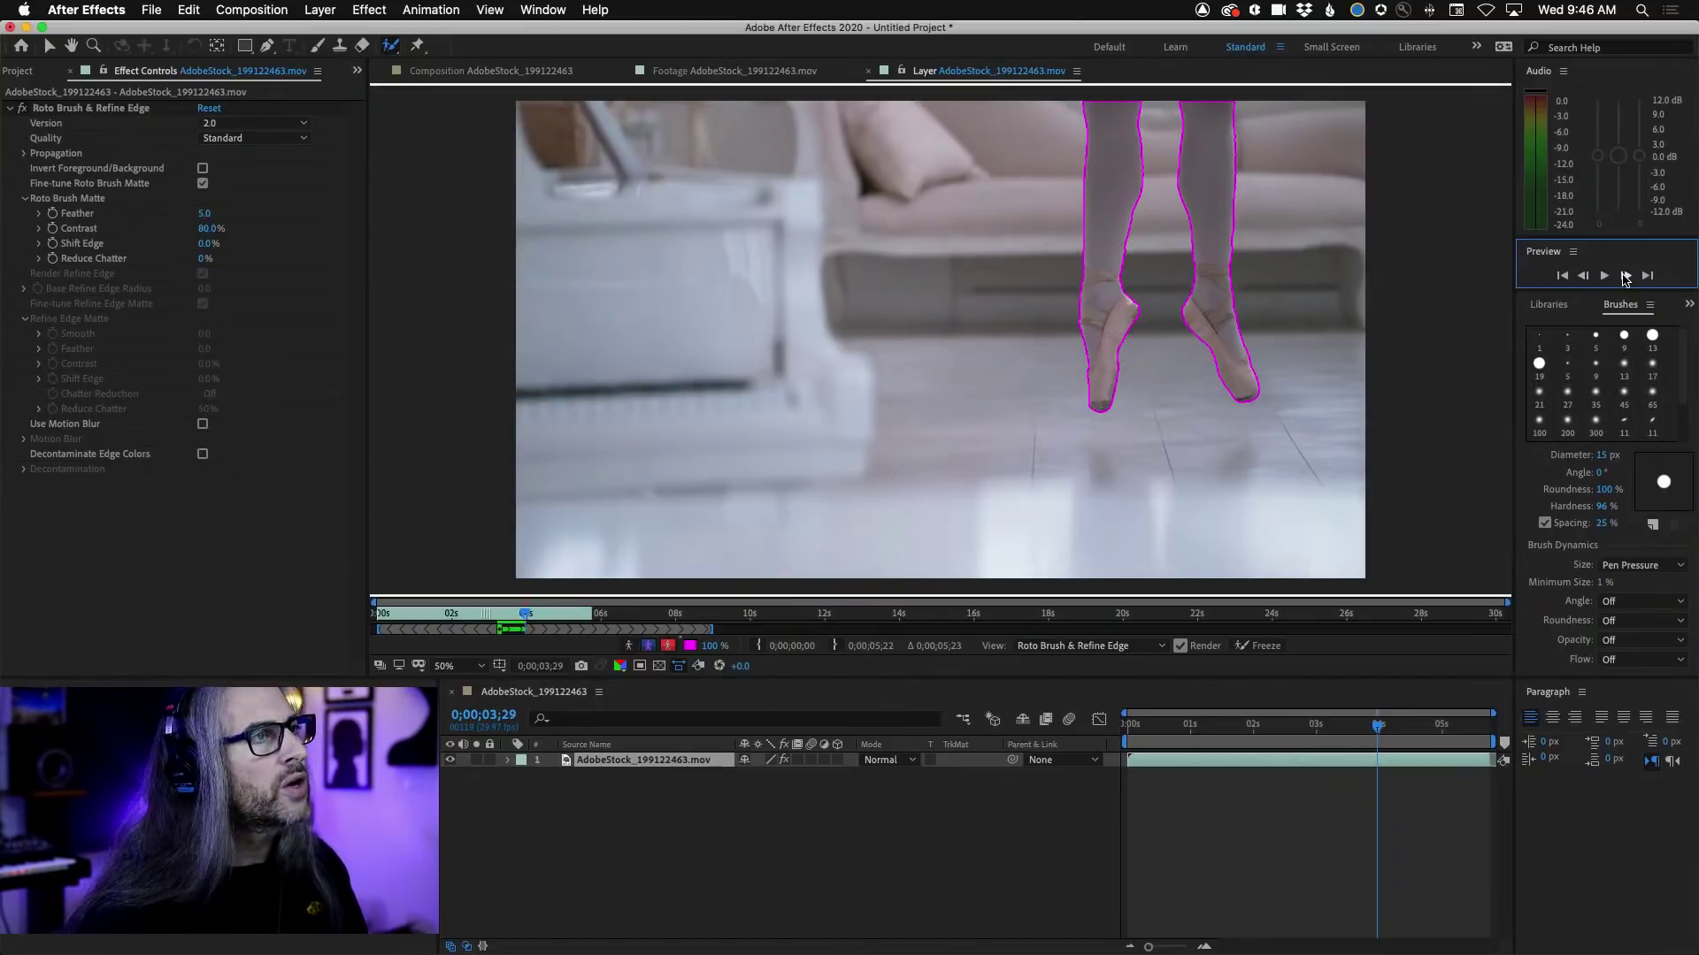
click(1625, 277)
click(1625, 277)
click(1625, 277)
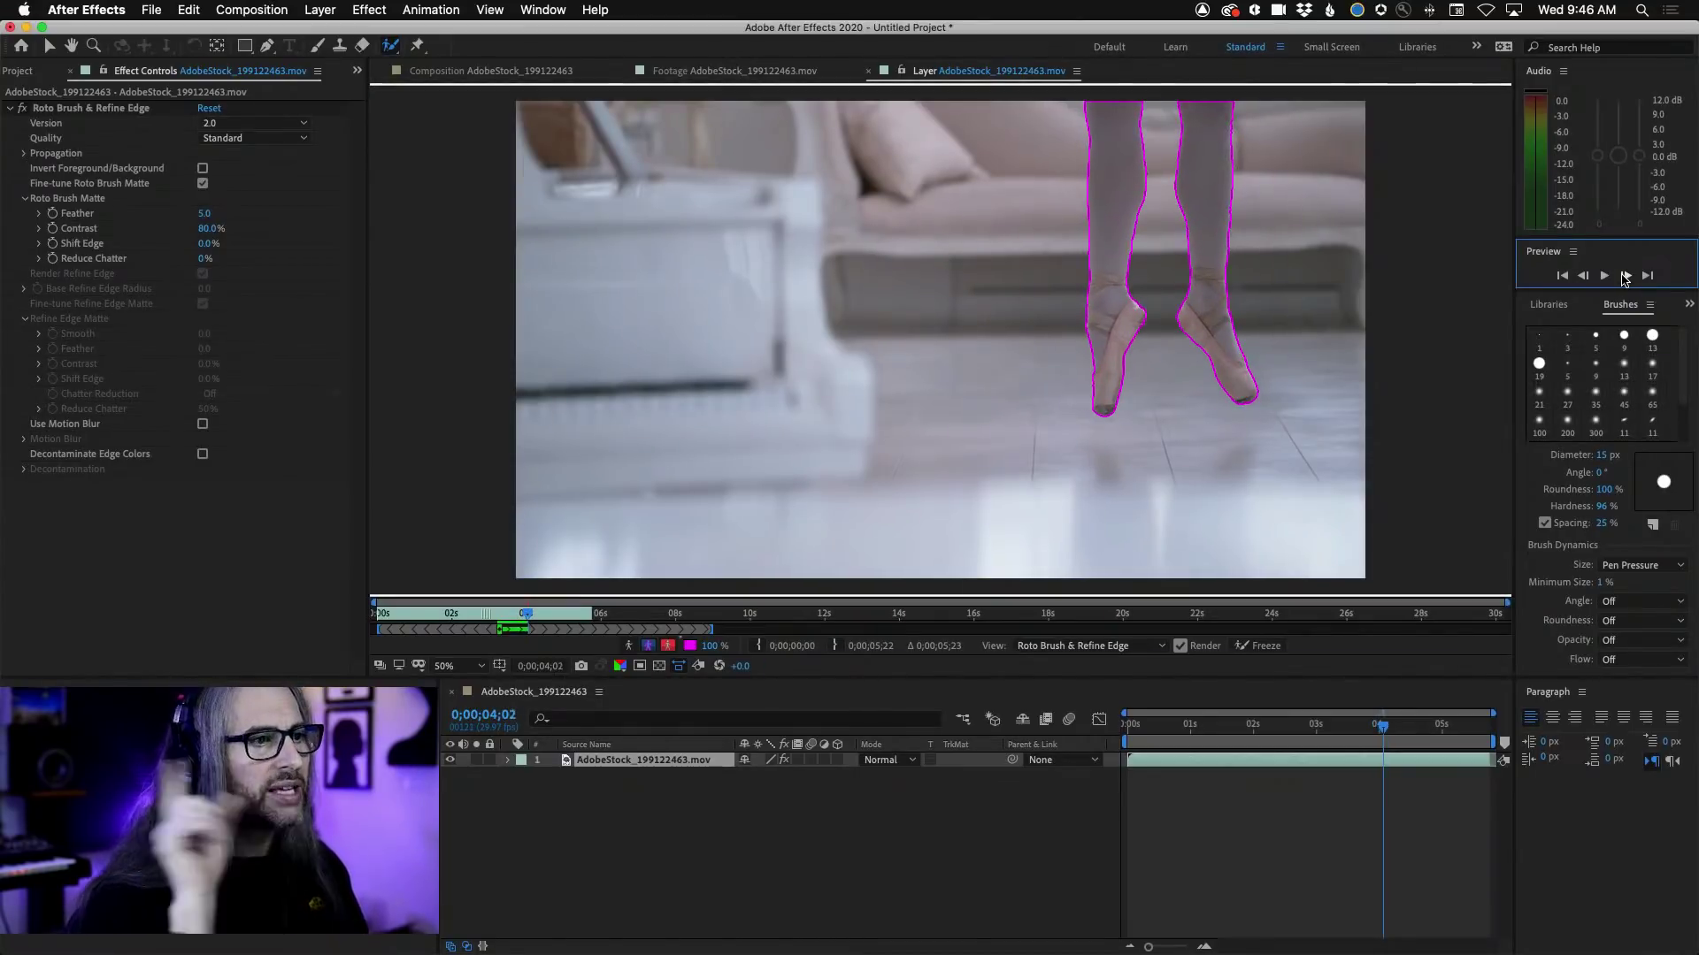
click(1626, 277)
click(1625, 277)
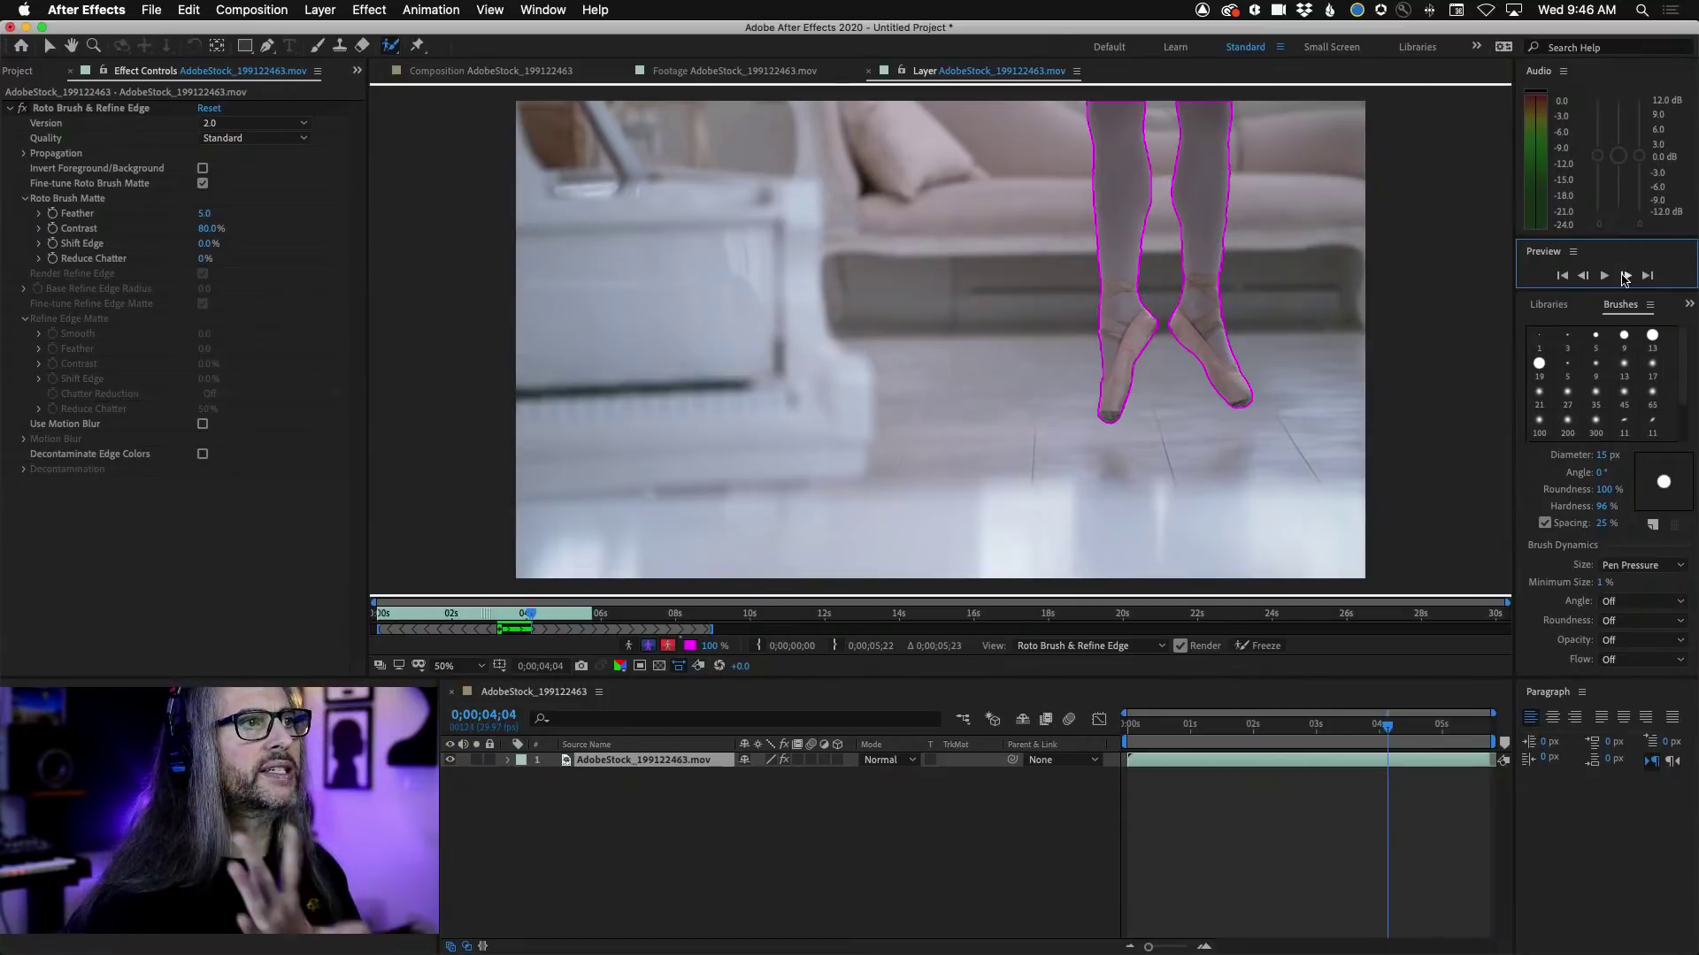
click(1625, 277)
click(1626, 277)
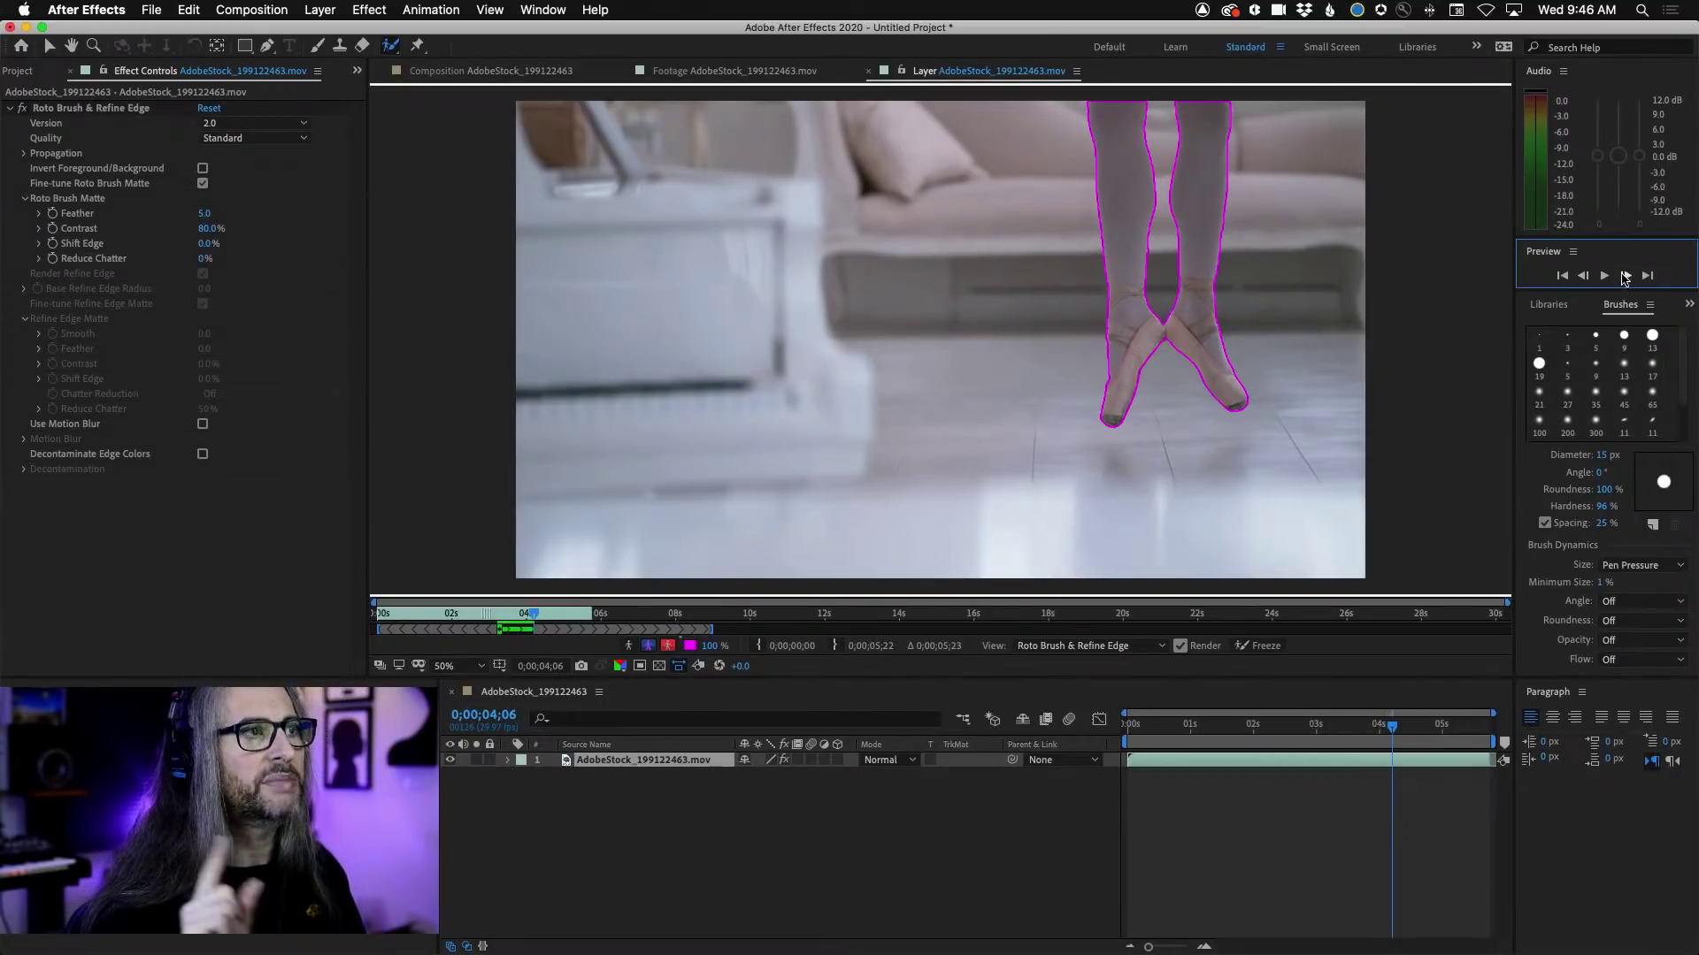
click(1626, 276)
click(1625, 277)
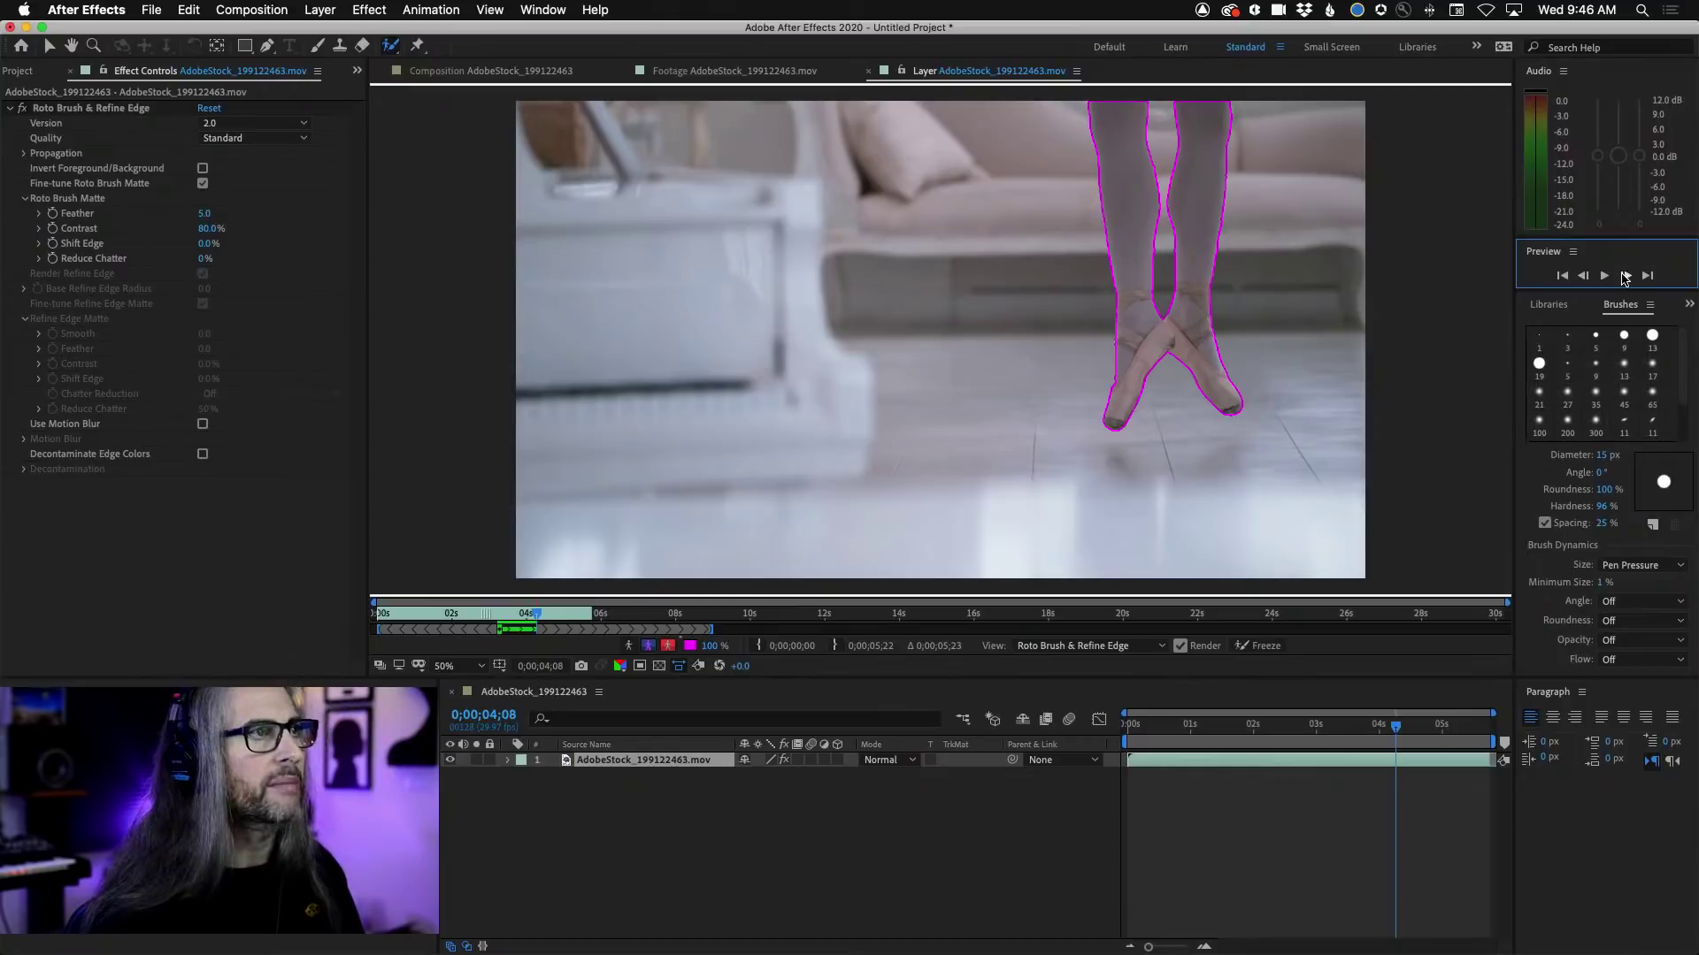
click(1625, 277)
click(1625, 277)
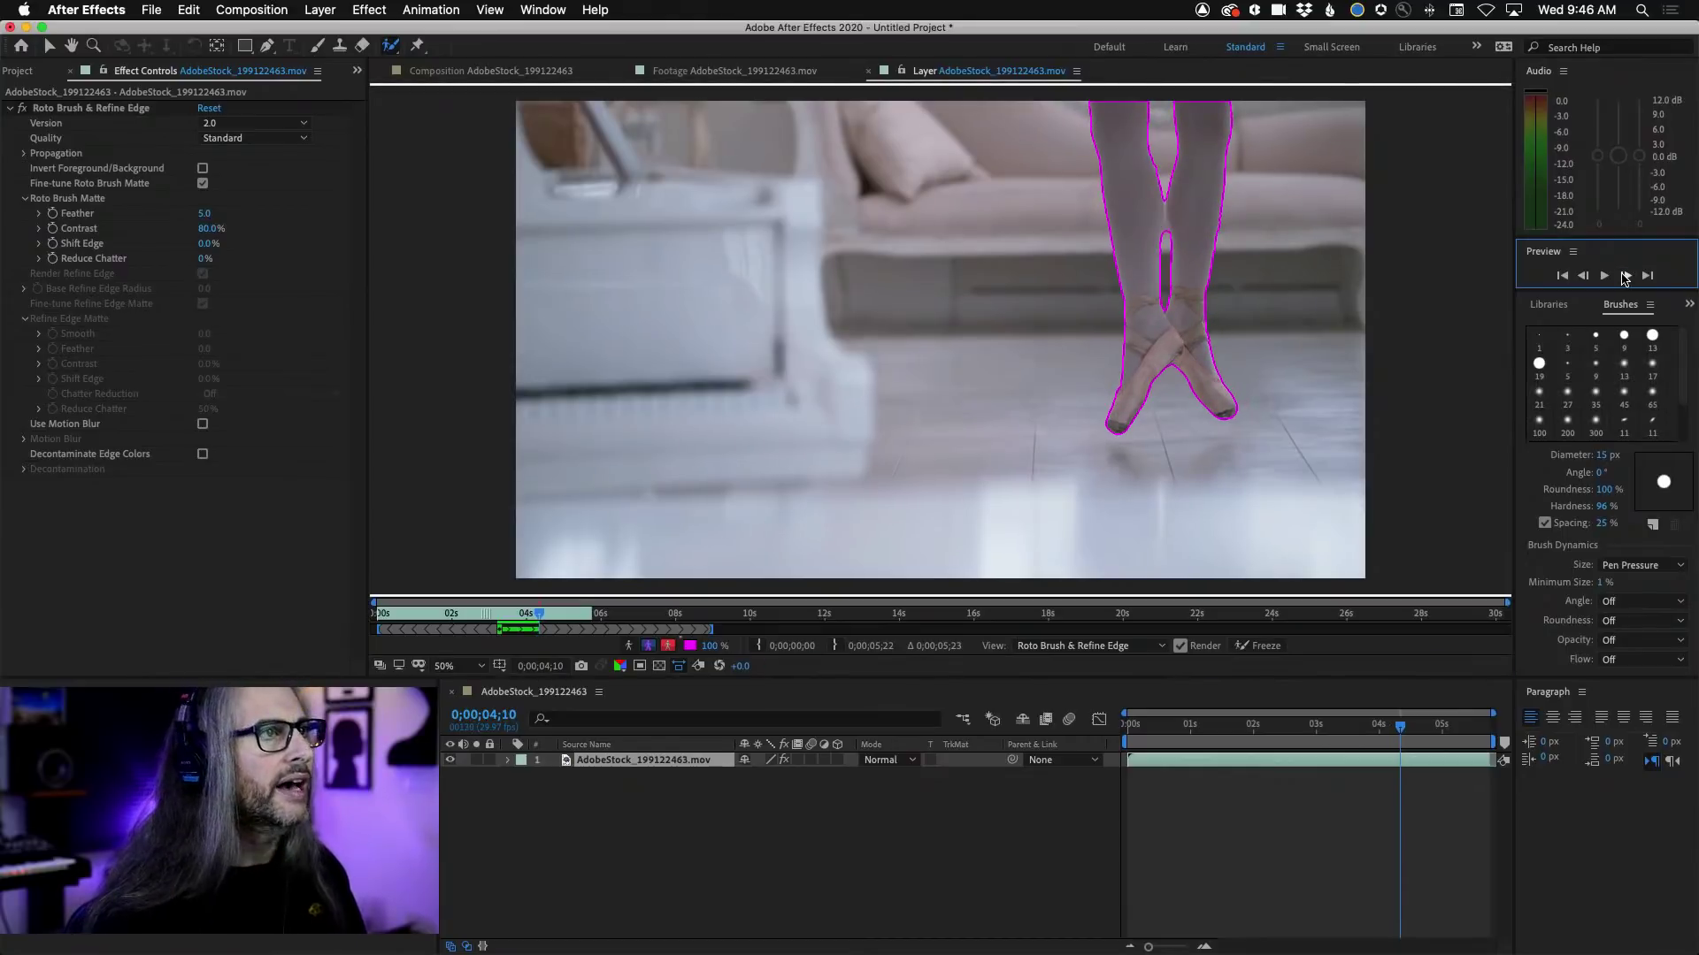
click(1626, 277)
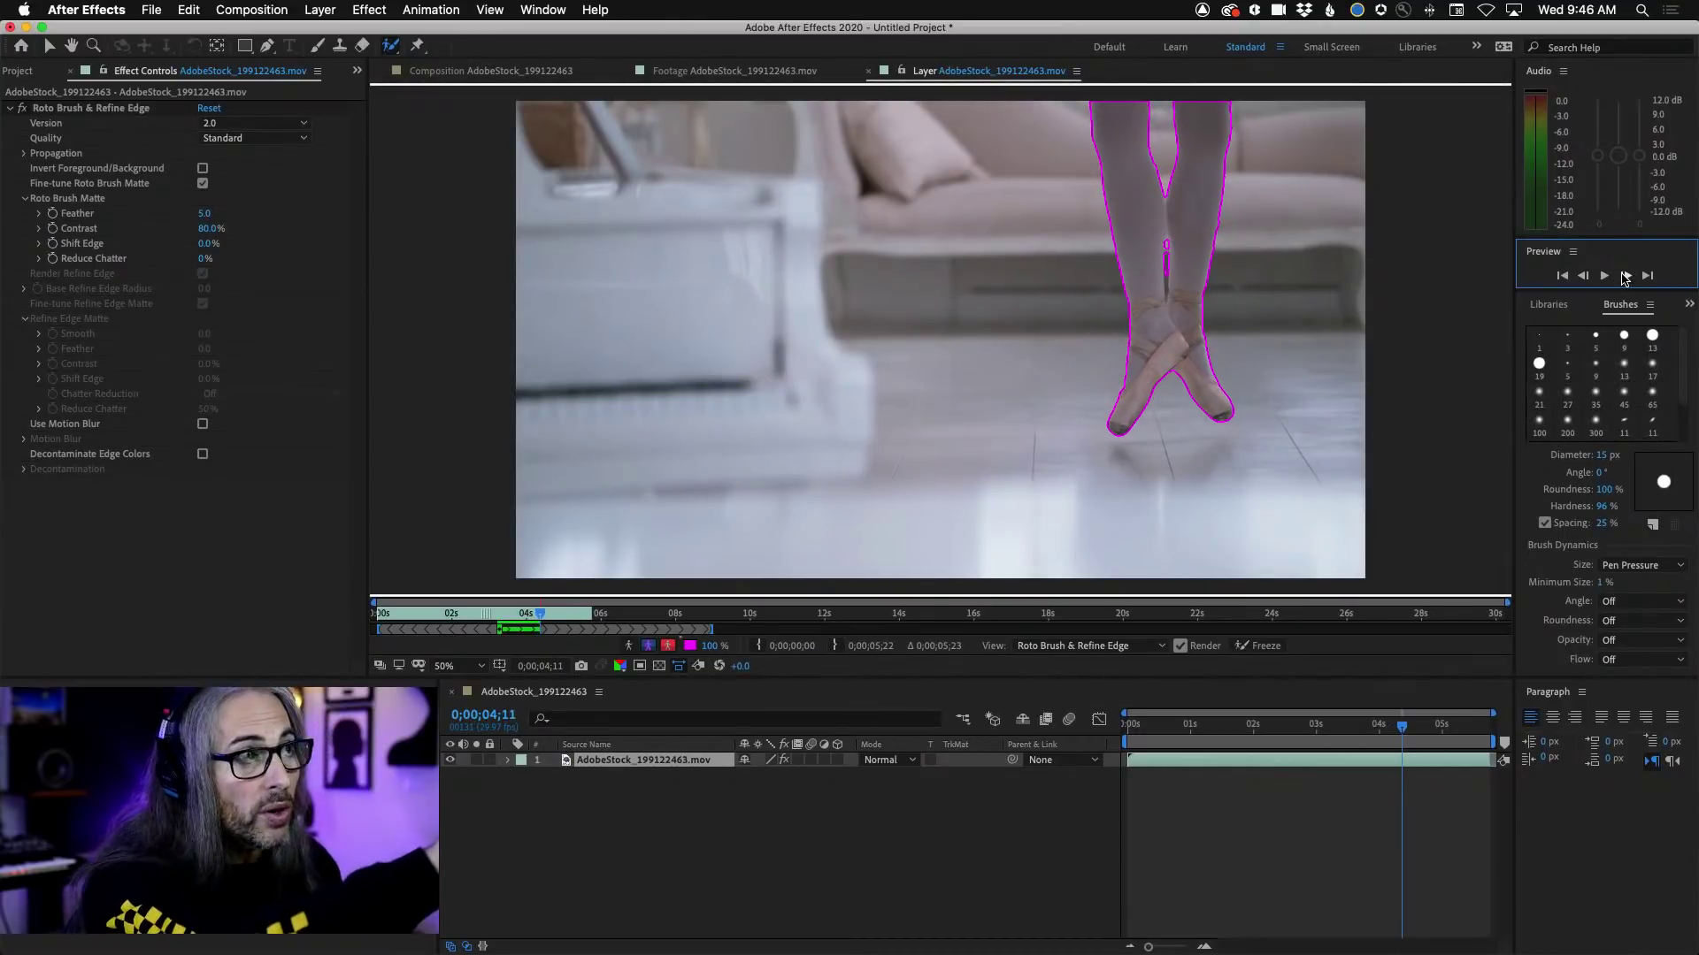
click(1625, 277)
click(1625, 277)
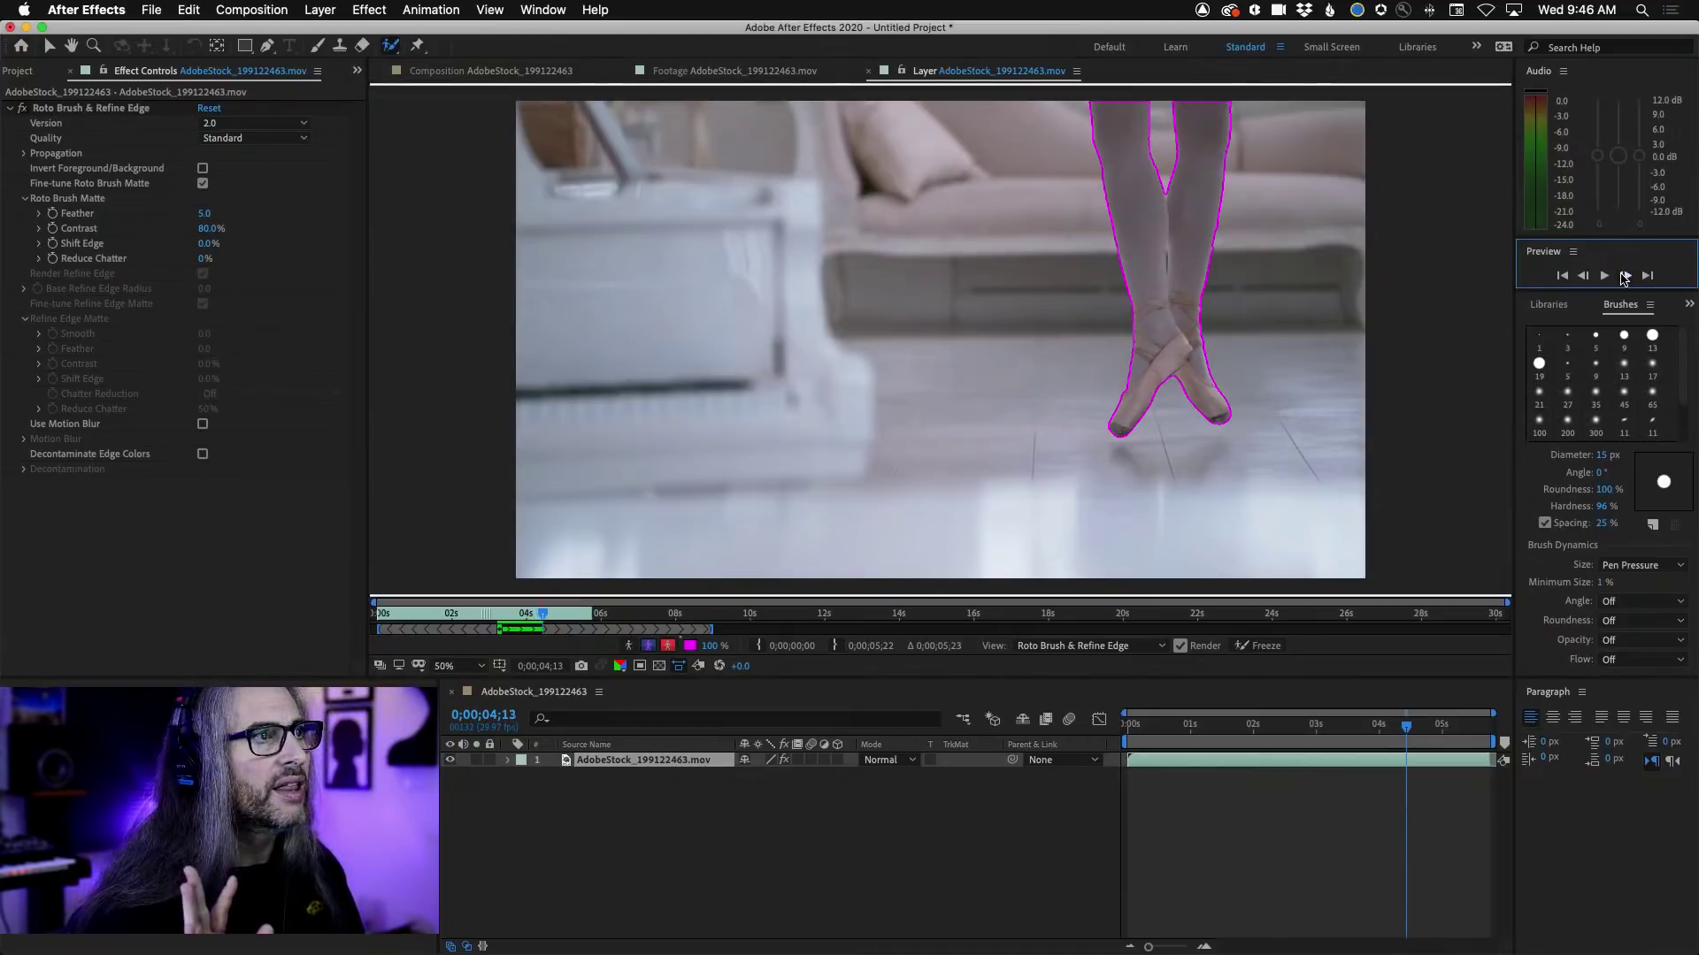
Step: Step frame by frame from 0;00;04;12 to 0;00;04;26 to propagate the Roto Brush selection, checking the outline around the crossing legs
click(1582, 276)
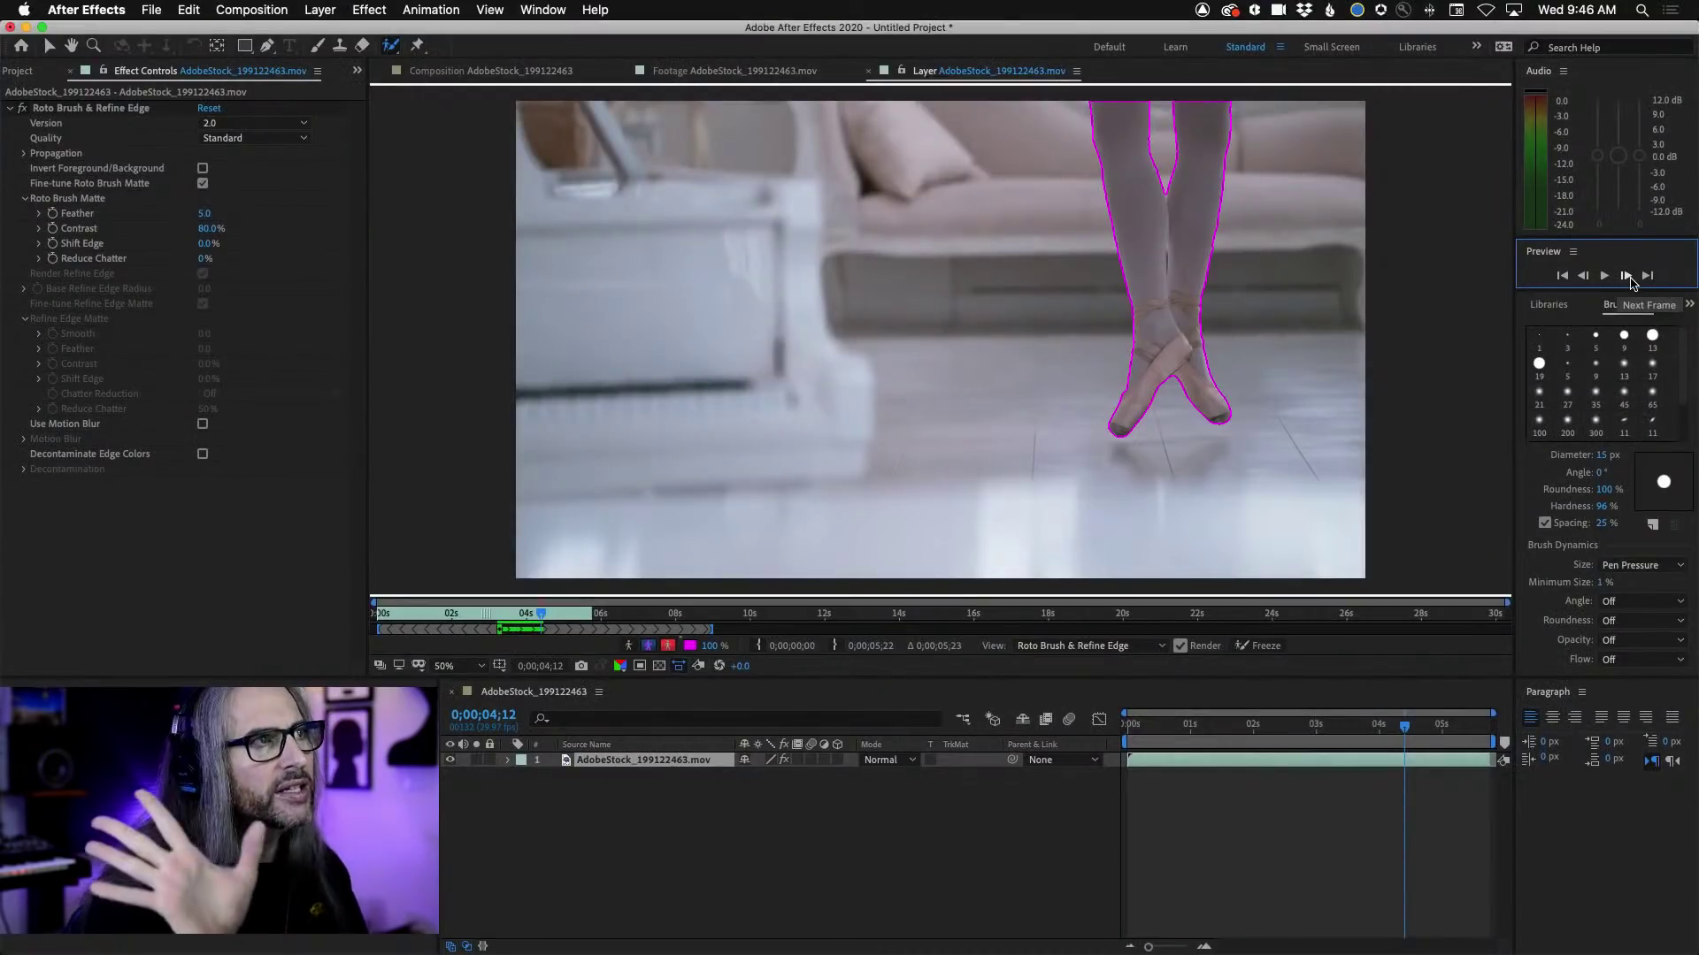
click(1626, 276)
click(1626, 276)
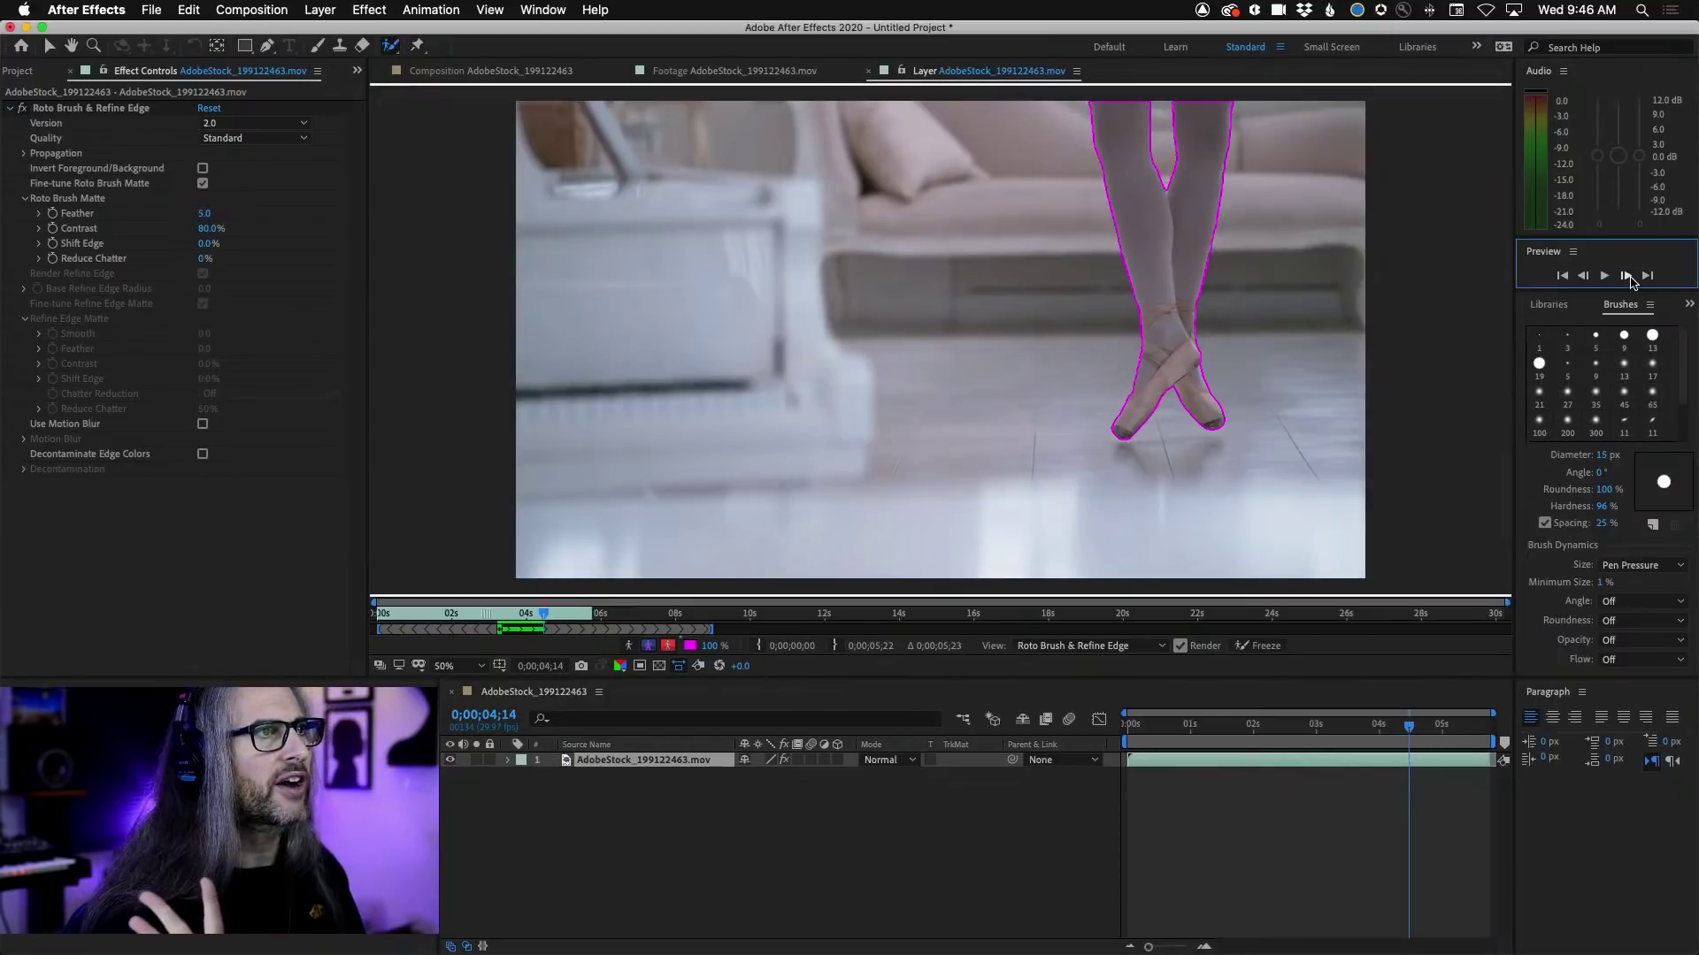
click(1626, 276)
click(1626, 276)
click(1626, 276)
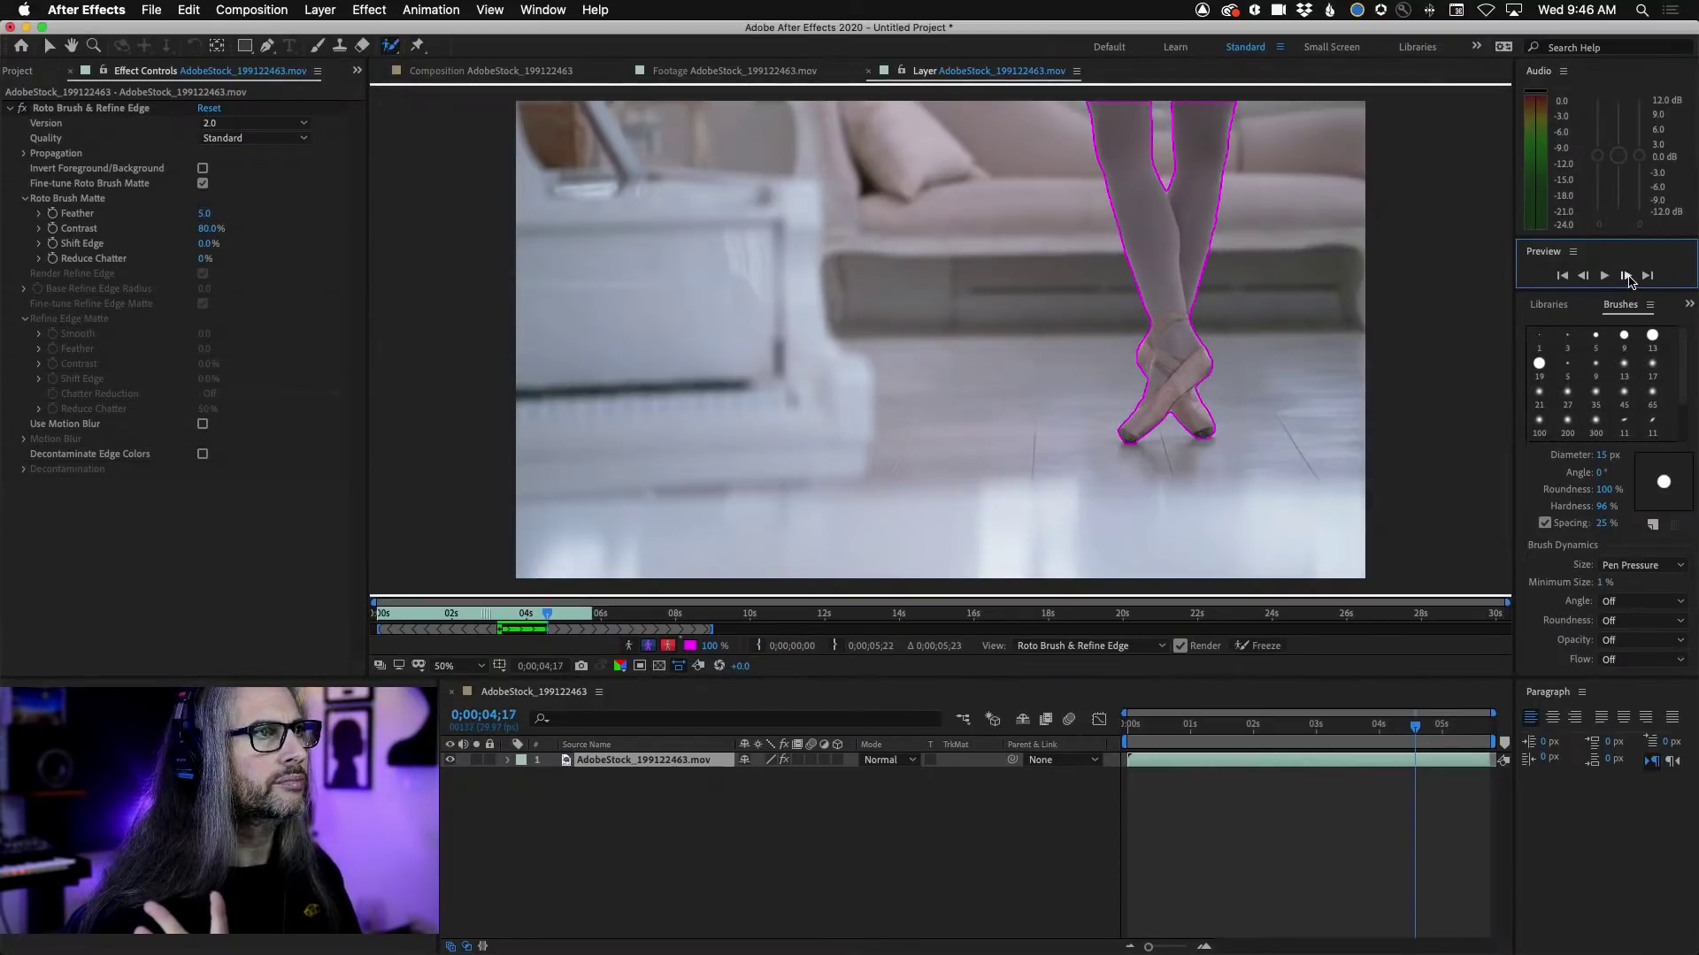
click(1626, 276)
click(1626, 276)
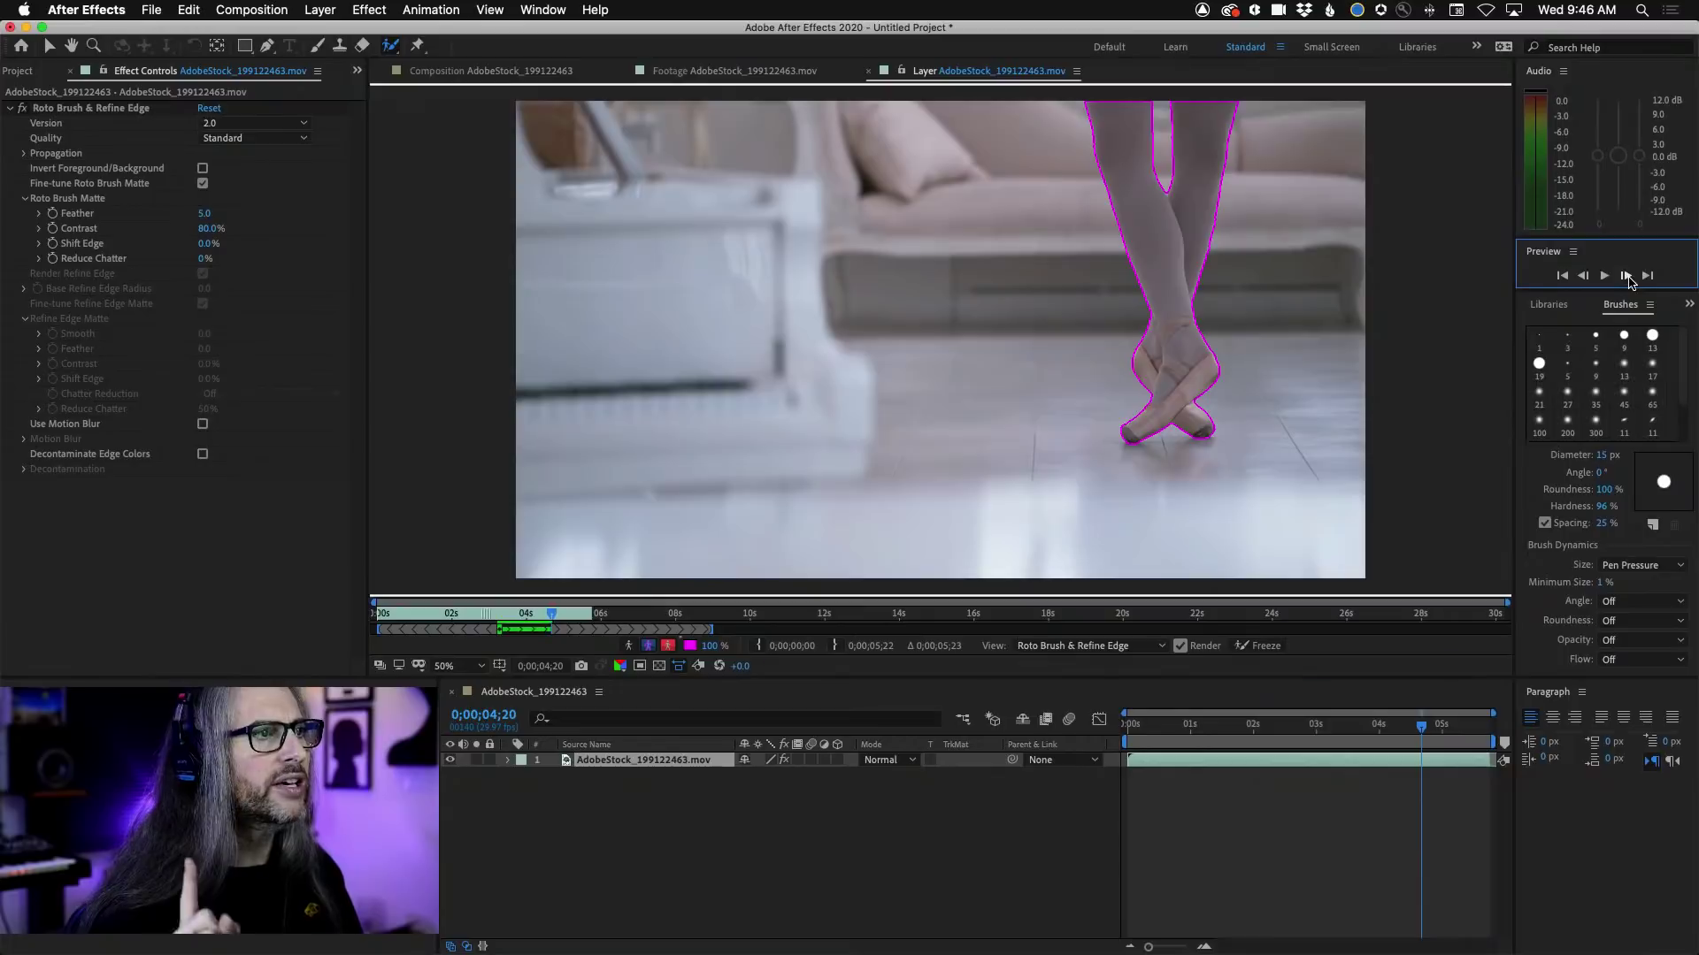
click(1626, 276)
click(1626, 276)
click(1626, 276)
click(1626, 276)
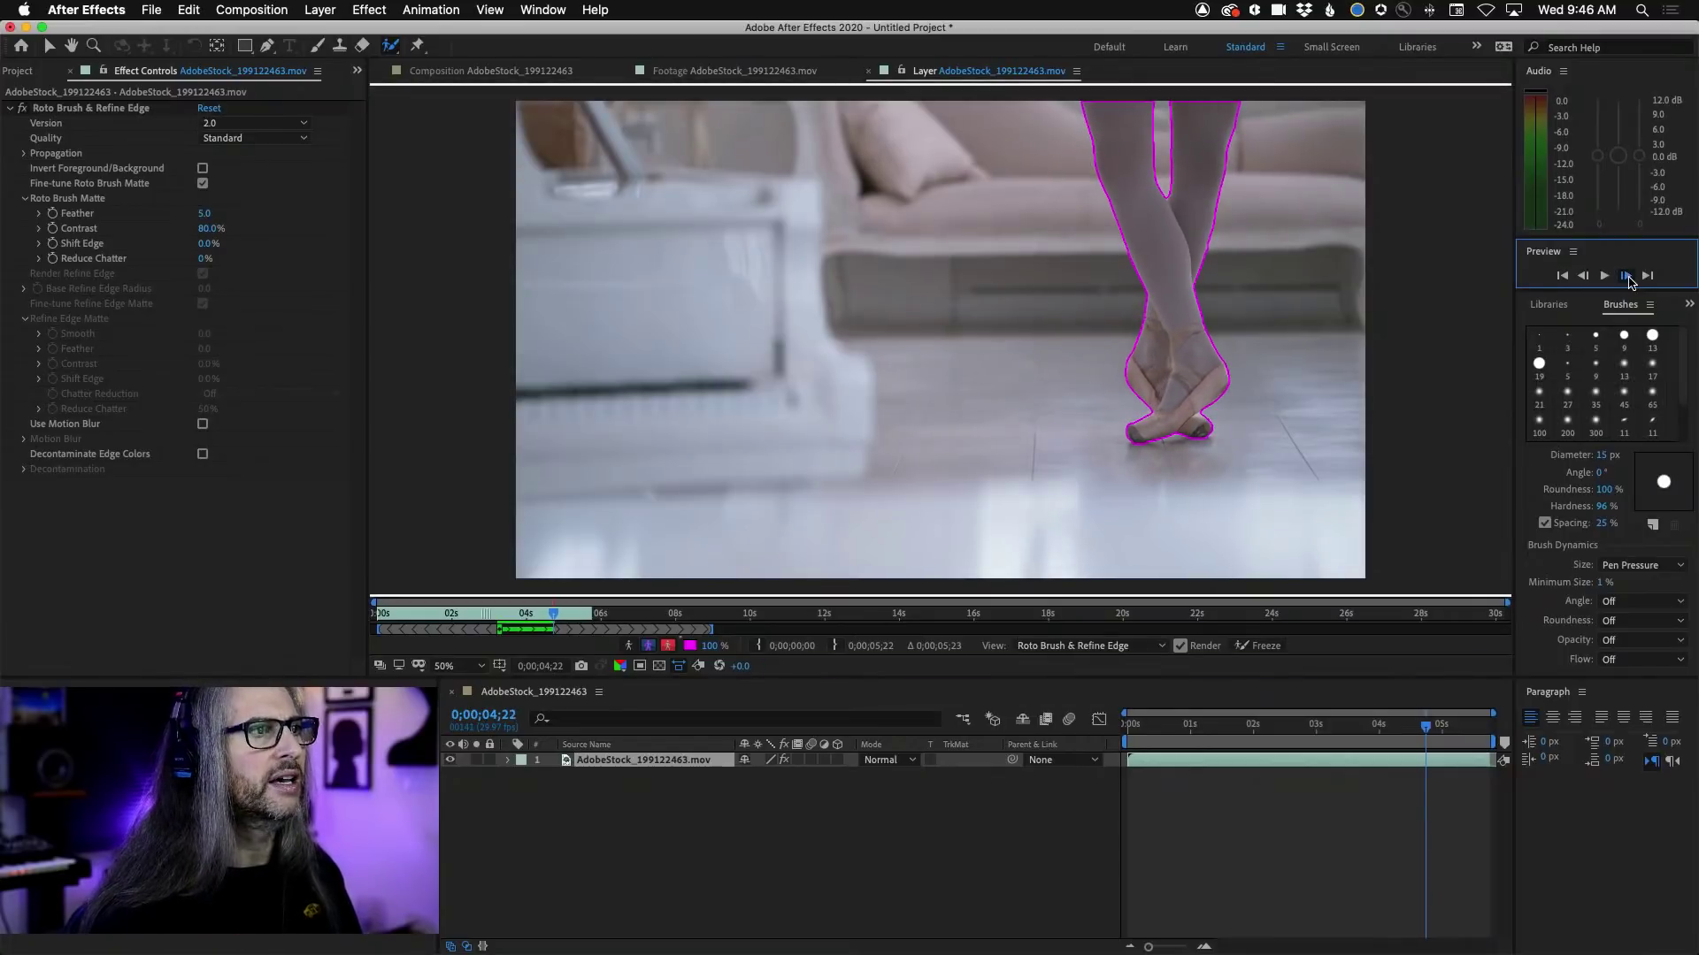
click(1626, 276)
click(1627, 276)
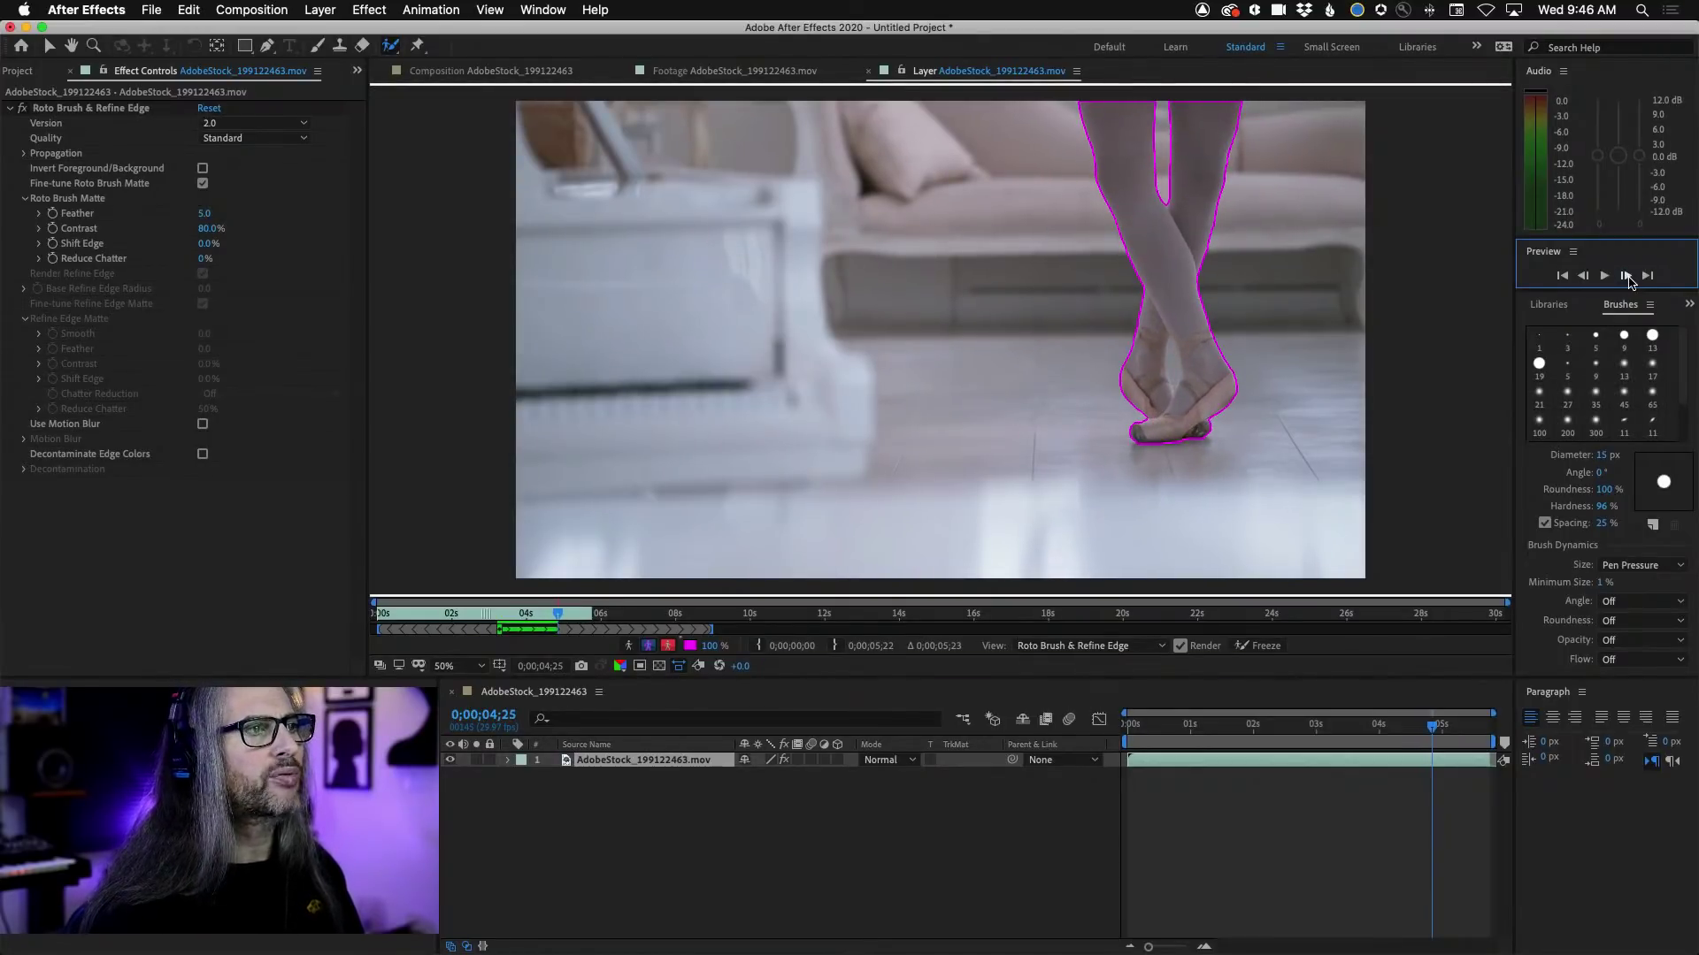
click(1626, 276)
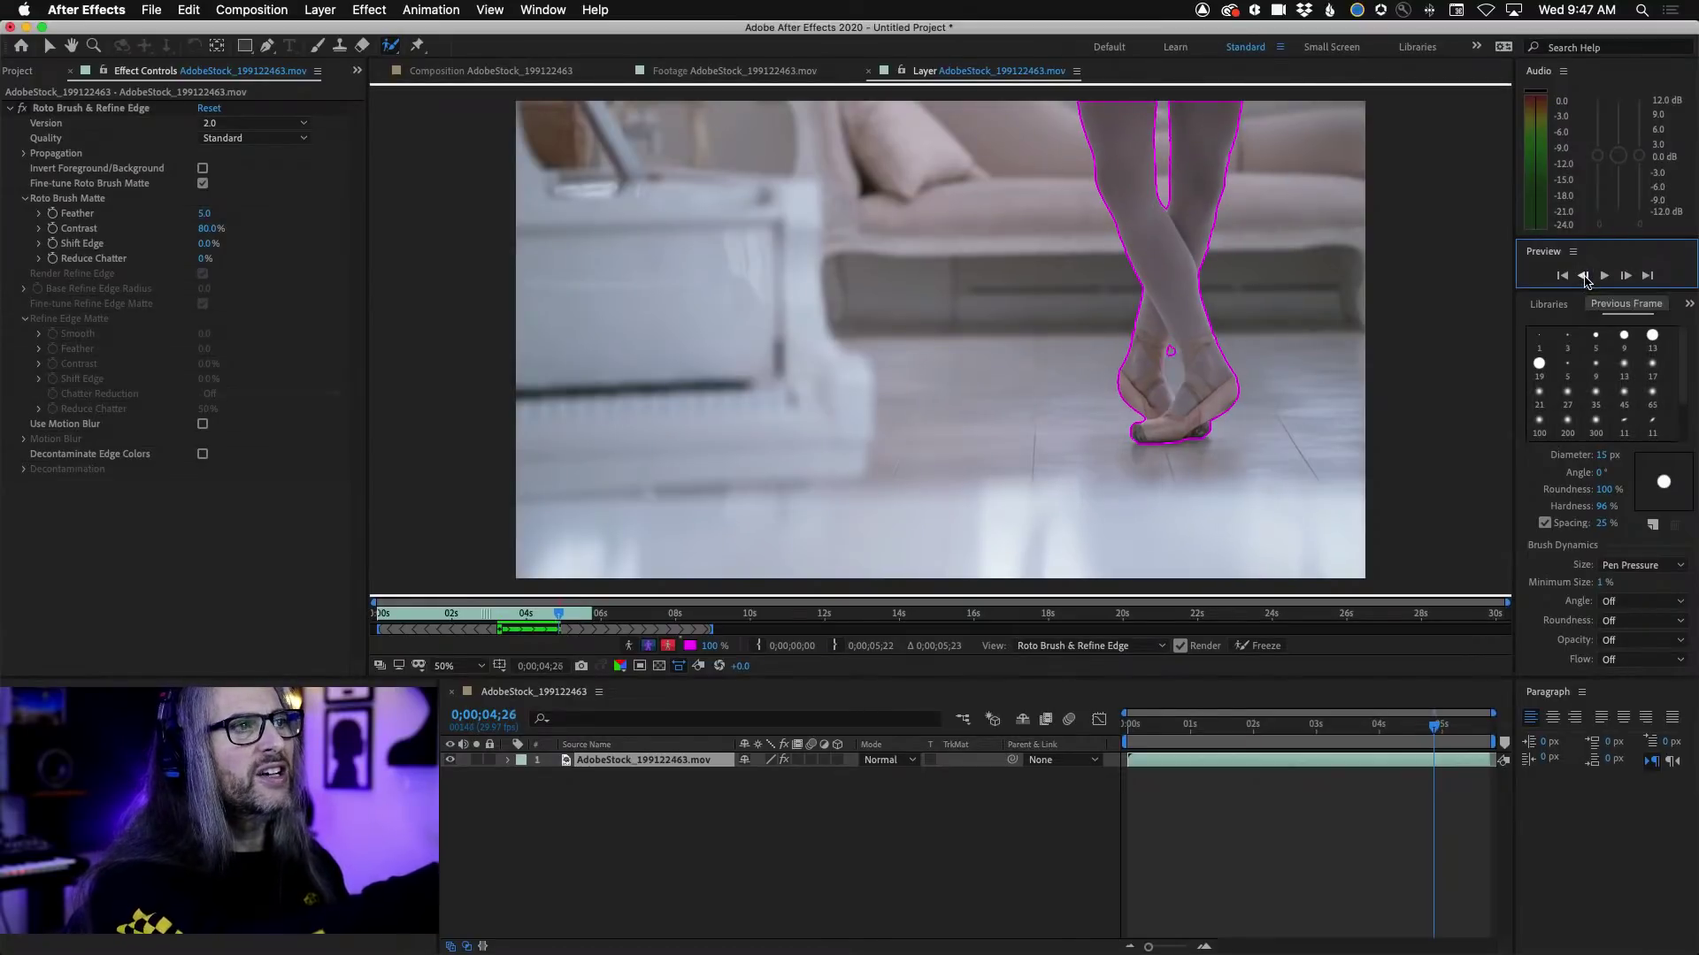
Step: Compare the frames between 0;00;04;24 and 0;00;04;28 to check how the outline treats the gap between the ankles
click(1583, 276)
click(1583, 276)
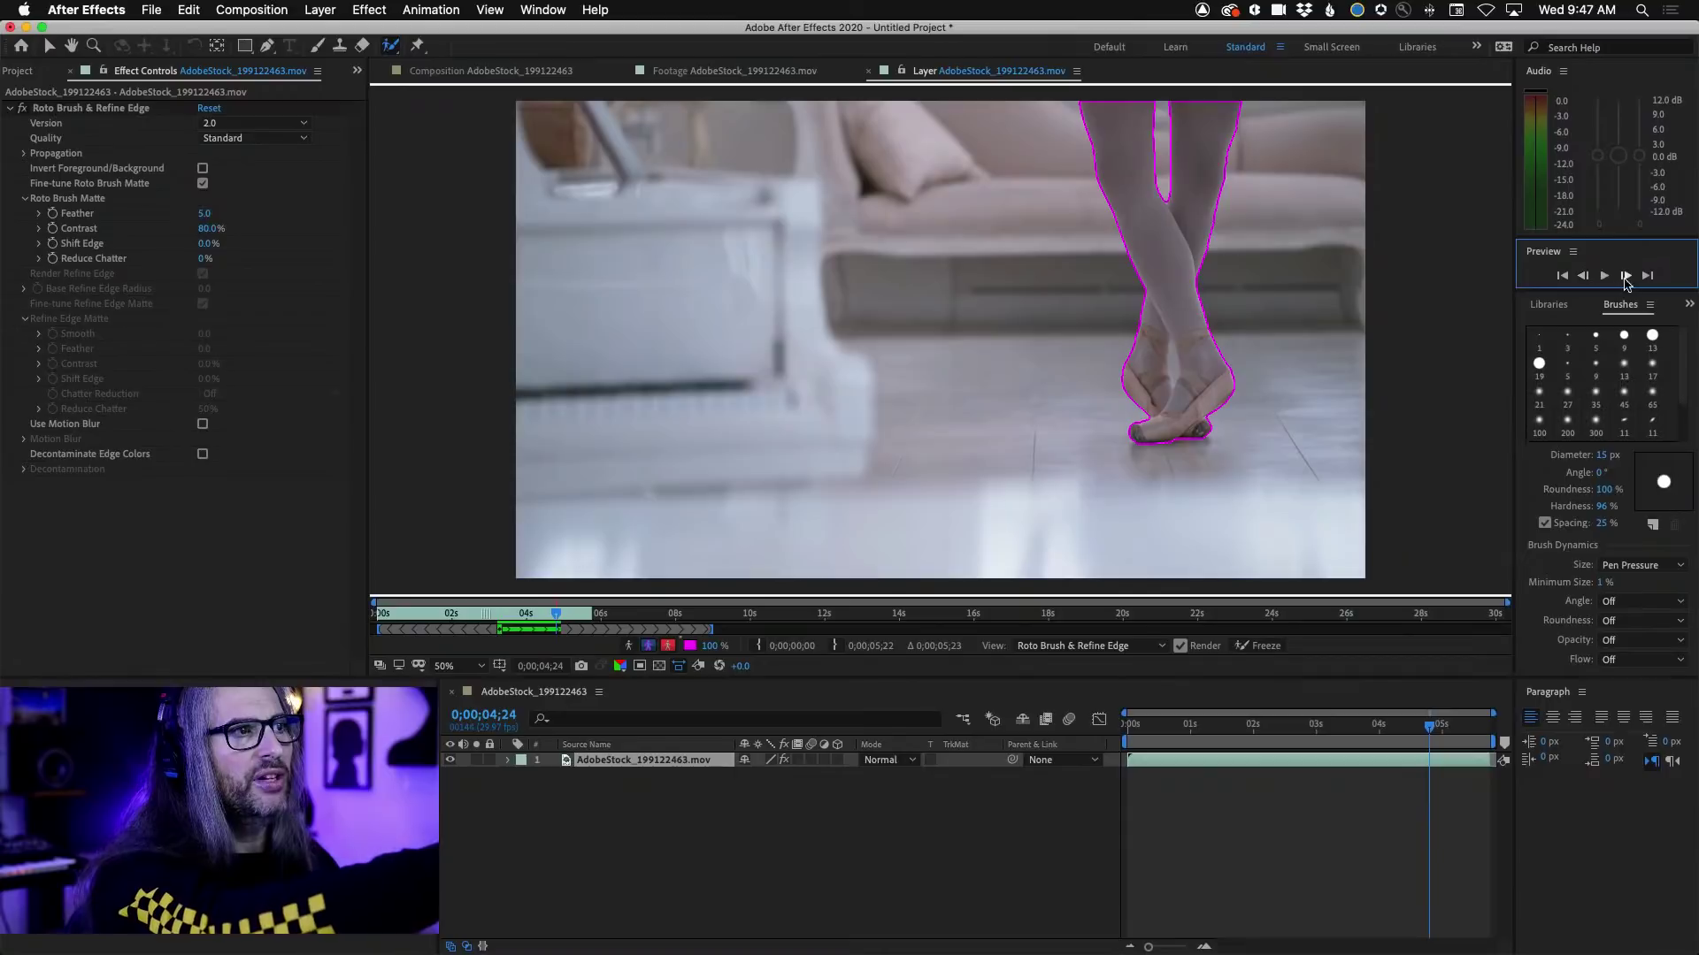
click(1626, 276)
click(1626, 276)
click(1626, 276)
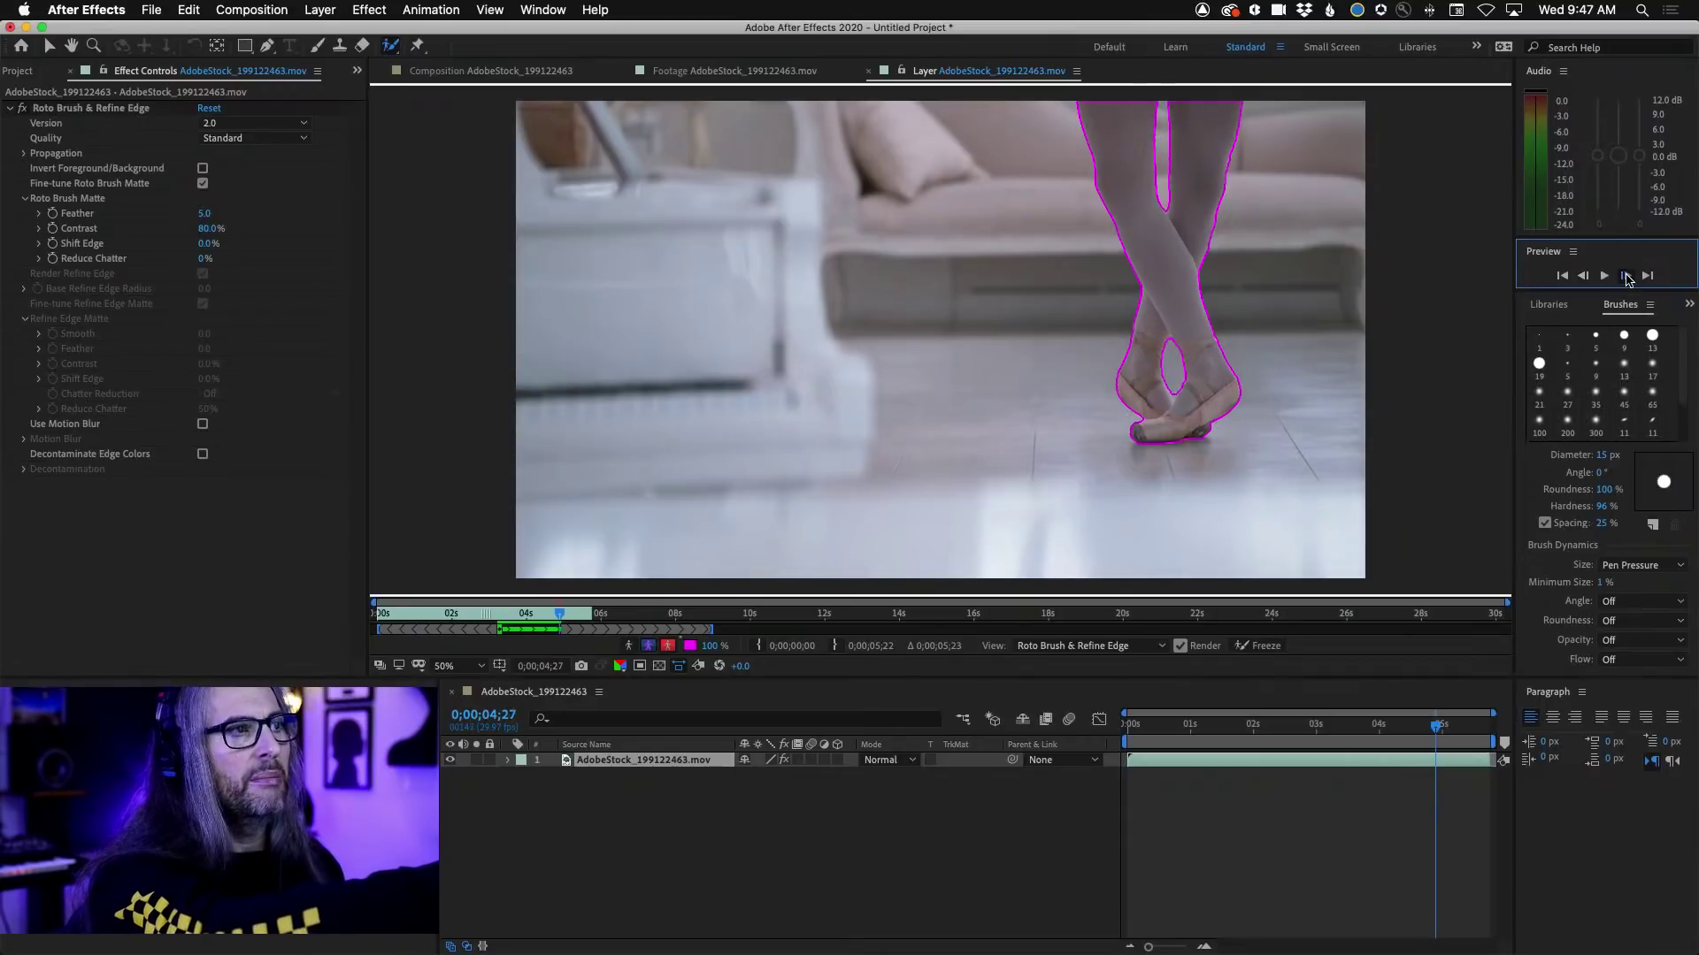
click(1626, 276)
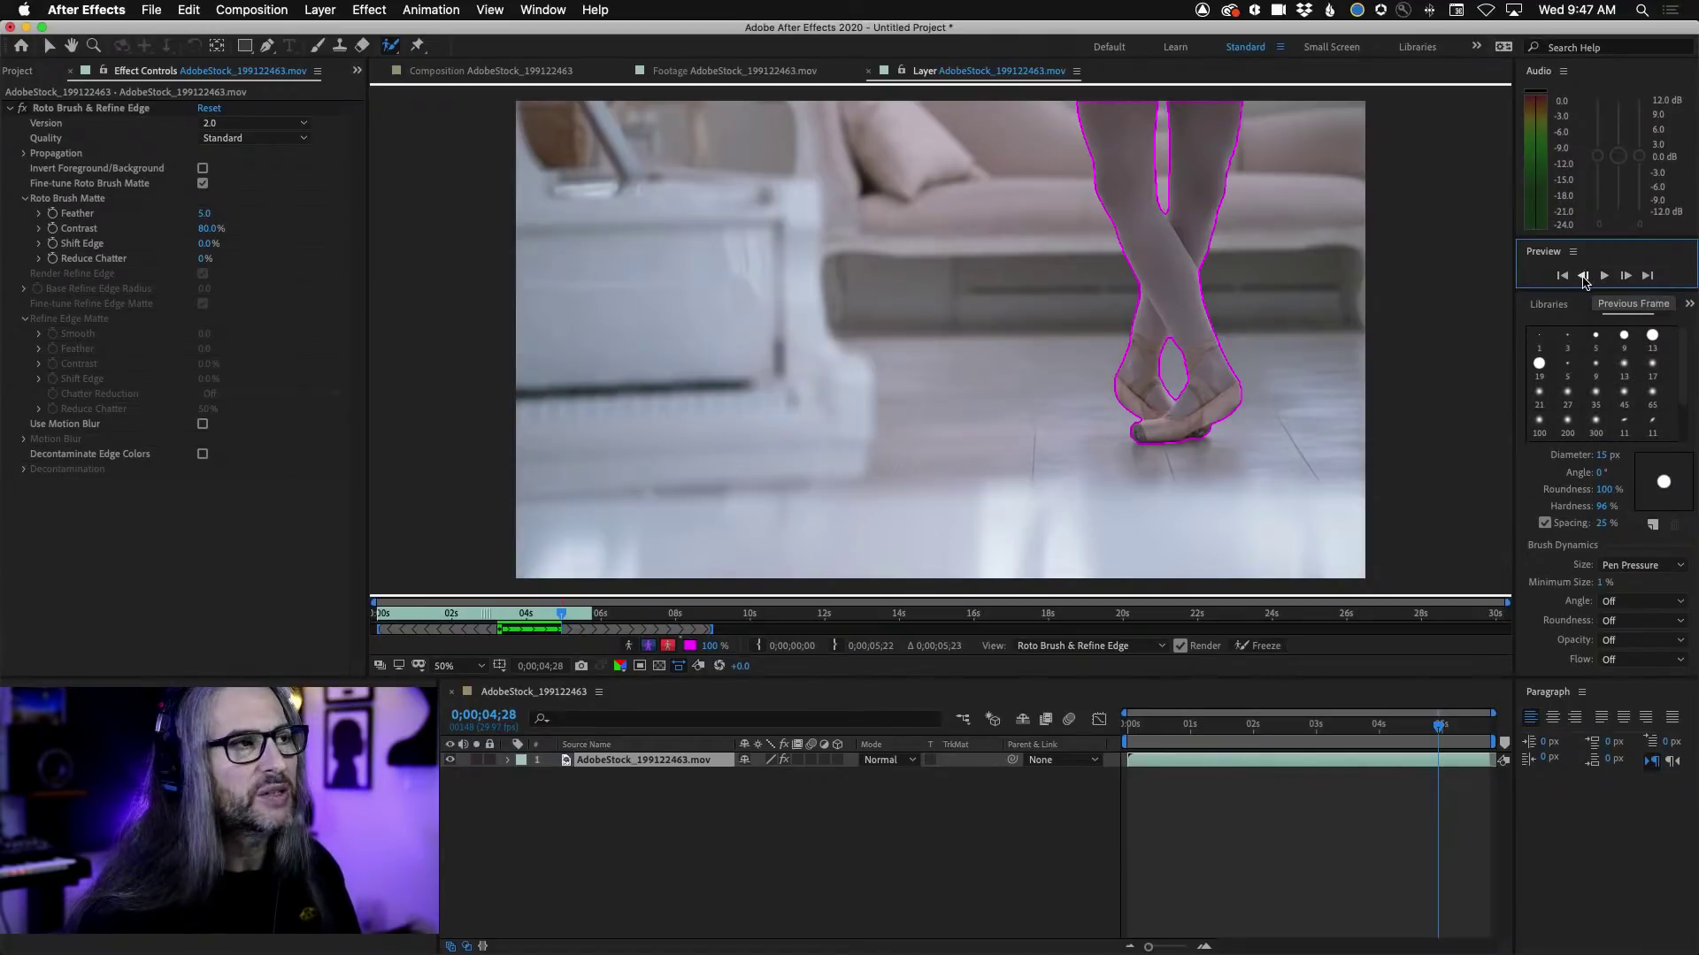
Step: Reduce the brush diameter to 12 px and exclude the background gap between the ankles on each frame from 0;00;04;26 back to 0;00;04;23
click(1583, 276)
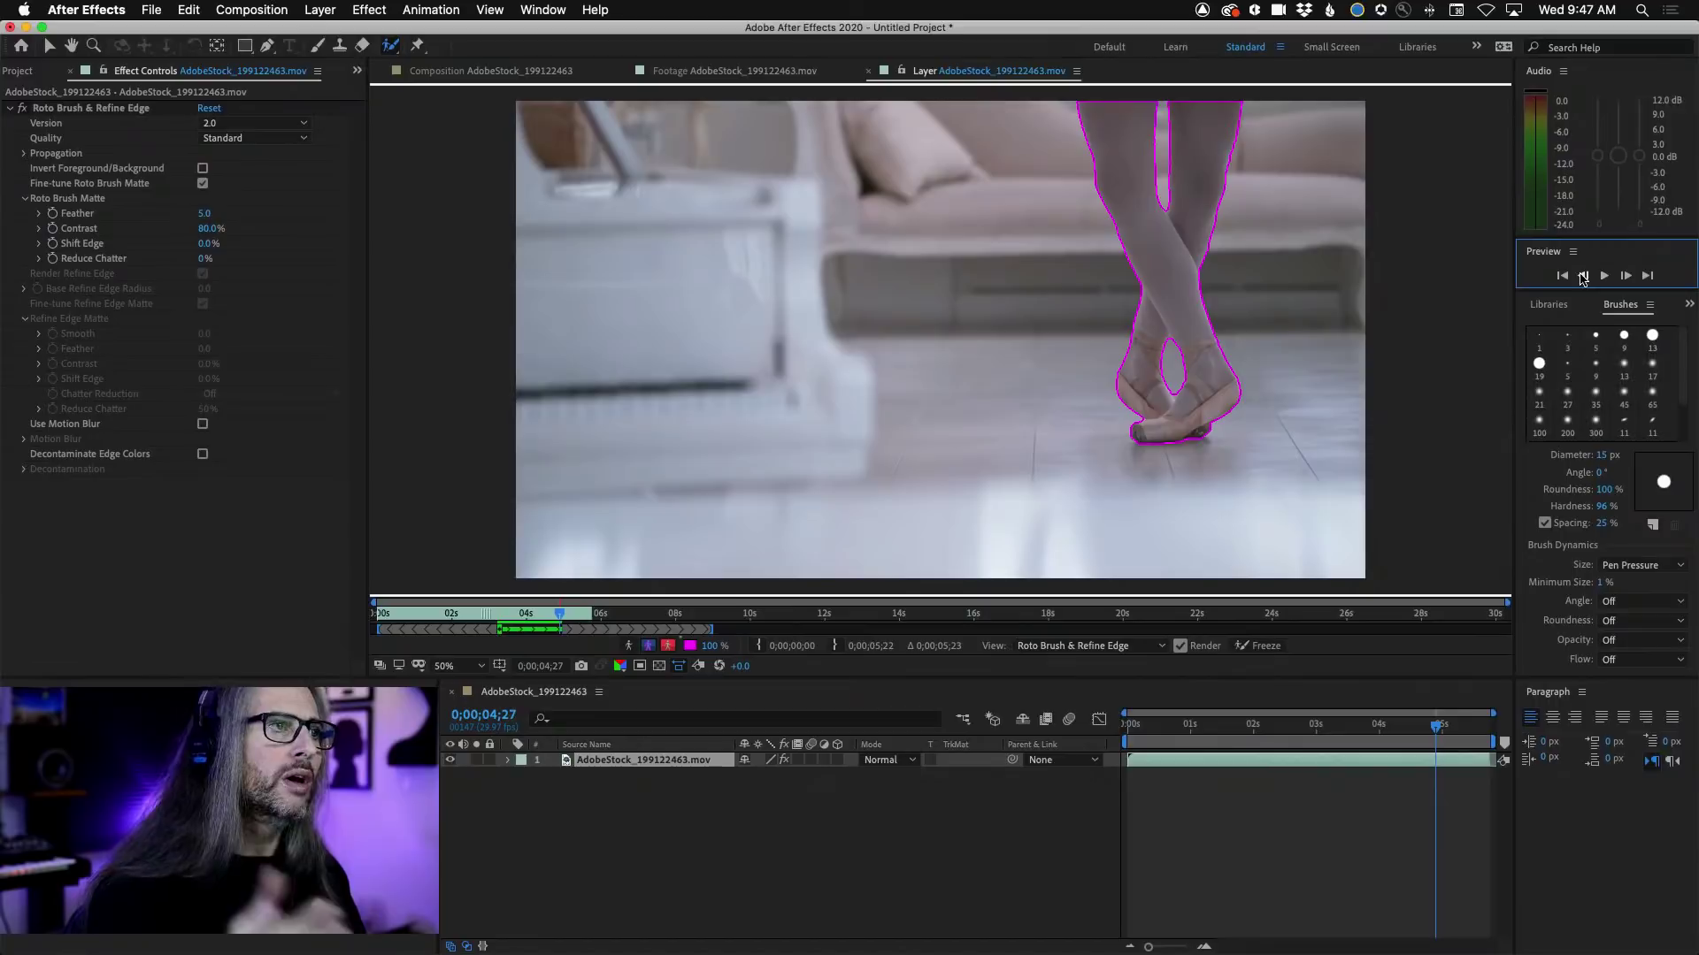
click(1583, 276)
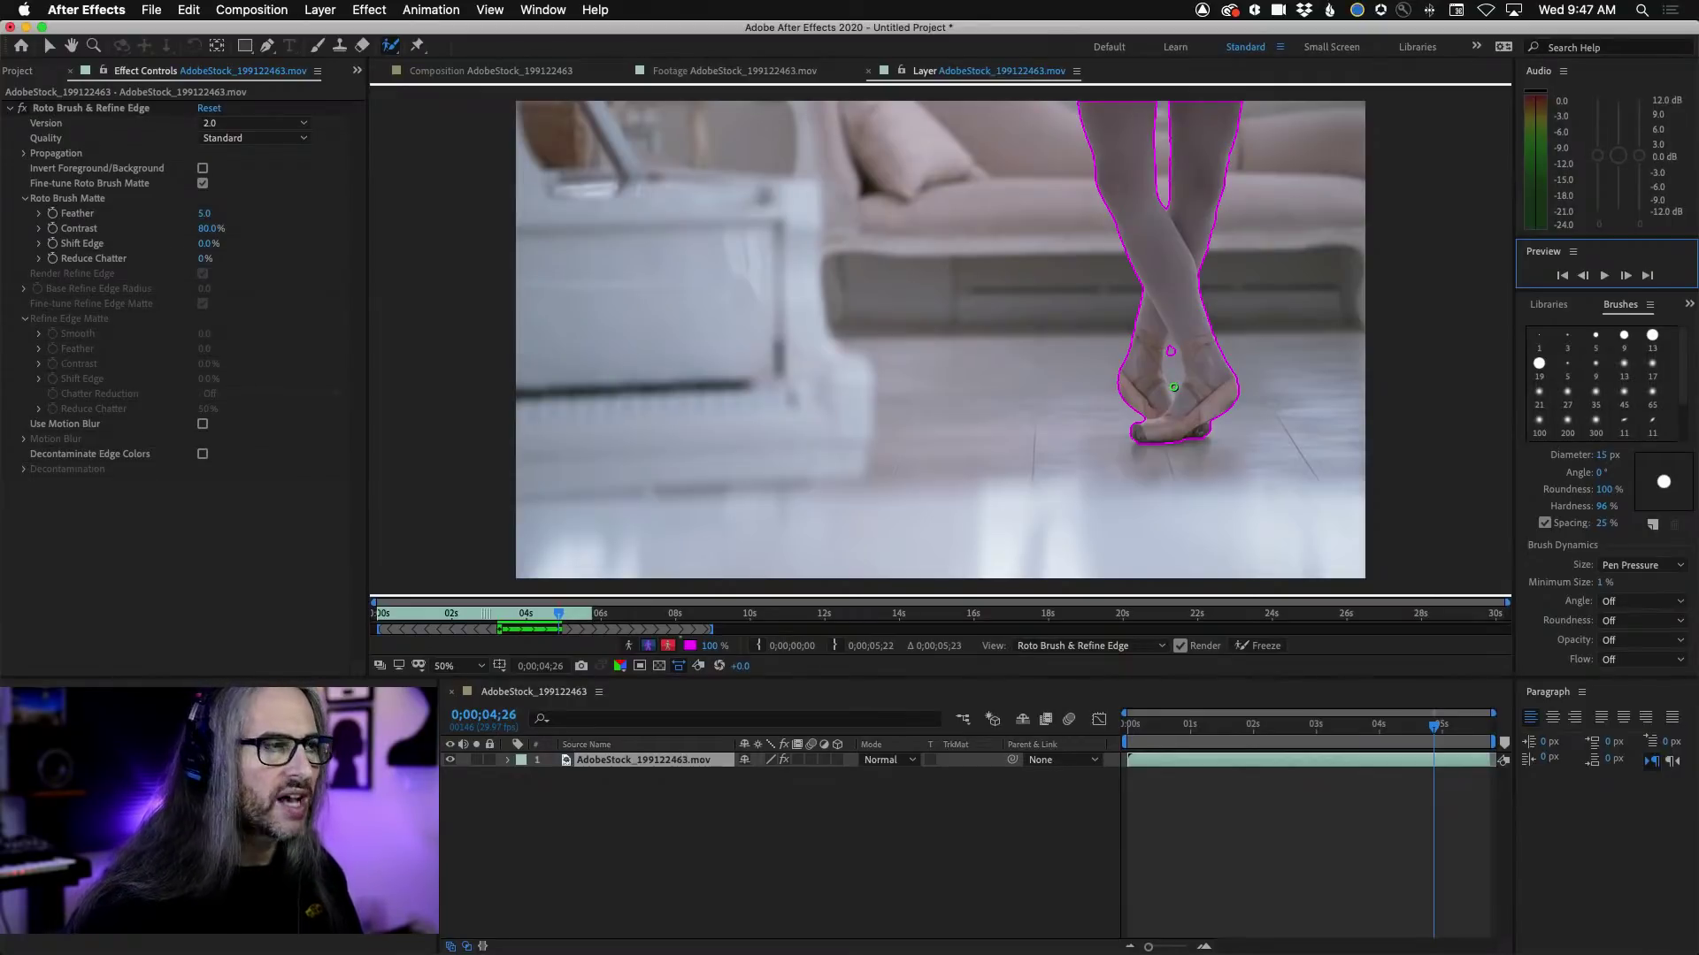
click(1173, 380)
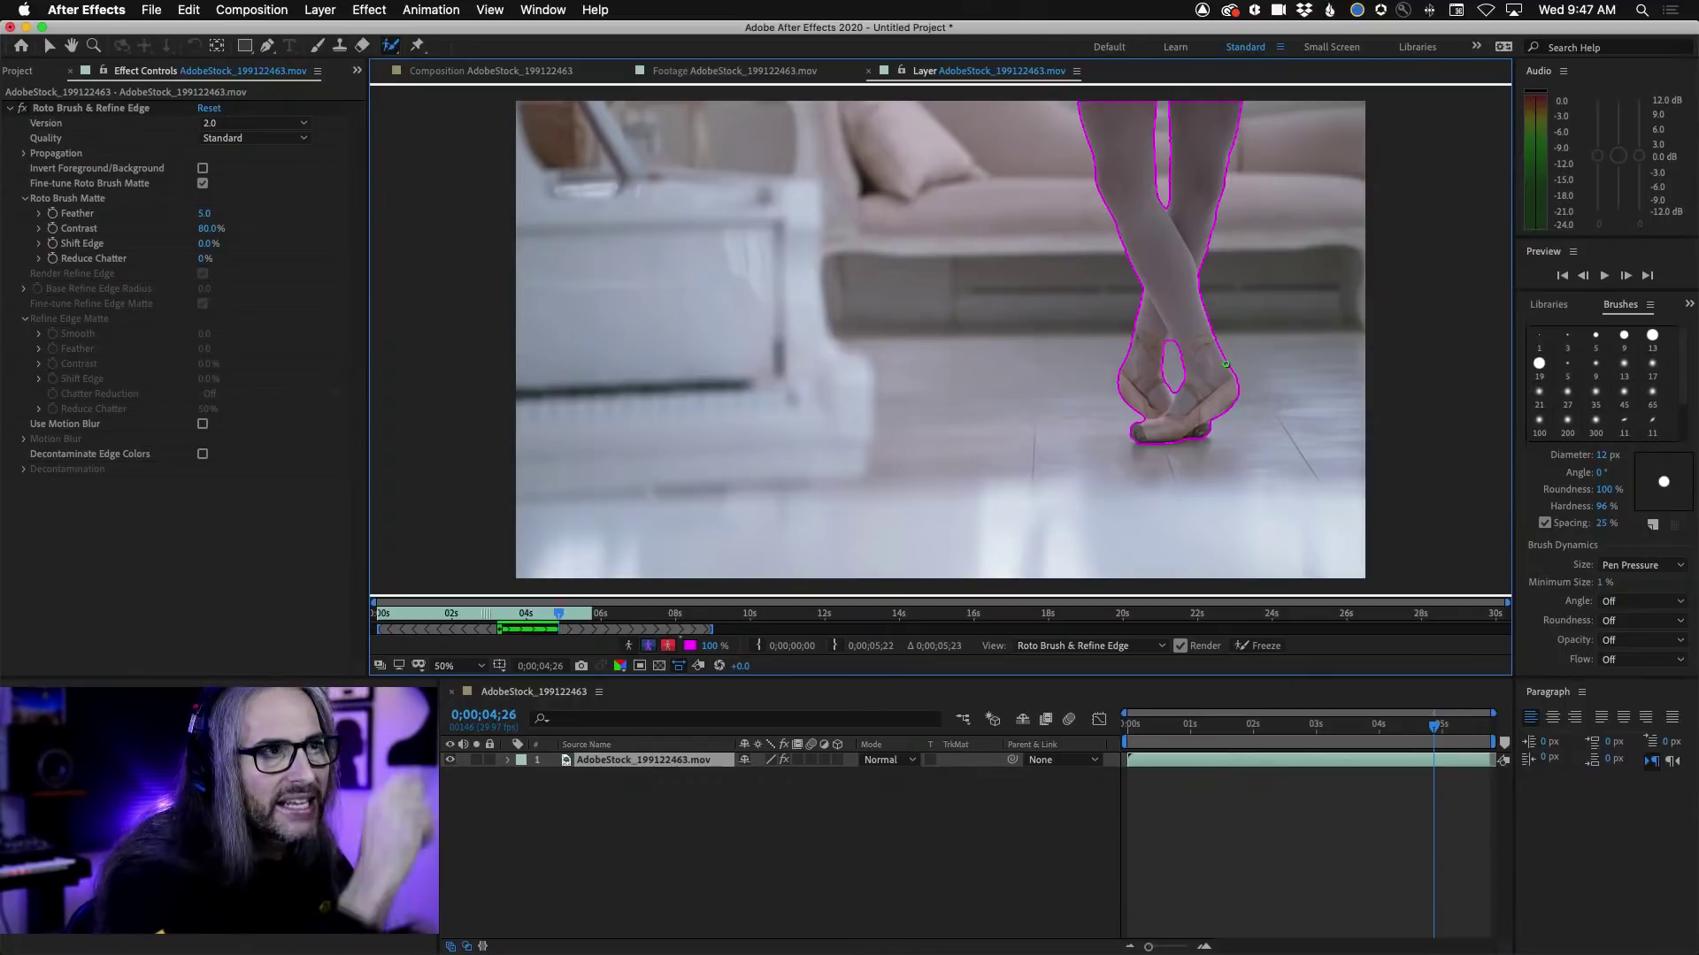
click(1583, 276)
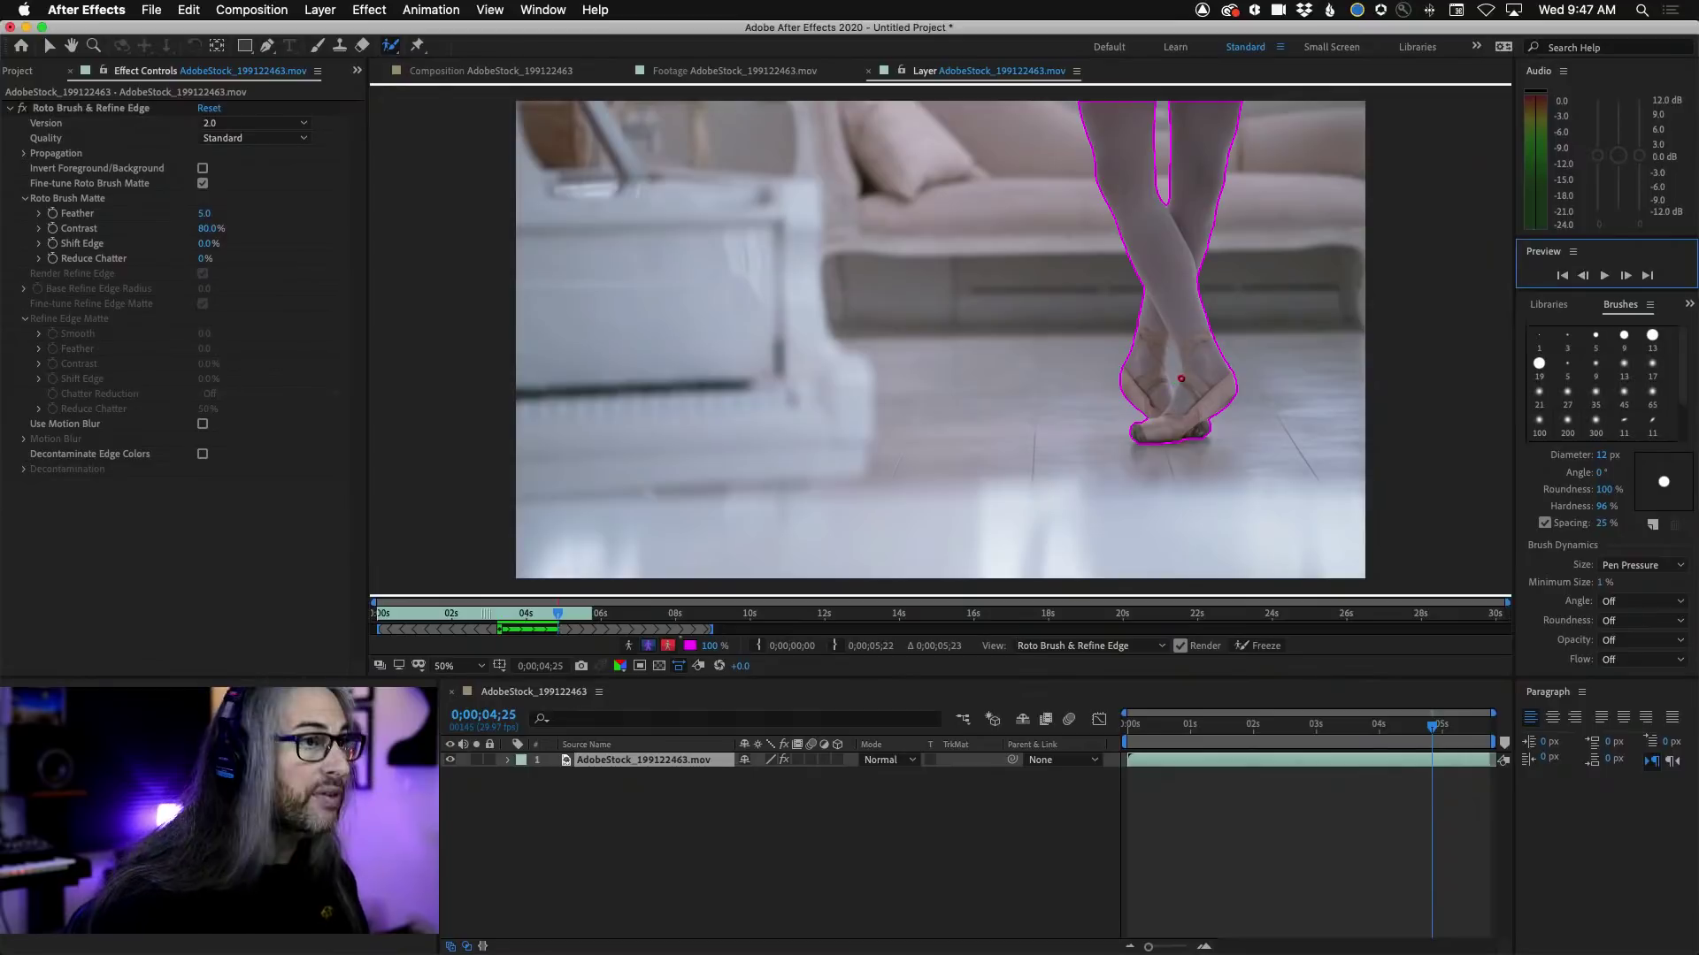
alt+click(1174, 384)
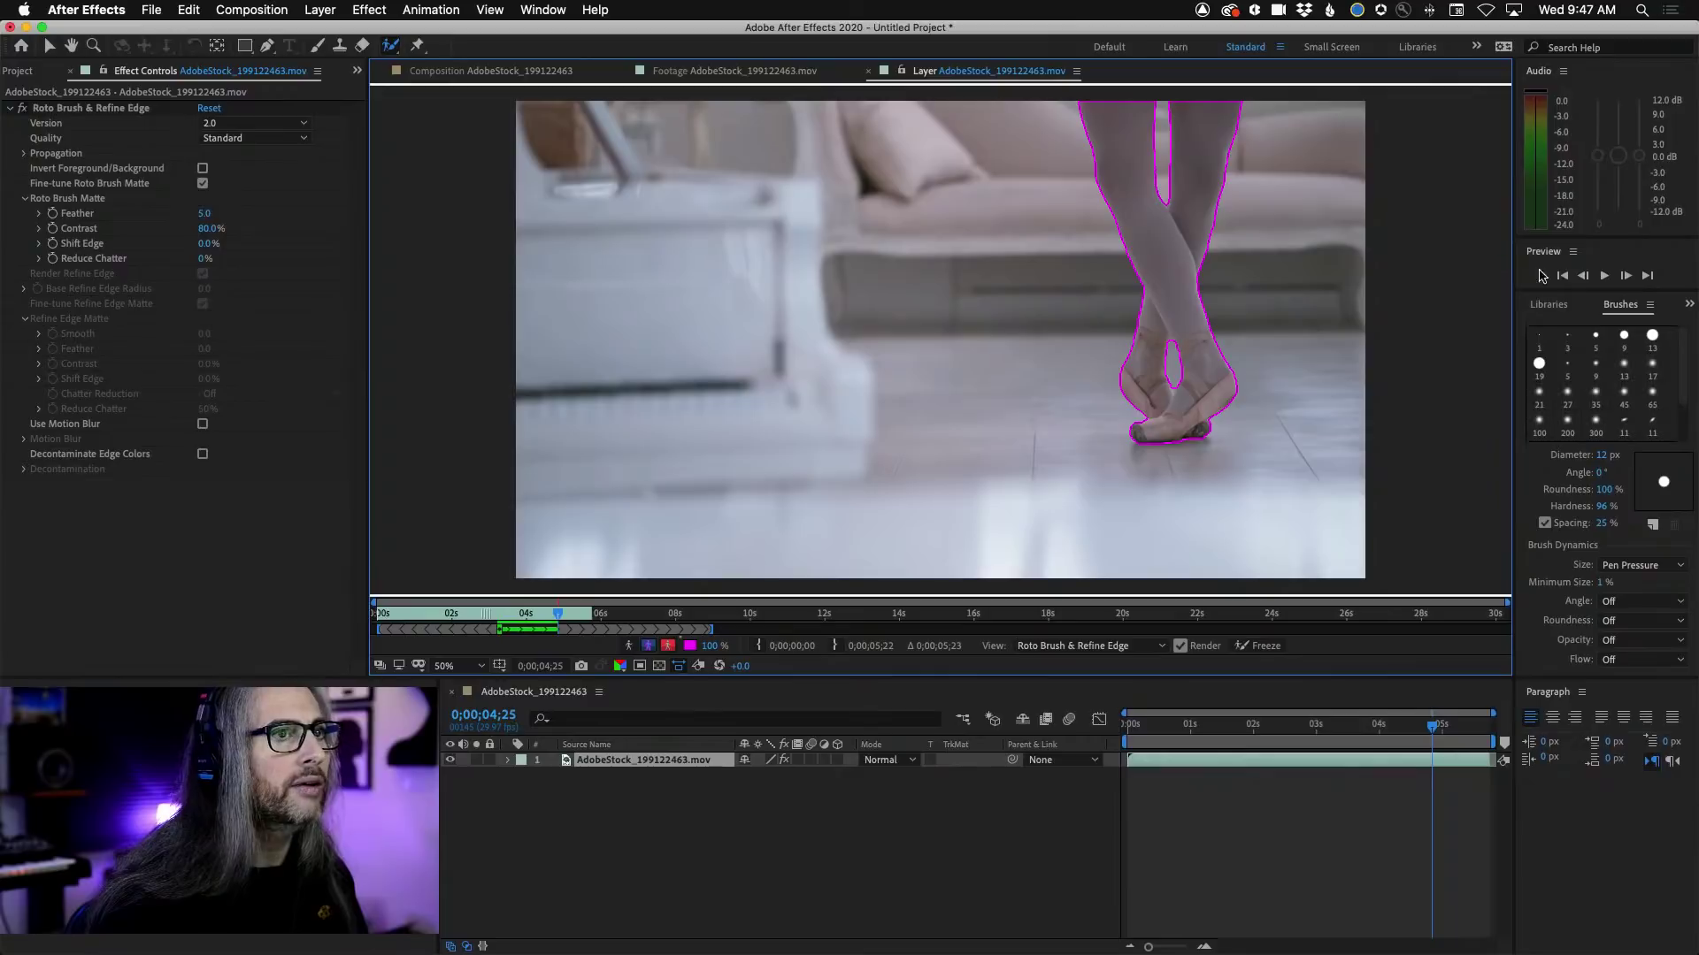
click(1583, 275)
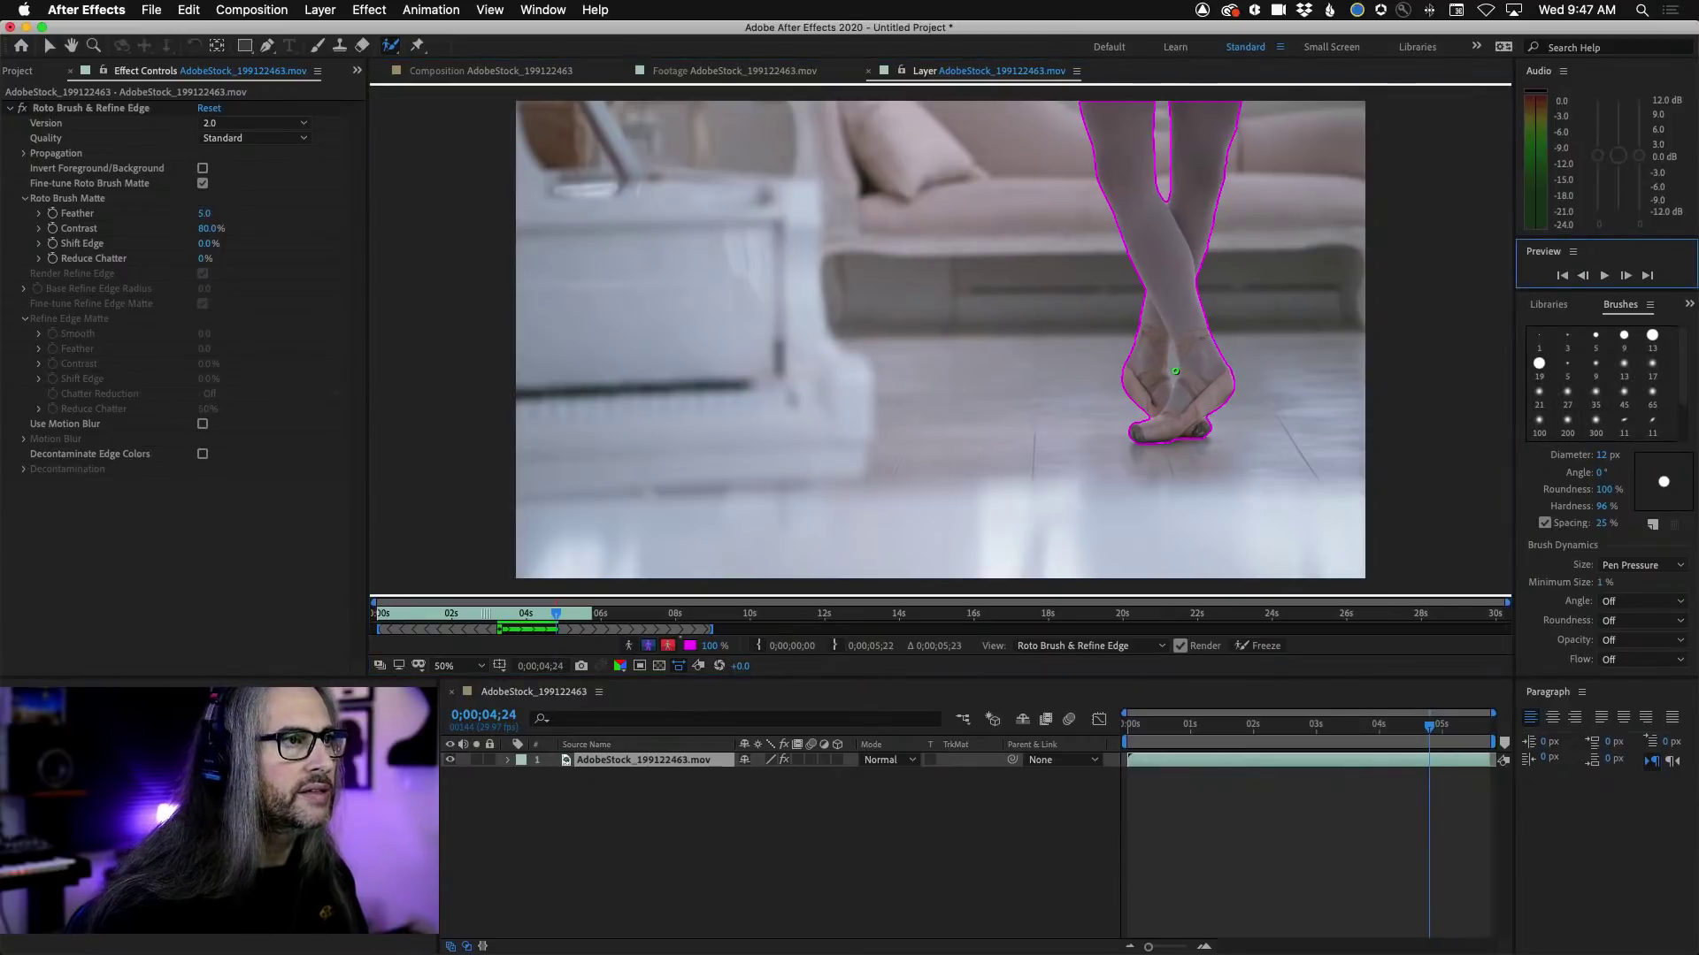
drag(1173, 379, 1173, 353)
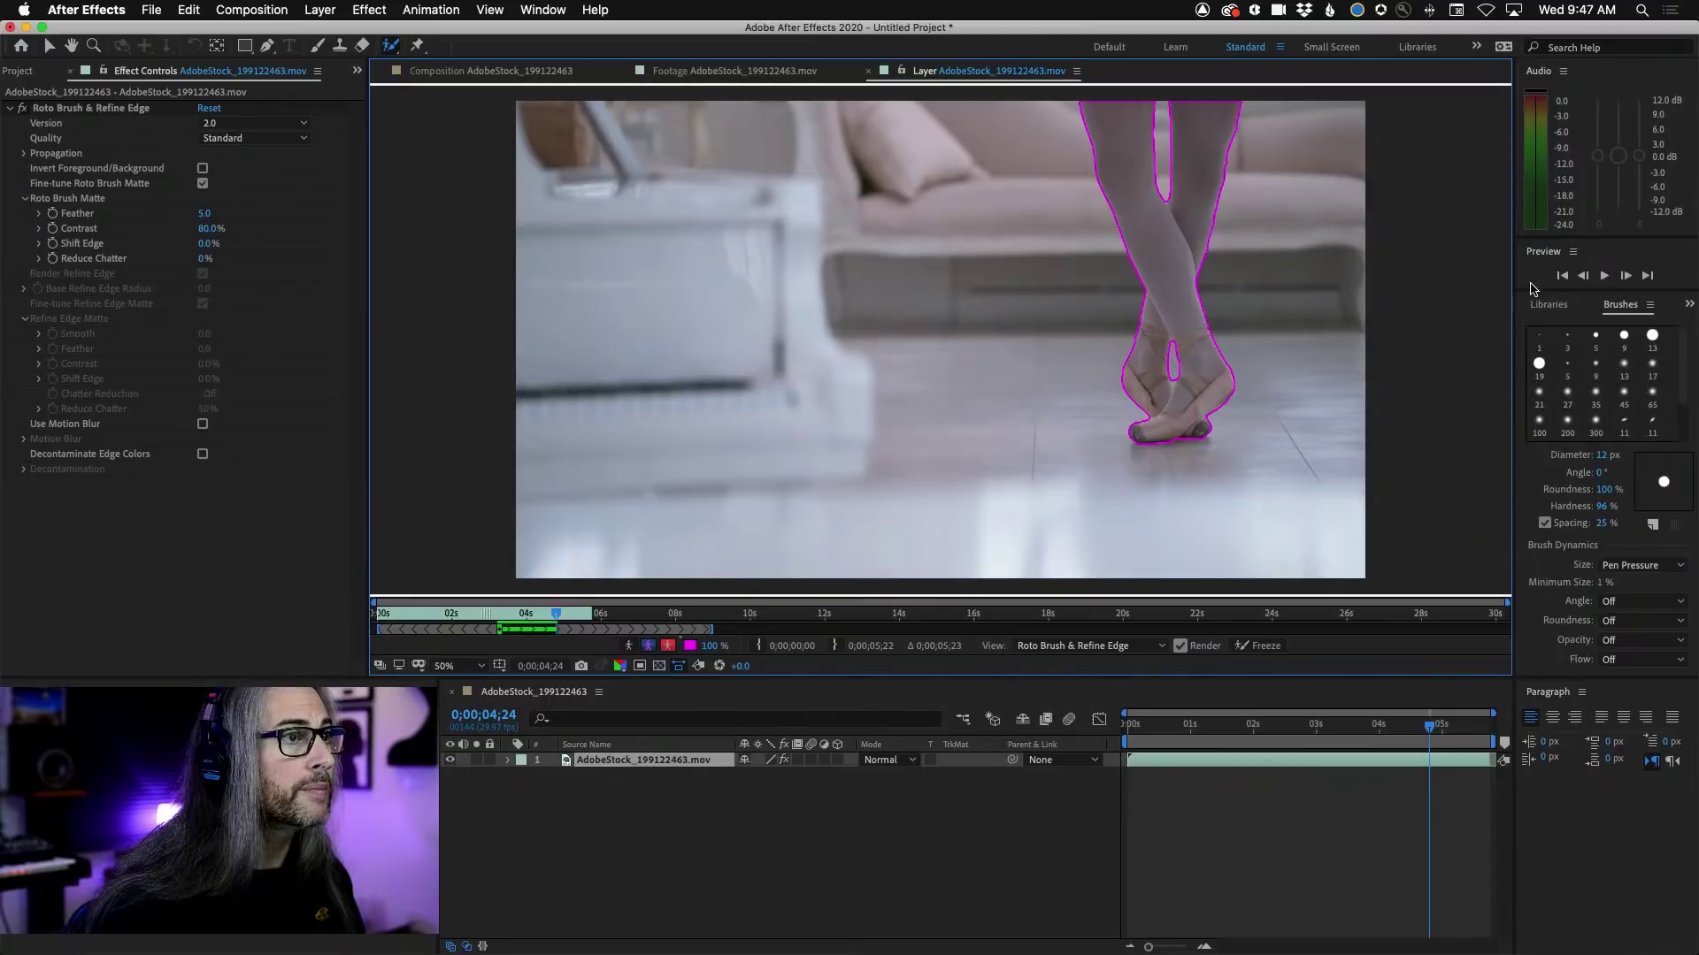
click(1583, 276)
drag(1173, 373, 1173, 343)
Step: Review the ankle gap outline frame by frame from 0;00;04;22 to 0;00;04;27
click(1583, 276)
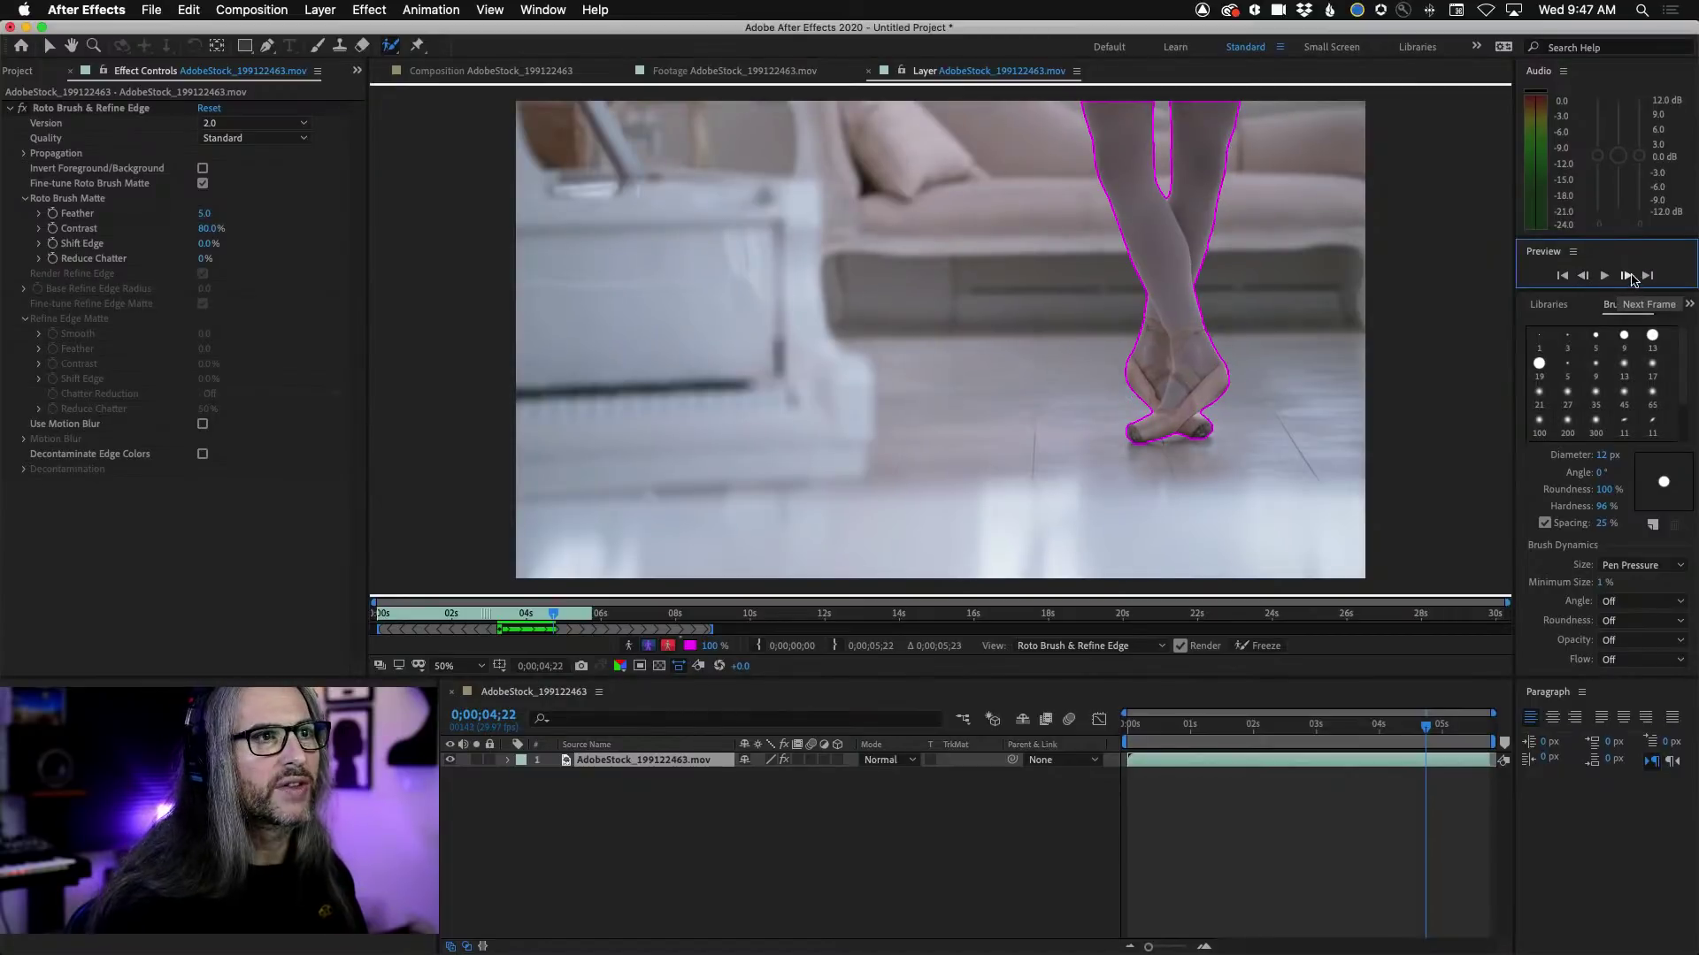
click(1627, 276)
click(1628, 276)
click(1628, 276)
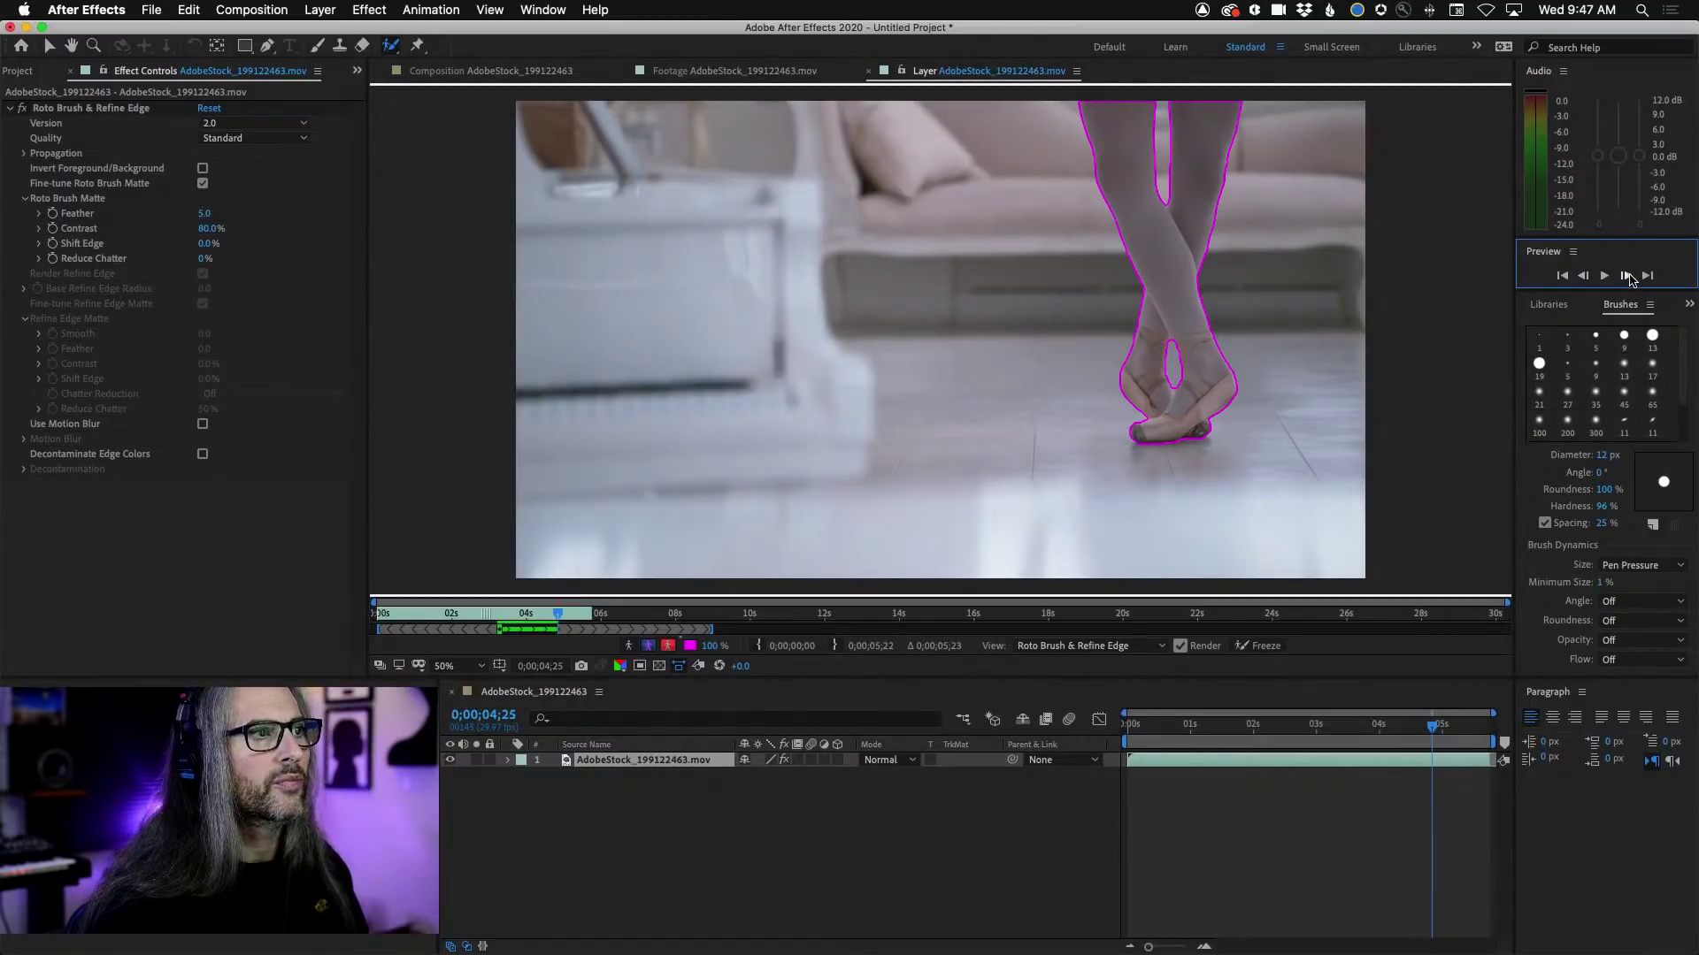
click(1628, 277)
click(1628, 276)
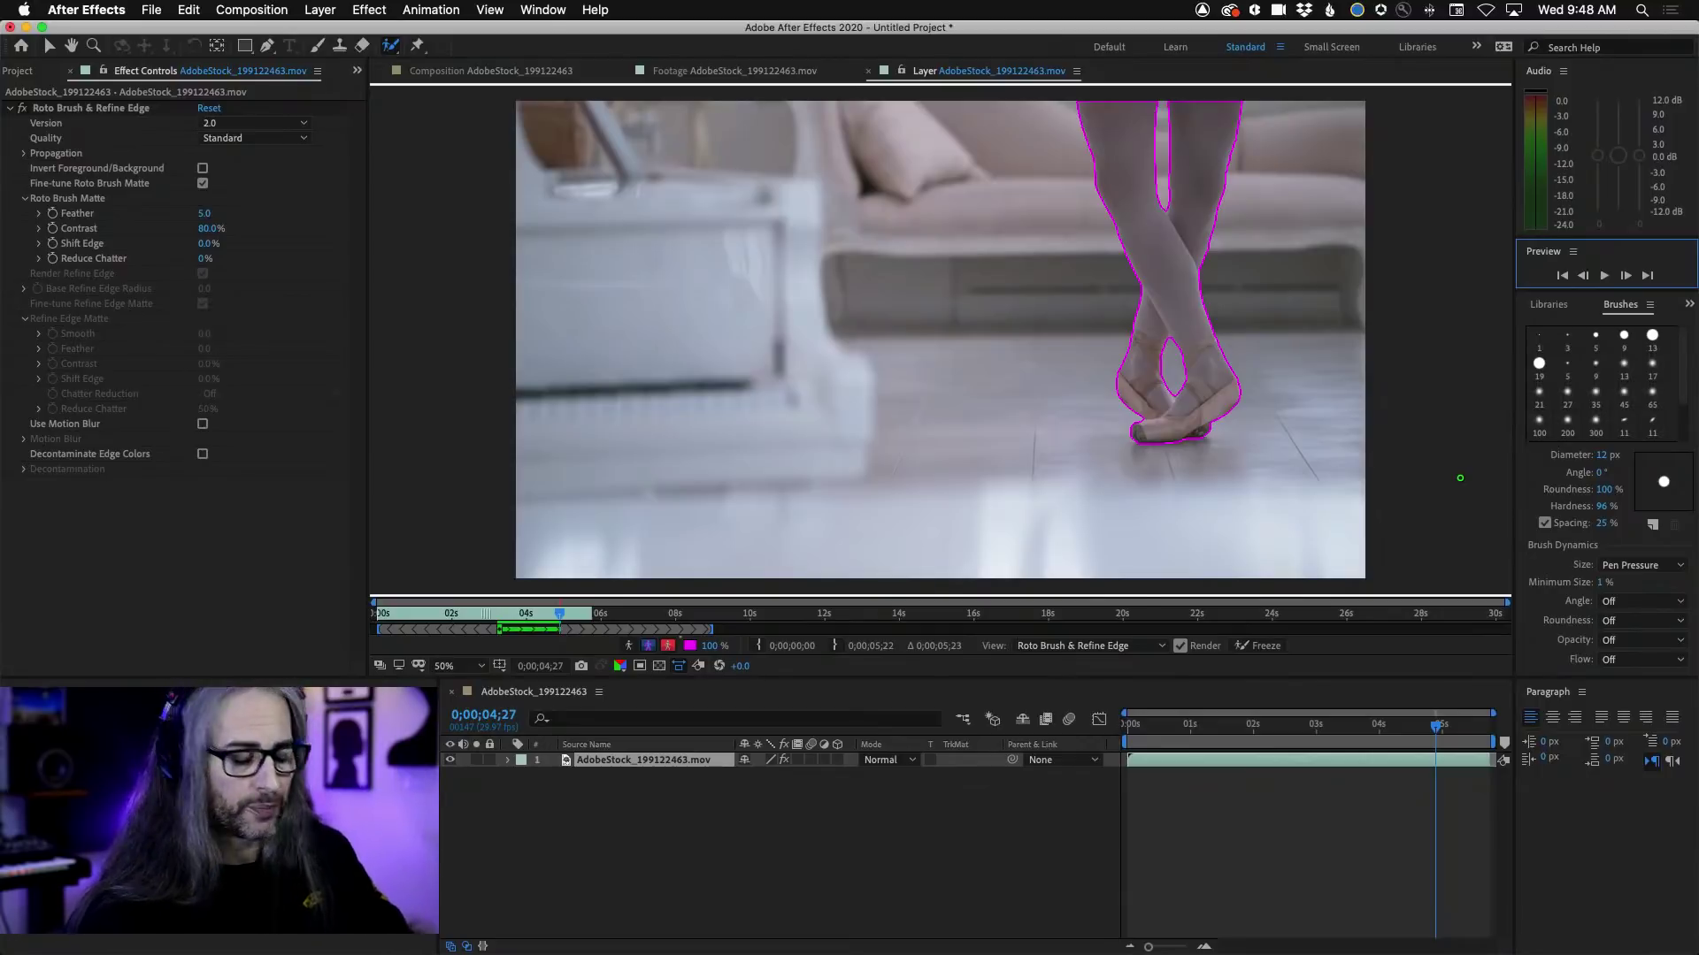
Step: Run a preview to propagate the Roto Brush selection across the whole clip, and stop playback at 0;00;01;20
key(space)
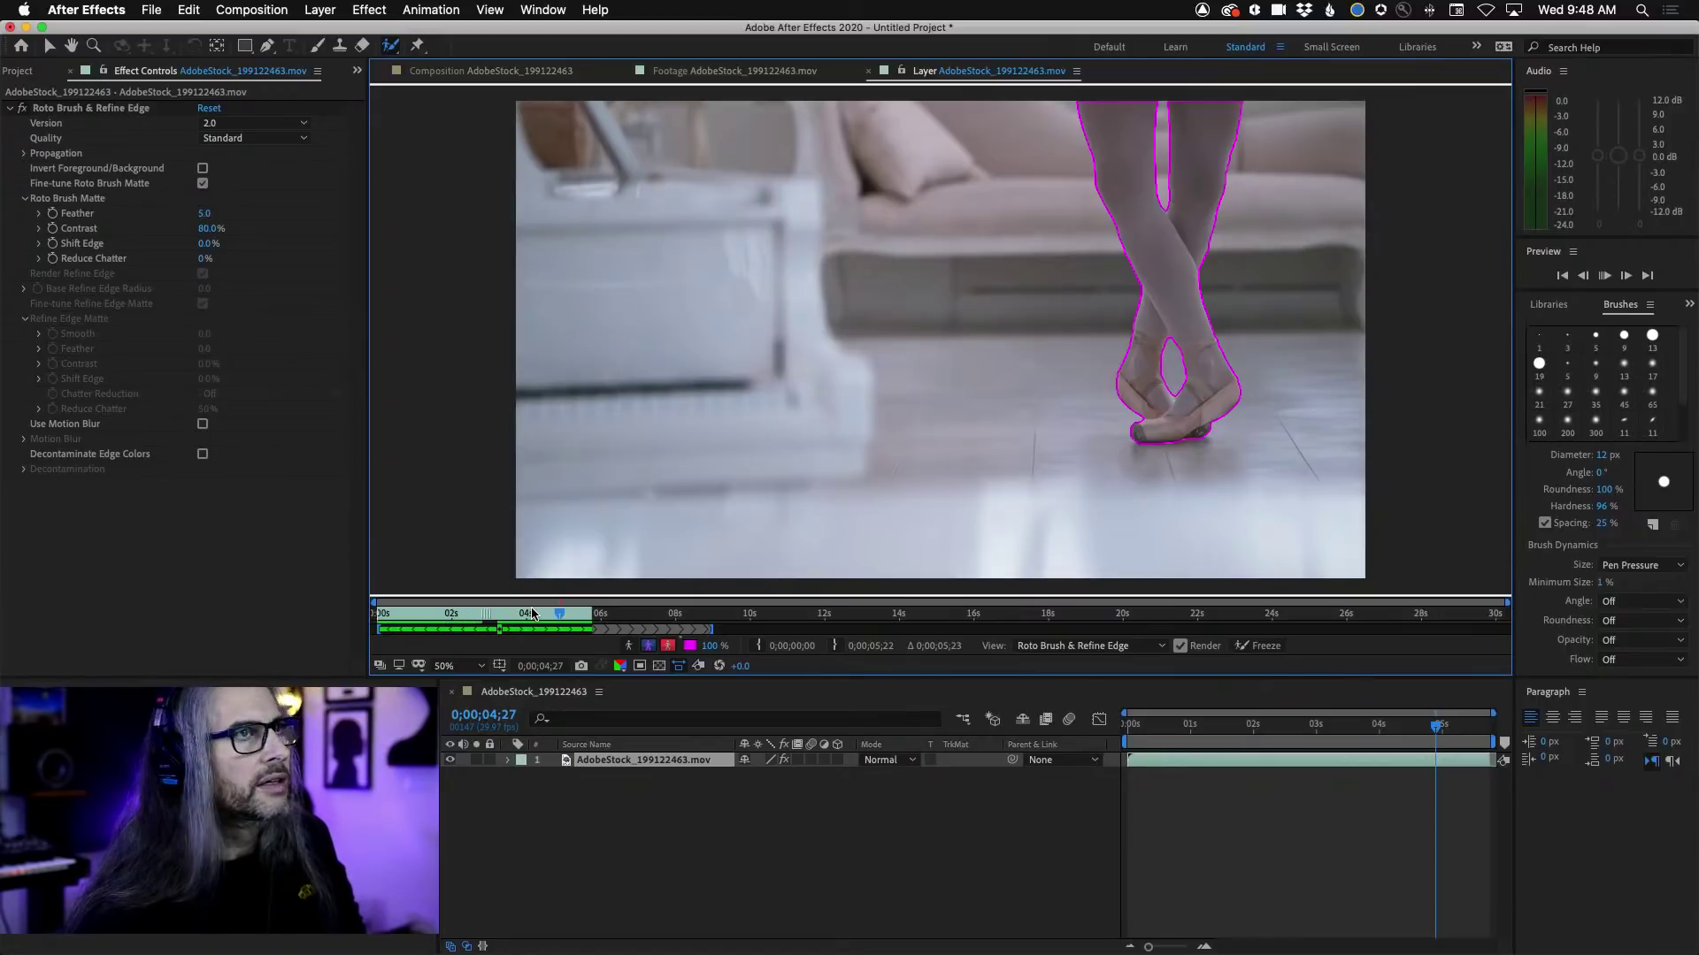
key(space)
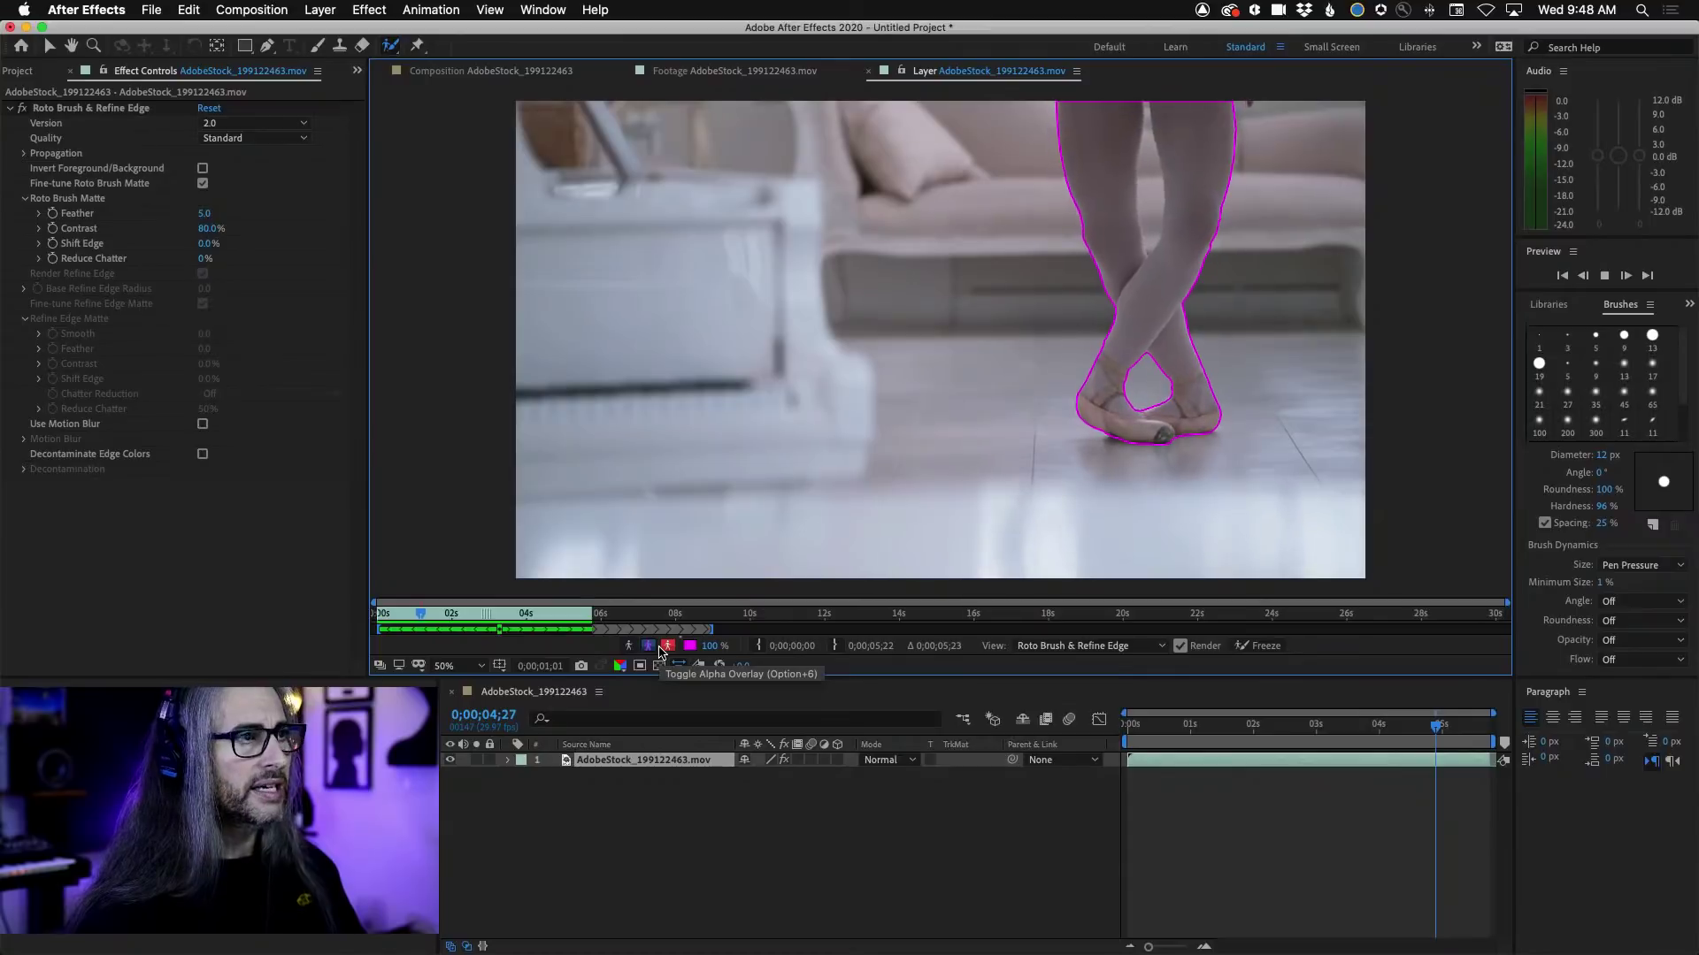
key(space)
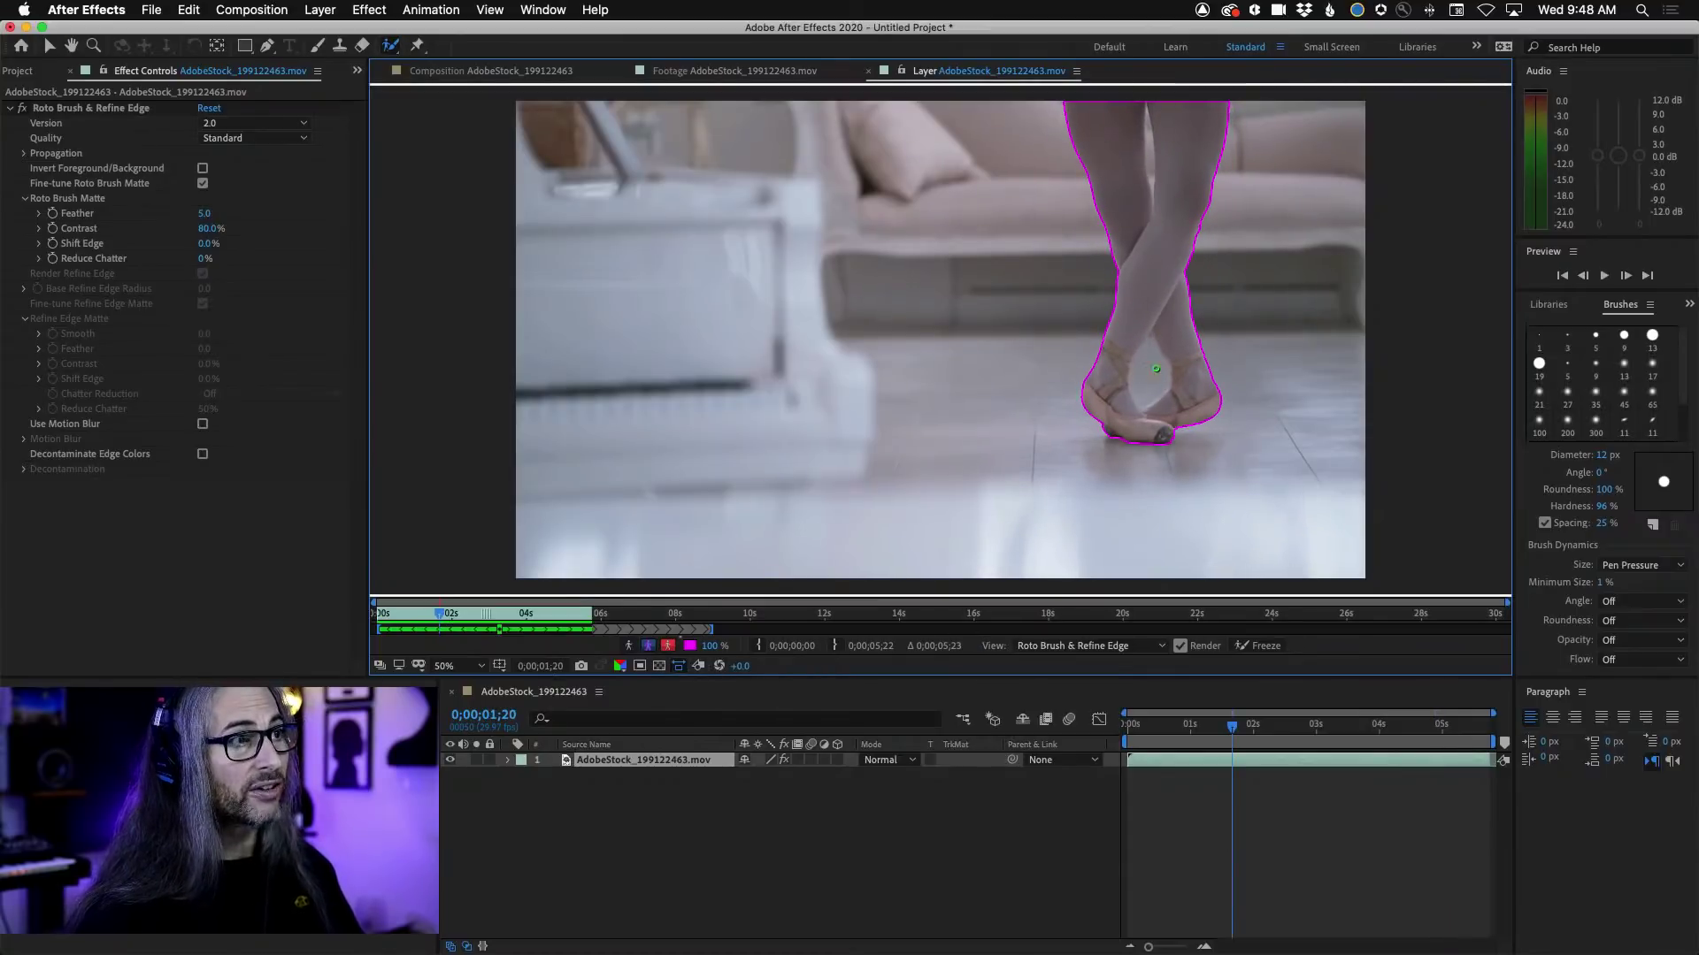
Step: At 0;00;00;29, exclude the background strip between the upper legs from the Roto Brush selection
drag(1234, 734, 1189, 734)
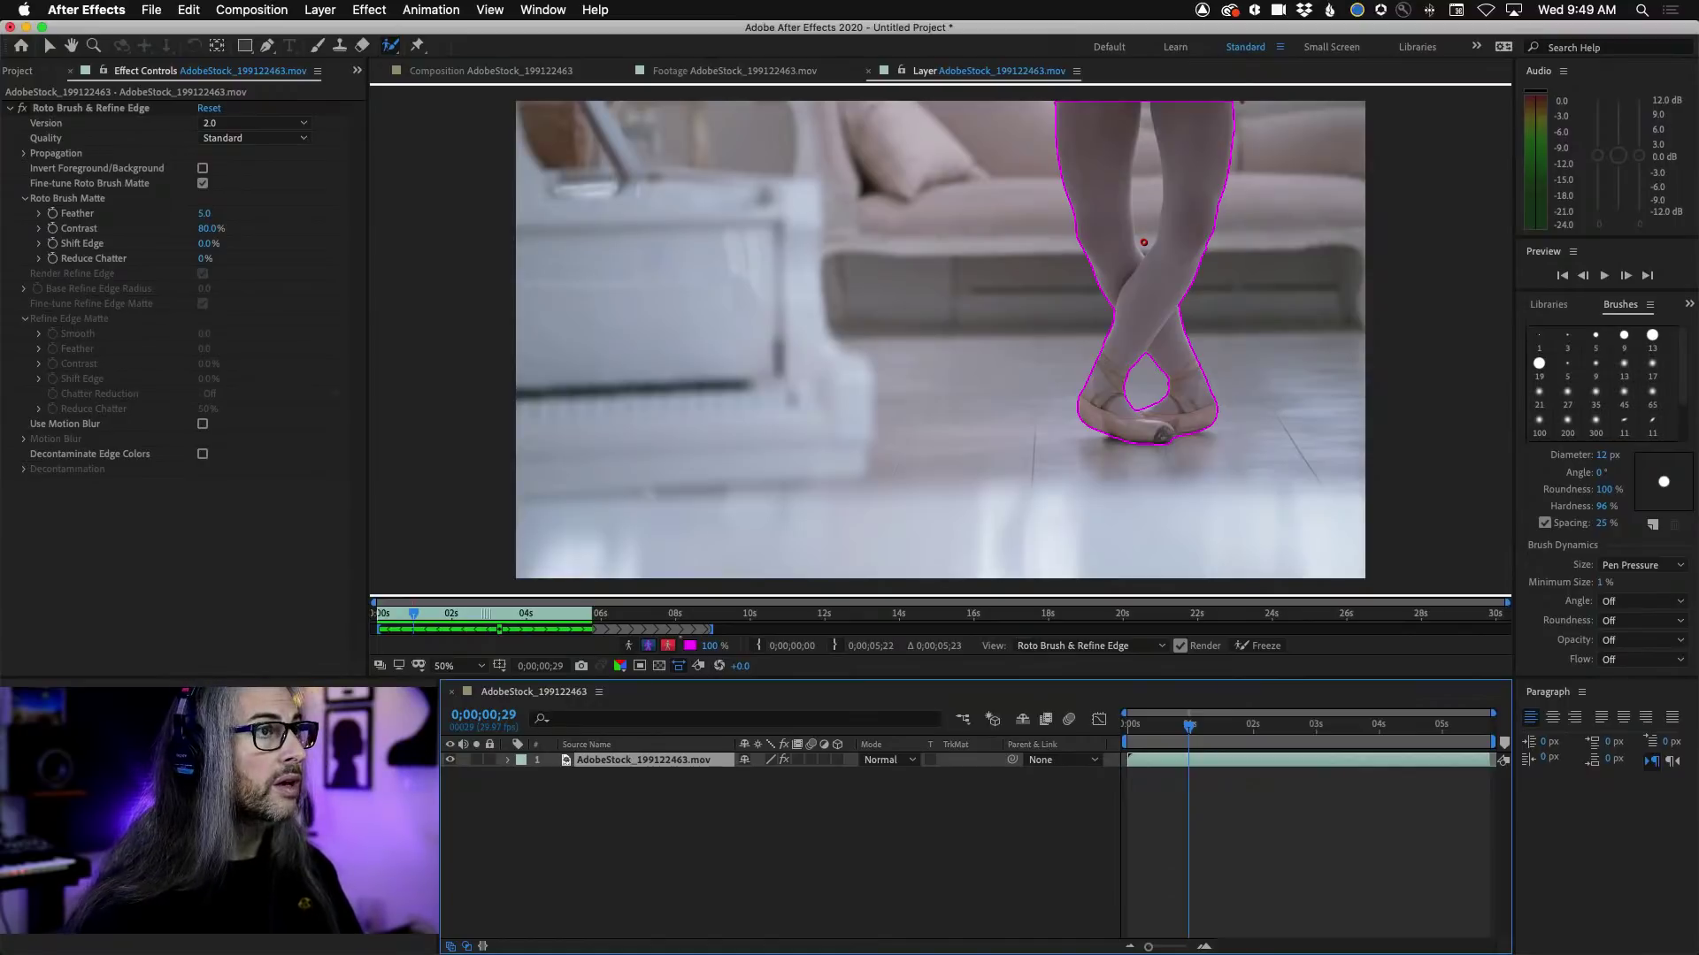
drag(1144, 242, 1145, 88)
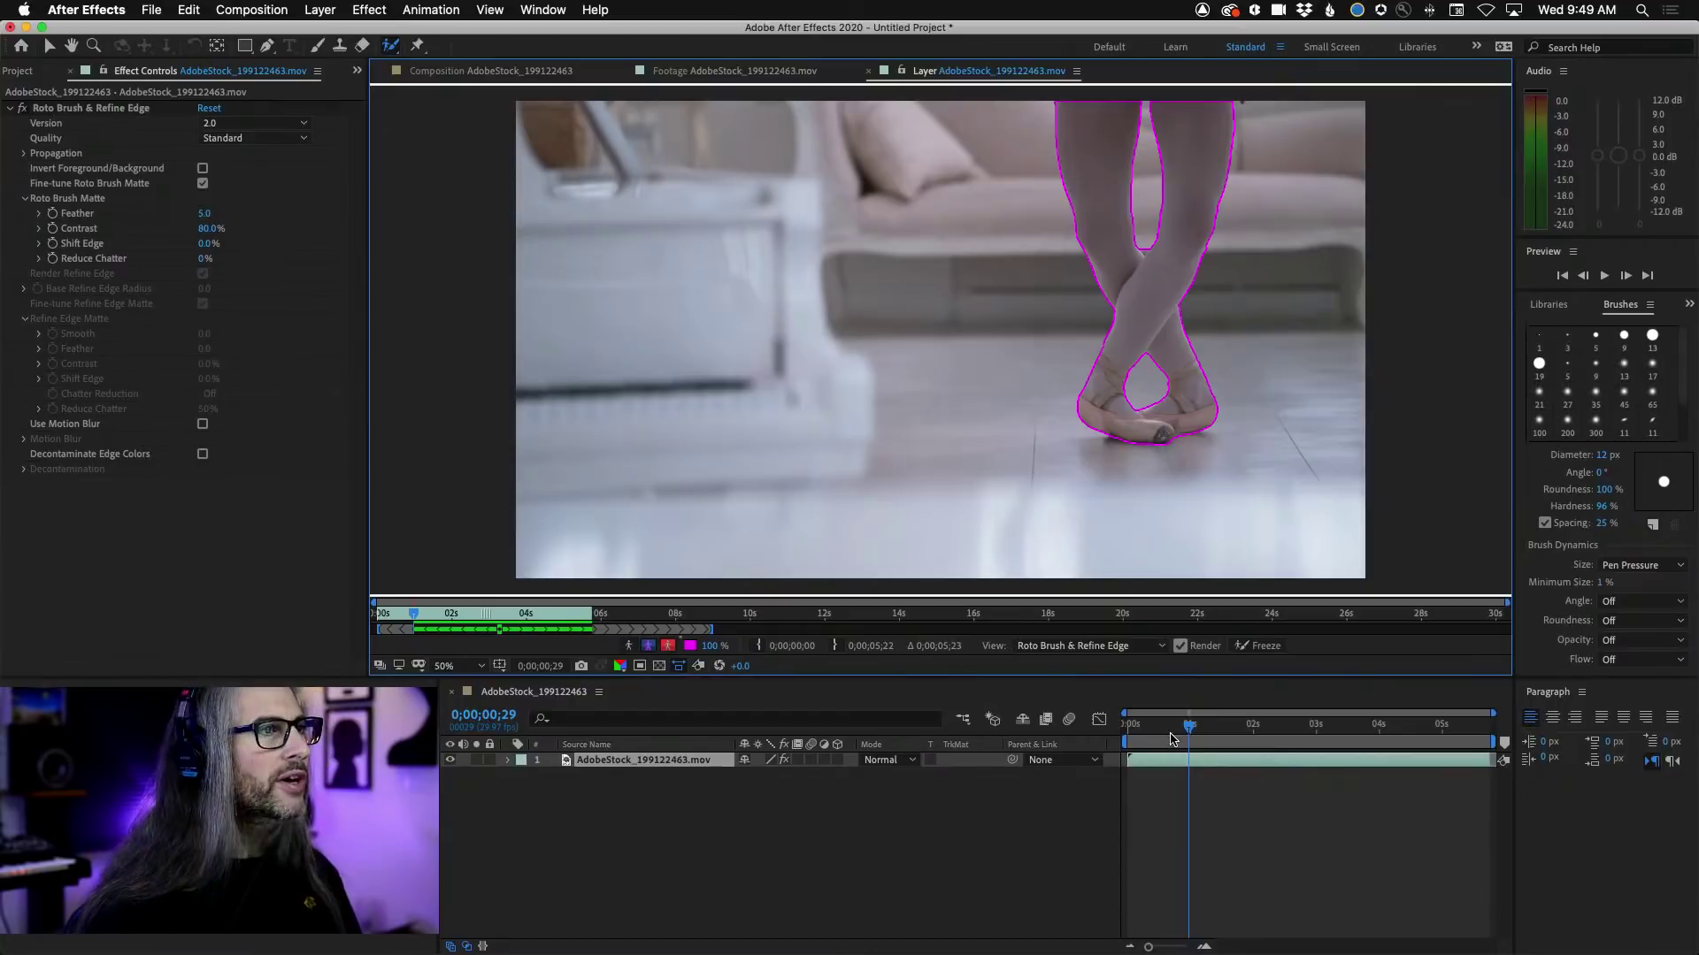
Step: Step backward frame by frame from 0;00;00;29 to 0;00;00;14 to propagate the corrected leg gap, checking the outline
click(1583, 276)
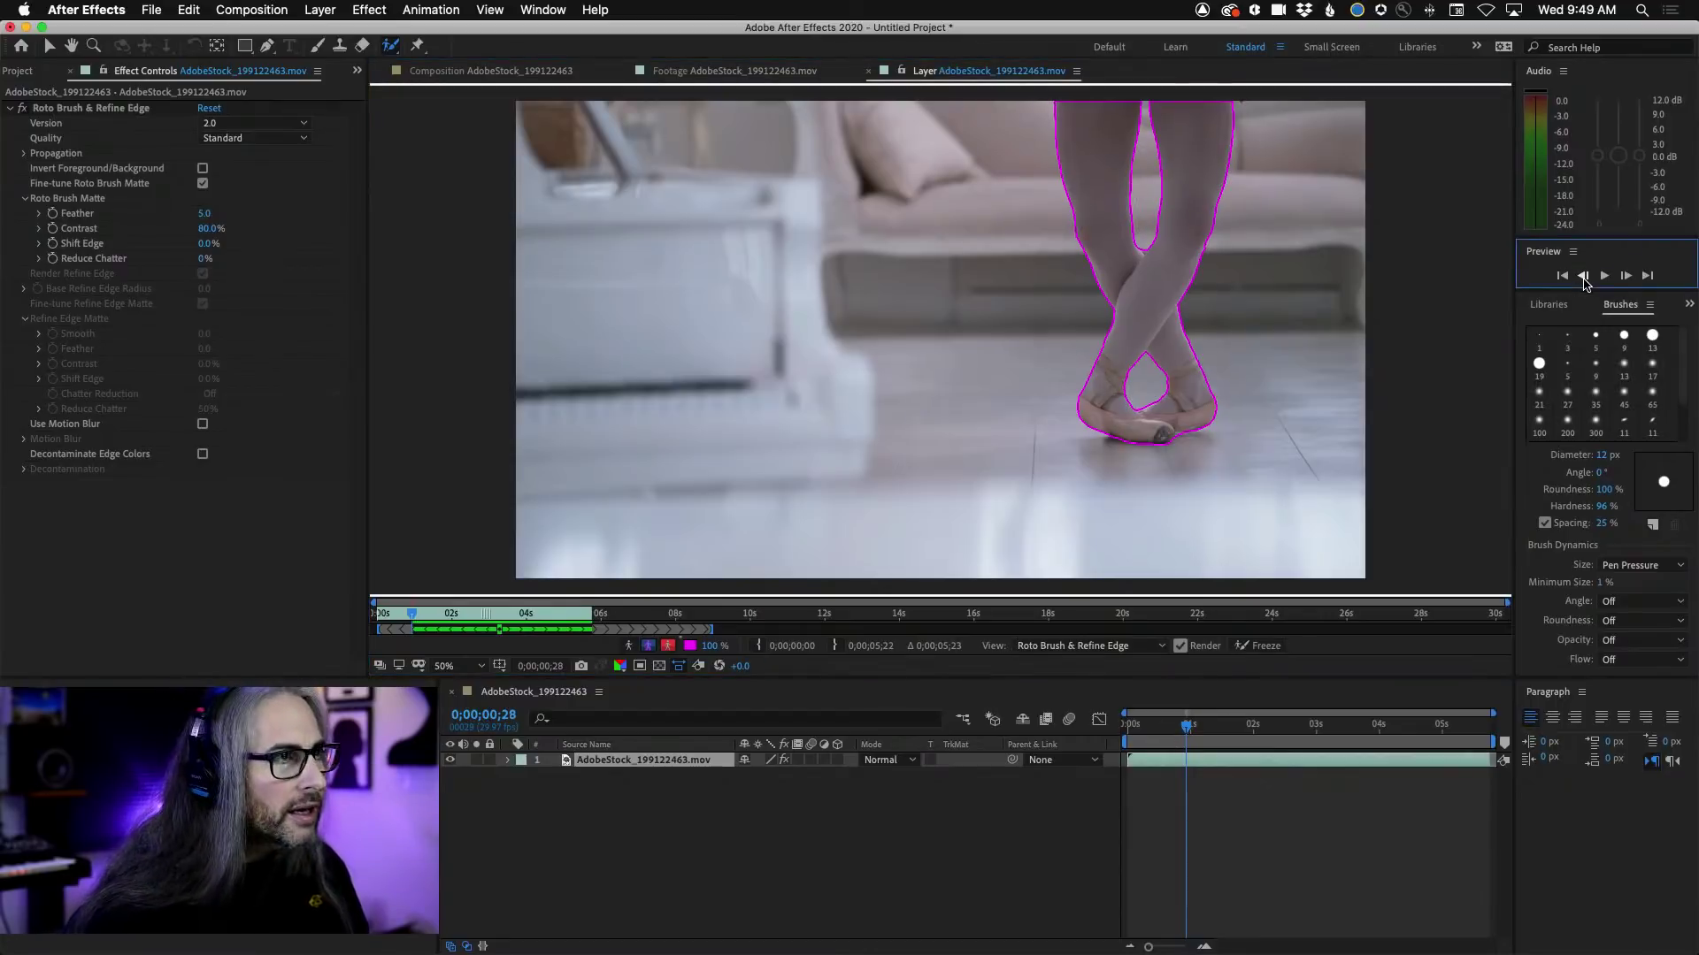
click(1583, 276)
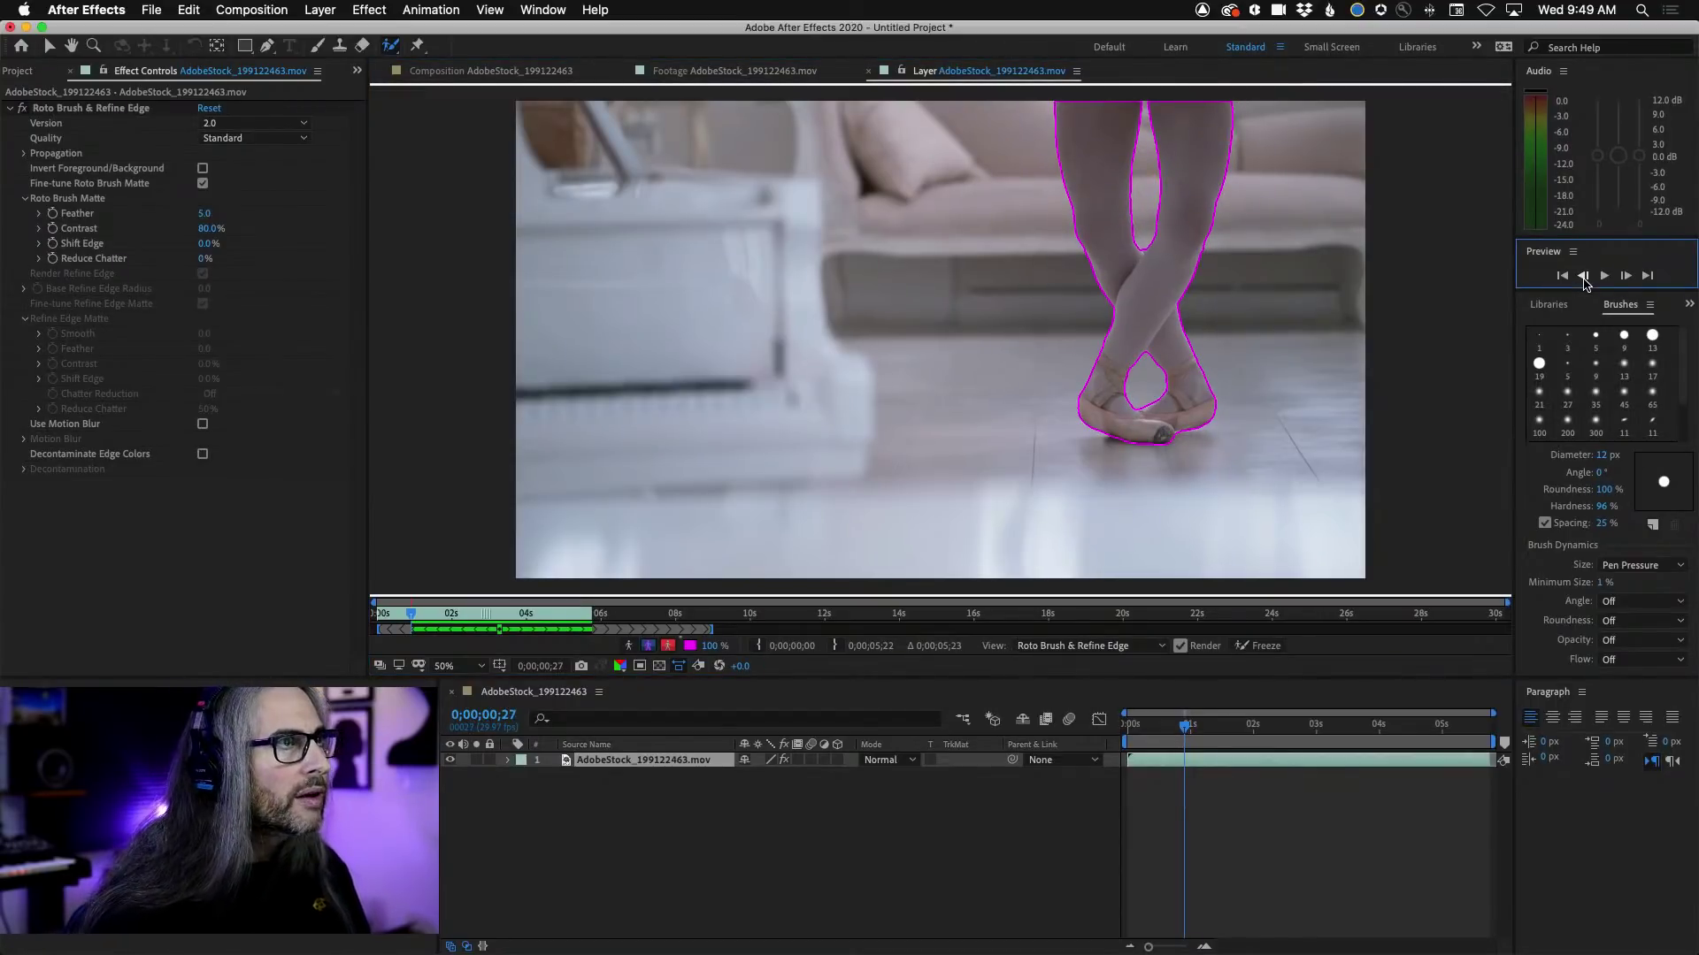
click(1583, 276)
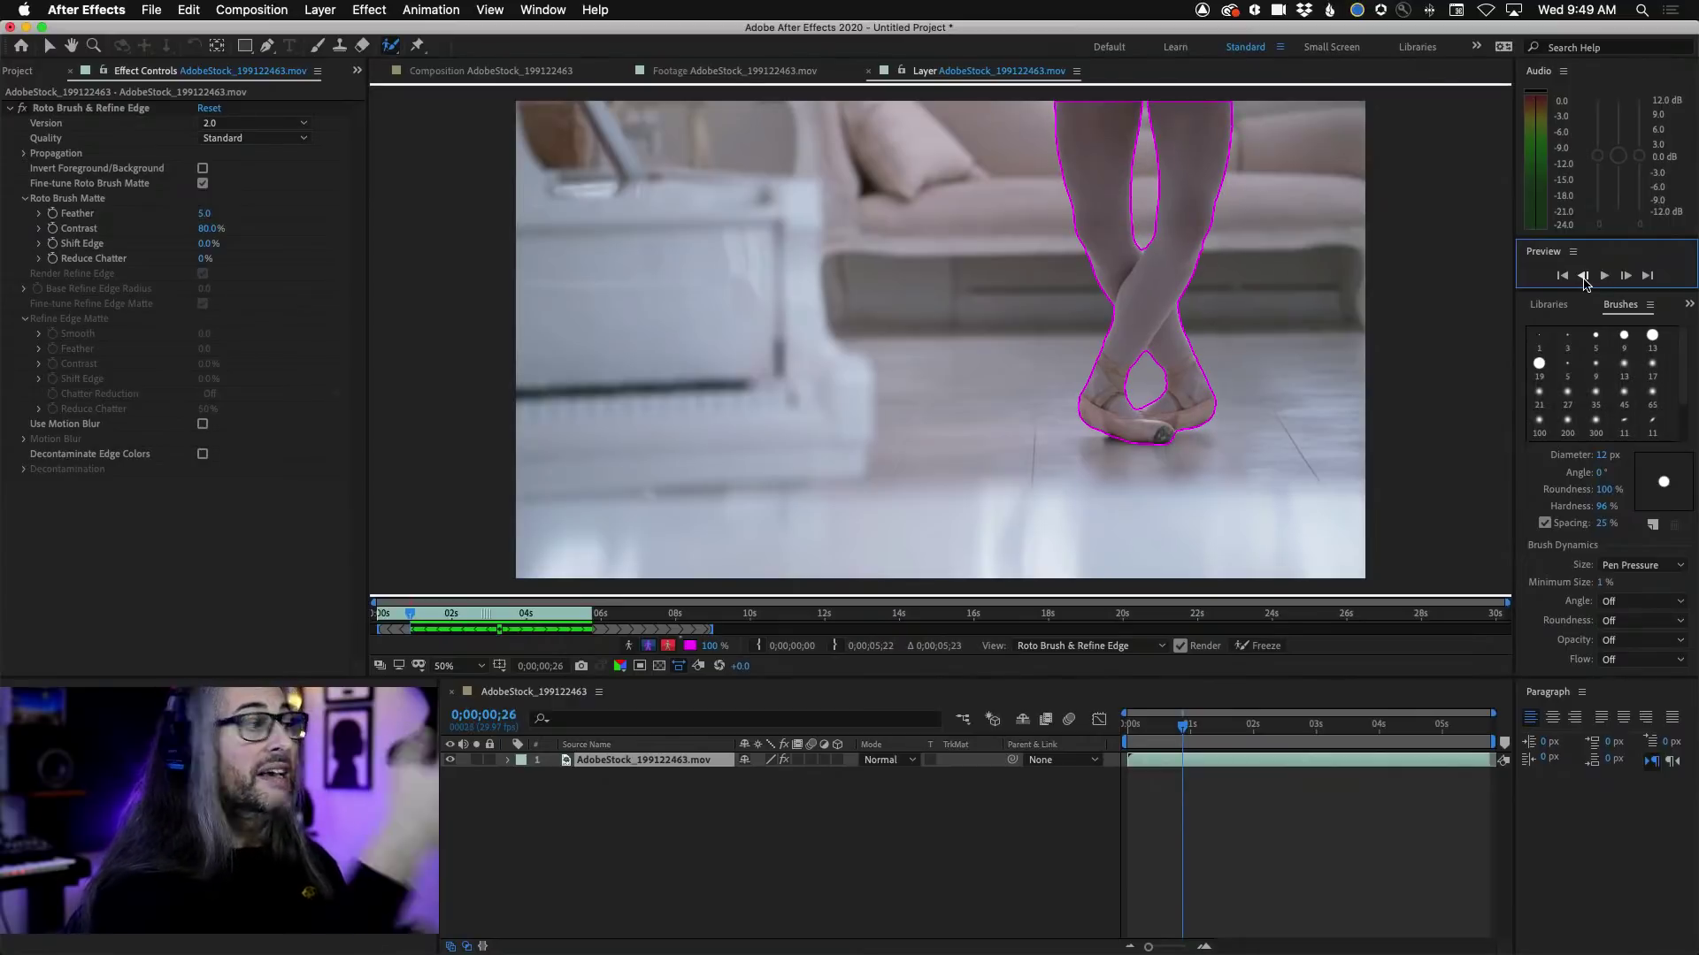
click(1583, 276)
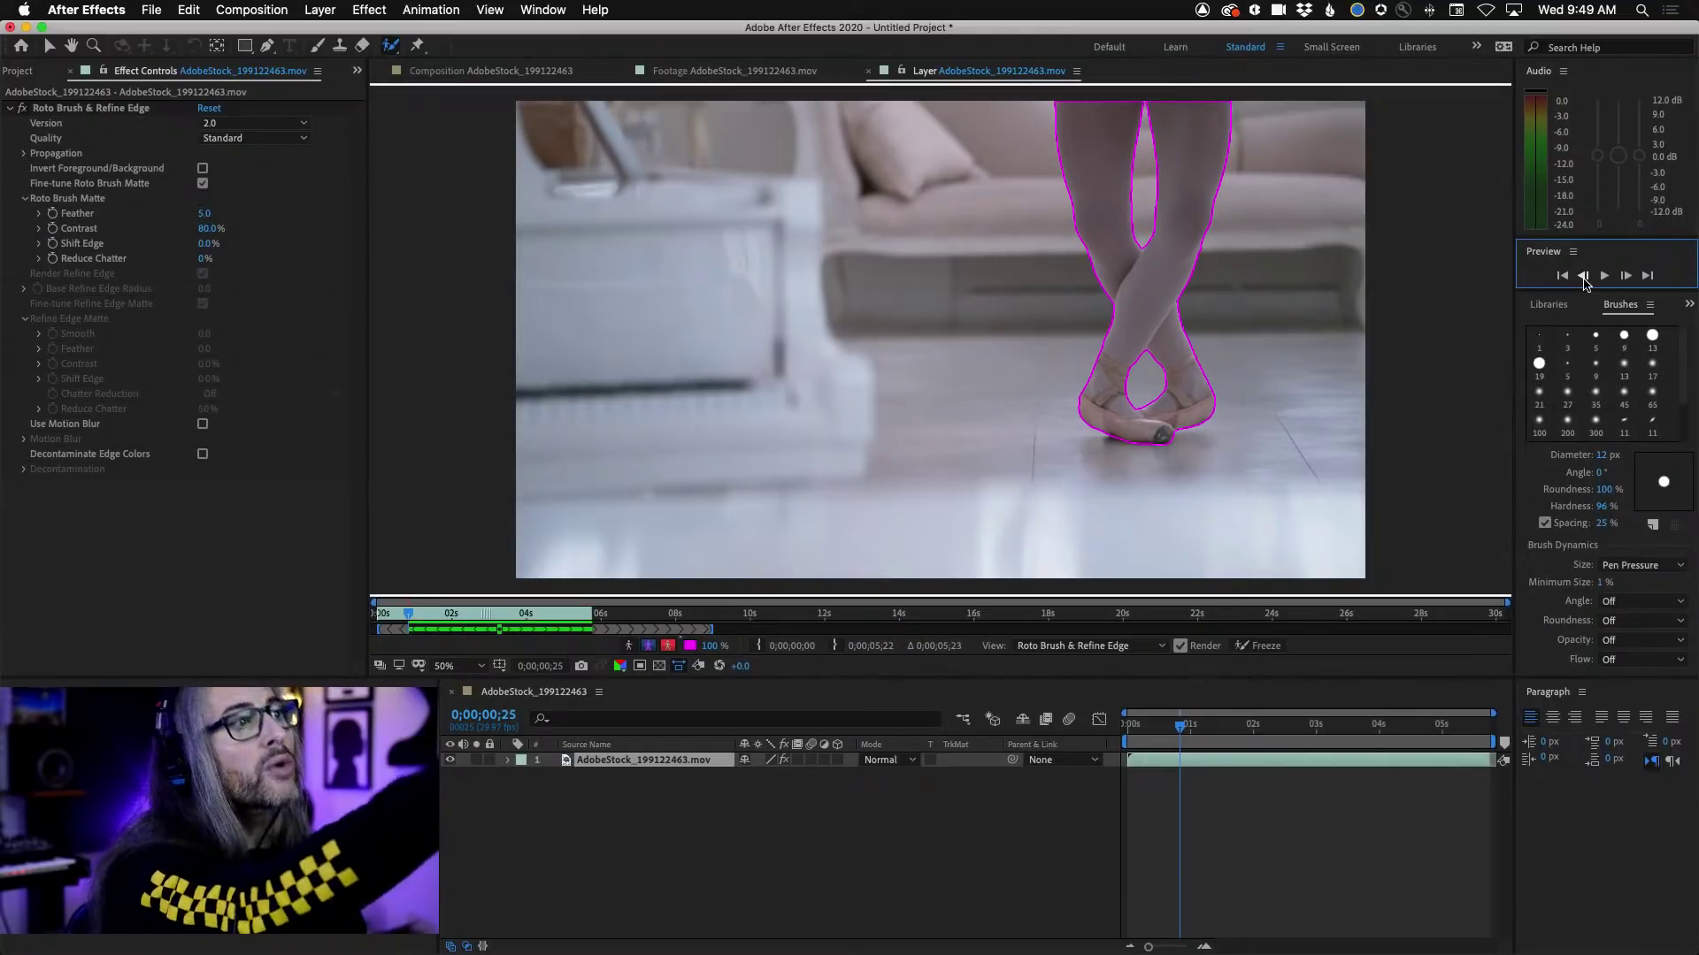
click(1583, 276)
click(1583, 276)
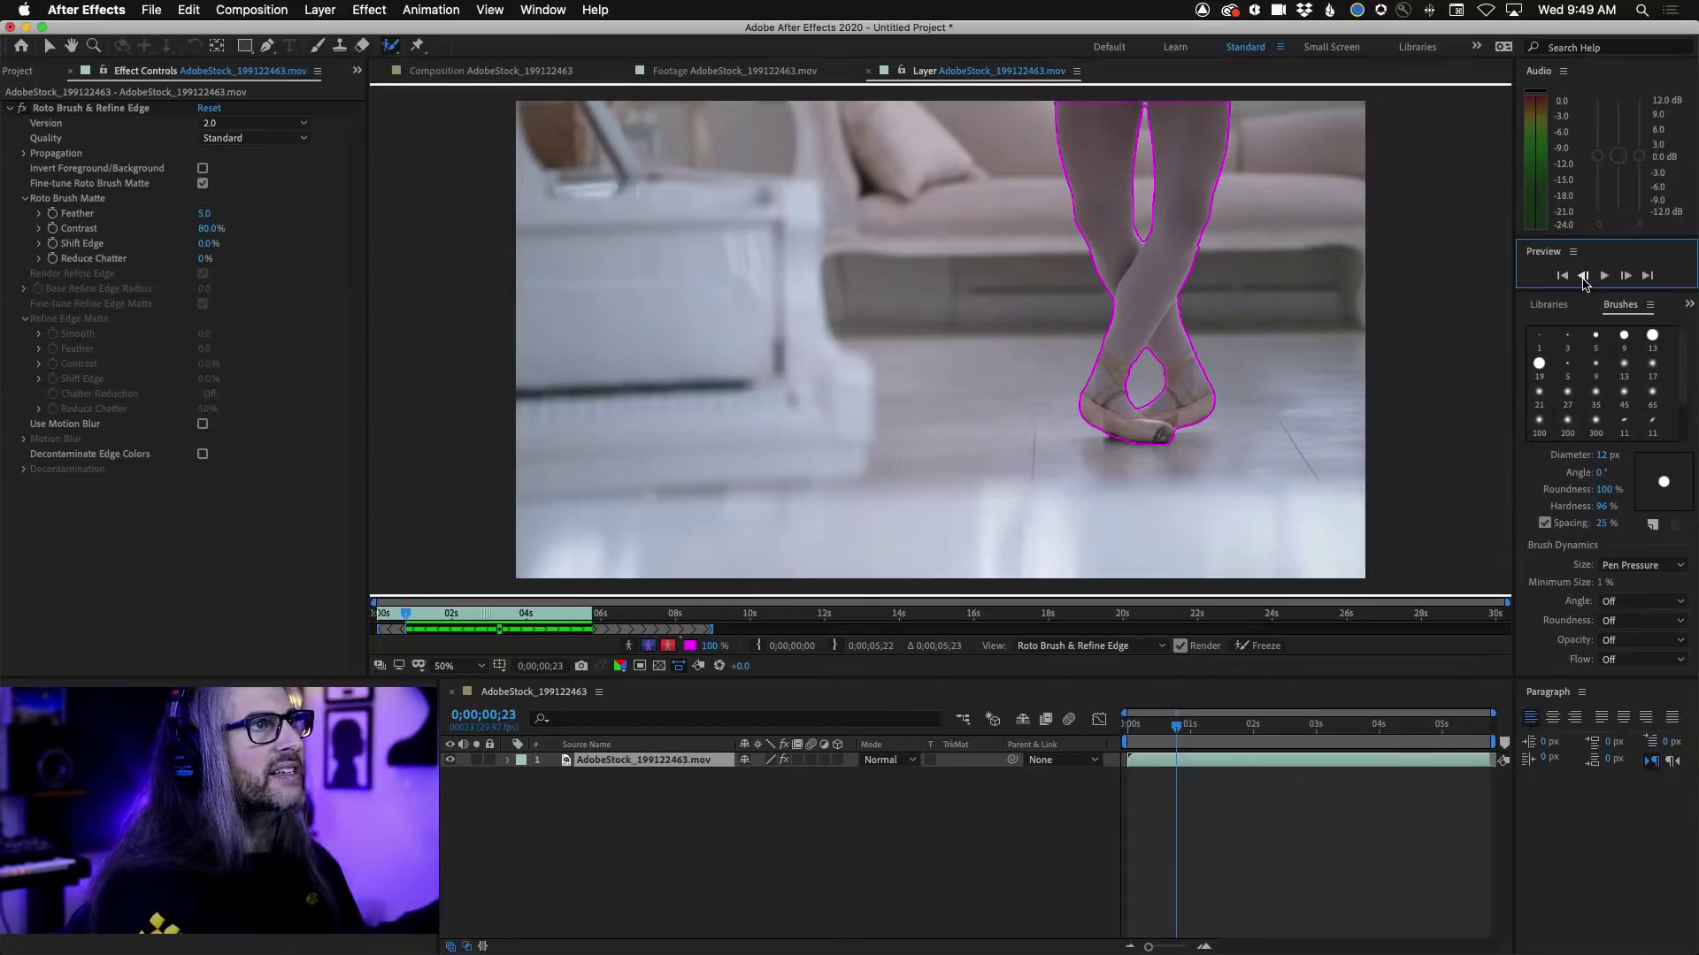
click(1582, 276)
click(1583, 276)
click(1583, 276)
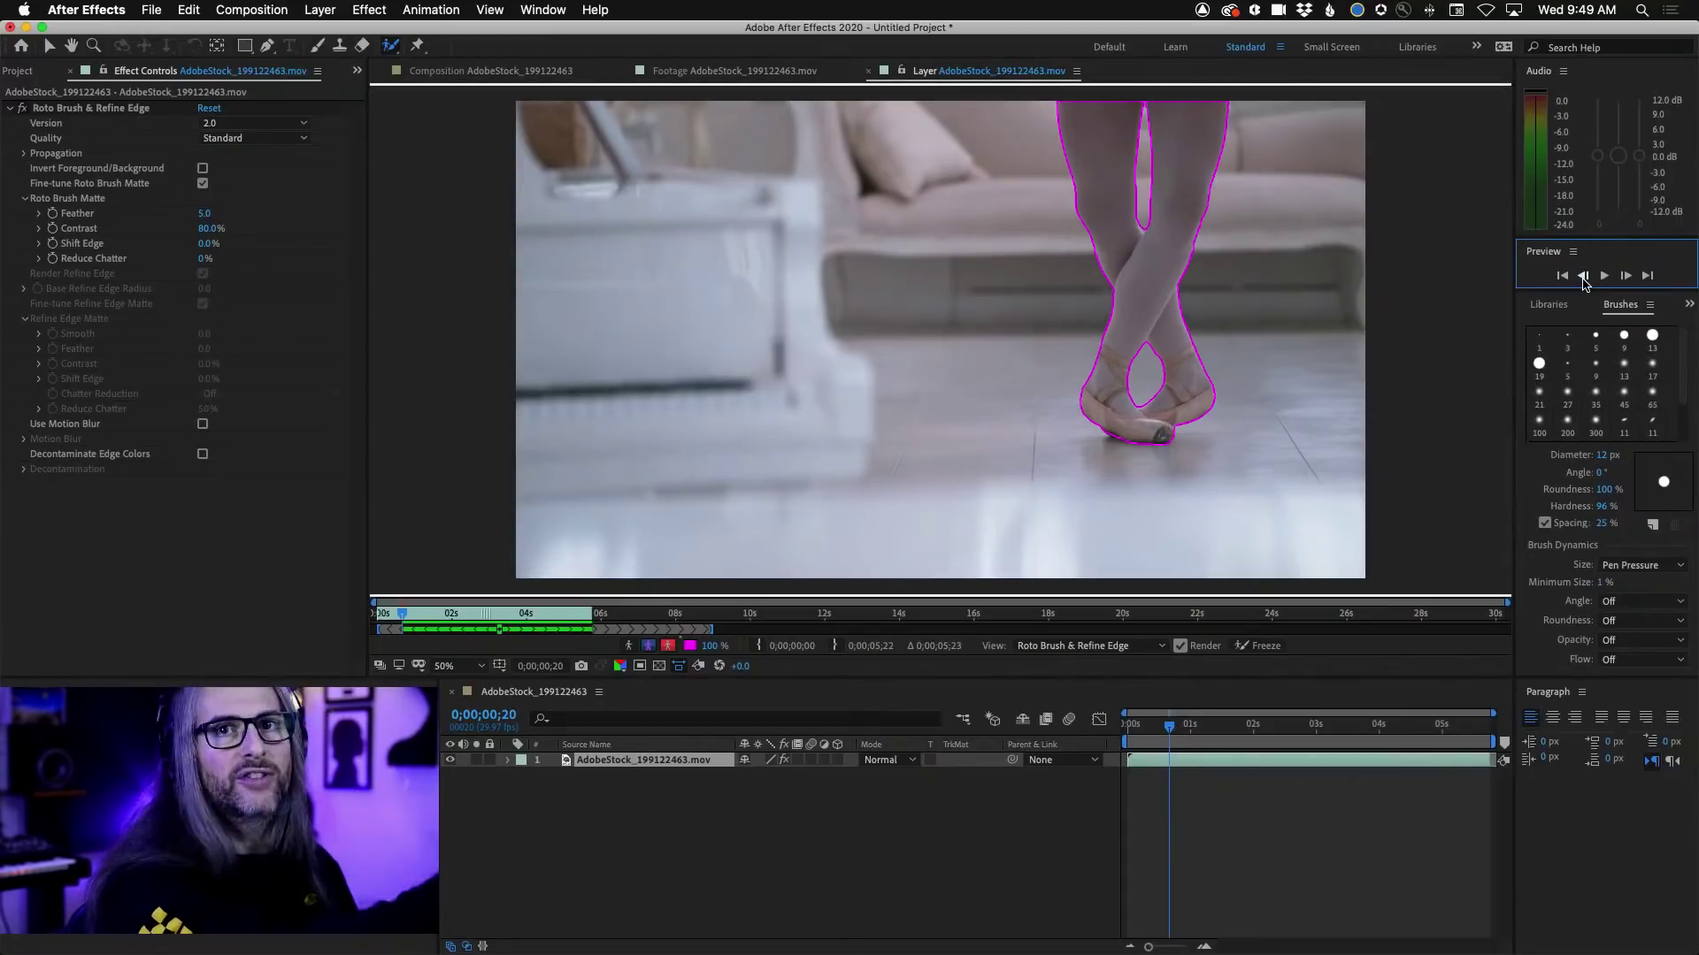
click(1583, 276)
click(1582, 276)
click(1583, 276)
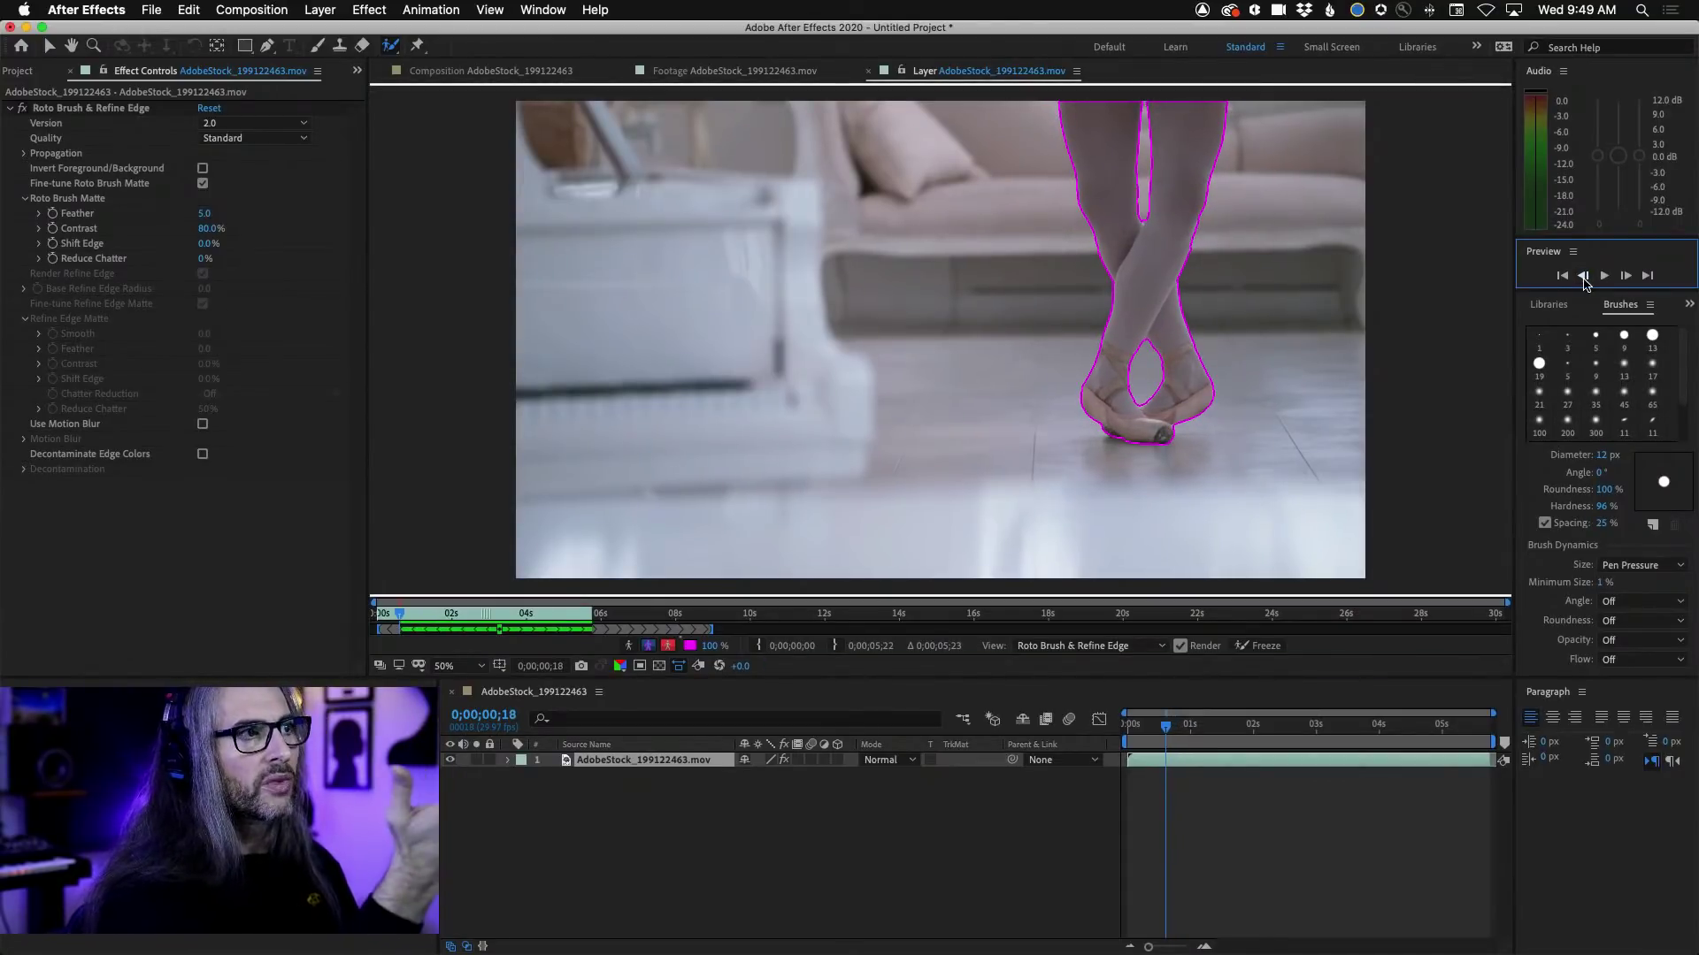
click(1583, 276)
click(1582, 276)
click(1583, 276)
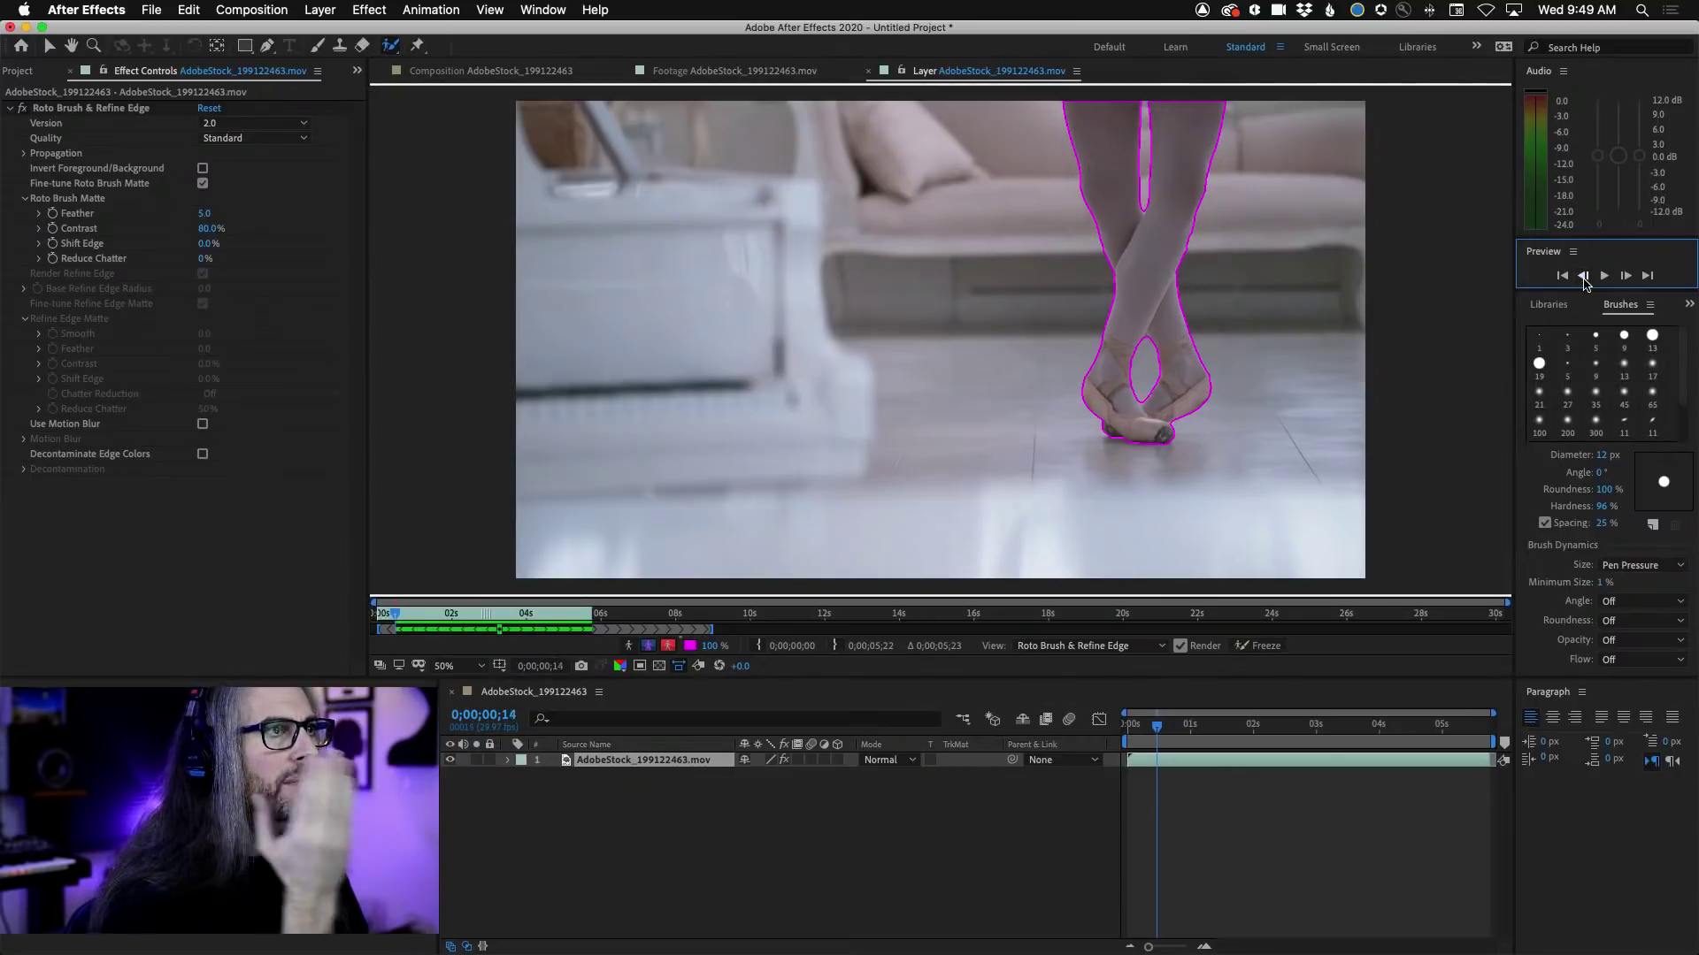
Step: Play back the clip to check the propagated Roto Brush outline, stopping at 0;00;04;17
click(1216, 630)
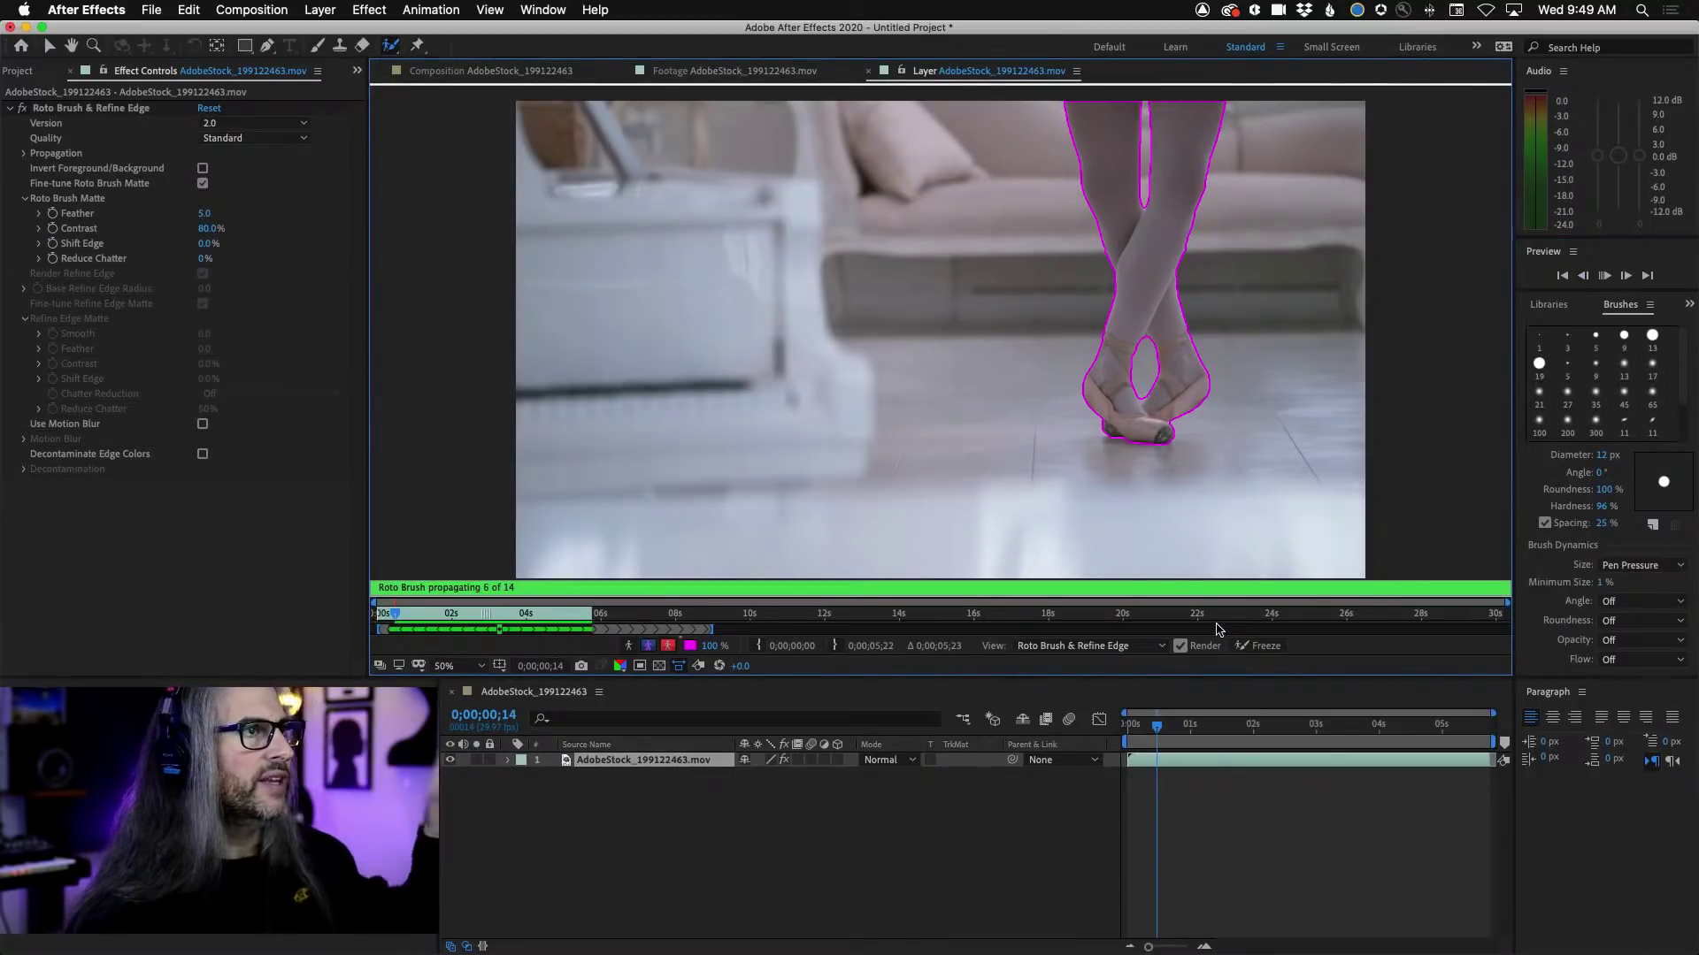
key(space)
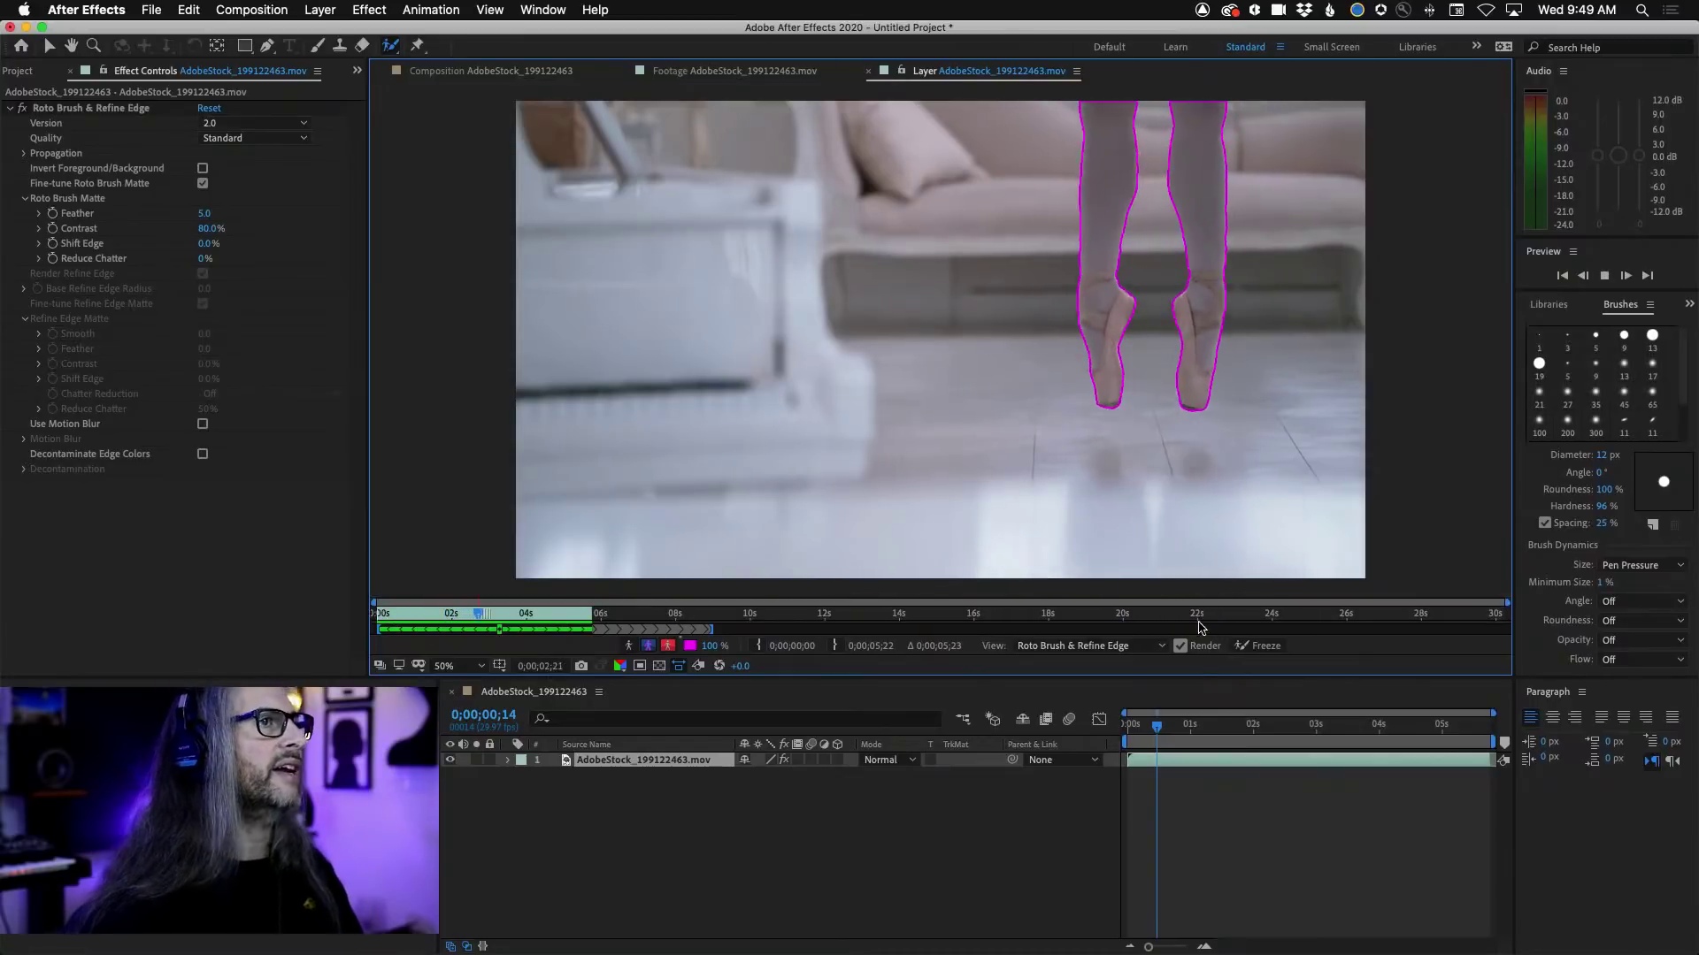
key(space)
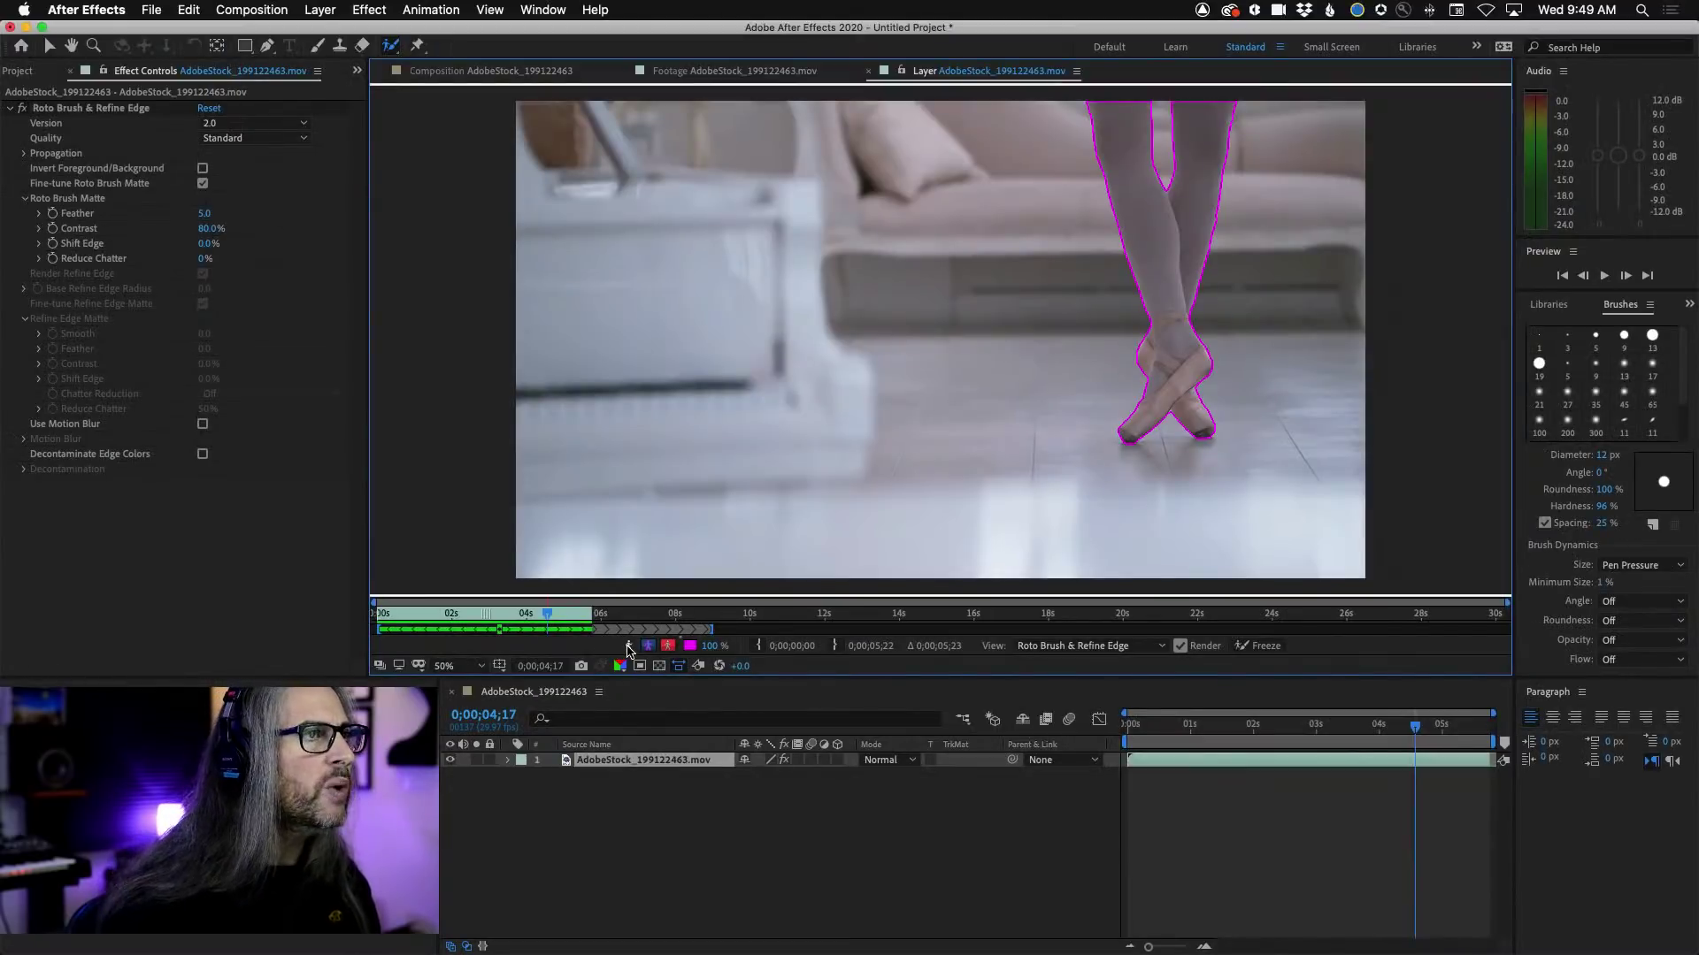
Step: Inspect the legs' alpha matte by scrubbing to 0;00;02;27, and compare it with the cutout over black
click(628, 648)
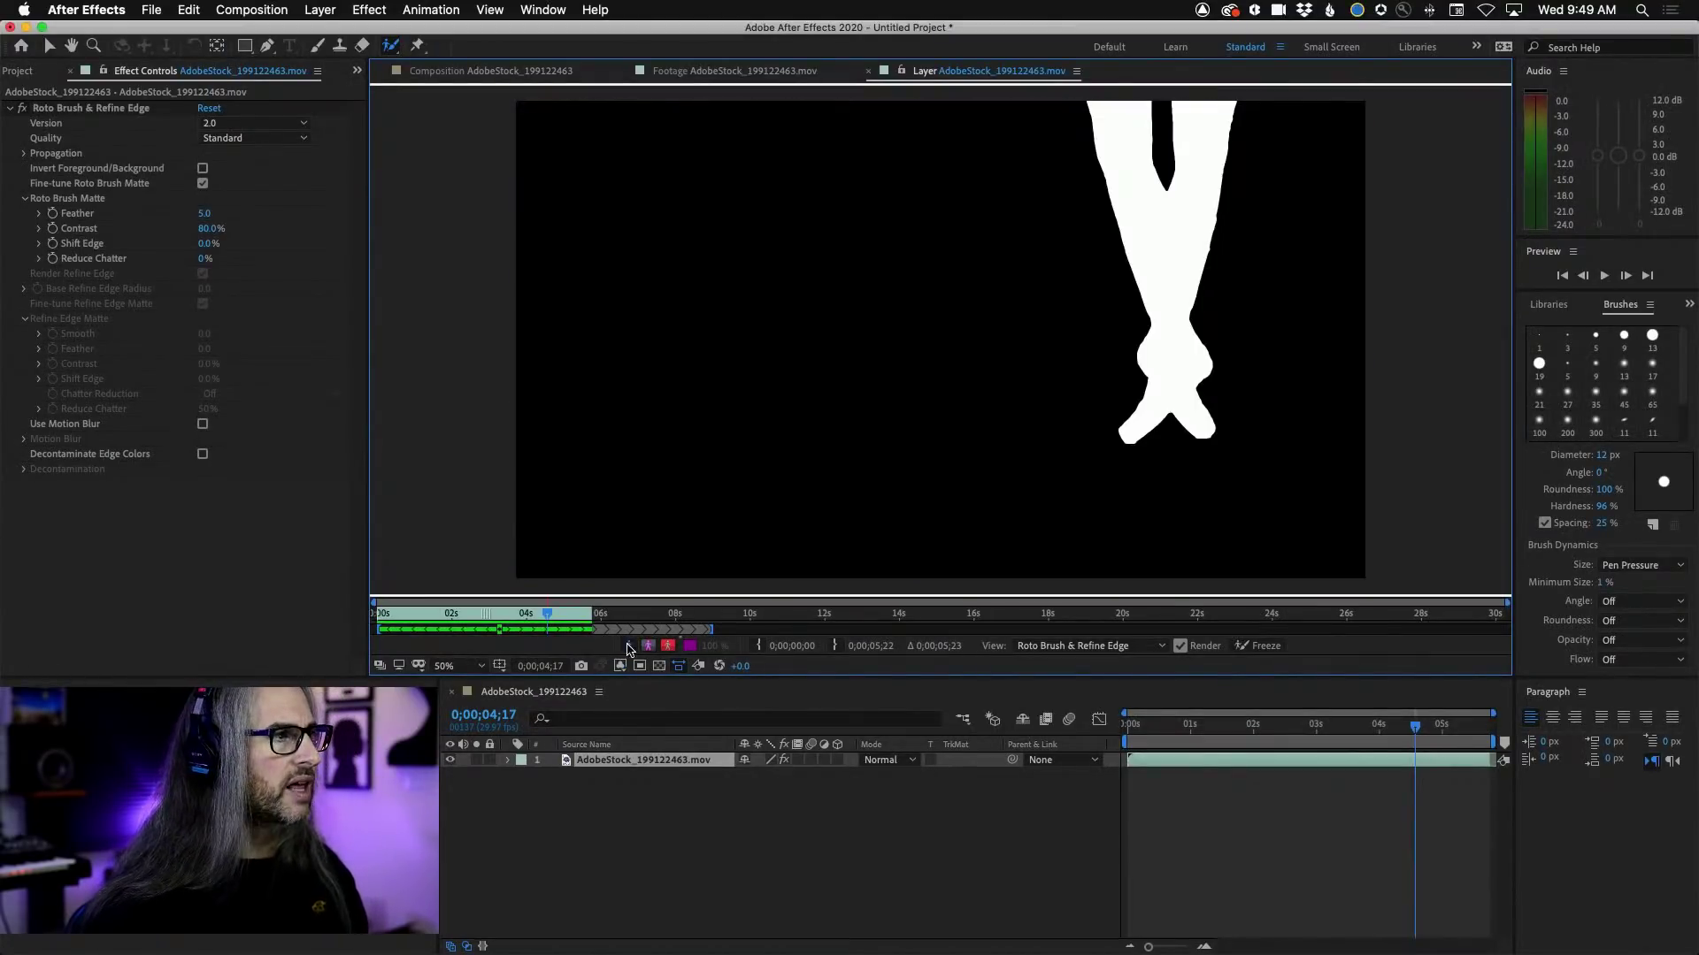
drag(1415, 726, 1454, 733)
drag(1385, 737, 1314, 727)
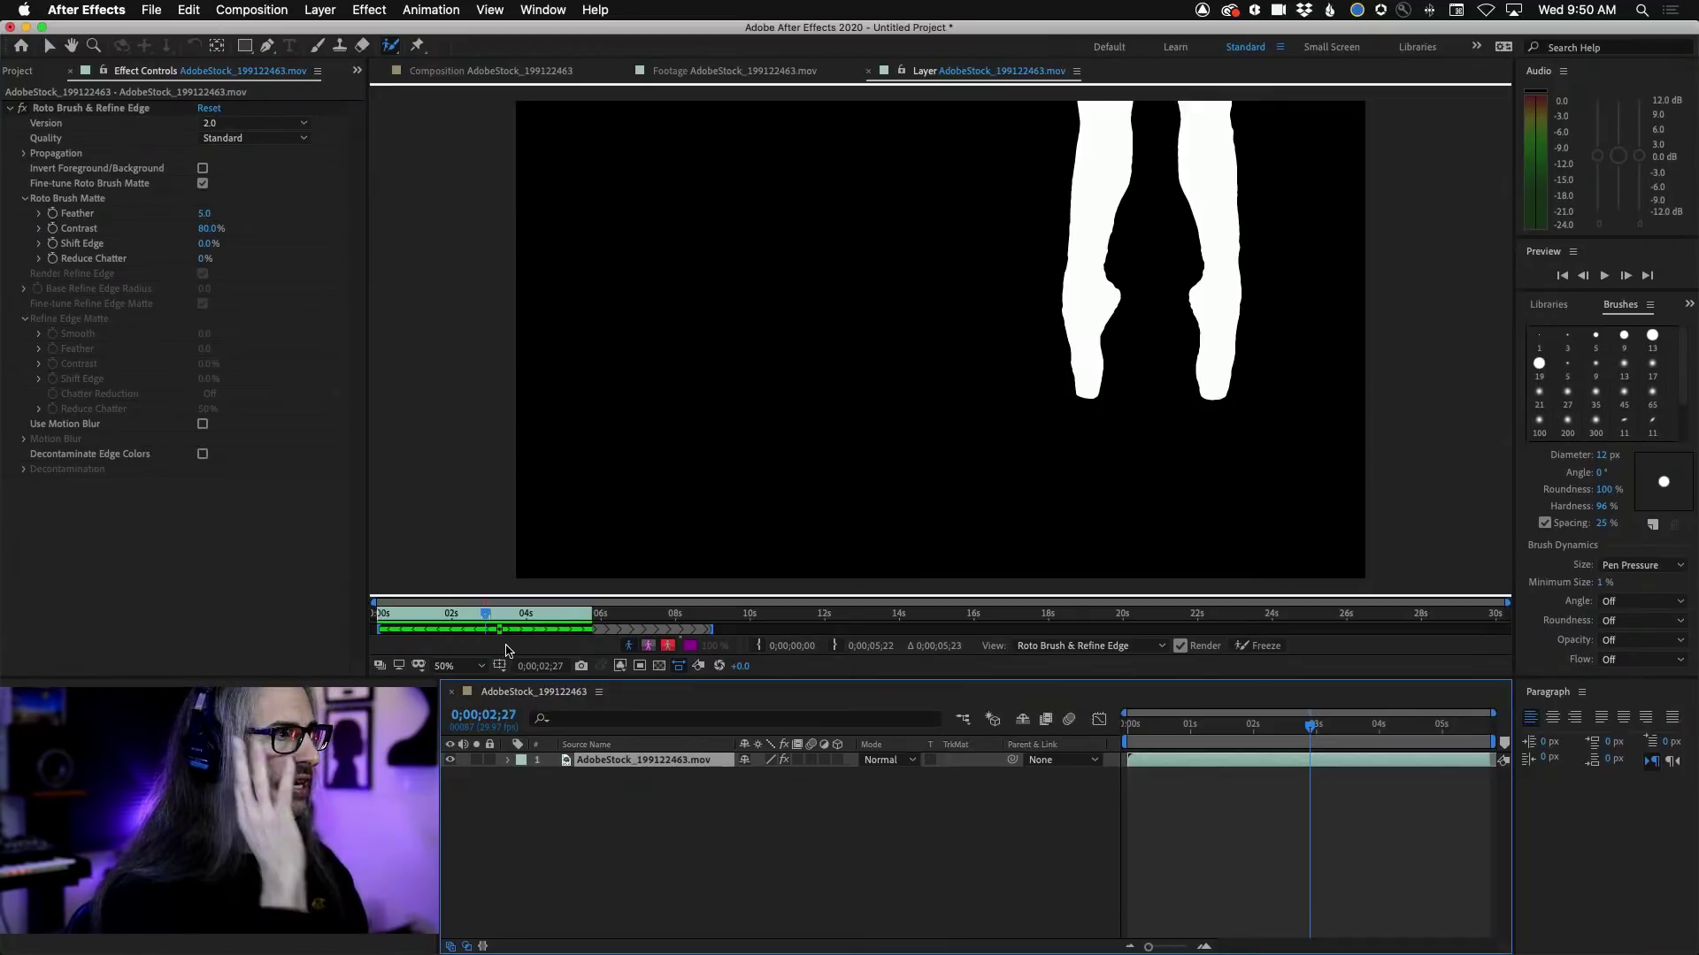
click(629, 646)
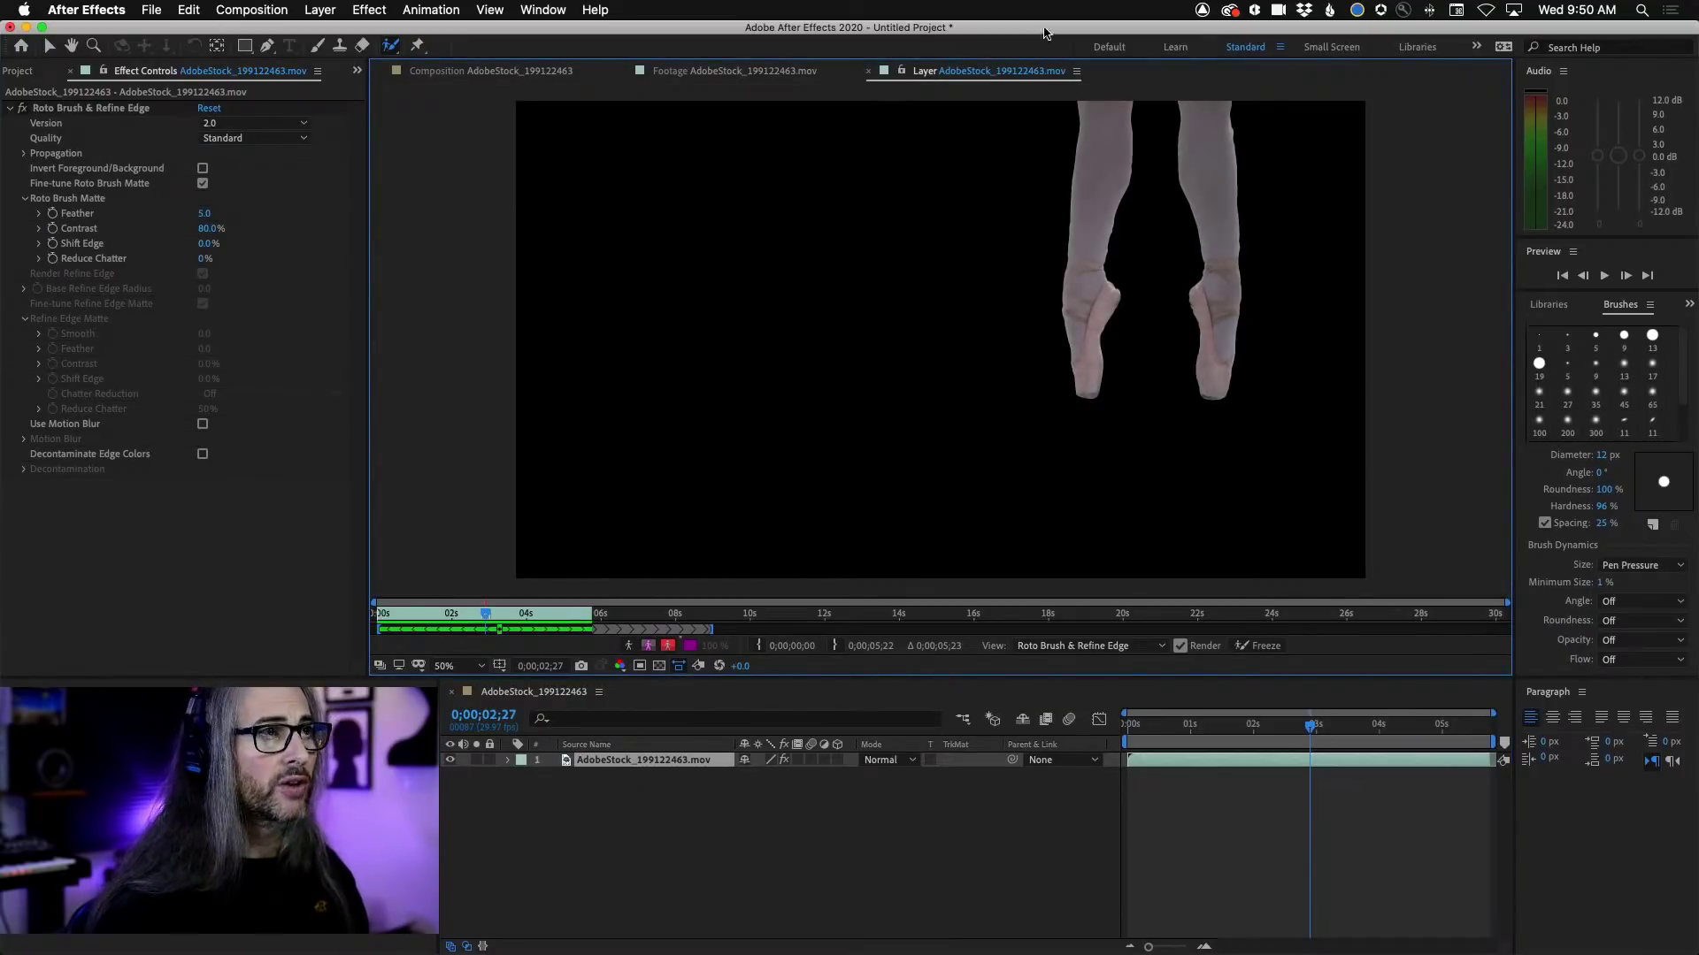
click(629, 646)
click(630, 647)
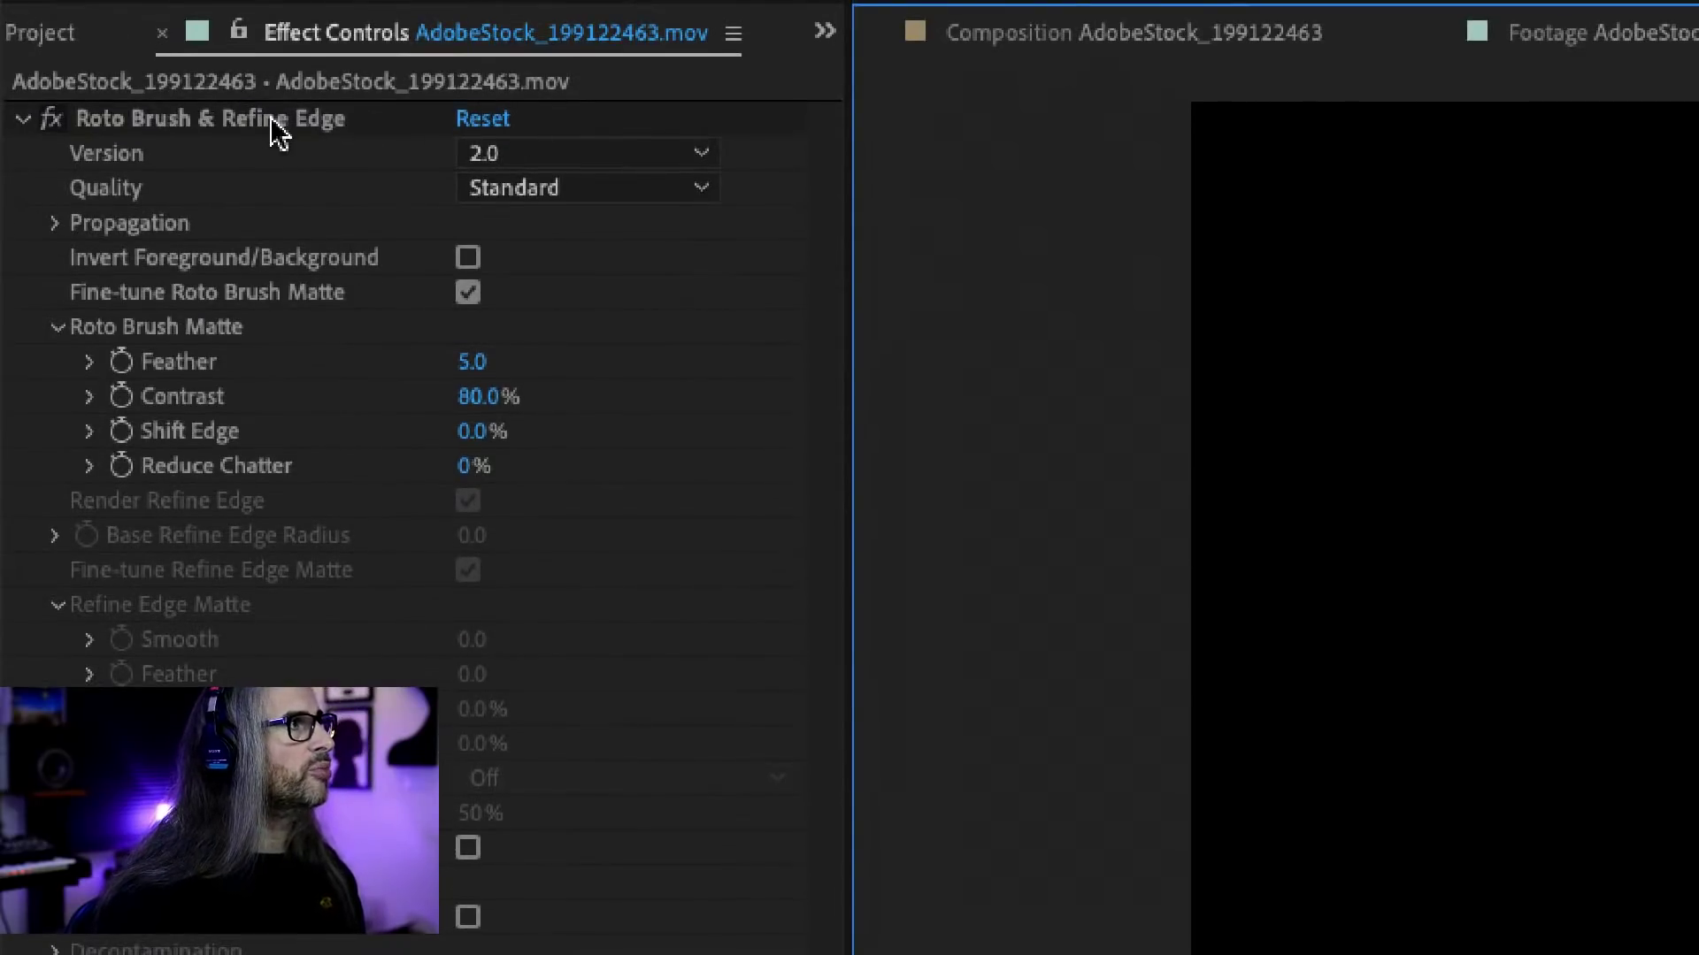
Step: Try different Roto Brush Matte feather amounts against the alpha matte, settle on 13.1, and return to the cutout view
click(639, 190)
click(807, 196)
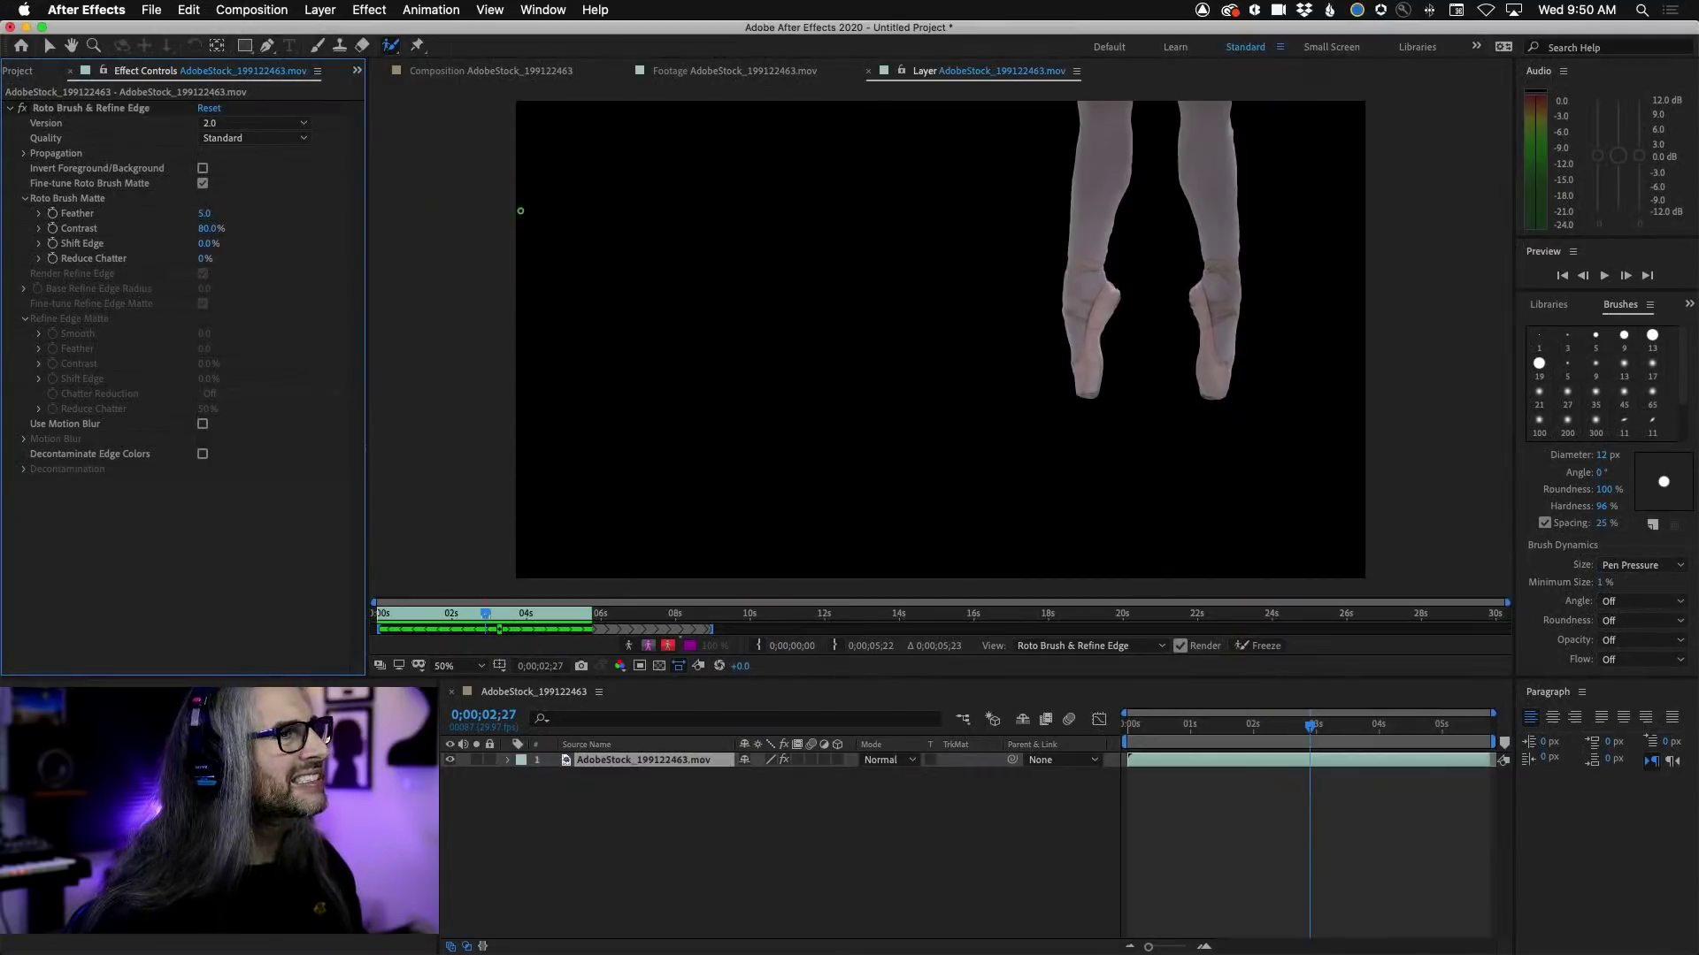
drag(203, 216, 217, 212)
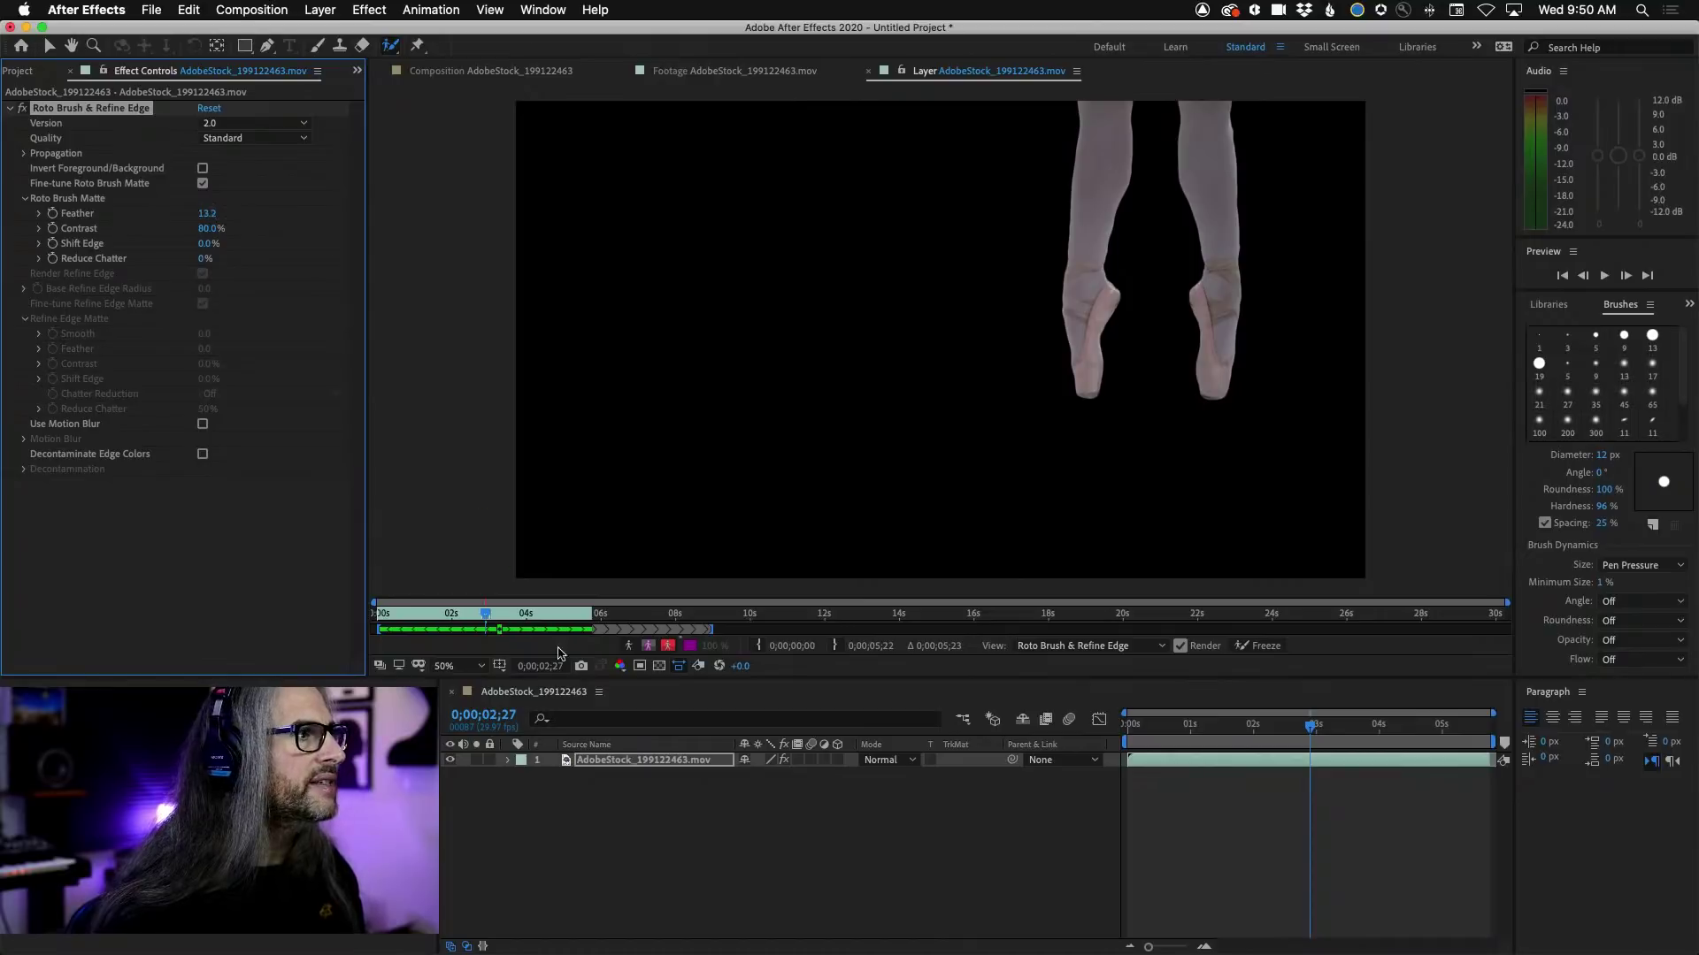
click(629, 644)
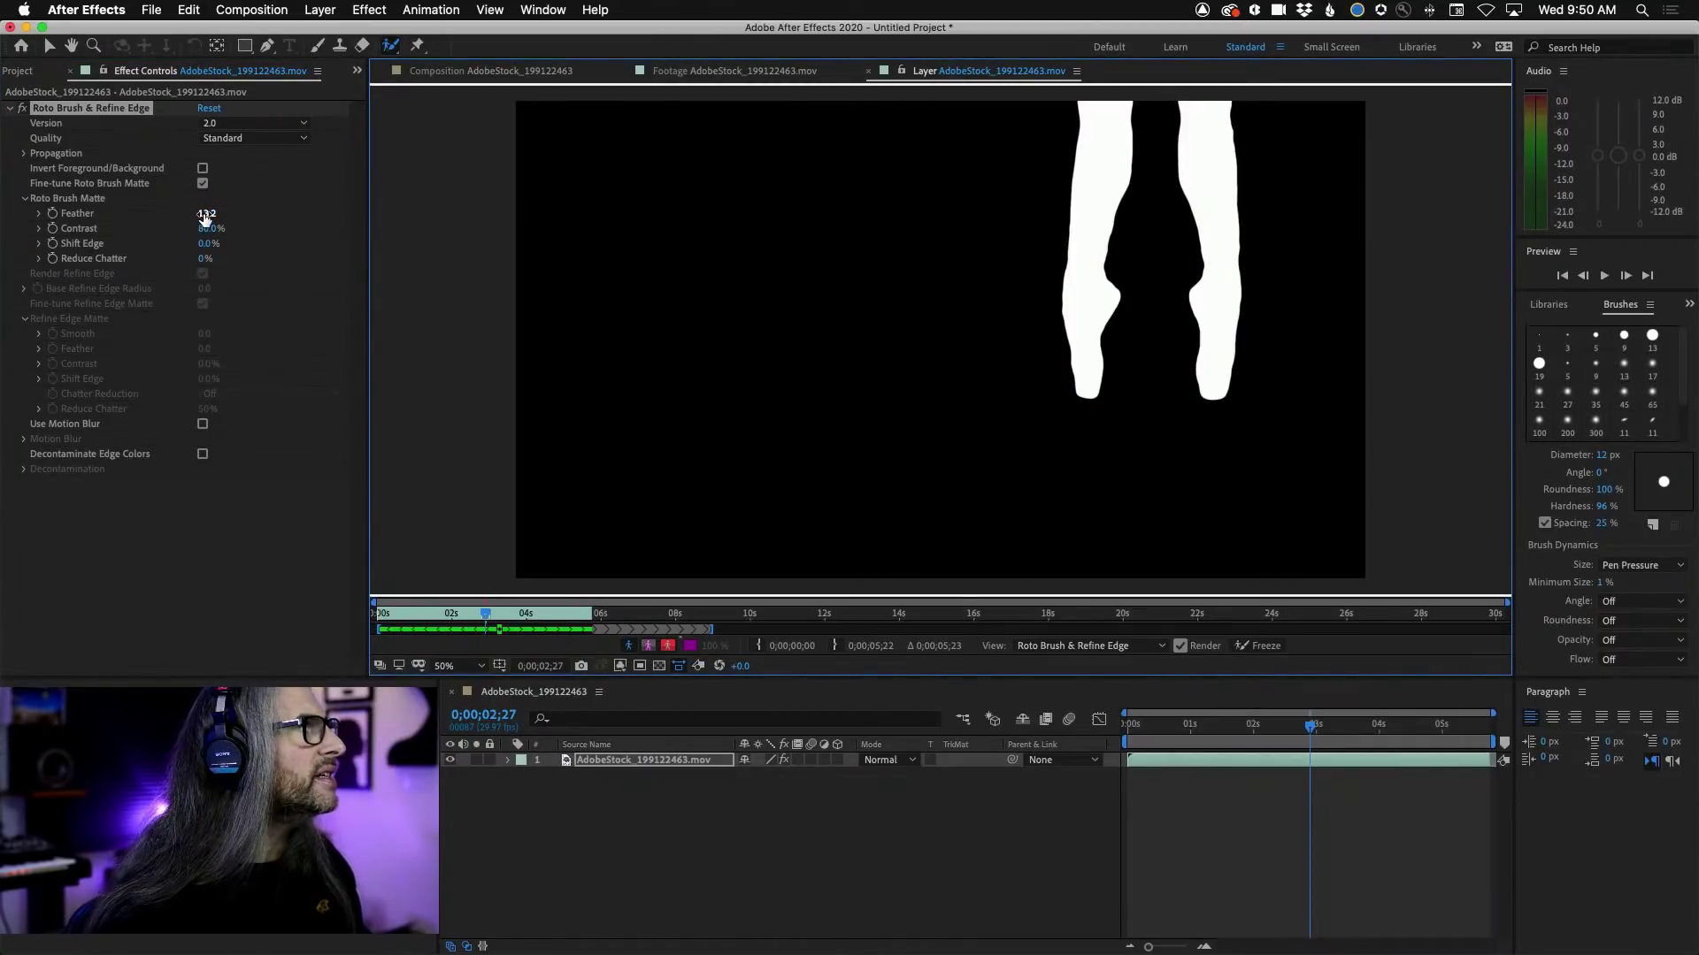
drag(205, 217, 144, 218)
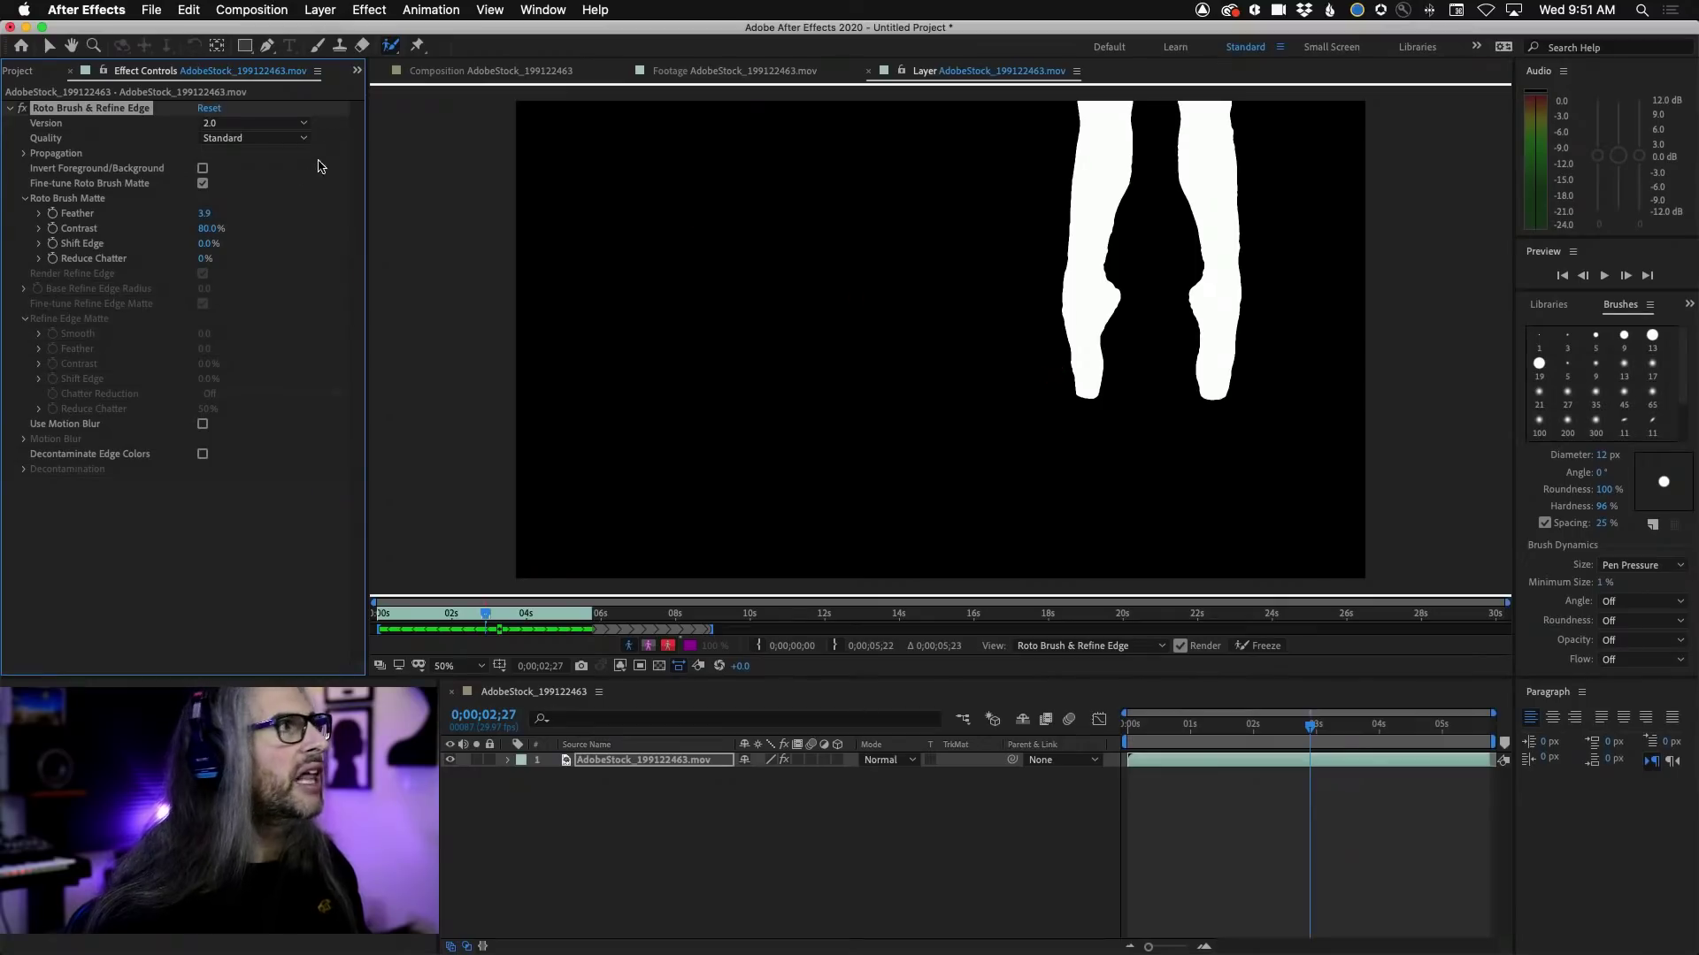
drag(258, 216, 281, 216)
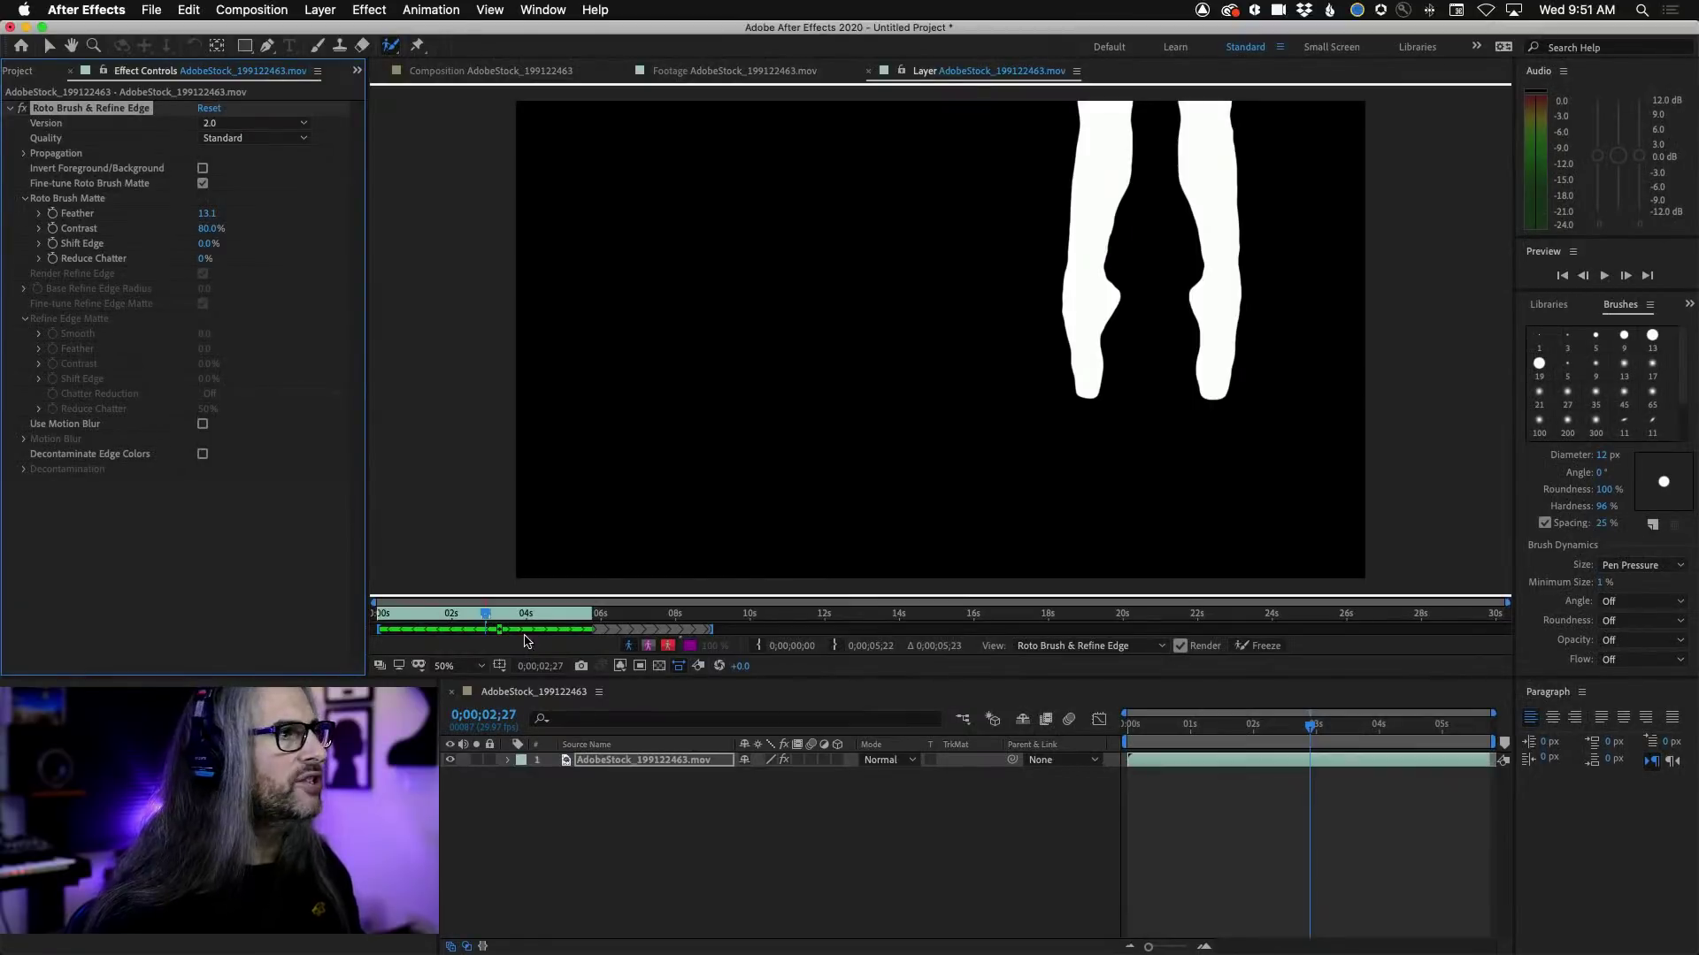
click(629, 645)
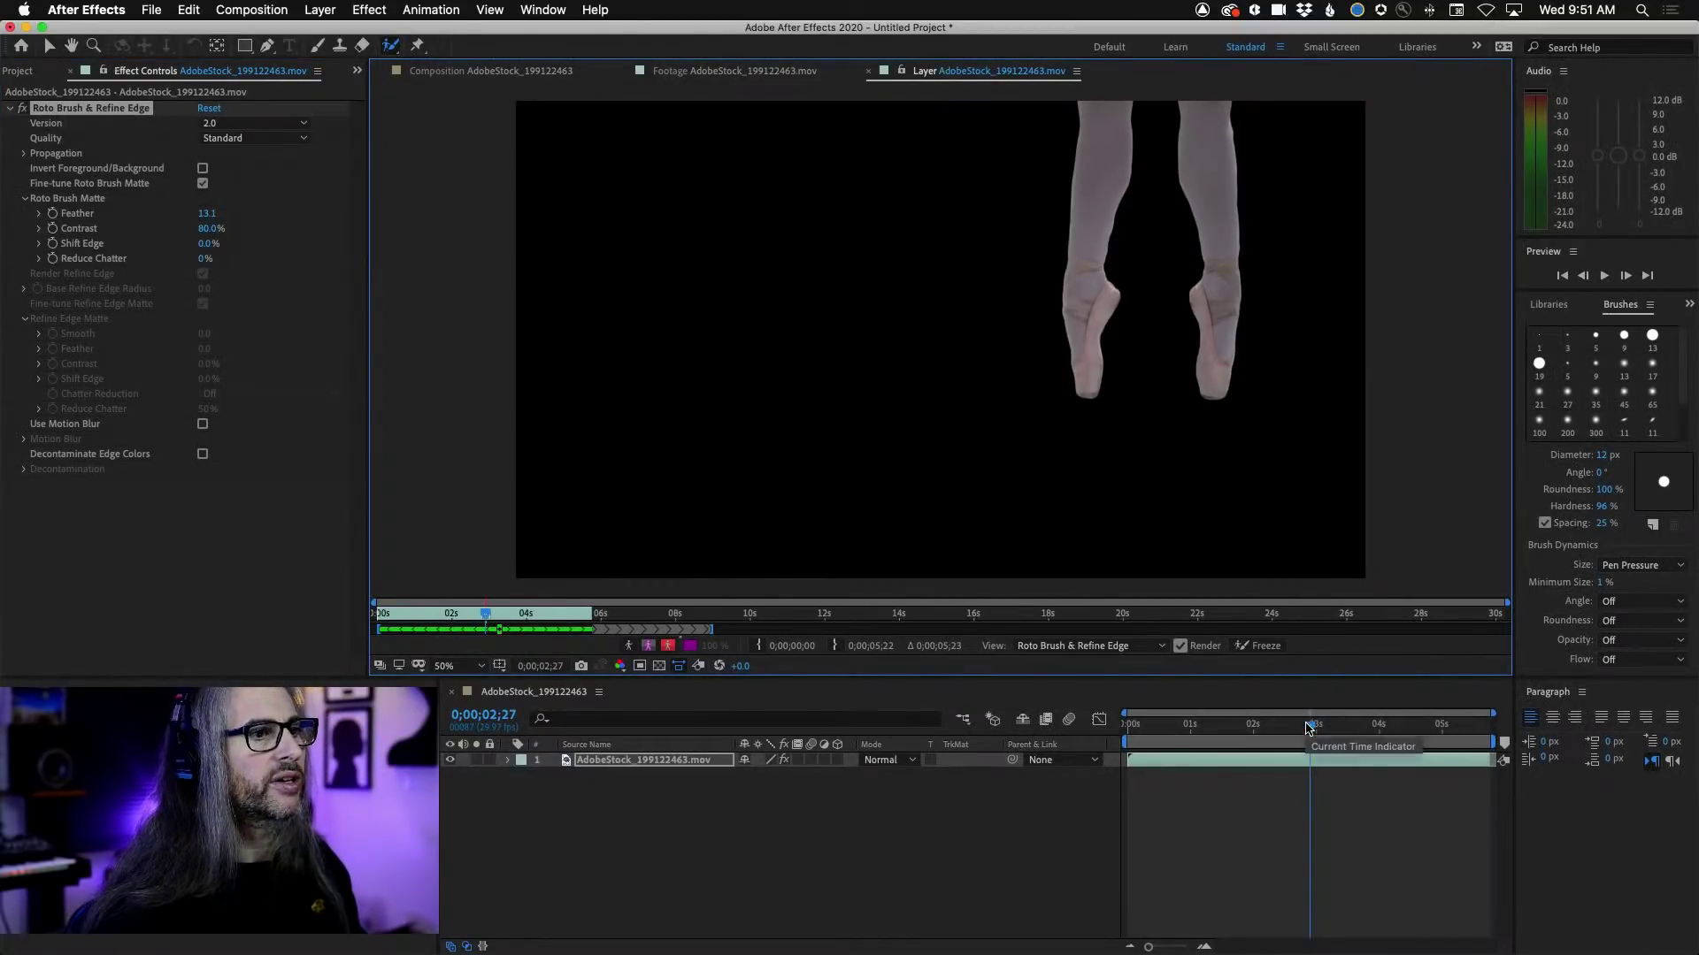
Step: At 0;00;03;05, compare the alpha boundary outline with the red alpha overlay
mouse_move(1309, 724)
mouse_down()
mouse_move(1142, 726)
mouse_move(1435, 724)
mouse_move(1263, 725)
mouse_move(1331, 727)
mouse_up()
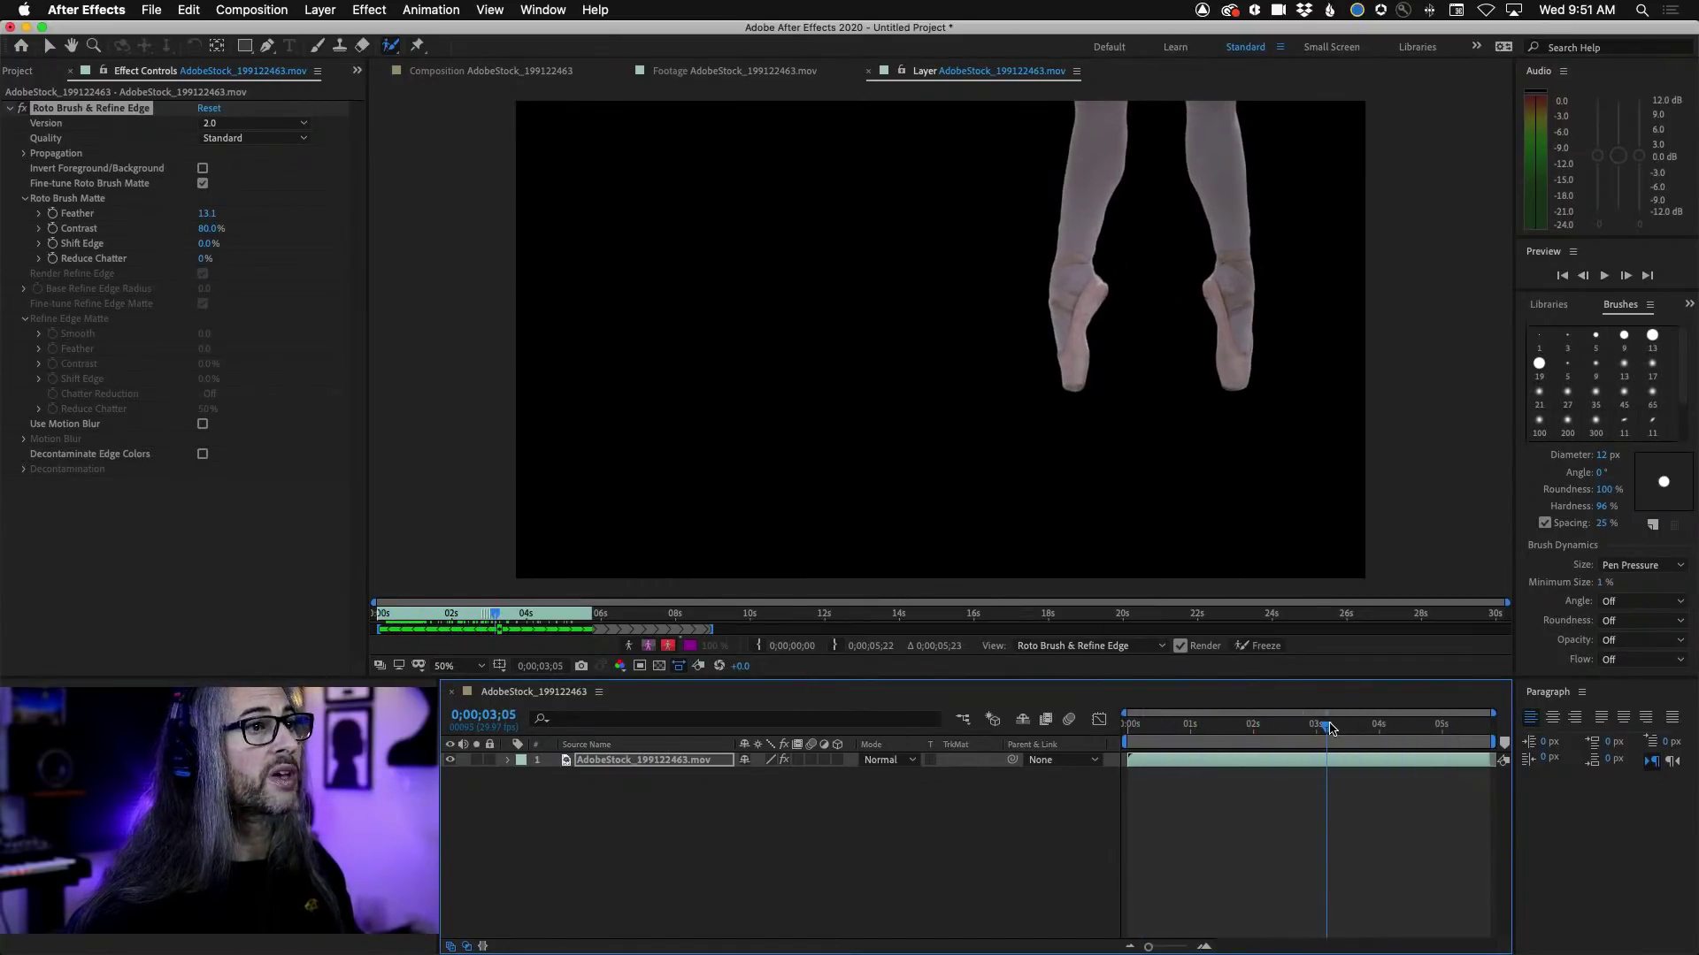
click(649, 647)
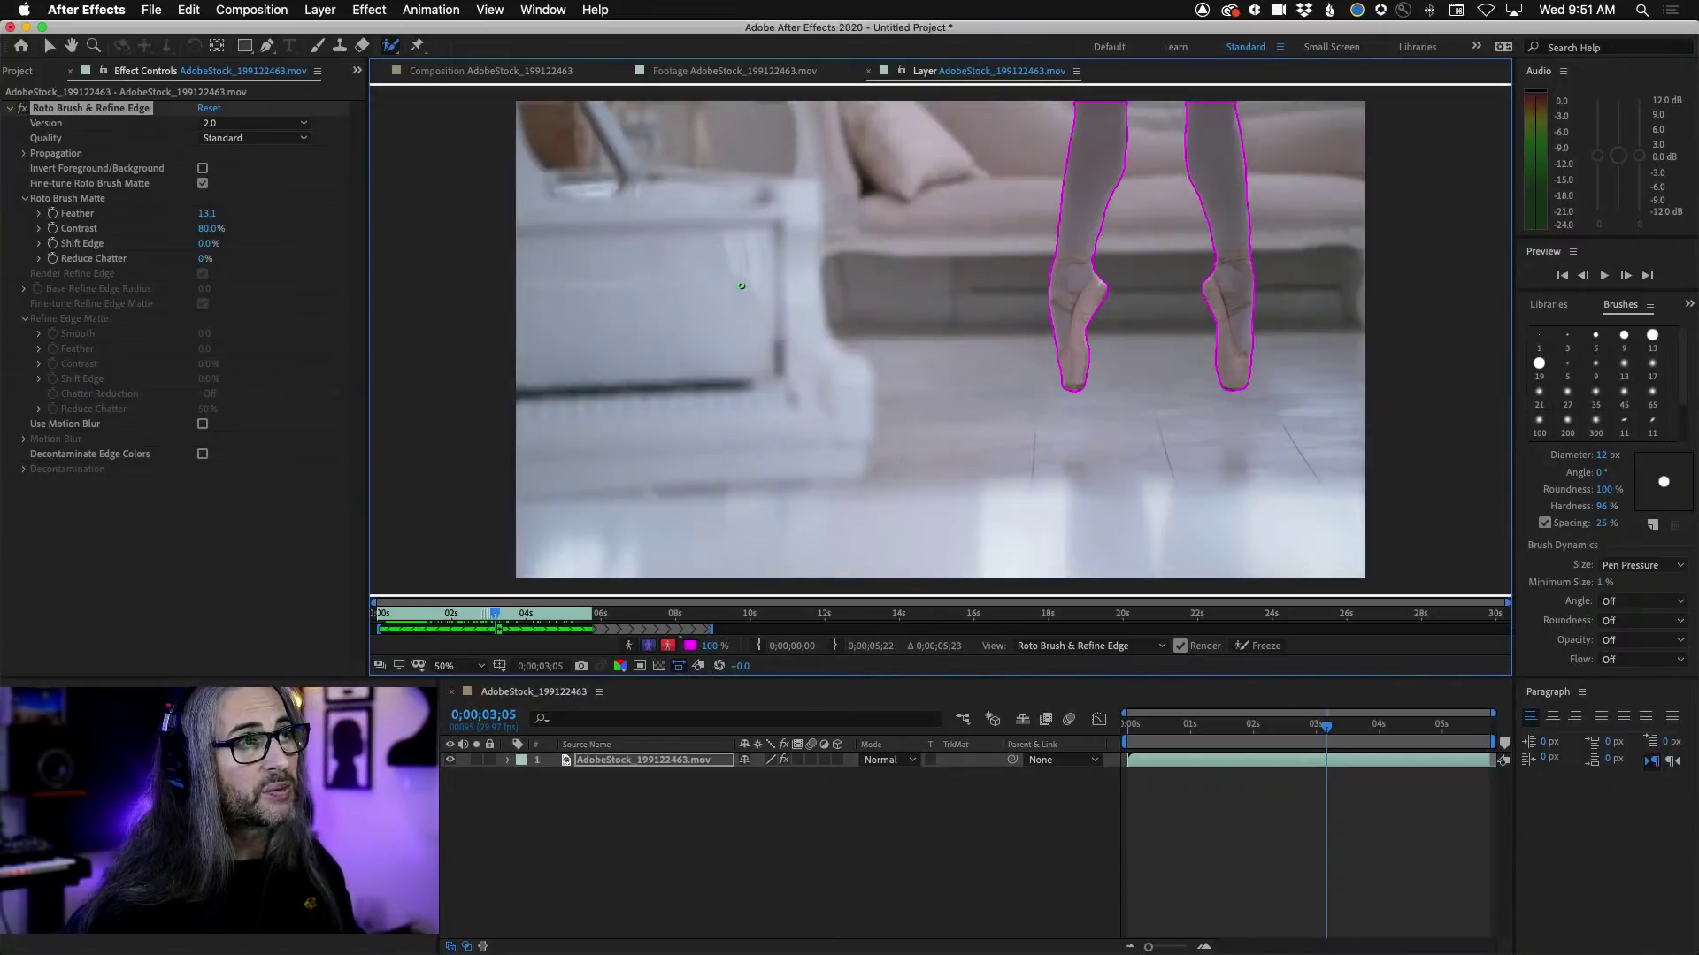
click(670, 652)
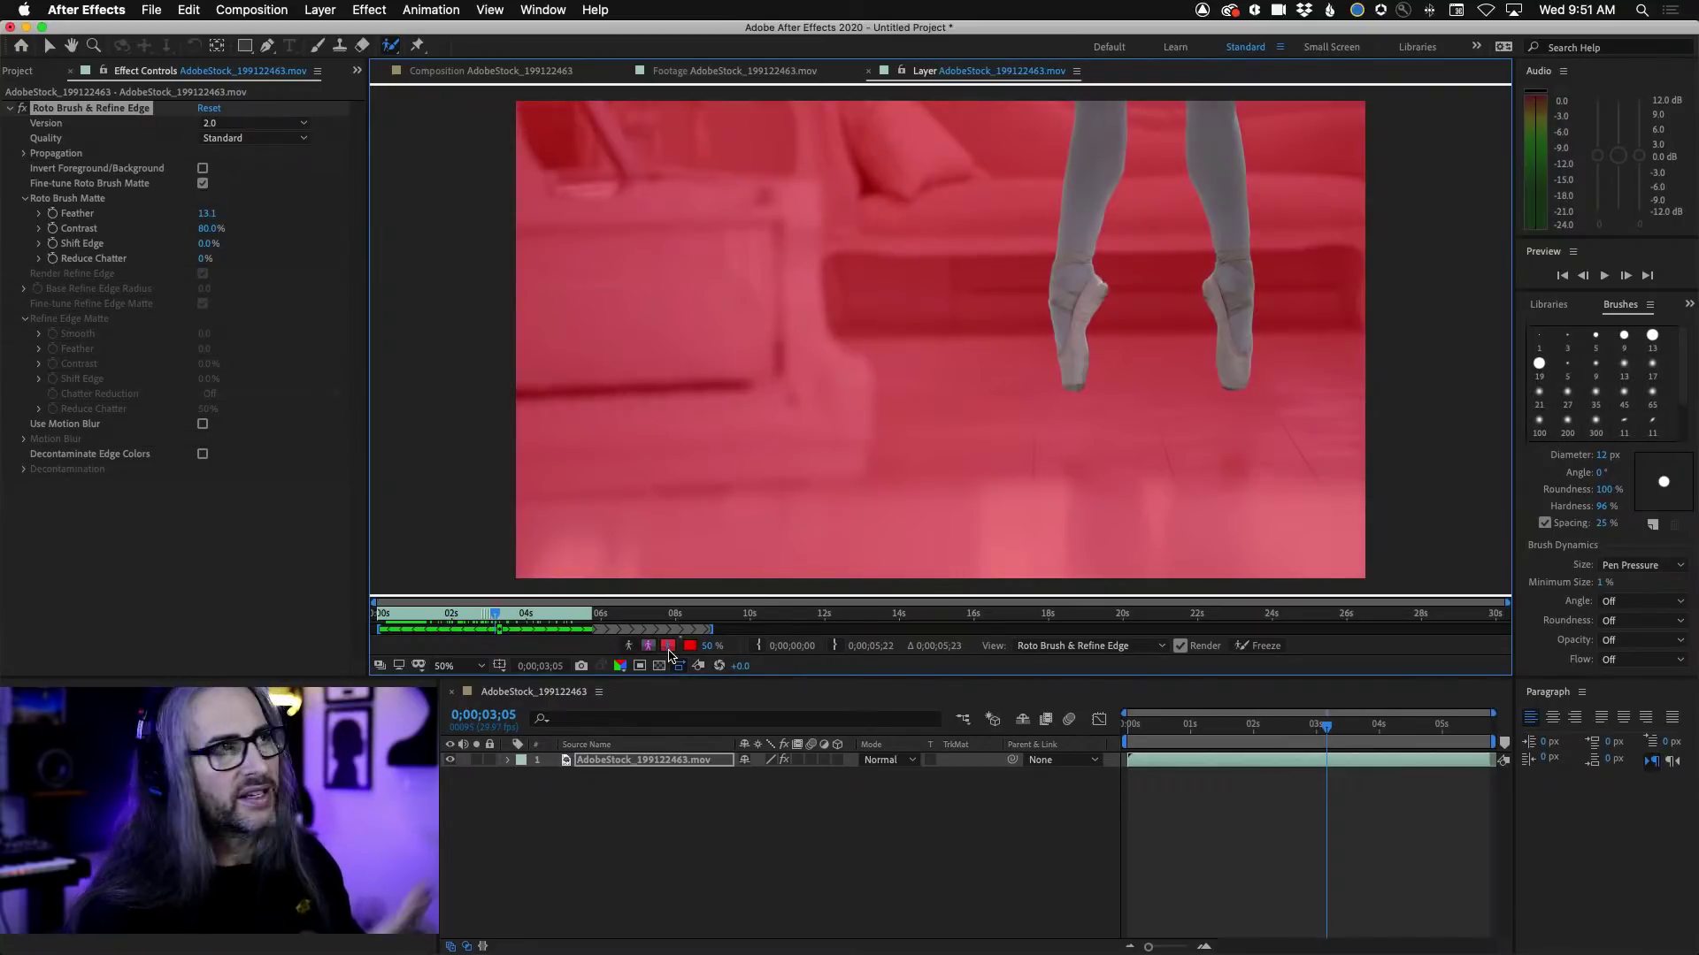
Step: At 0;00;01;16, exclude the background gaps between the ankles and between the upper legs from the Roto Brush selection
drag(1327, 726, 1225, 729)
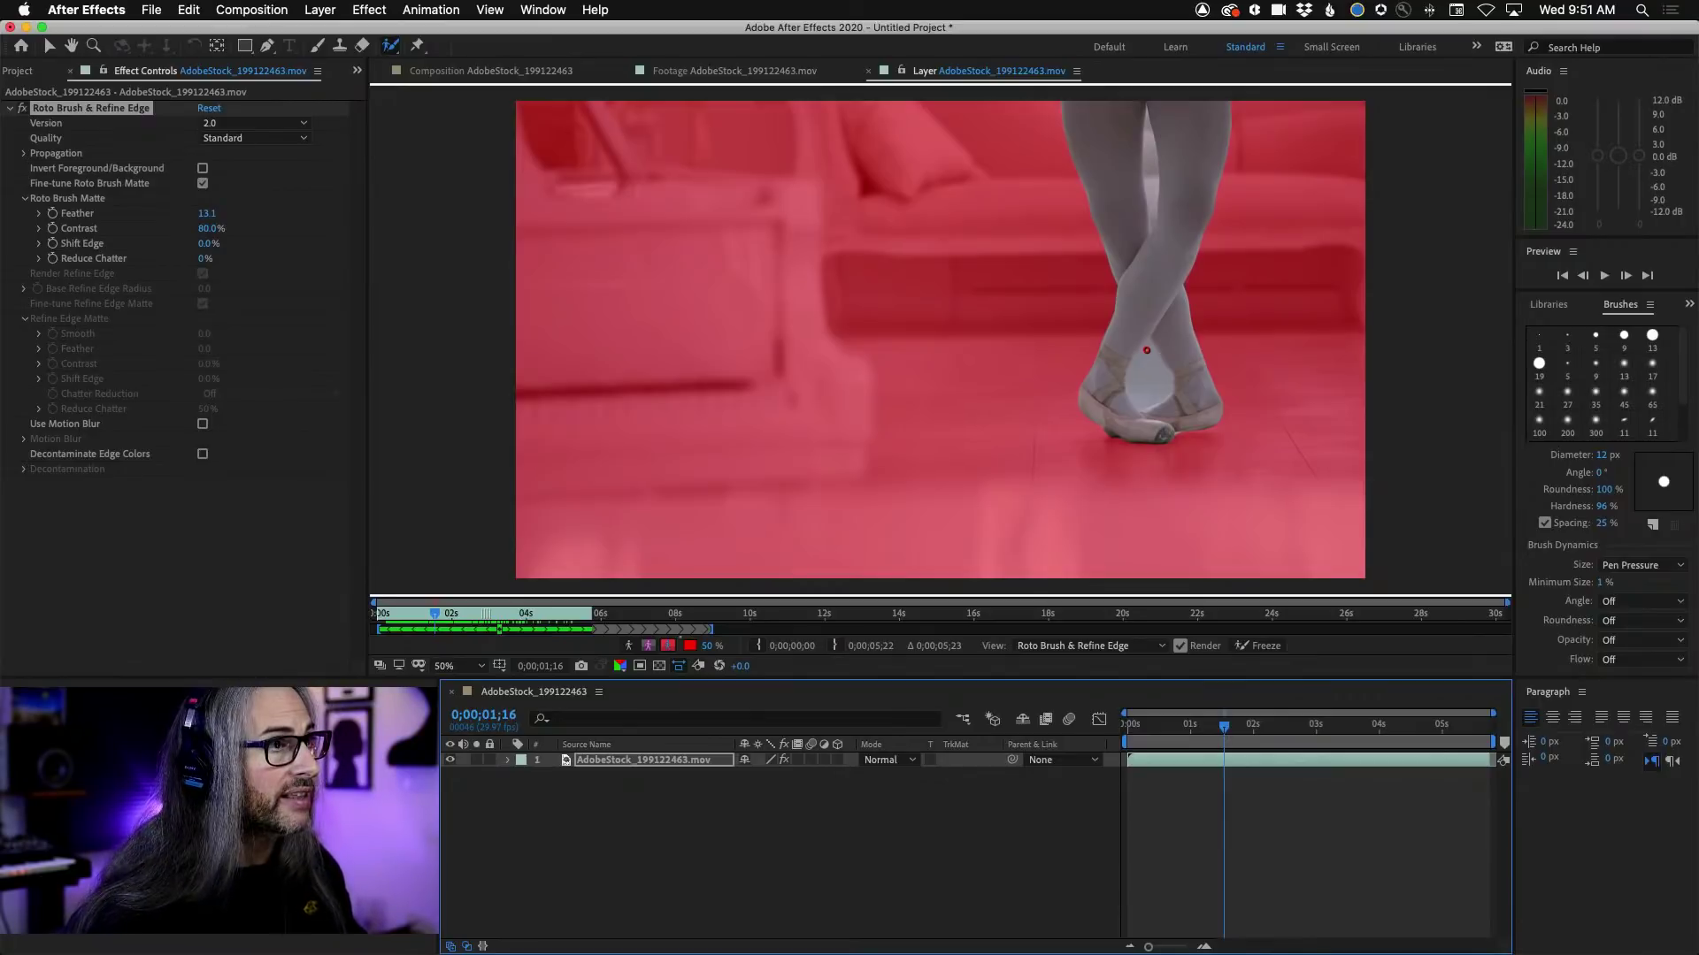
drag(1147, 350, 1143, 404)
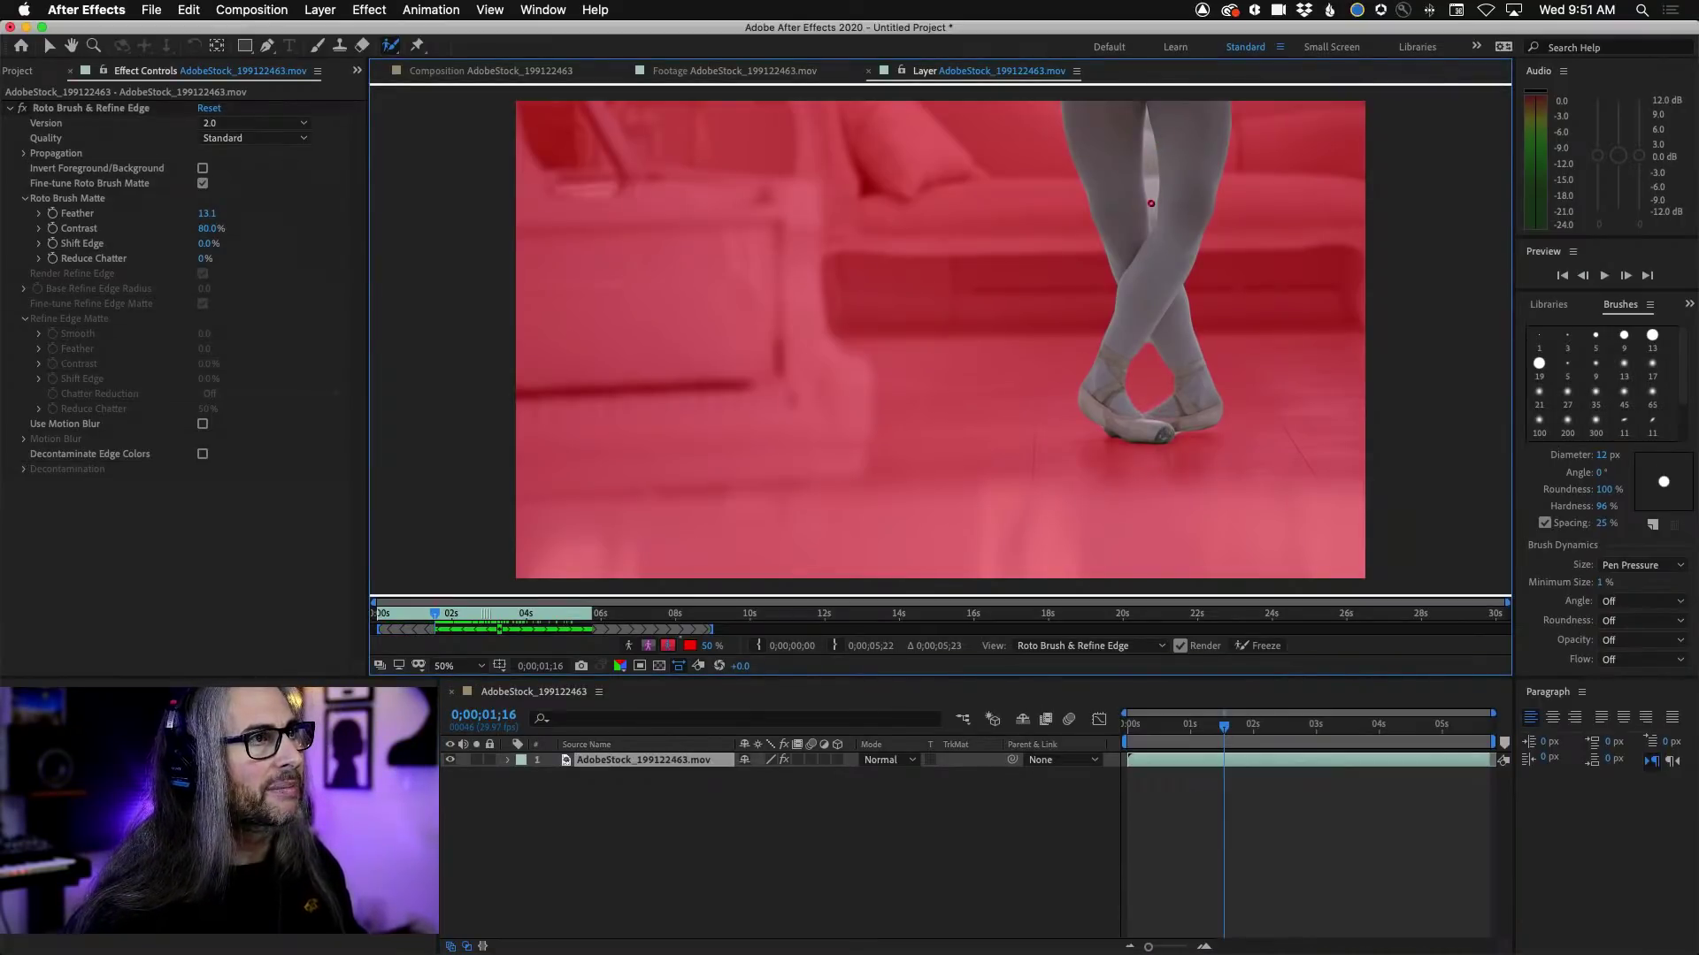
drag(1152, 219, 1147, 134)
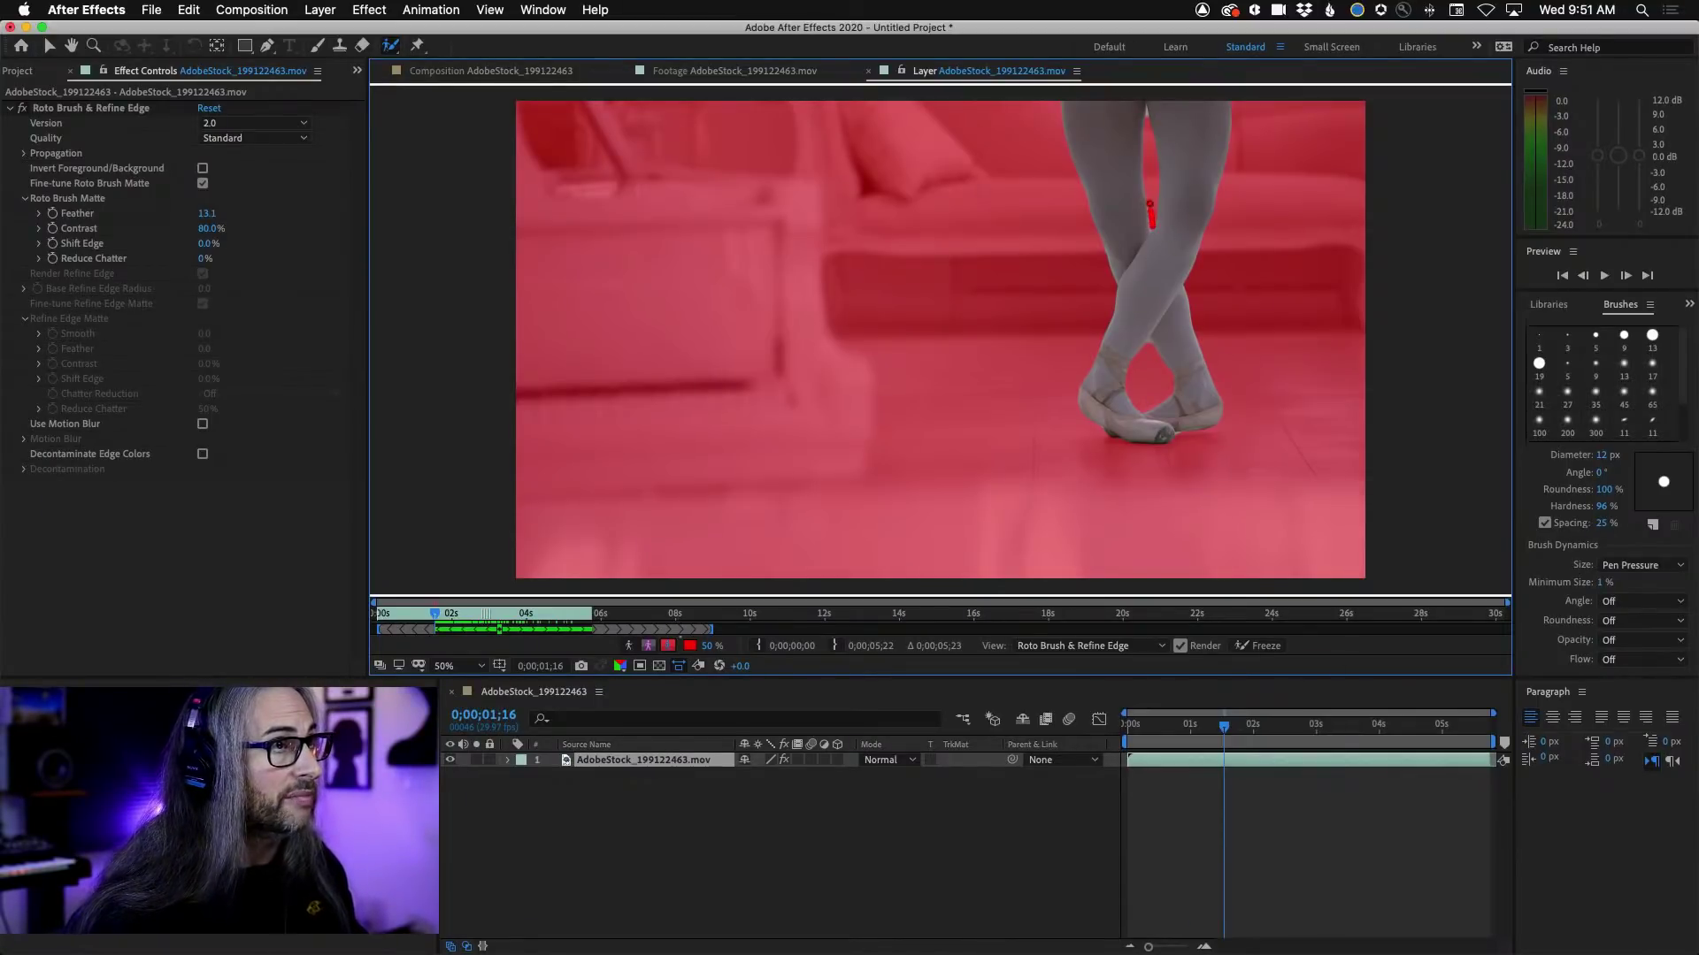
drag(1149, 204, 1163, 113)
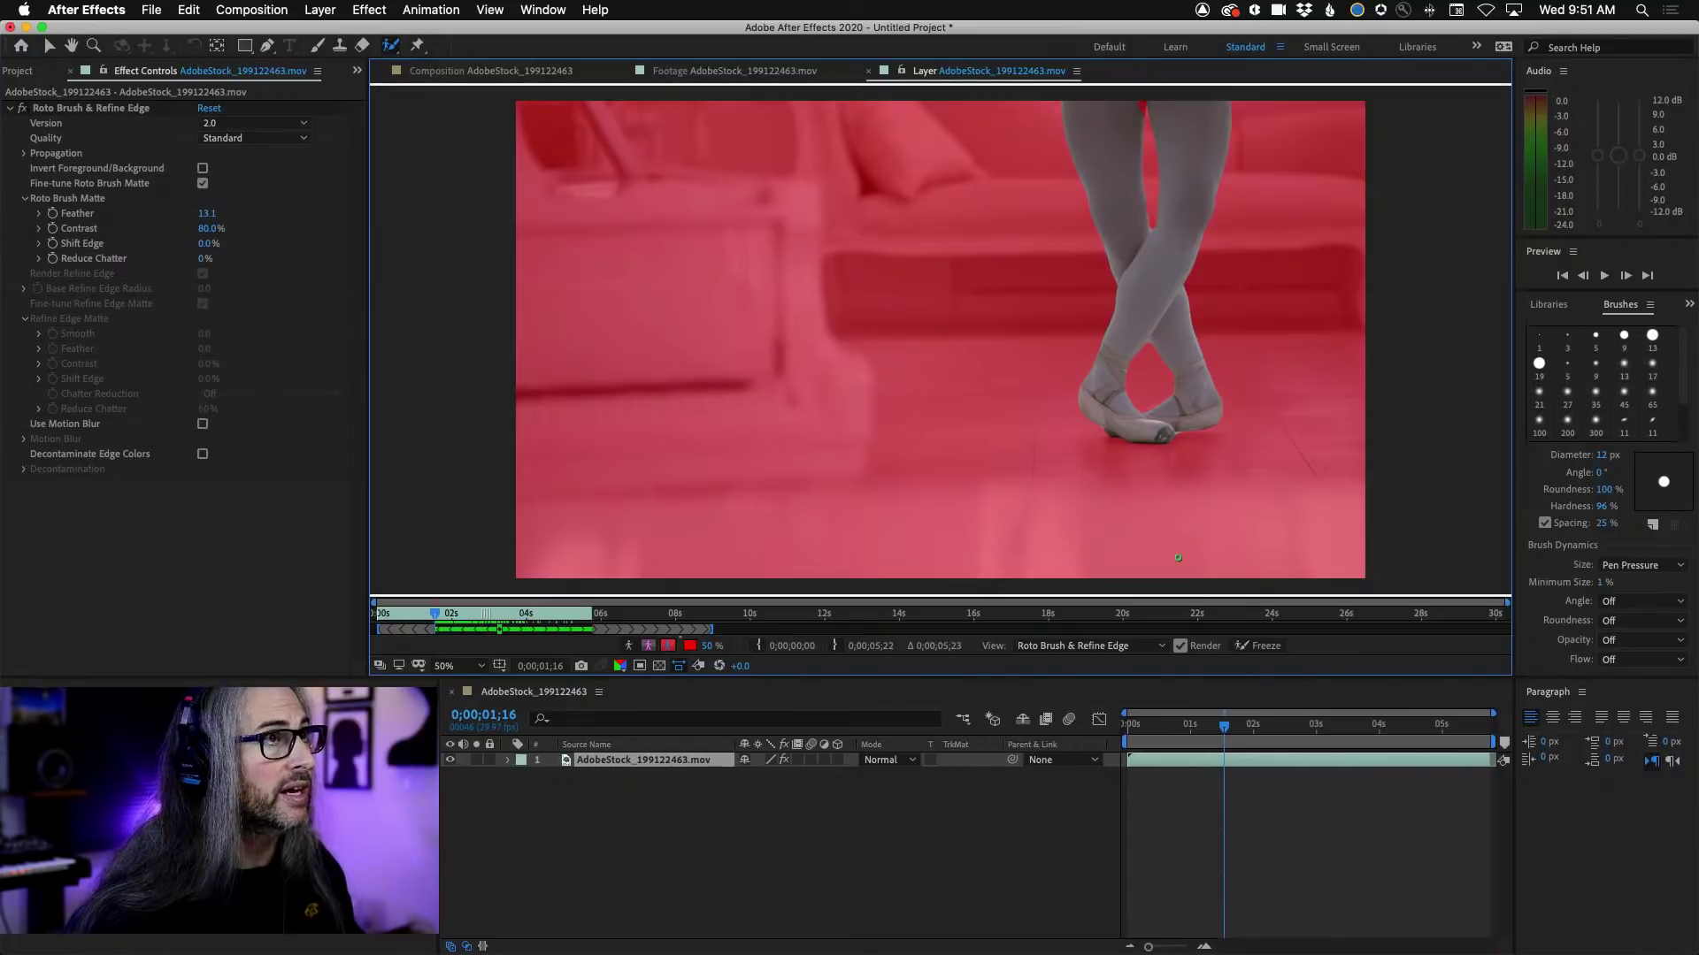
Step: Step backward frame by frame from 0;00;01;16 to 0;00;01;08 to propagate the corrected leg gaps
click(1584, 276)
click(1584, 276)
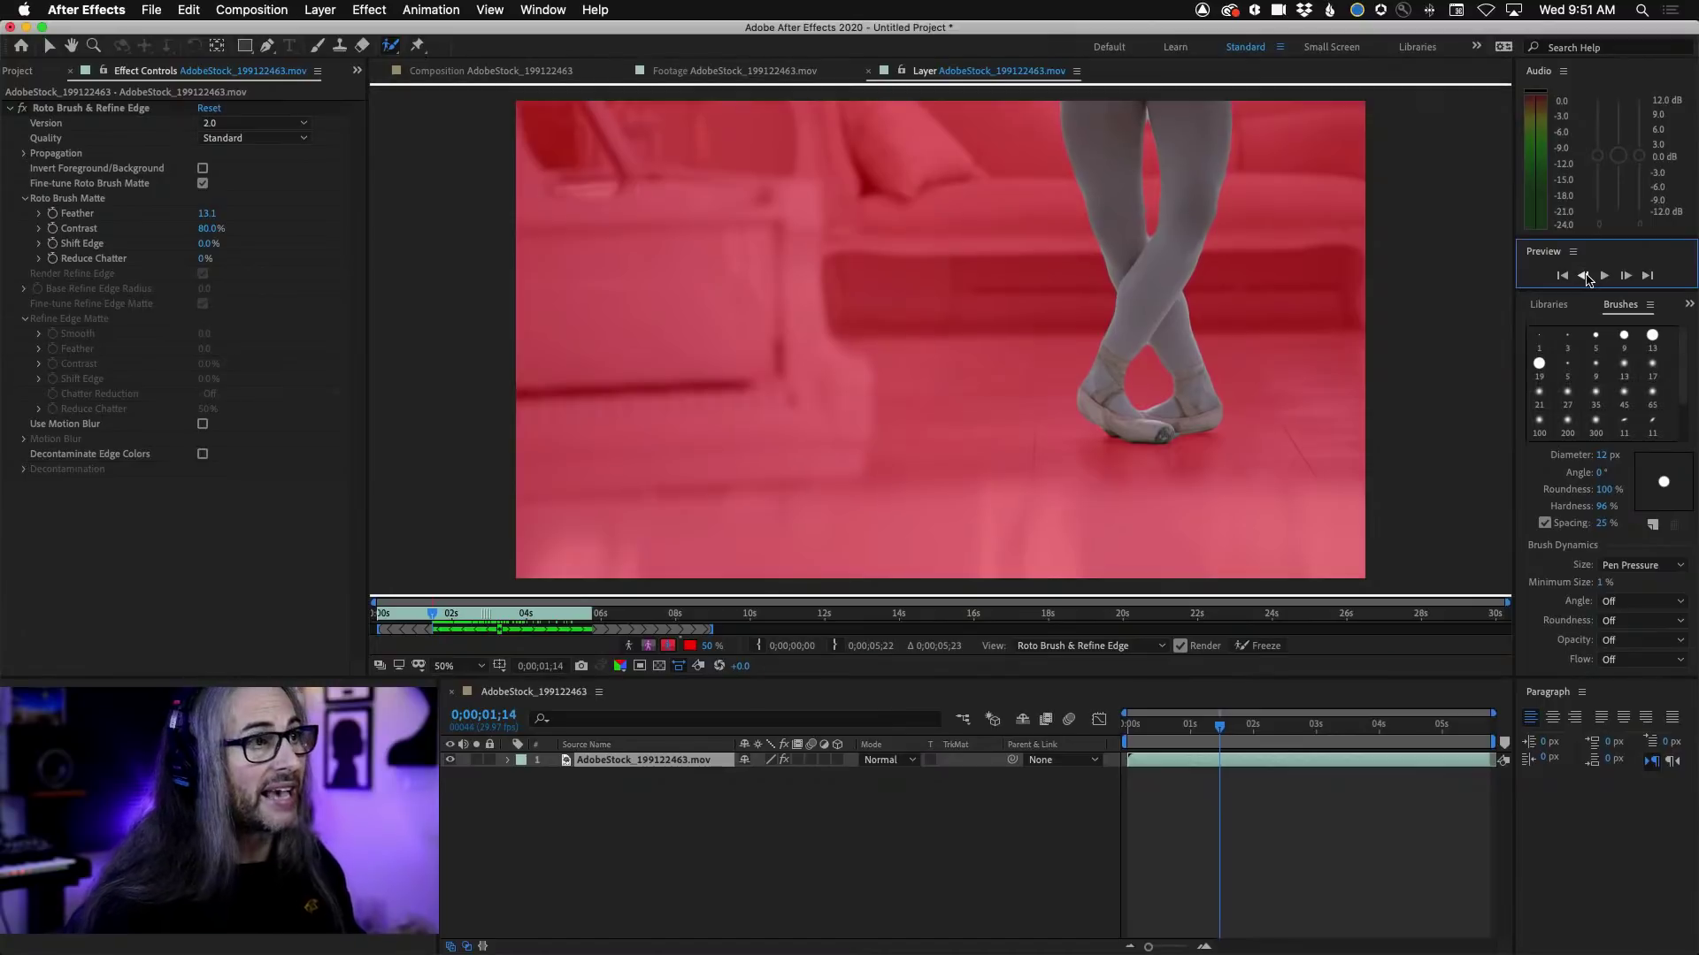
click(1584, 276)
click(1583, 276)
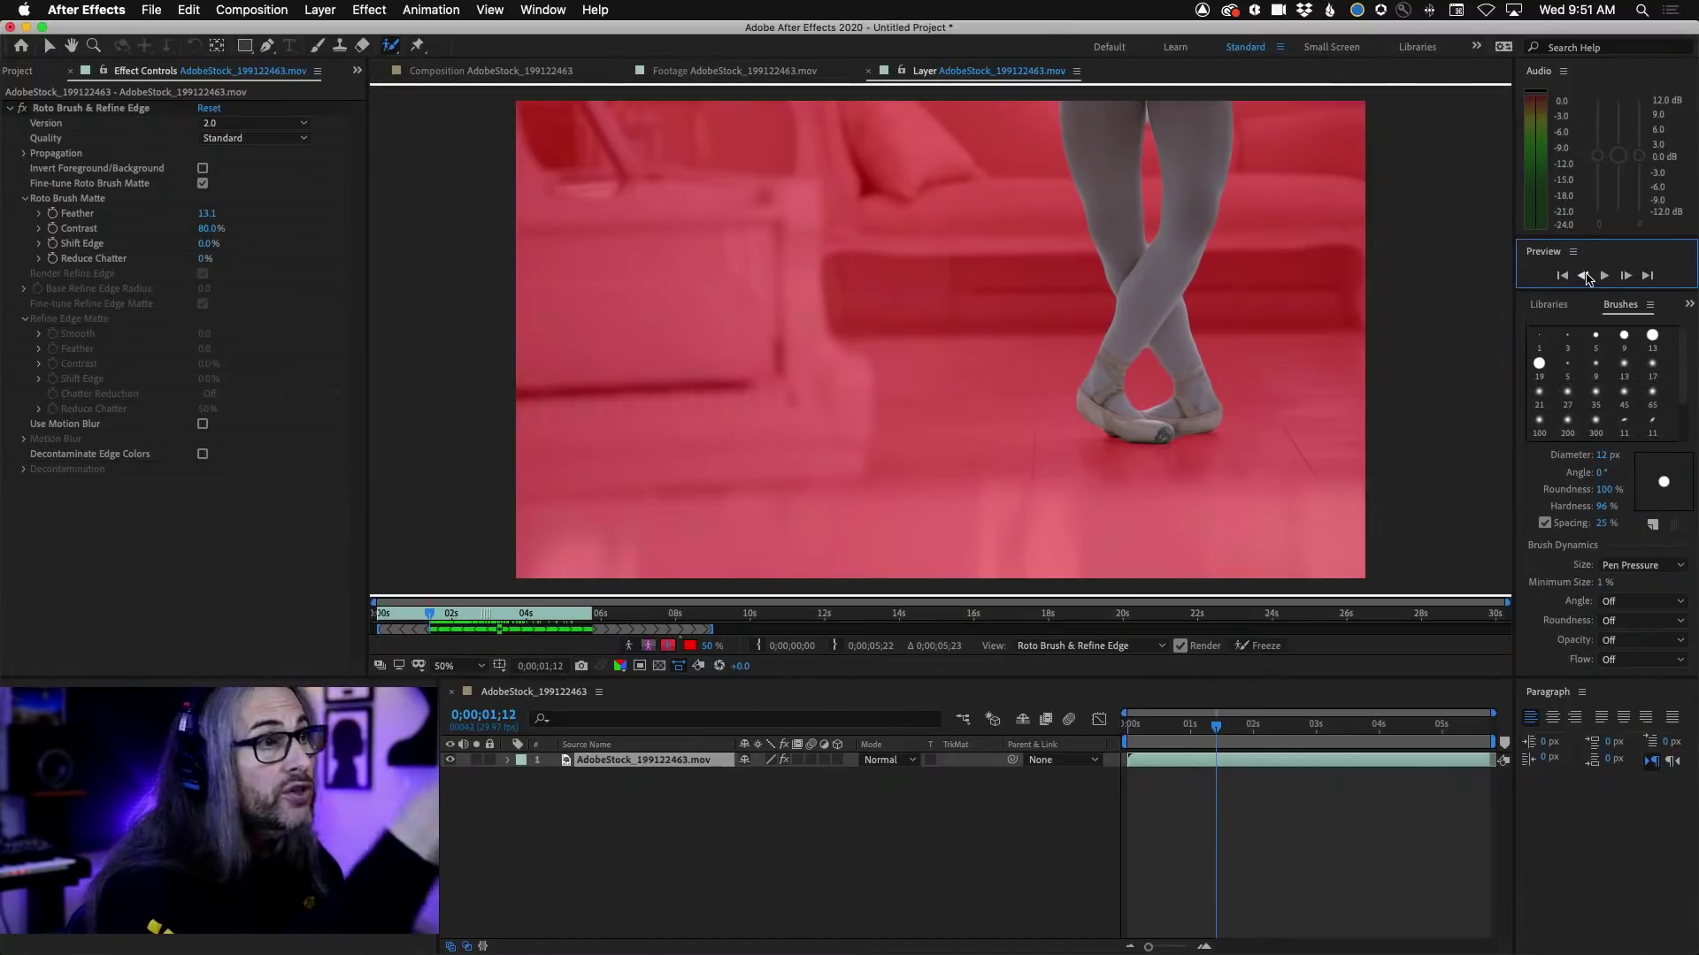
click(1583, 276)
click(1584, 276)
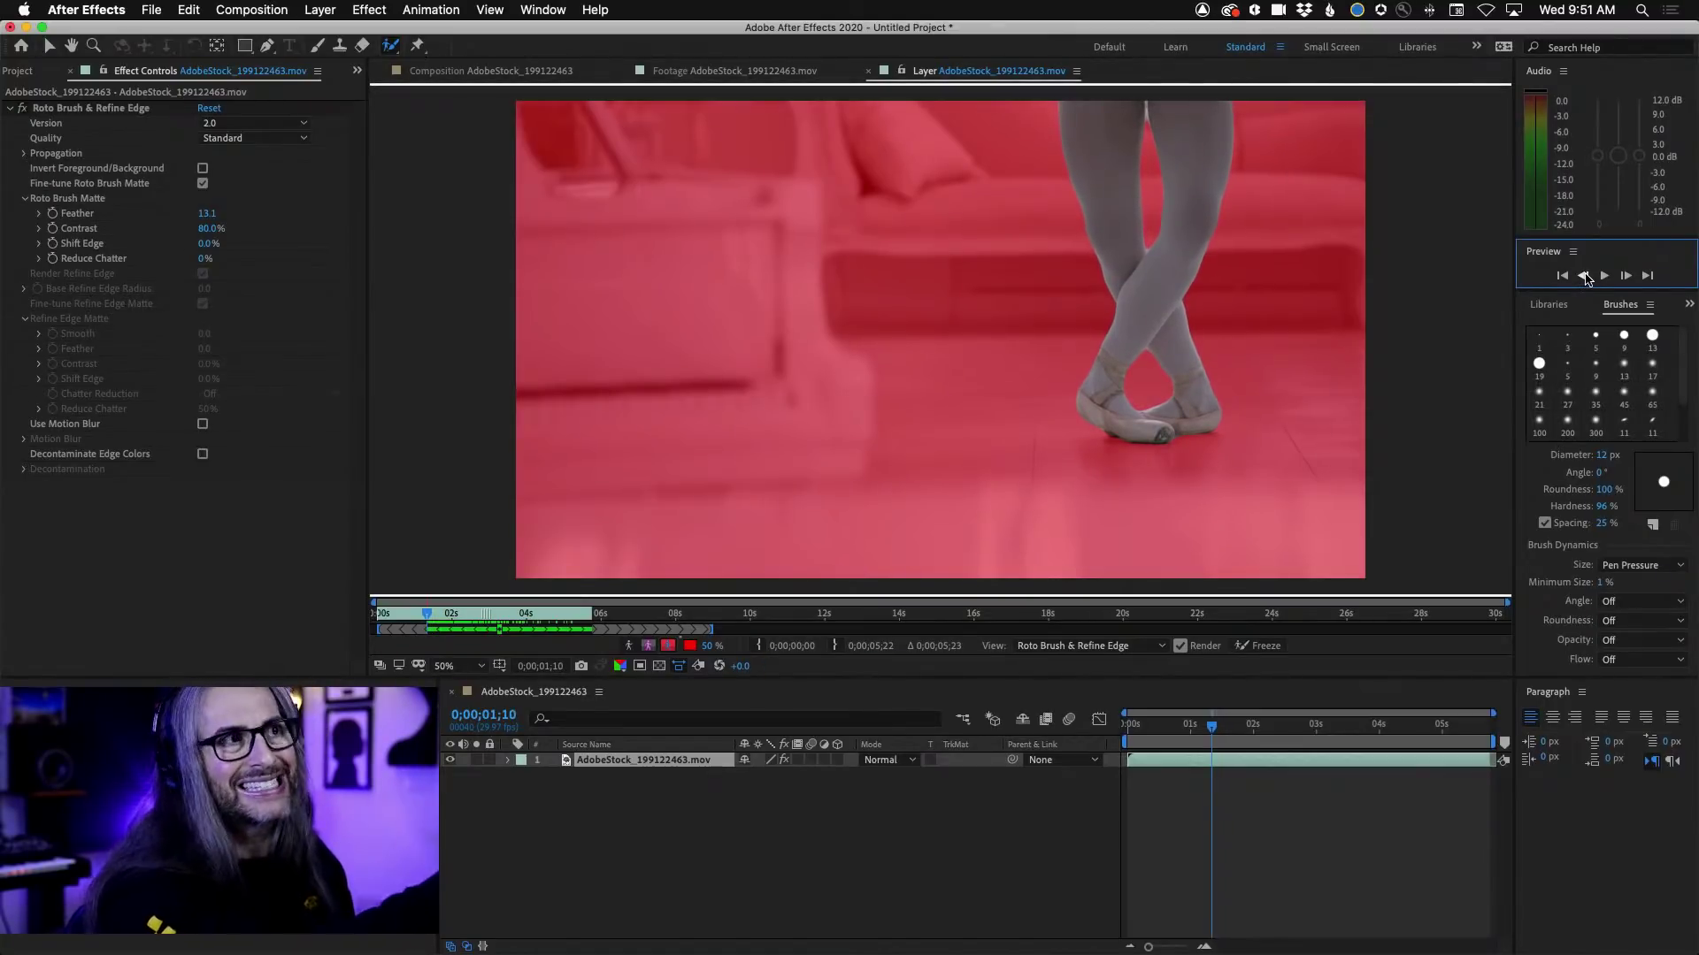
click(1583, 276)
click(1583, 276)
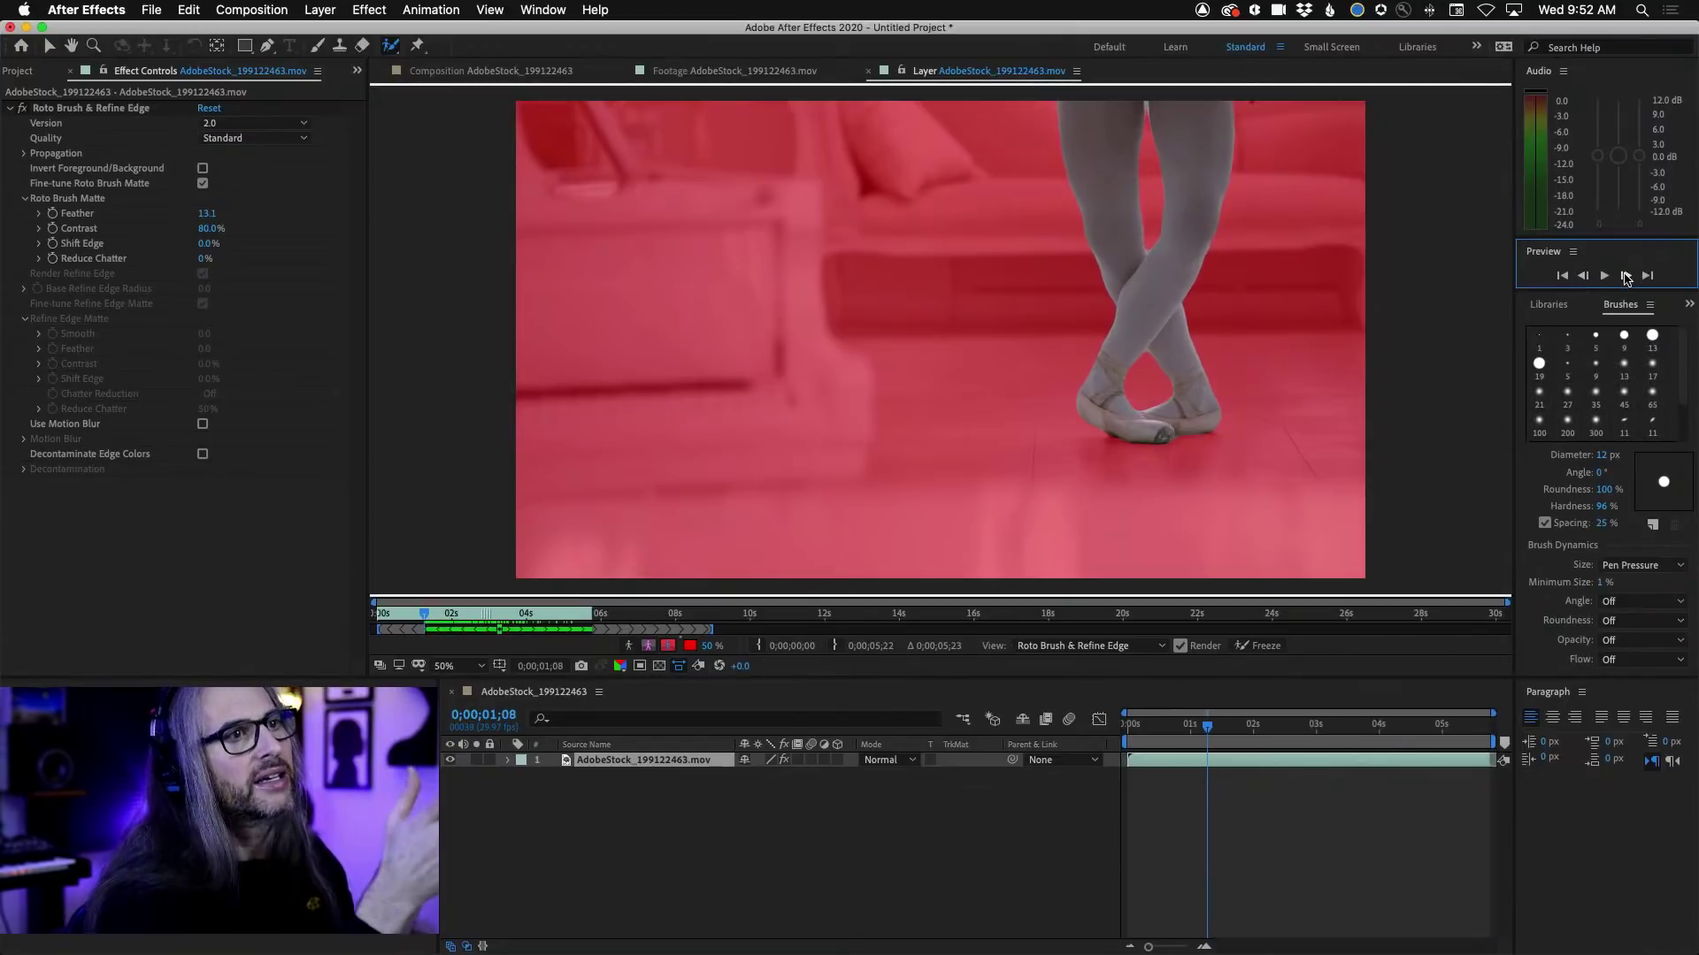
Step: Step forward frame by frame past 0;00;01;16 to check the gap corrections under the red overlay, and return to 0;00;01;16
click(1626, 276)
click(1626, 276)
click(1626, 276)
click(1626, 276)
click(1626, 277)
click(1626, 276)
click(1626, 276)
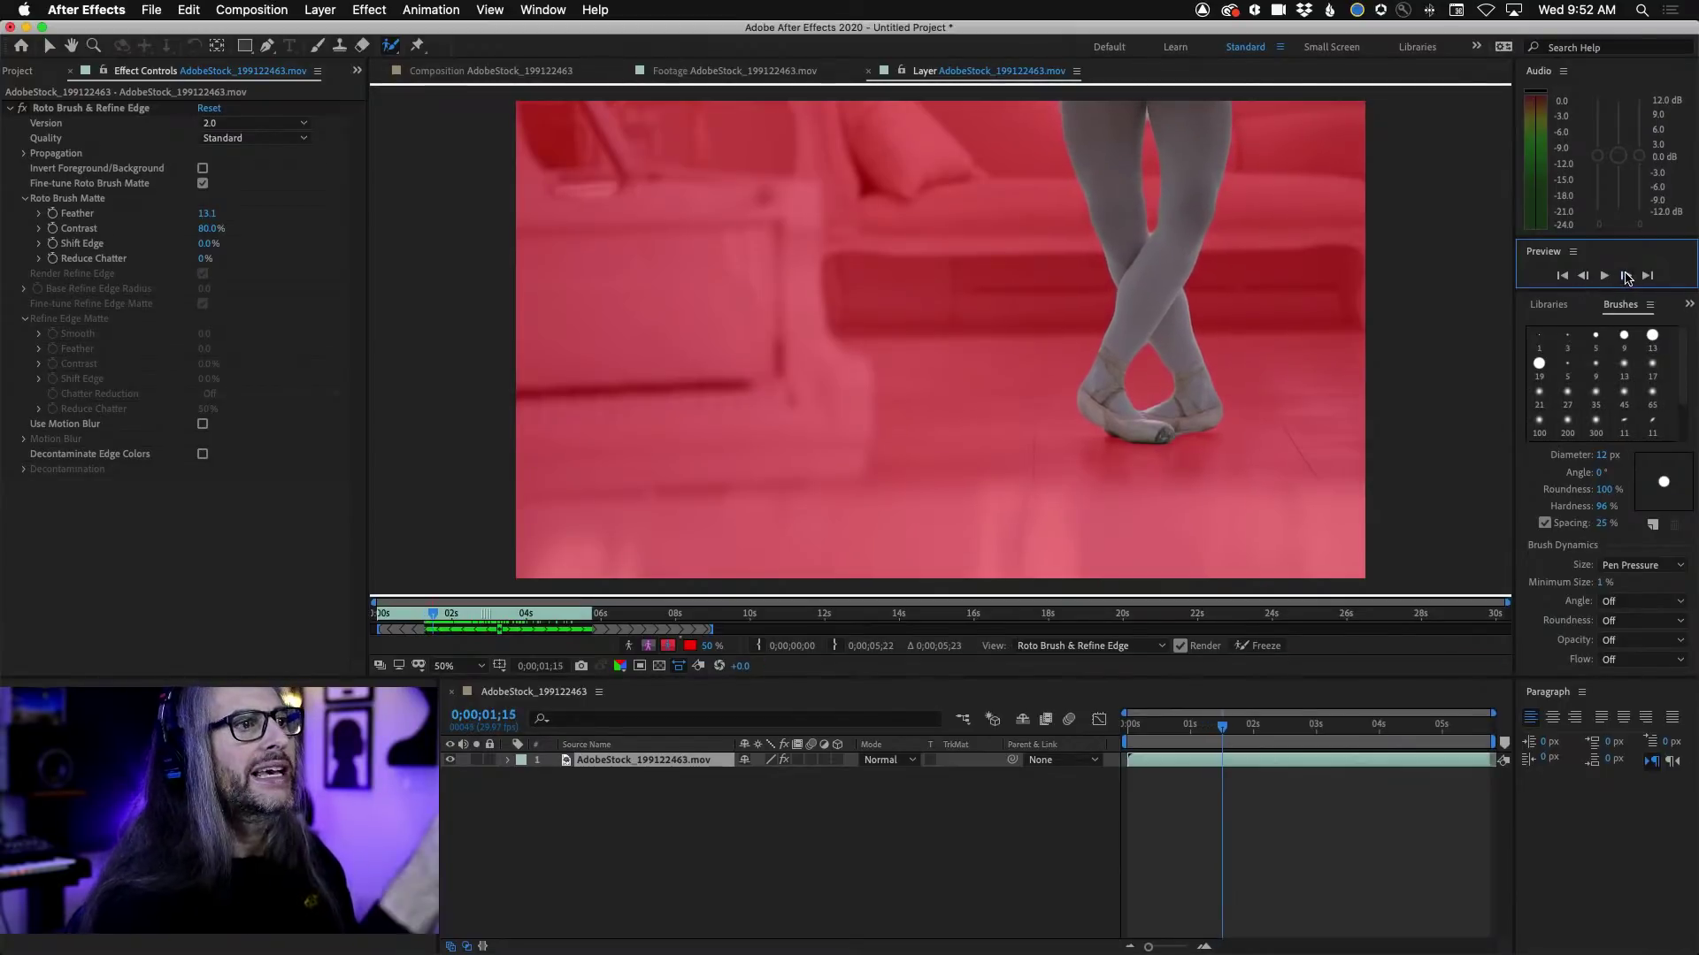
click(1626, 276)
click(1626, 276)
click(1626, 276)
click(1584, 276)
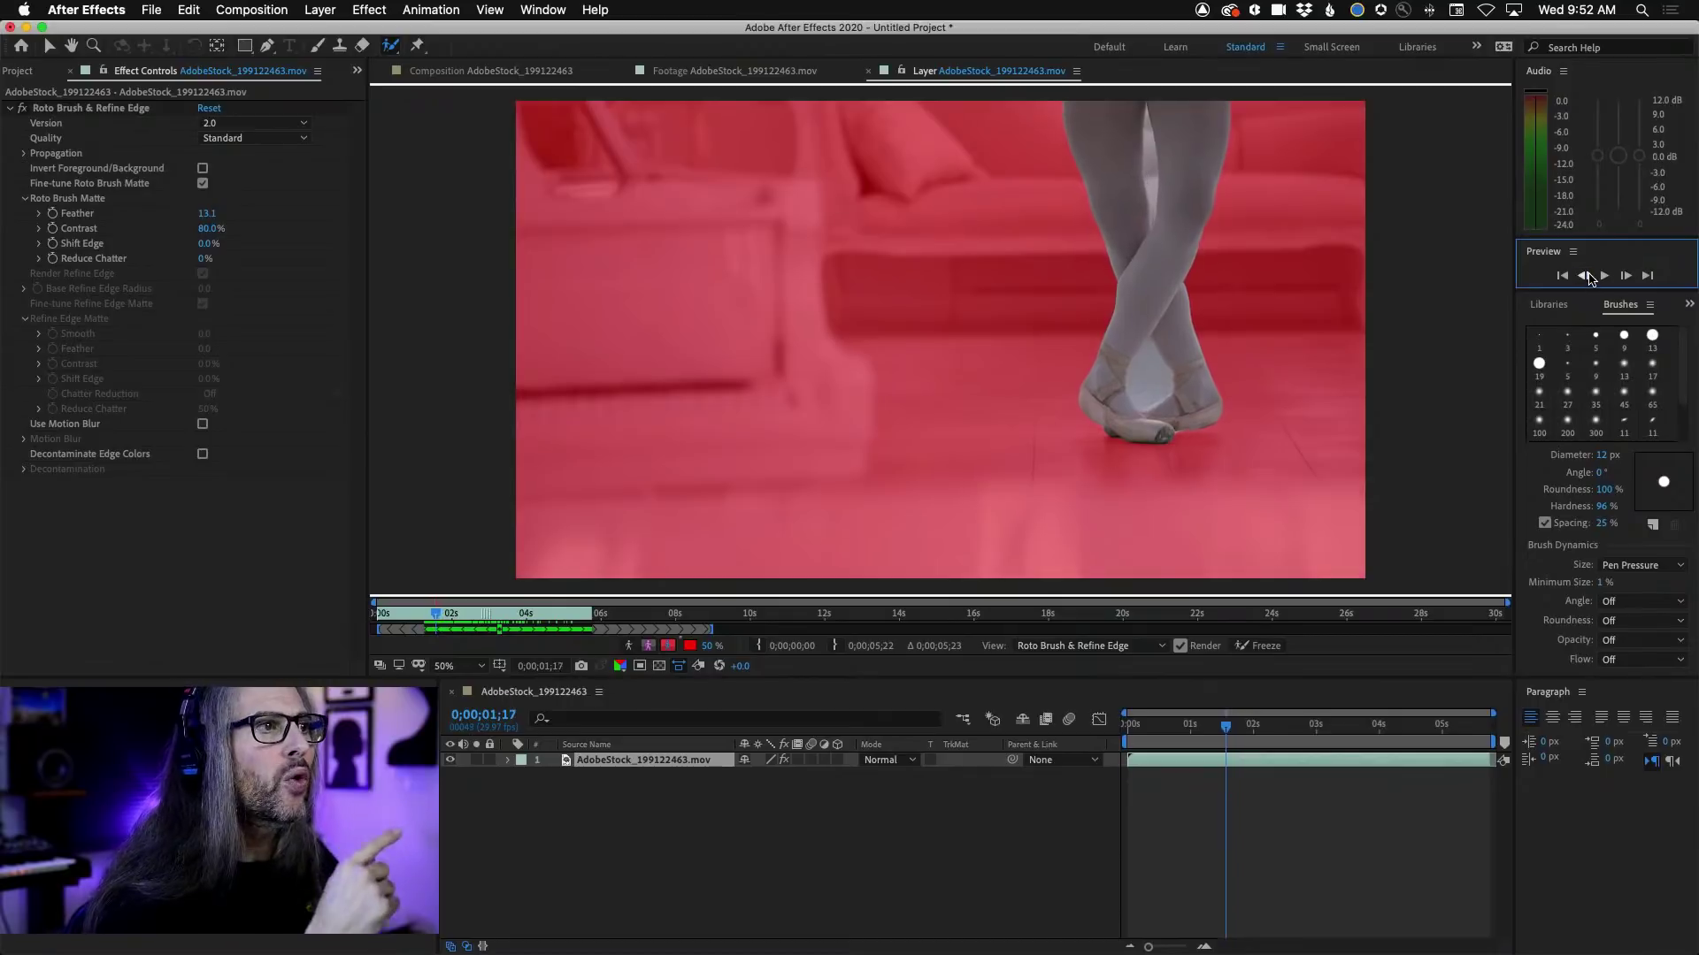
click(1584, 276)
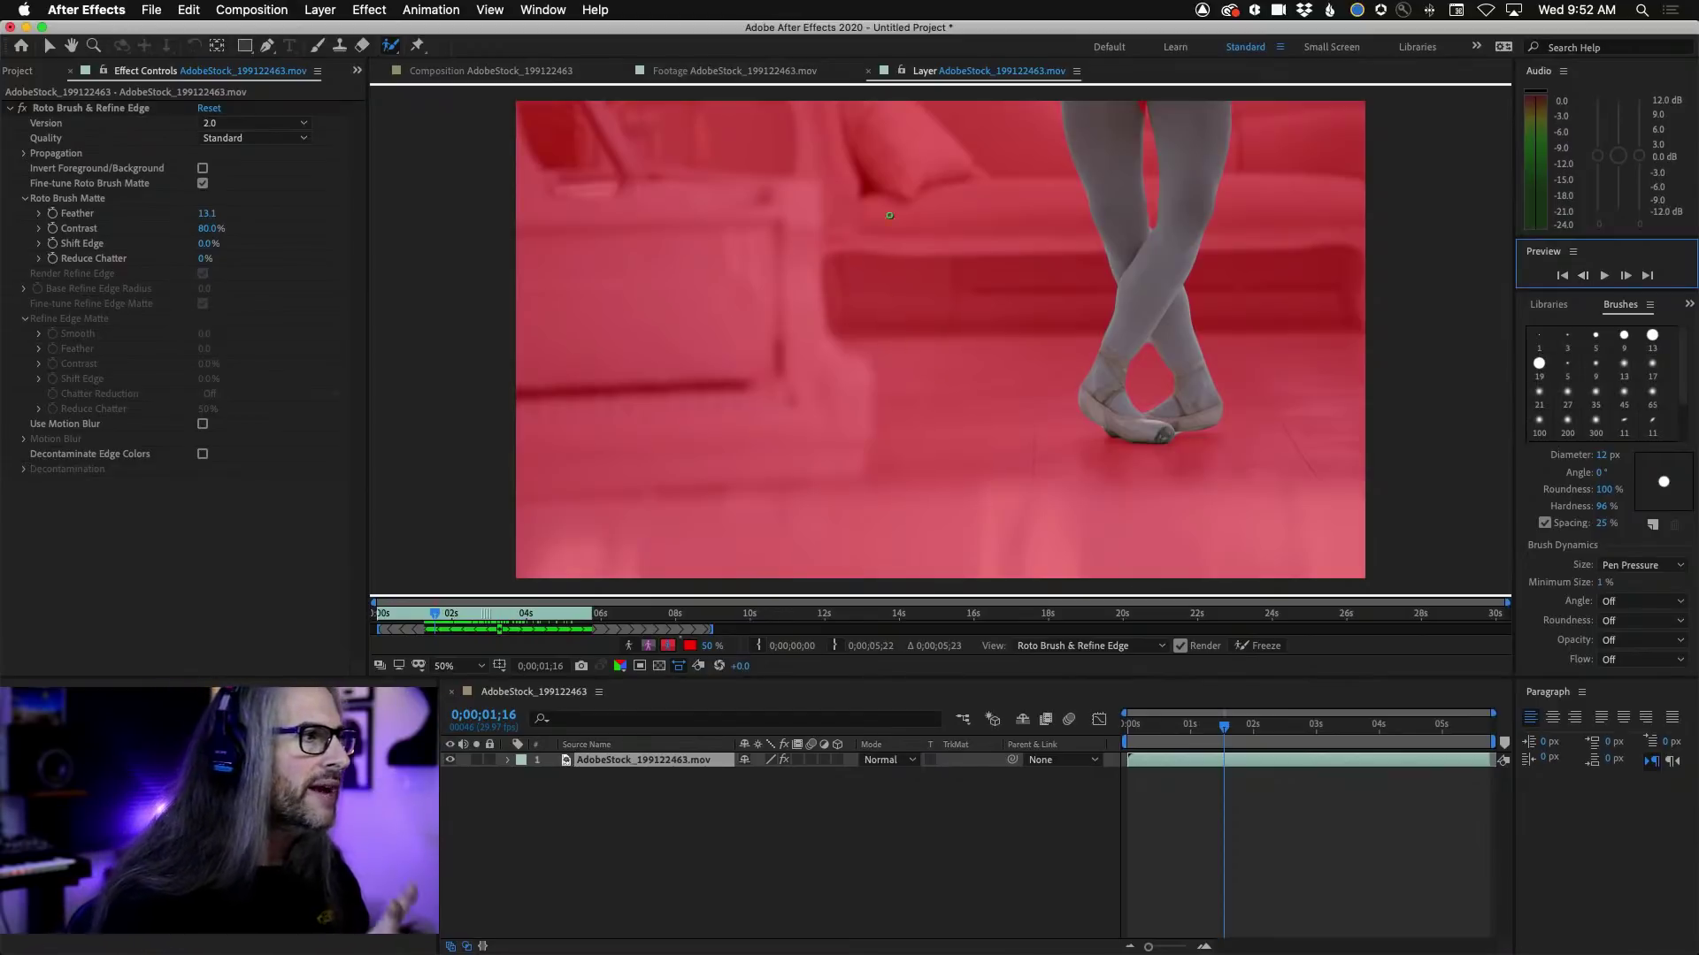
Step: Compare the alpha boundary outline with the cutout over black at 0;00;01;16, and restore the outline view
click(649, 646)
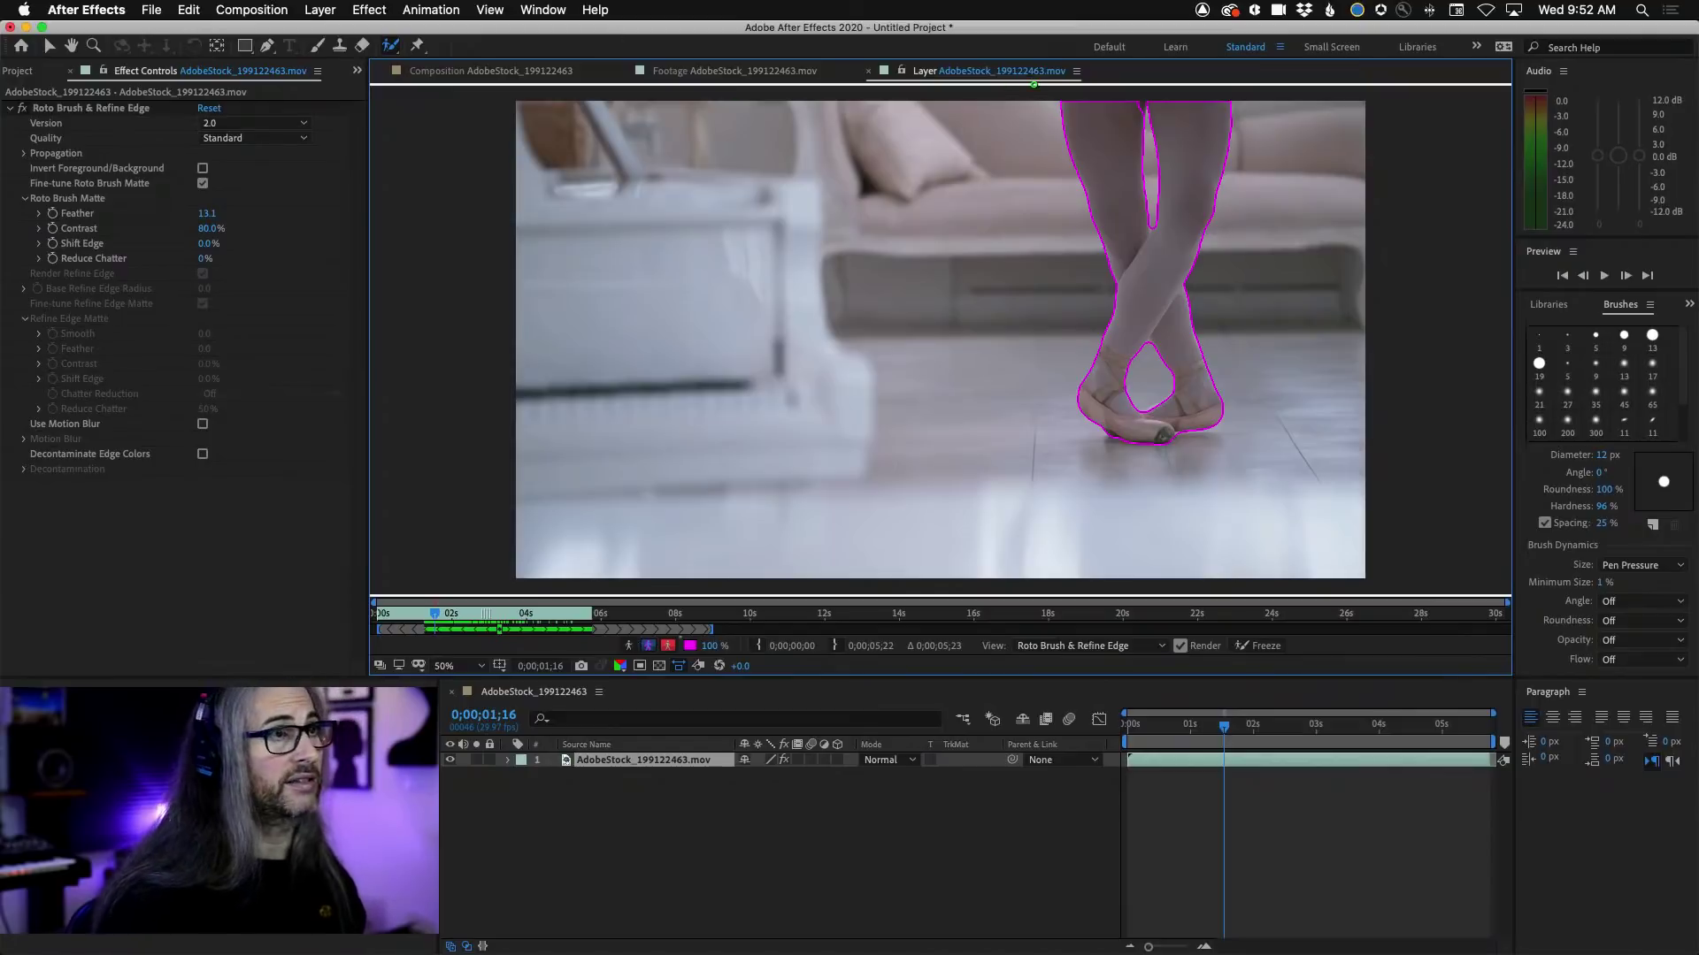
click(629, 645)
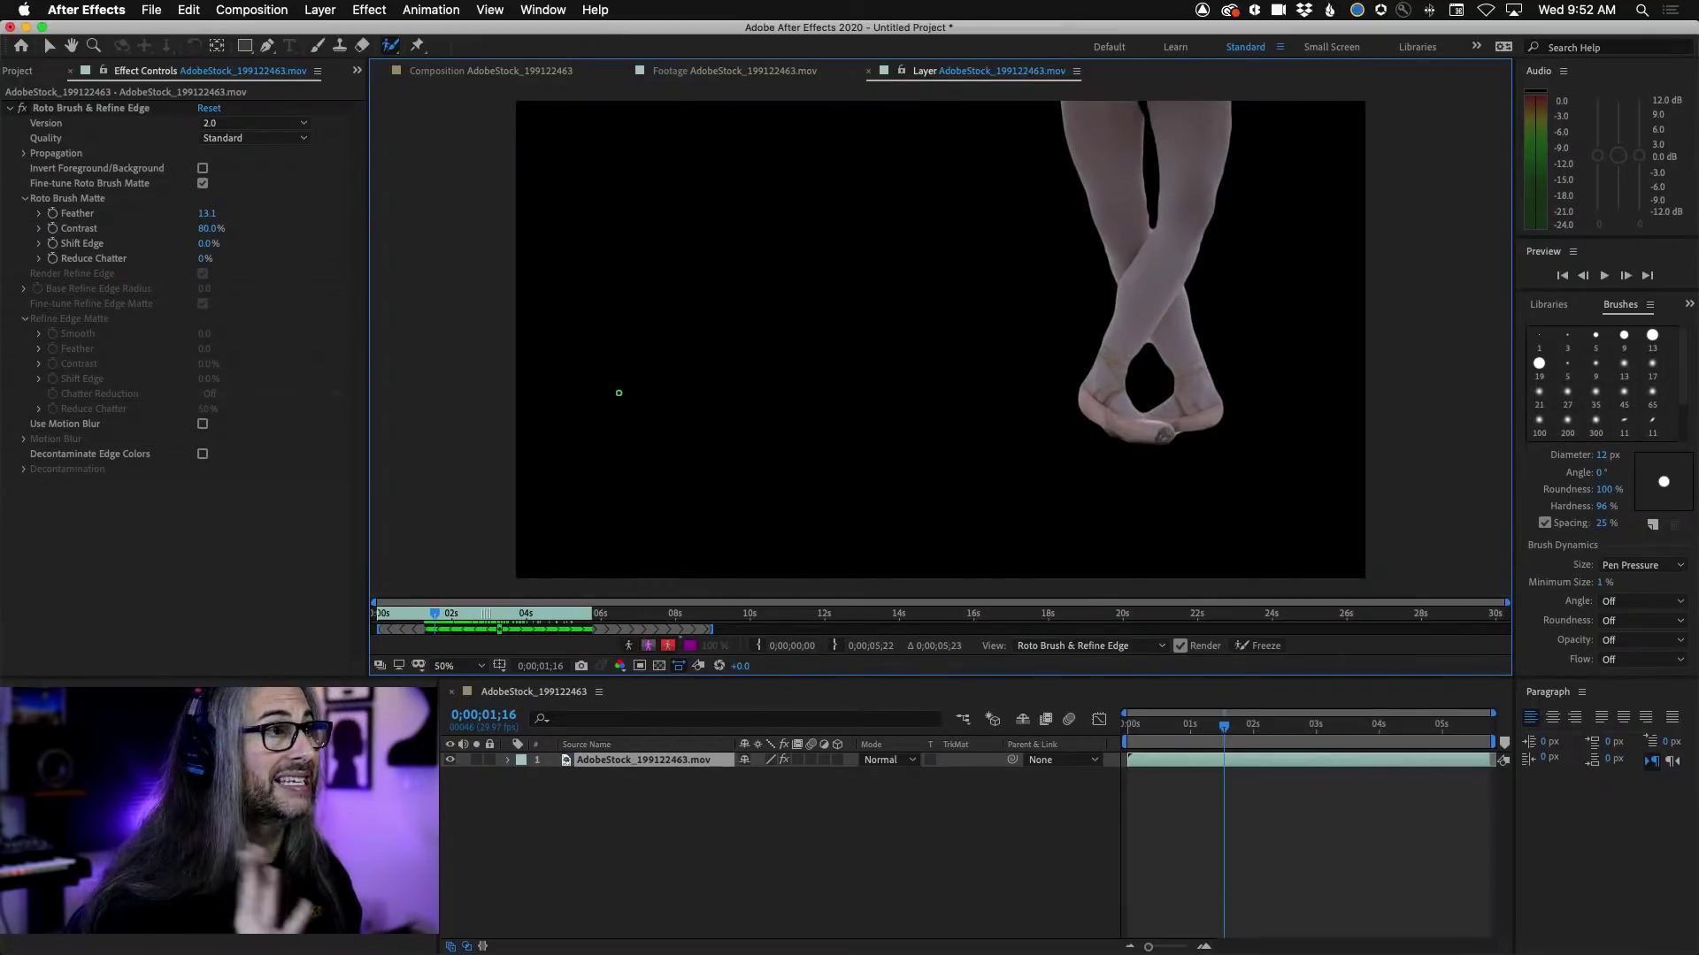
click(648, 645)
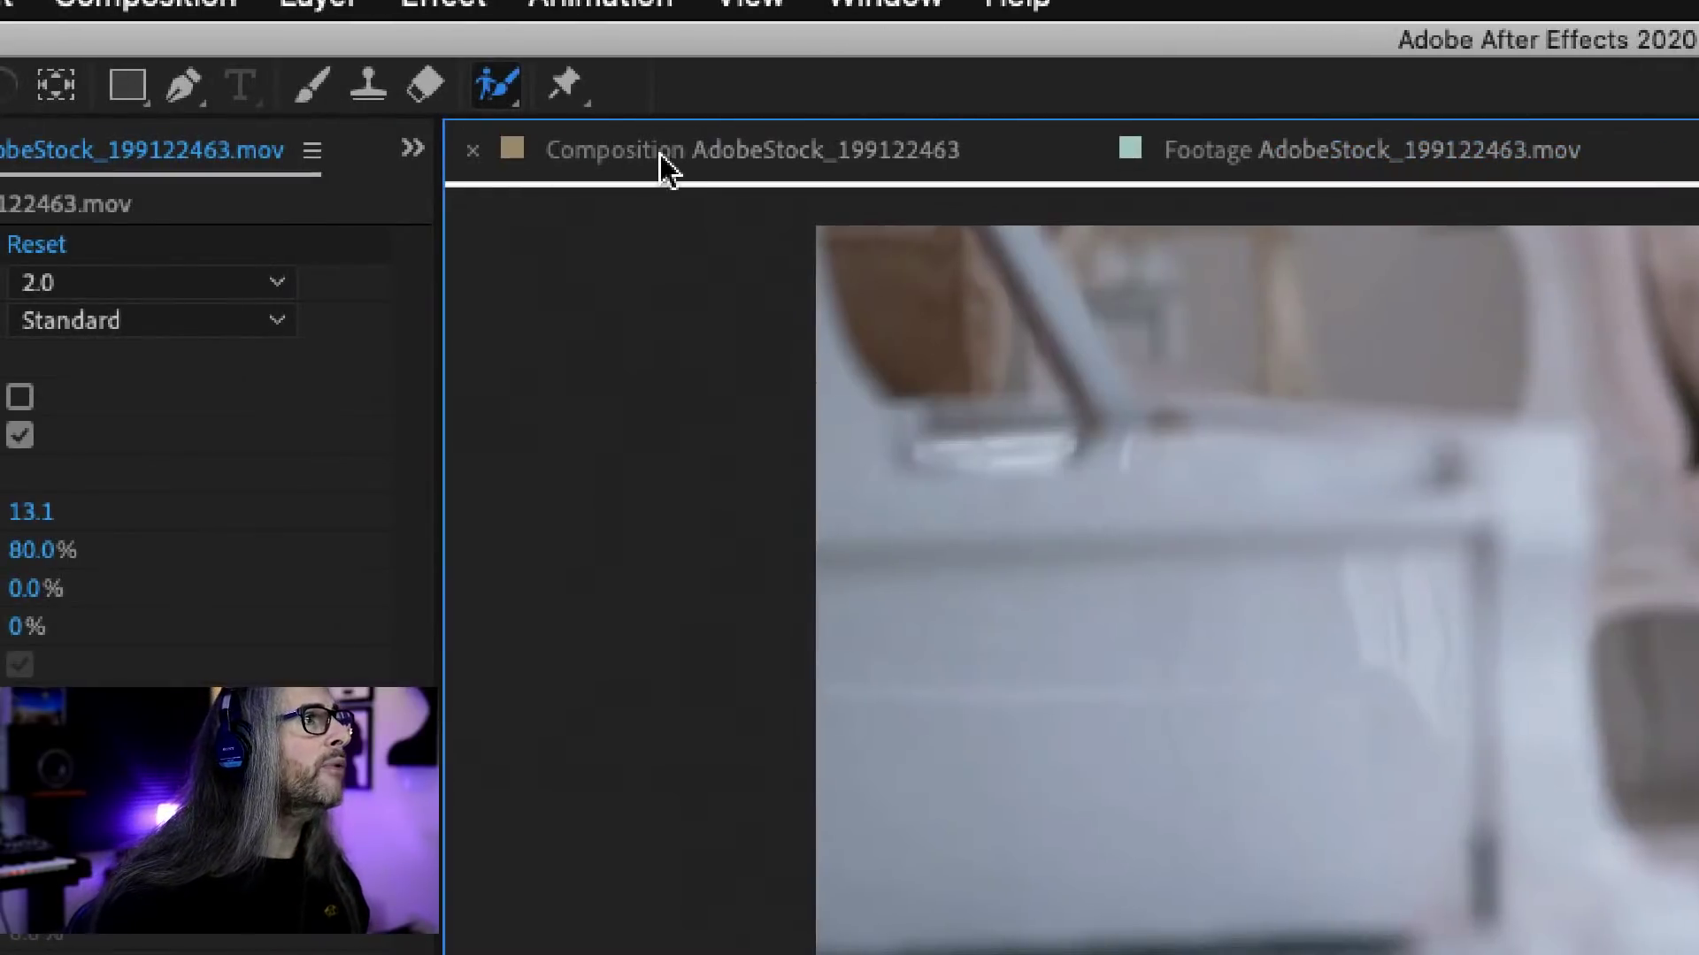
Step: Return to the AdobeStock_199122463 composition and add BackgroundForRoto.jpg beneath the dancer layer
click(677, 170)
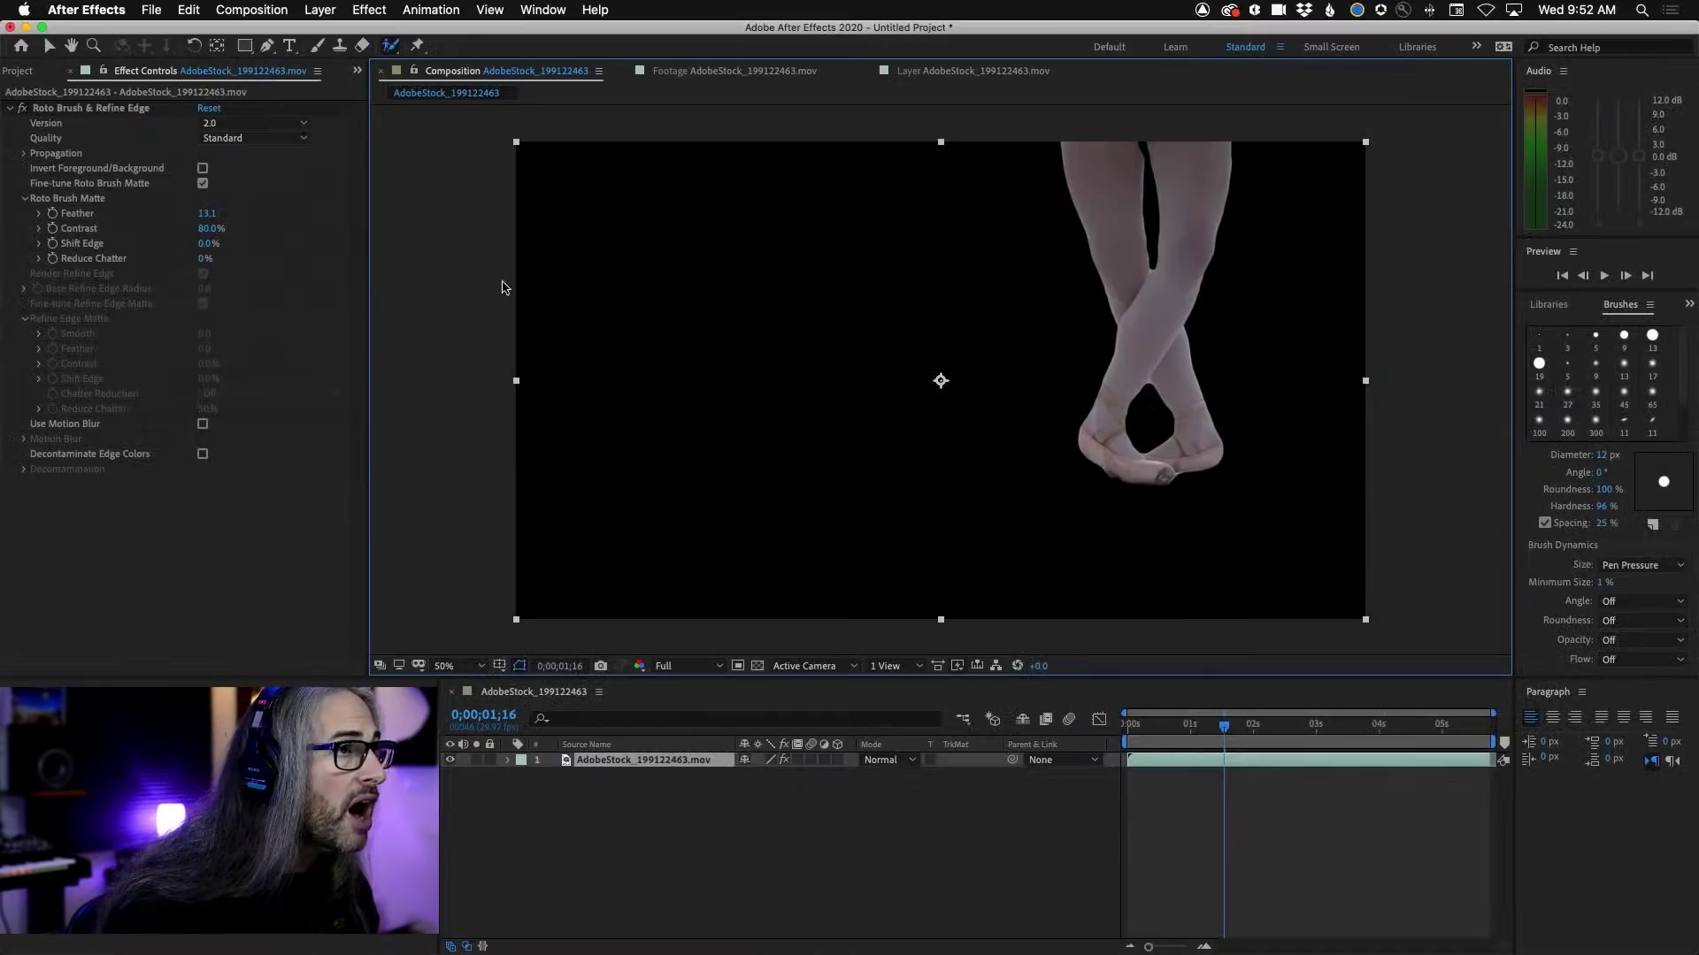
click(15, 72)
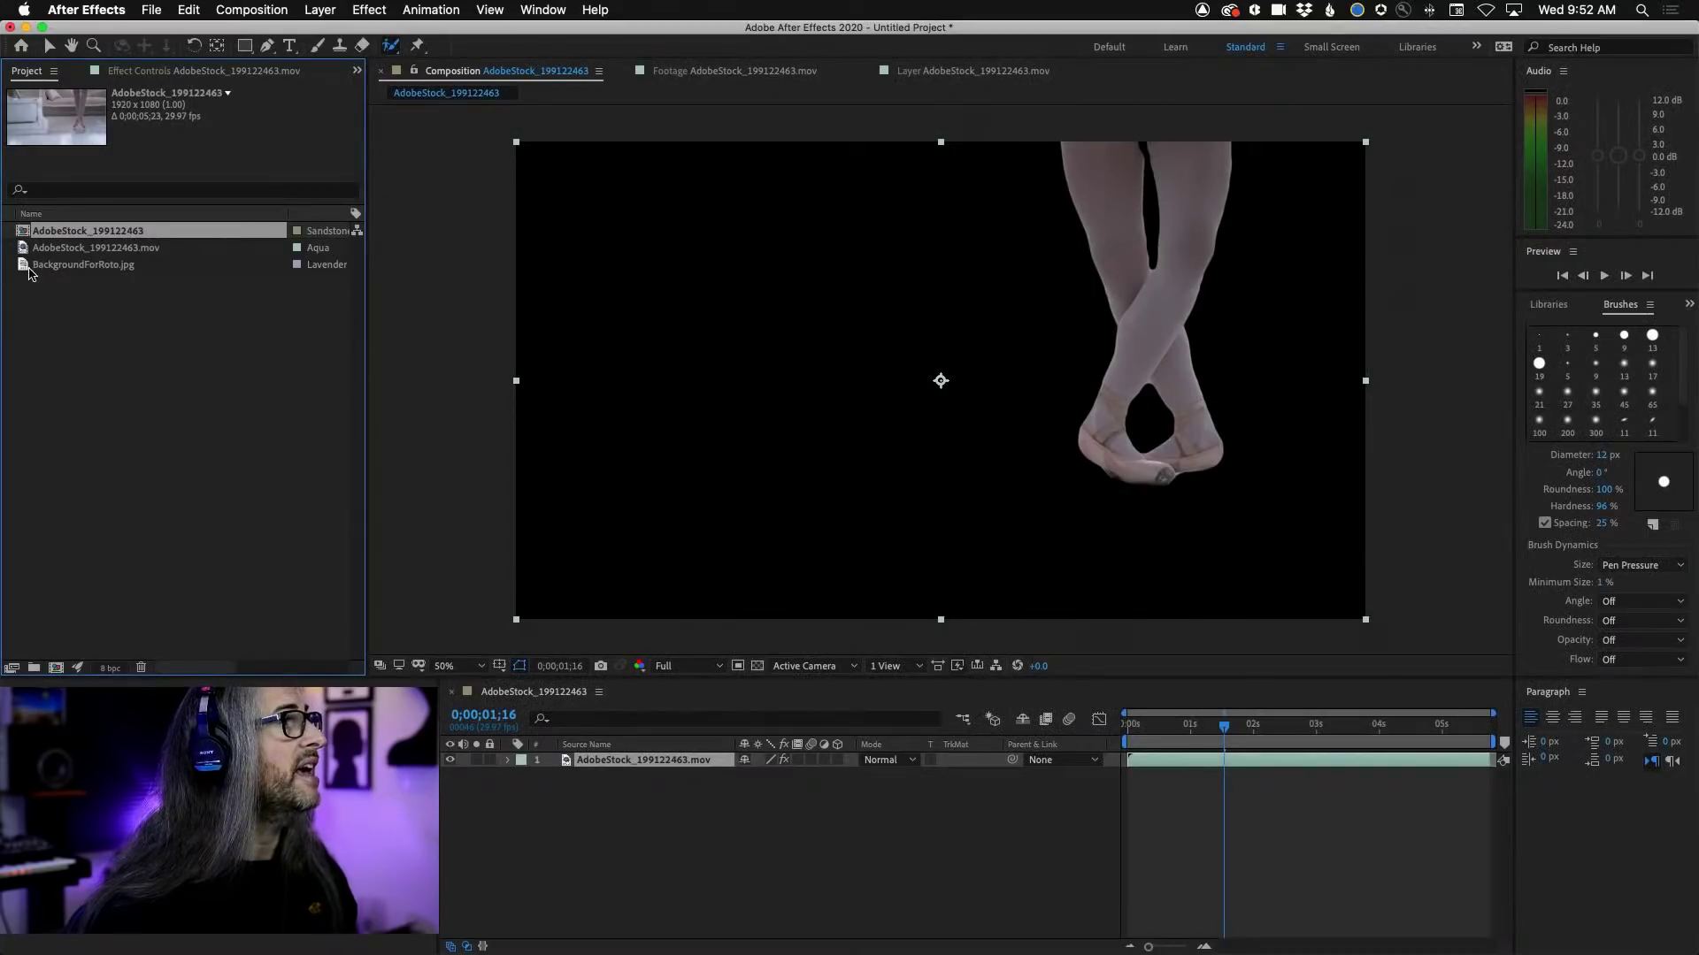
drag(32, 266, 593, 860)
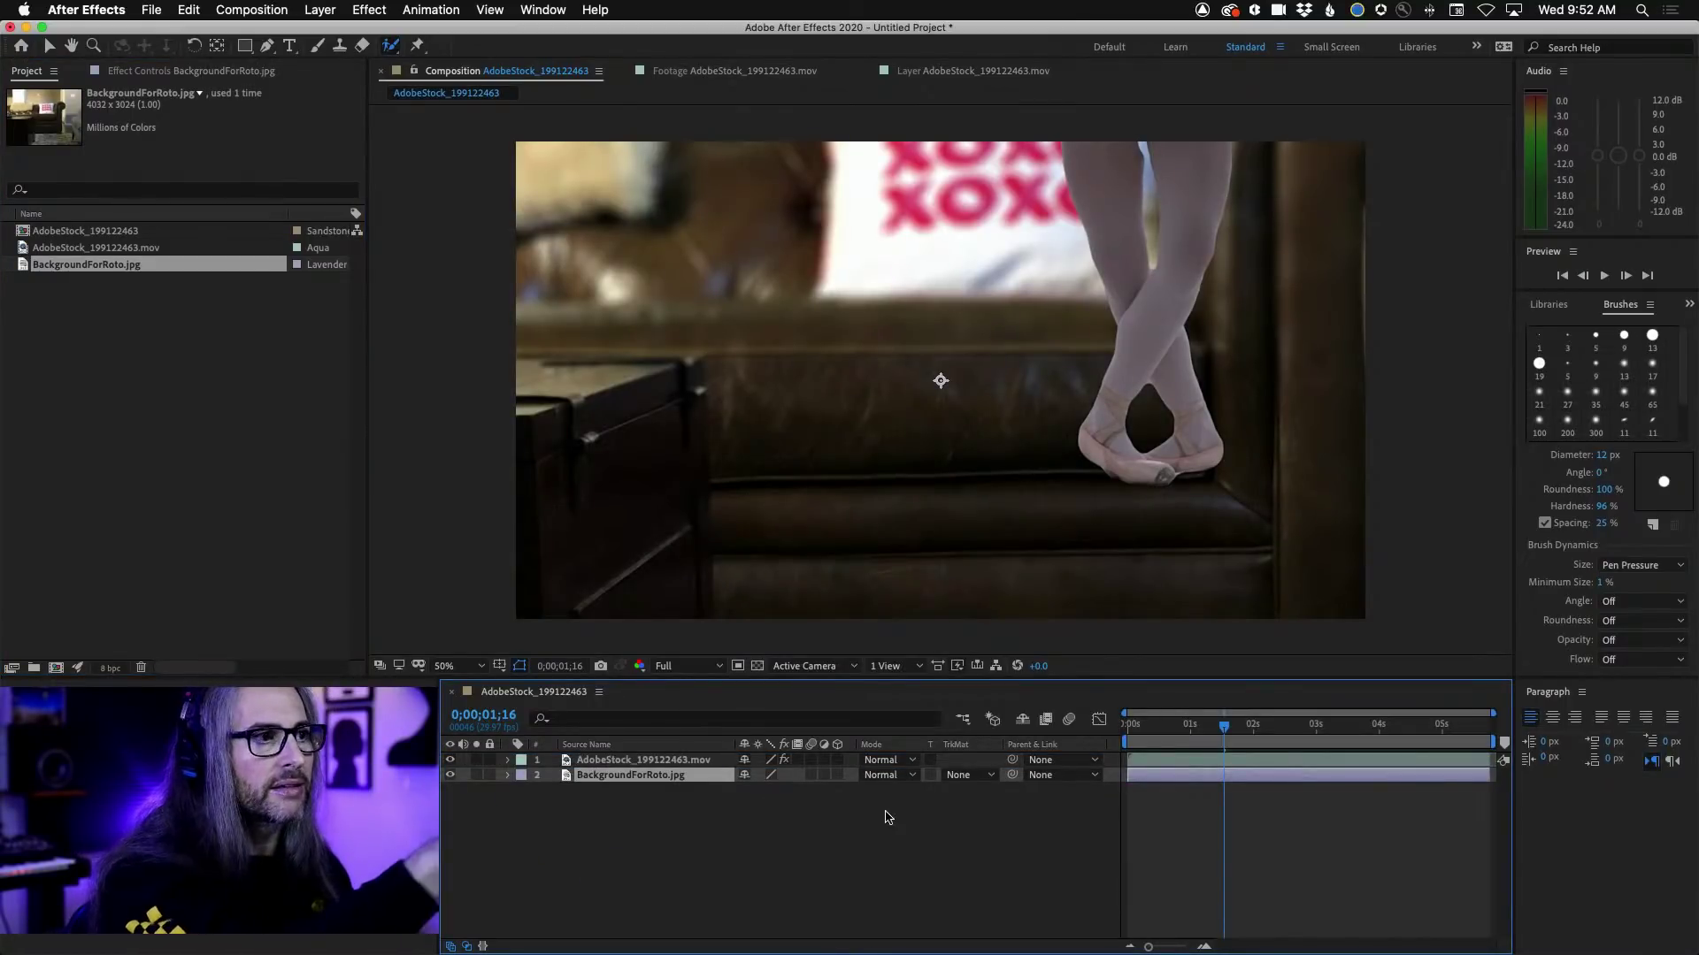
Step: Move the current time to 0;00;00;10 and scale the BackgroundForRoto.jpg layer to 50%
drag(1226, 727, 1151, 729)
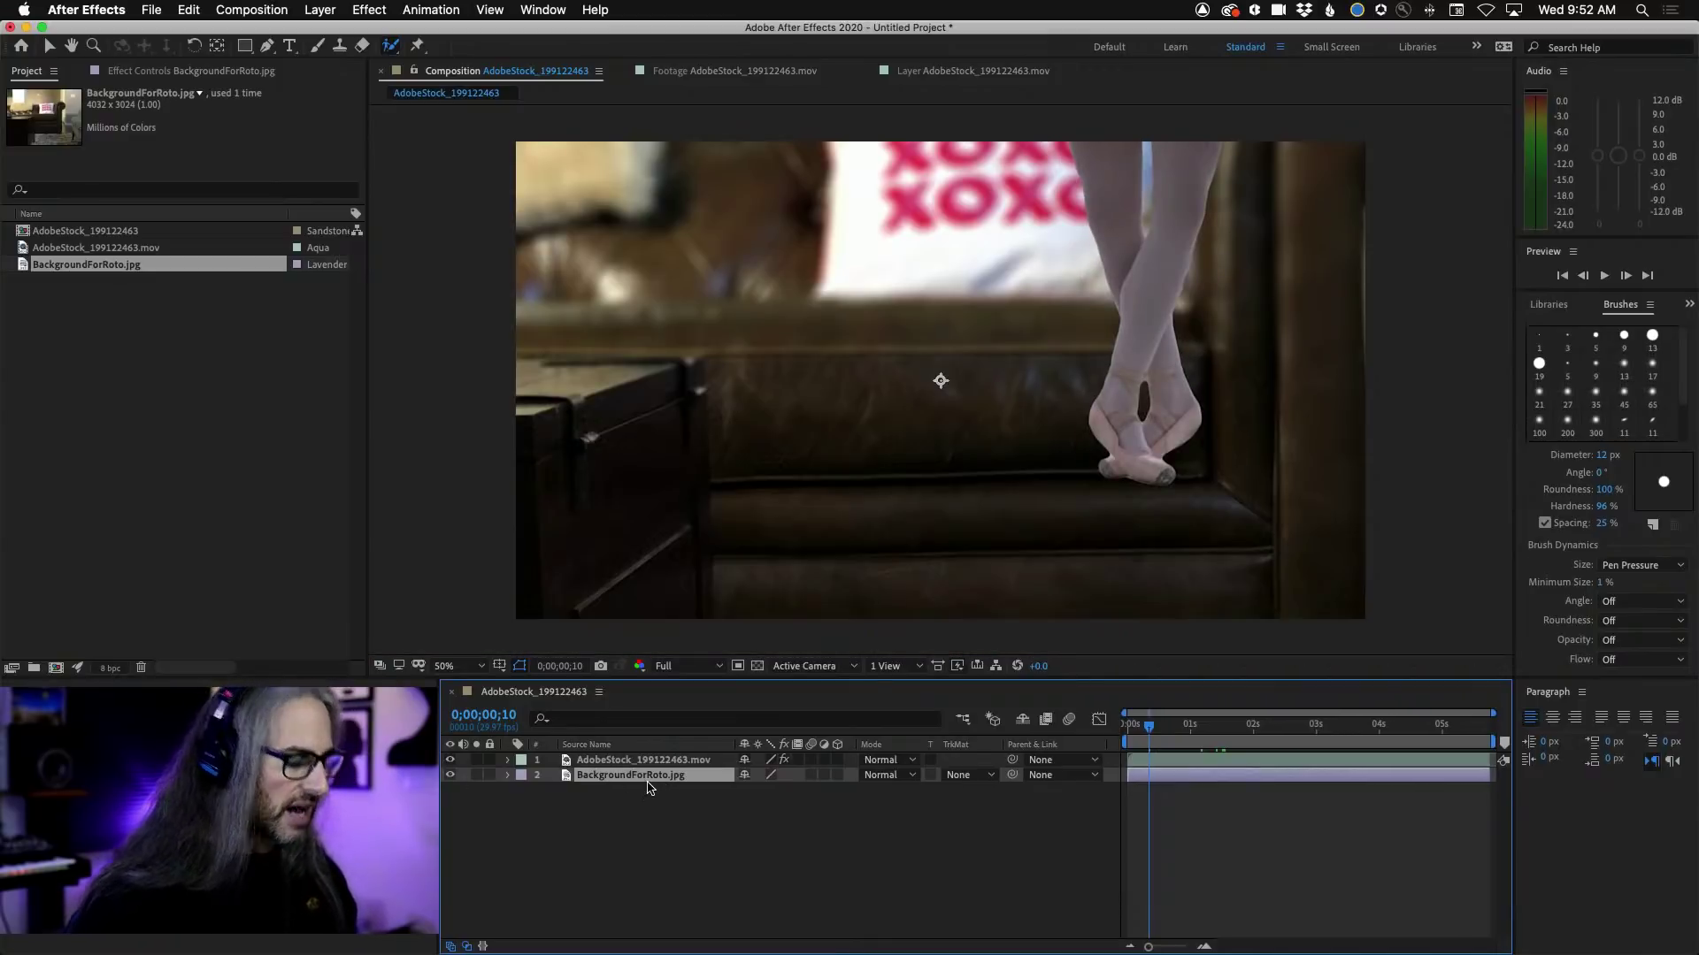
key(s)
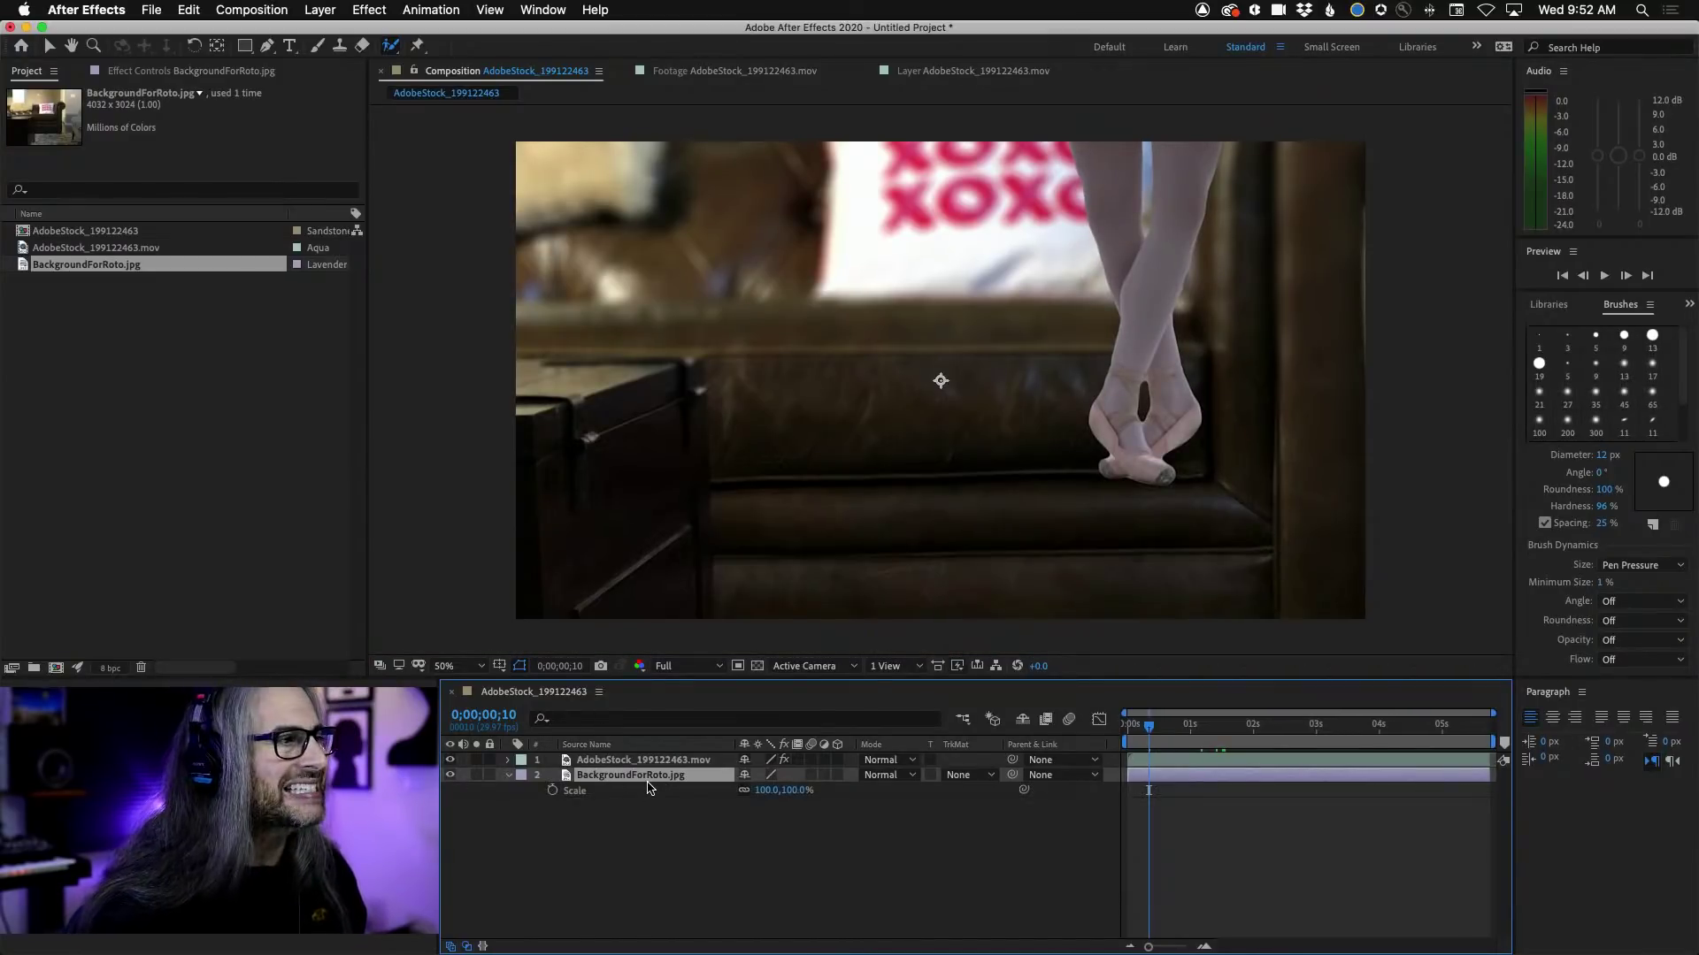
click(763, 792)
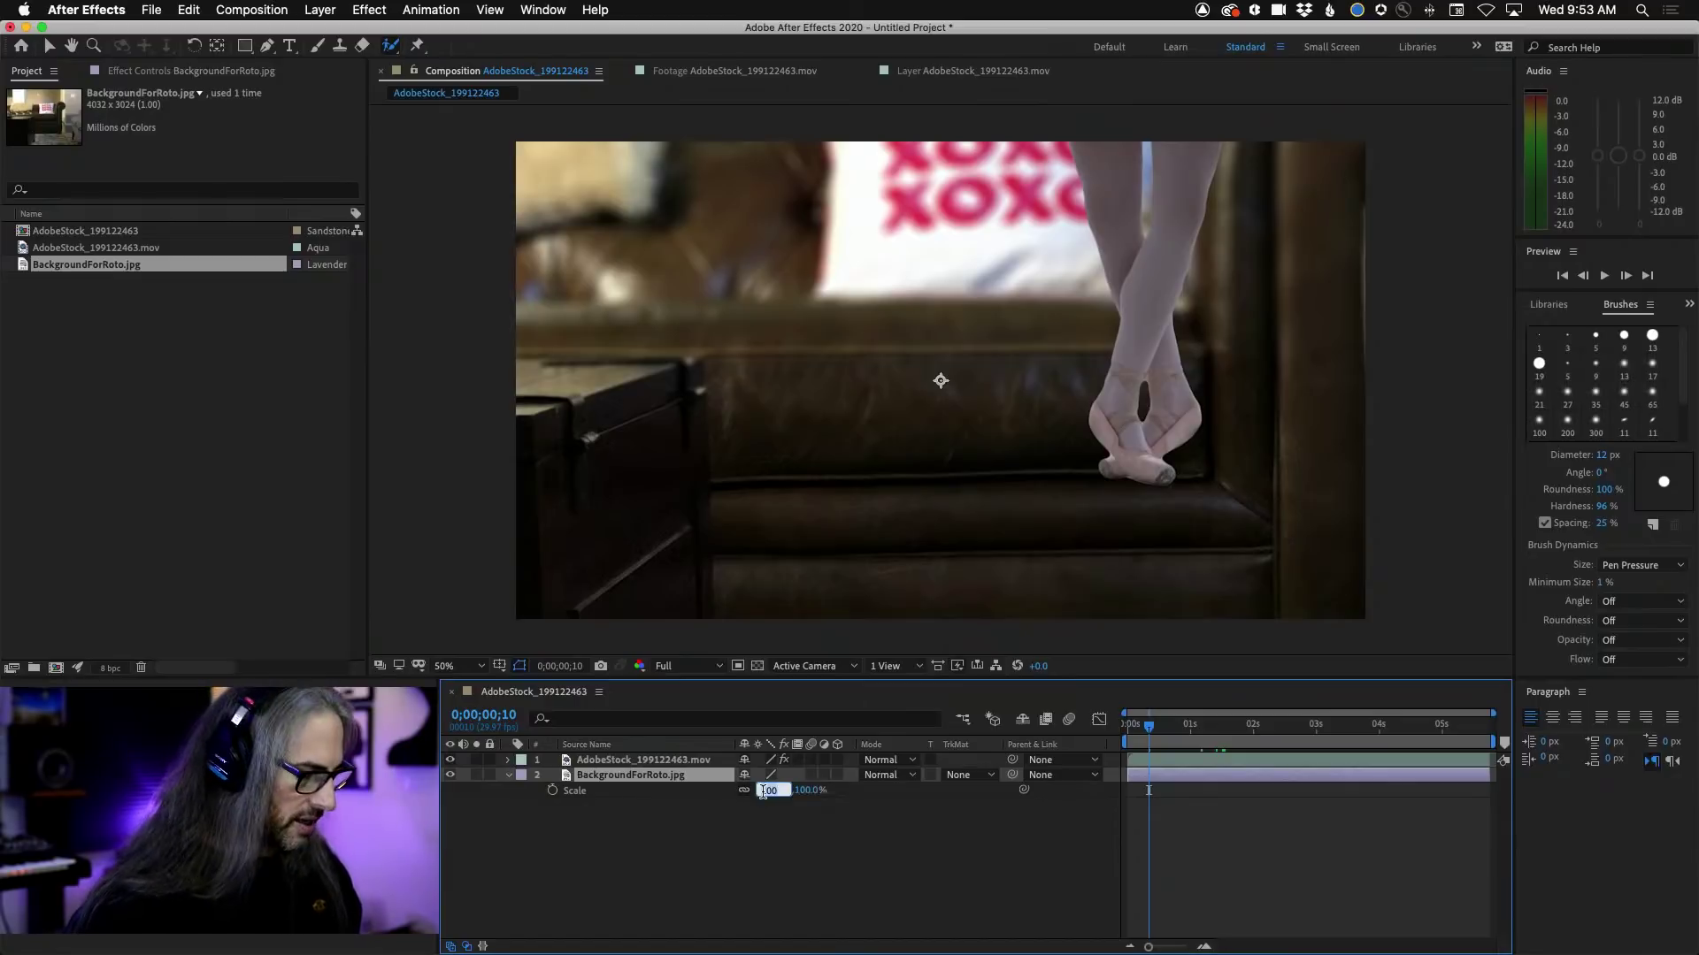
text(50)
key(Return)
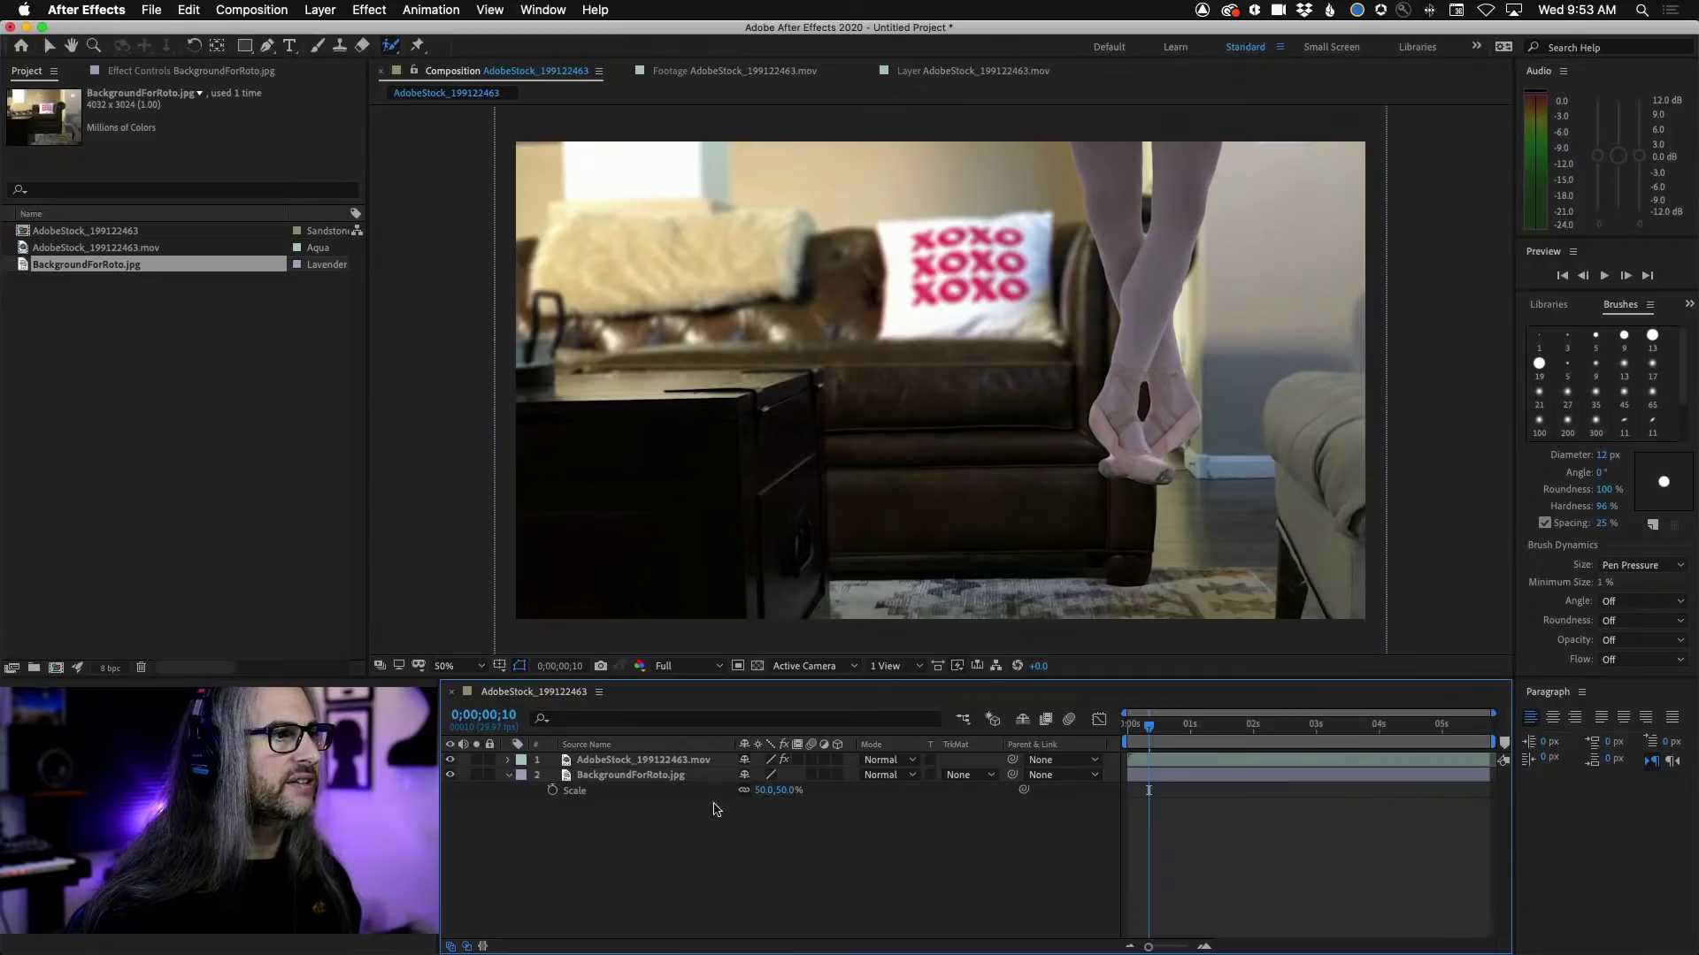
Step: Raise the BackgroundForRoto.jpg layer to position 960, 188 to set the dancer's feet on the rug, and return to 0;00;00;00
click(615, 779)
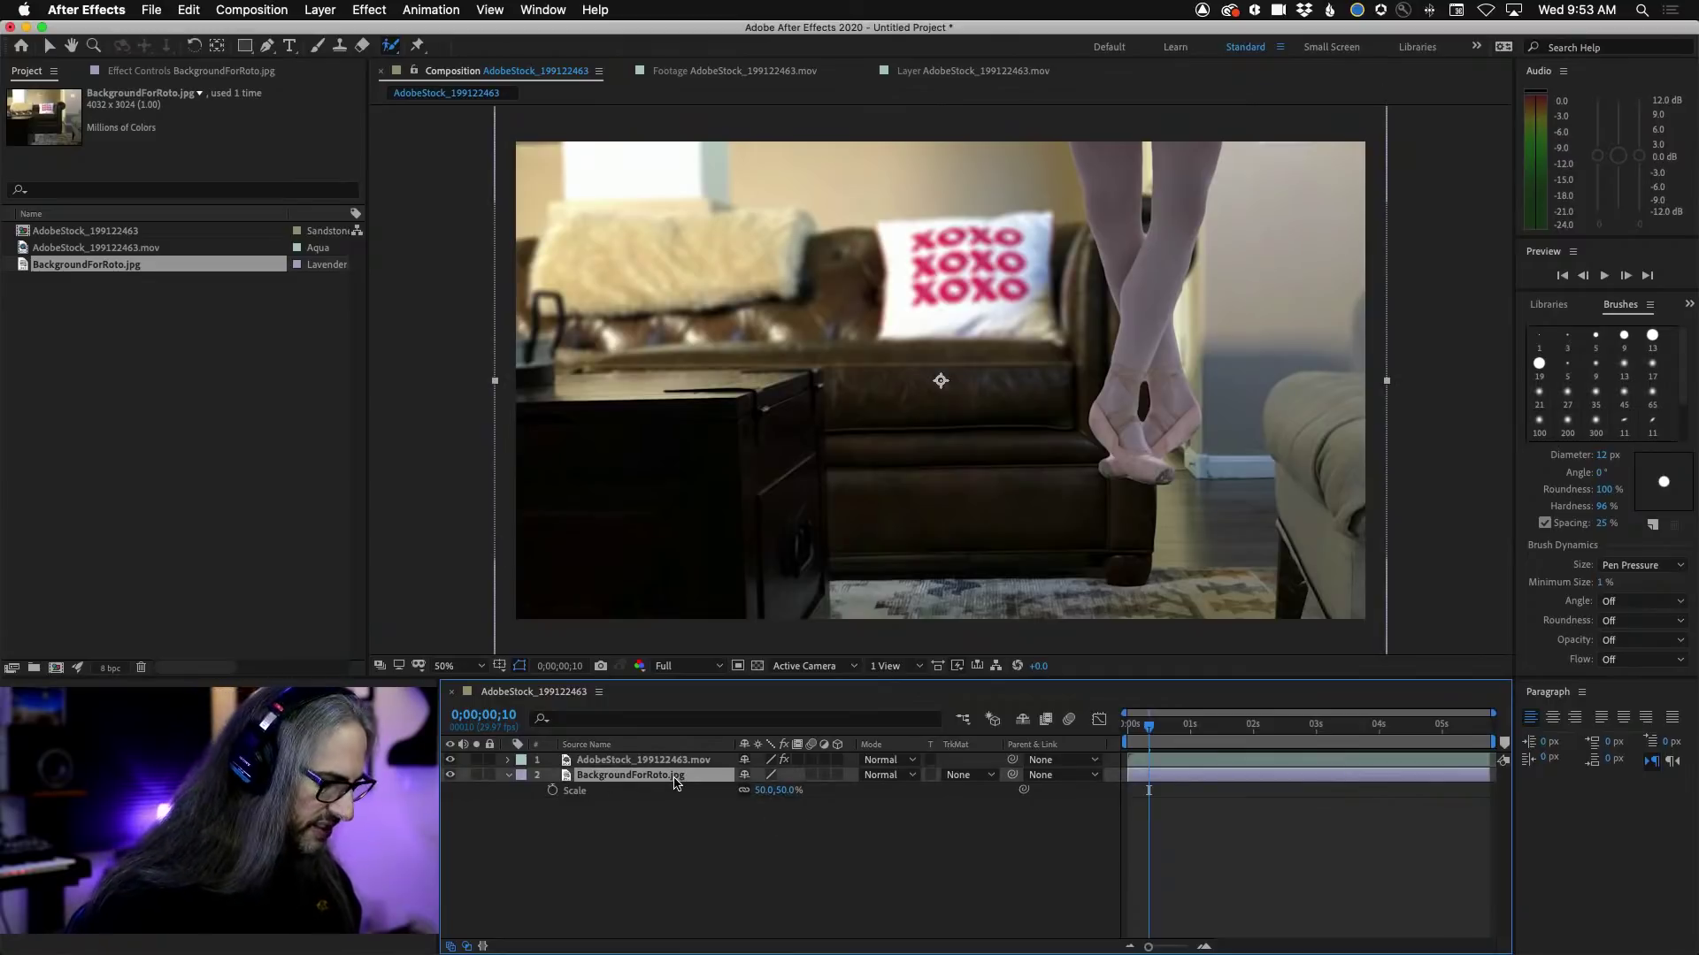
key(p)
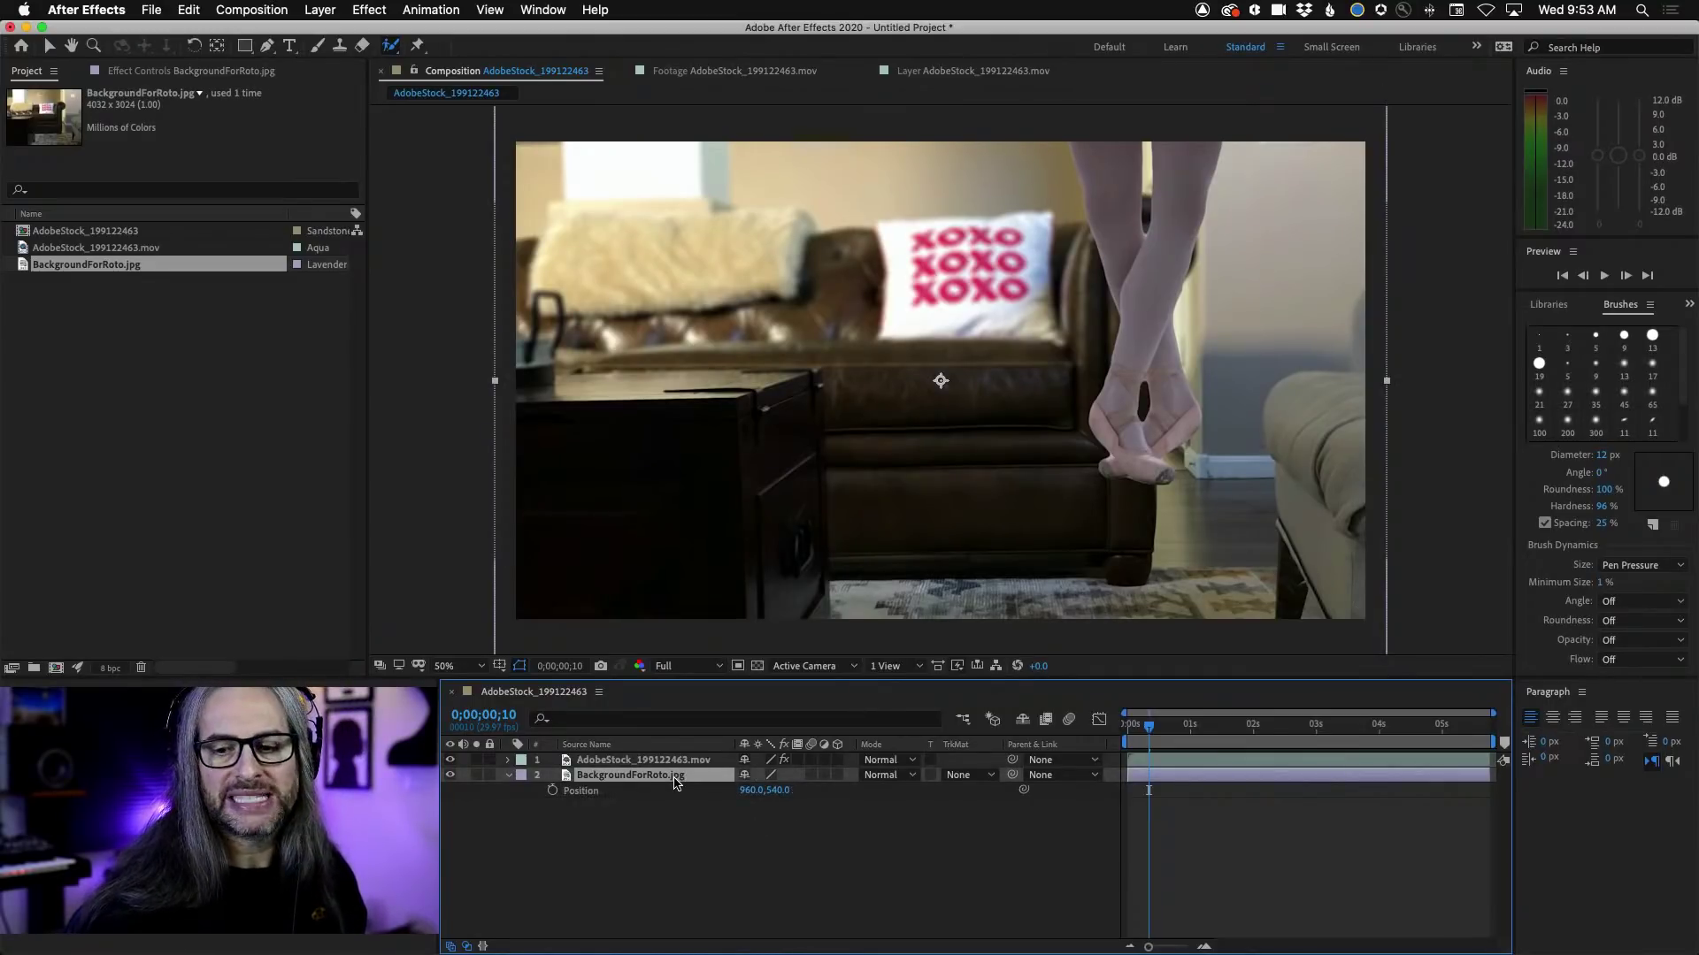
drag(778, 790, 470, 789)
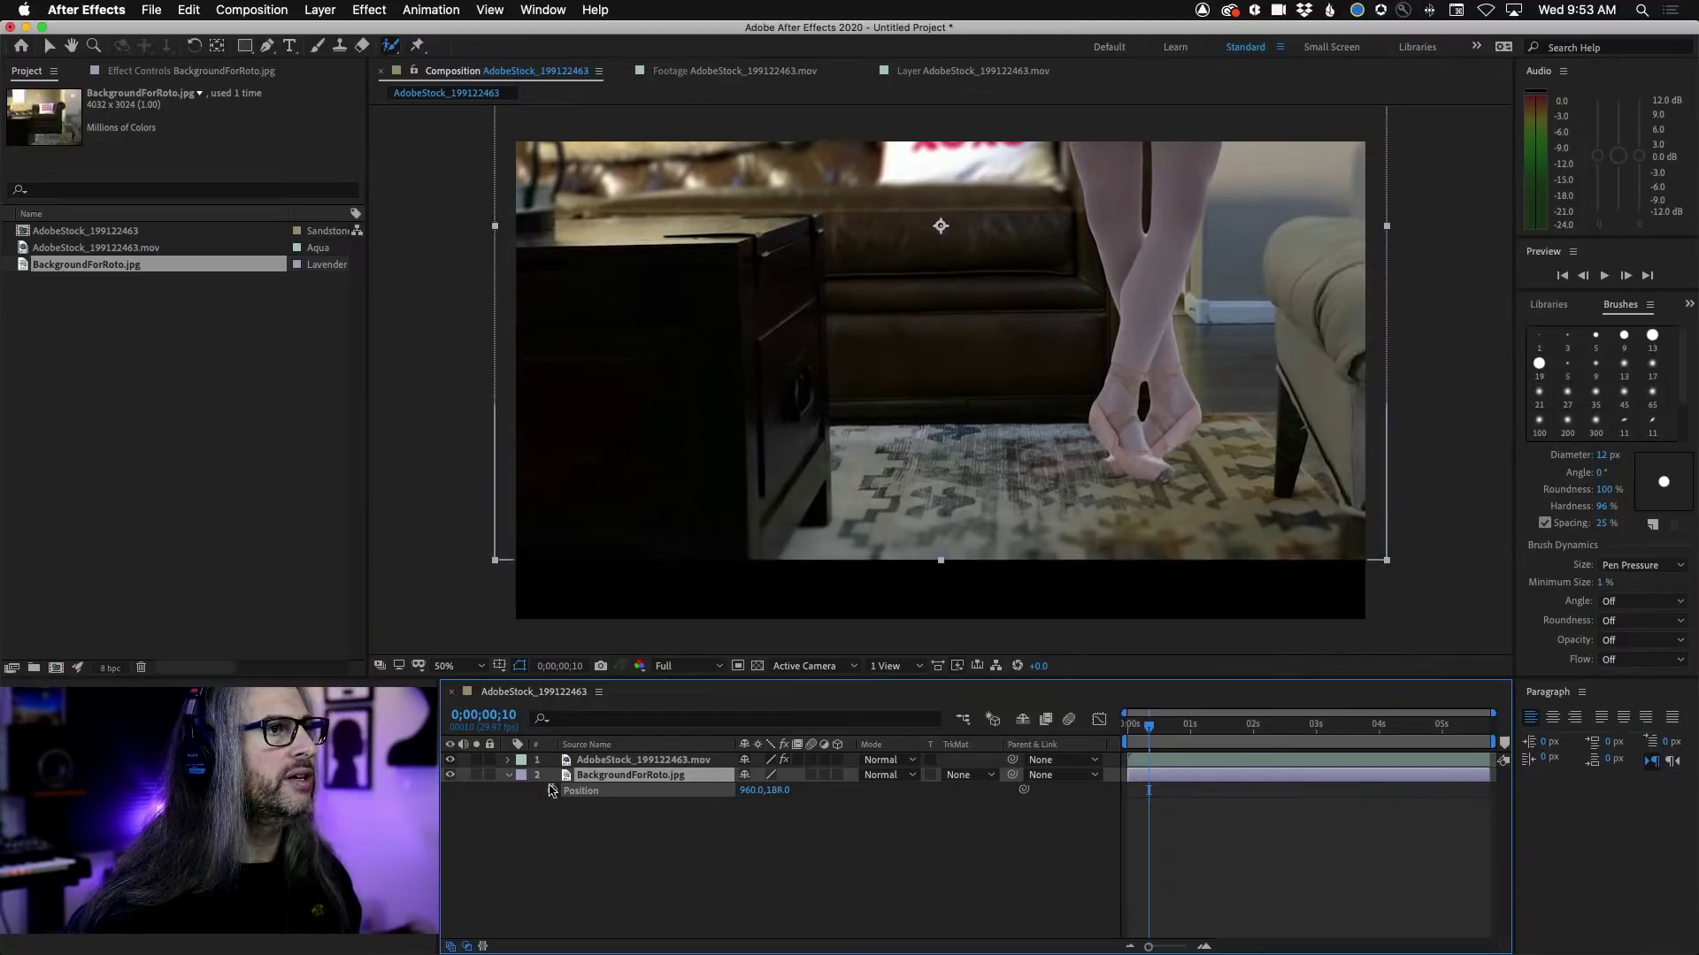
drag(1141, 733, 1129, 733)
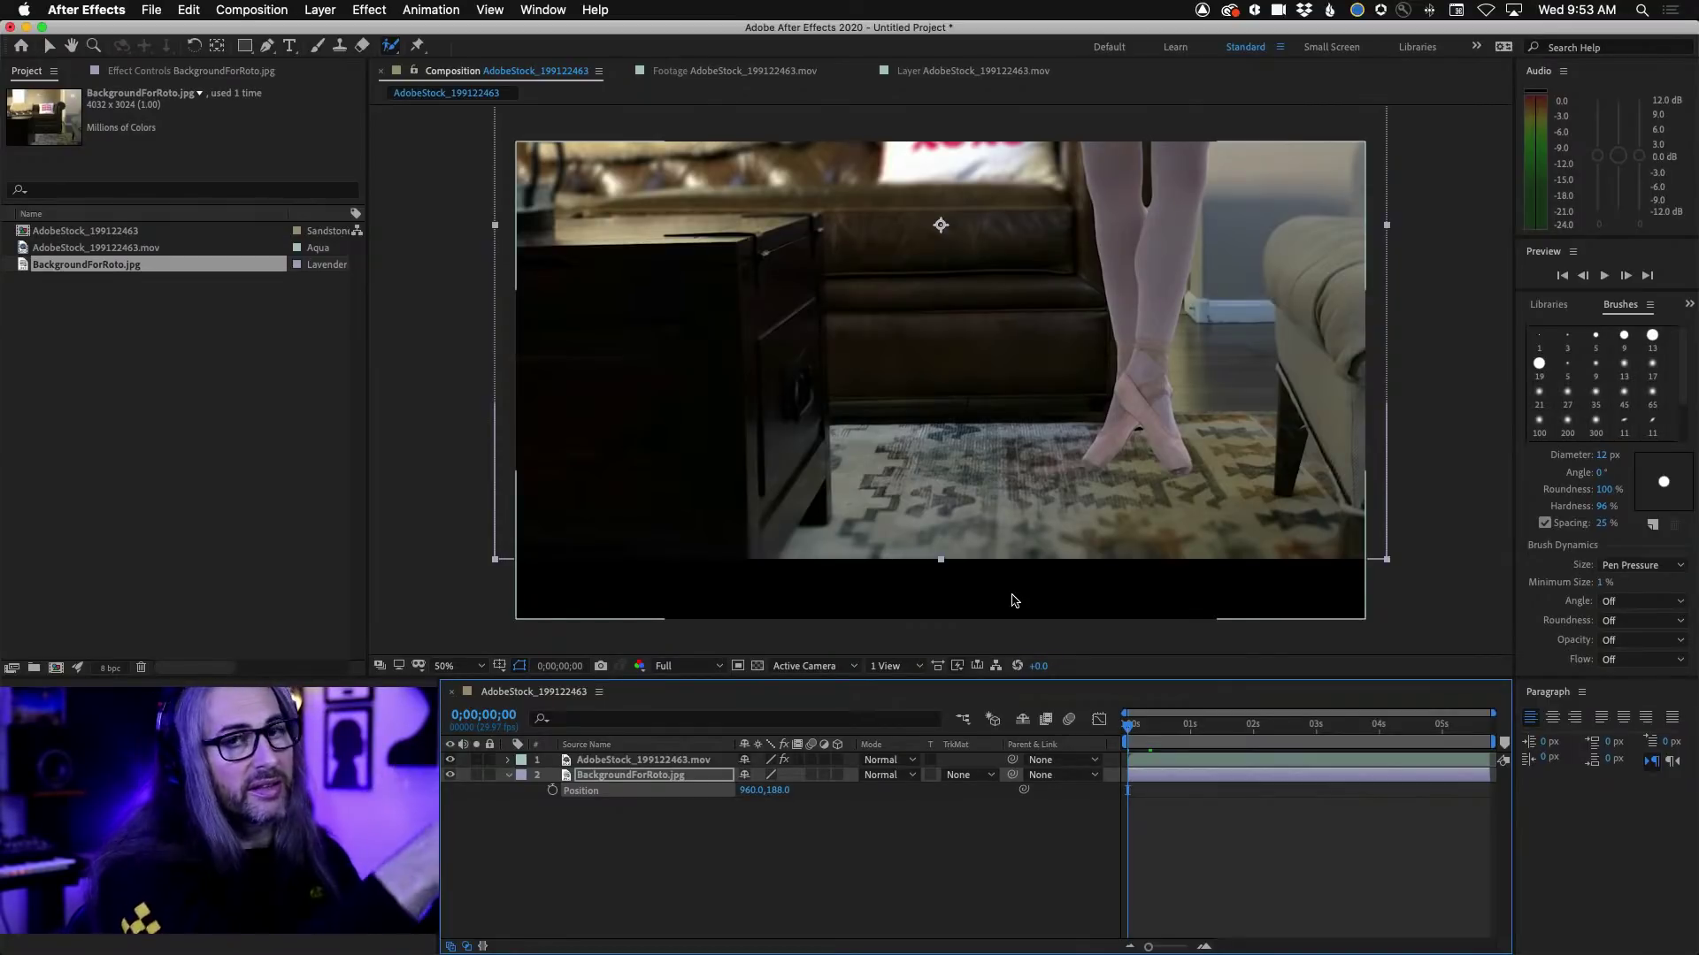
Step: Create a black solid of 1920 x 1080 px and place it above the dancer layer in the stack
click(306, 9)
mouse_move(329, 35)
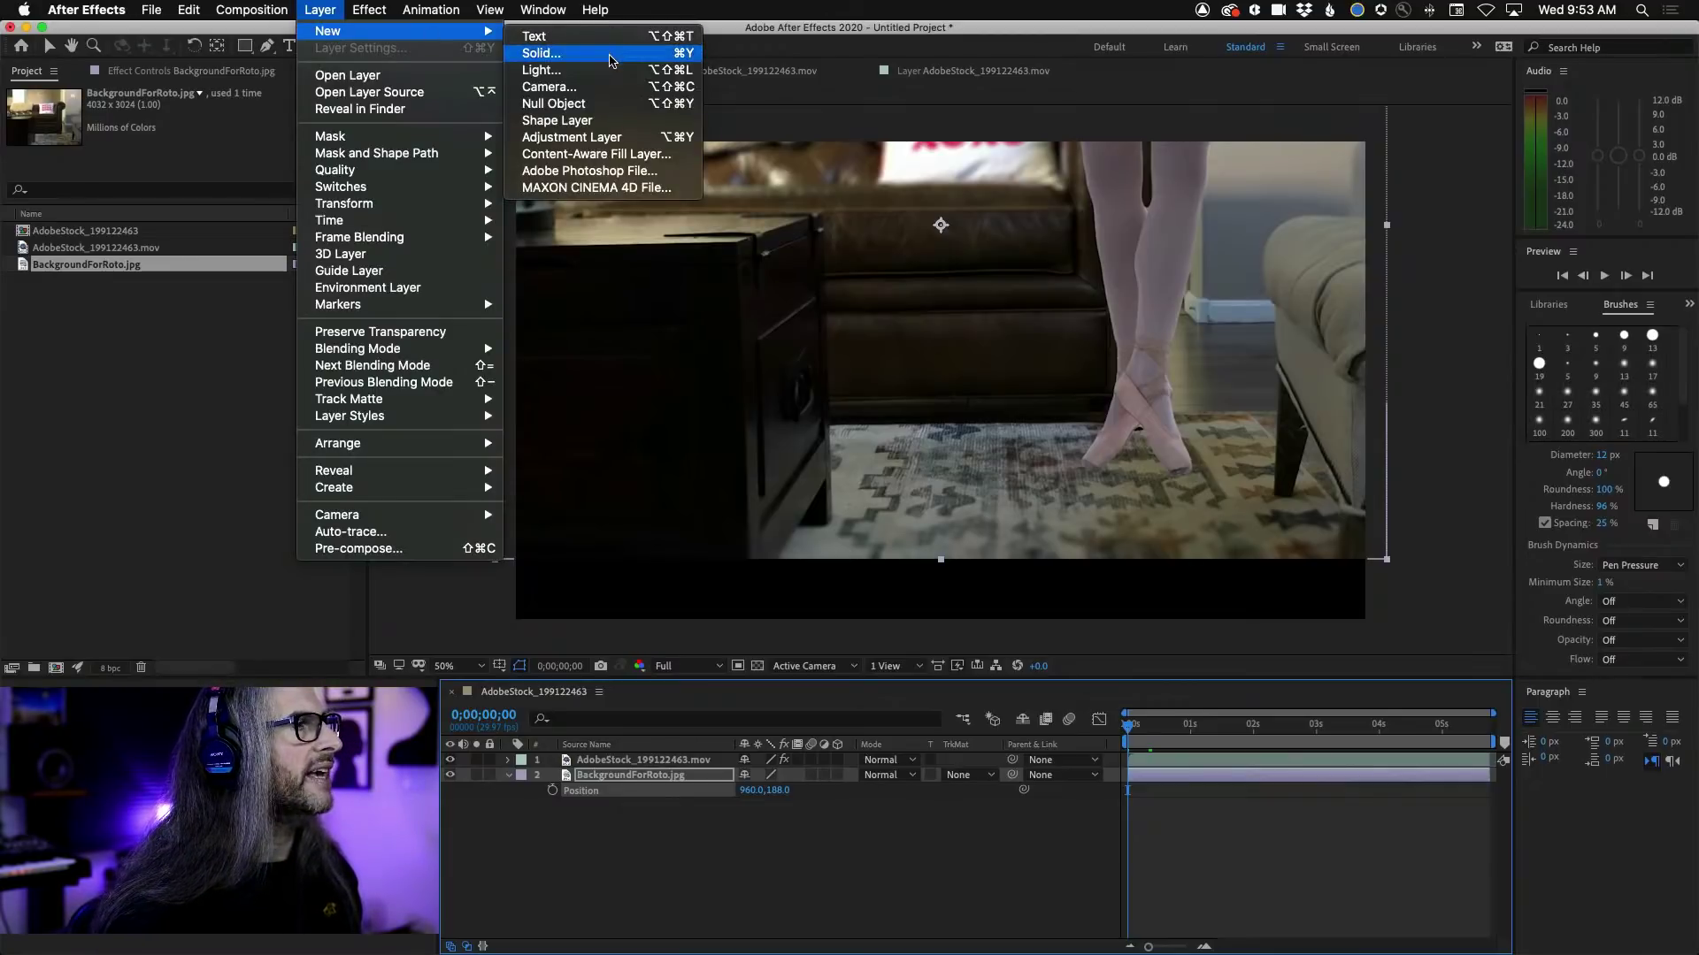
click(610, 54)
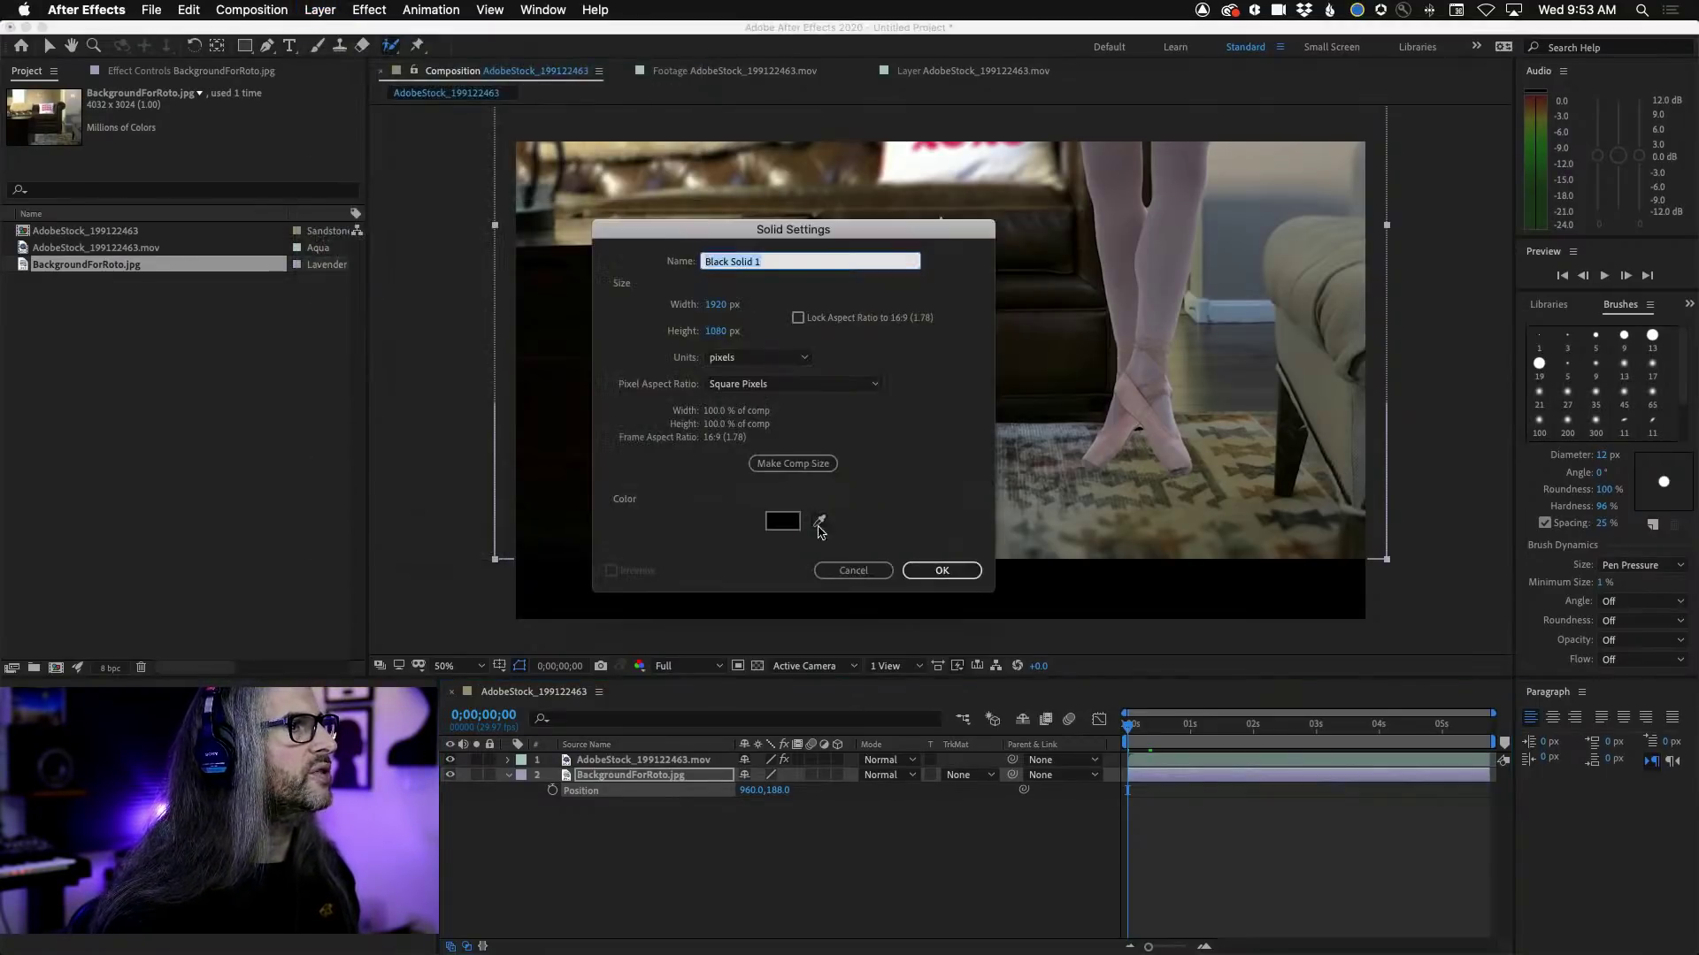
click(942, 570)
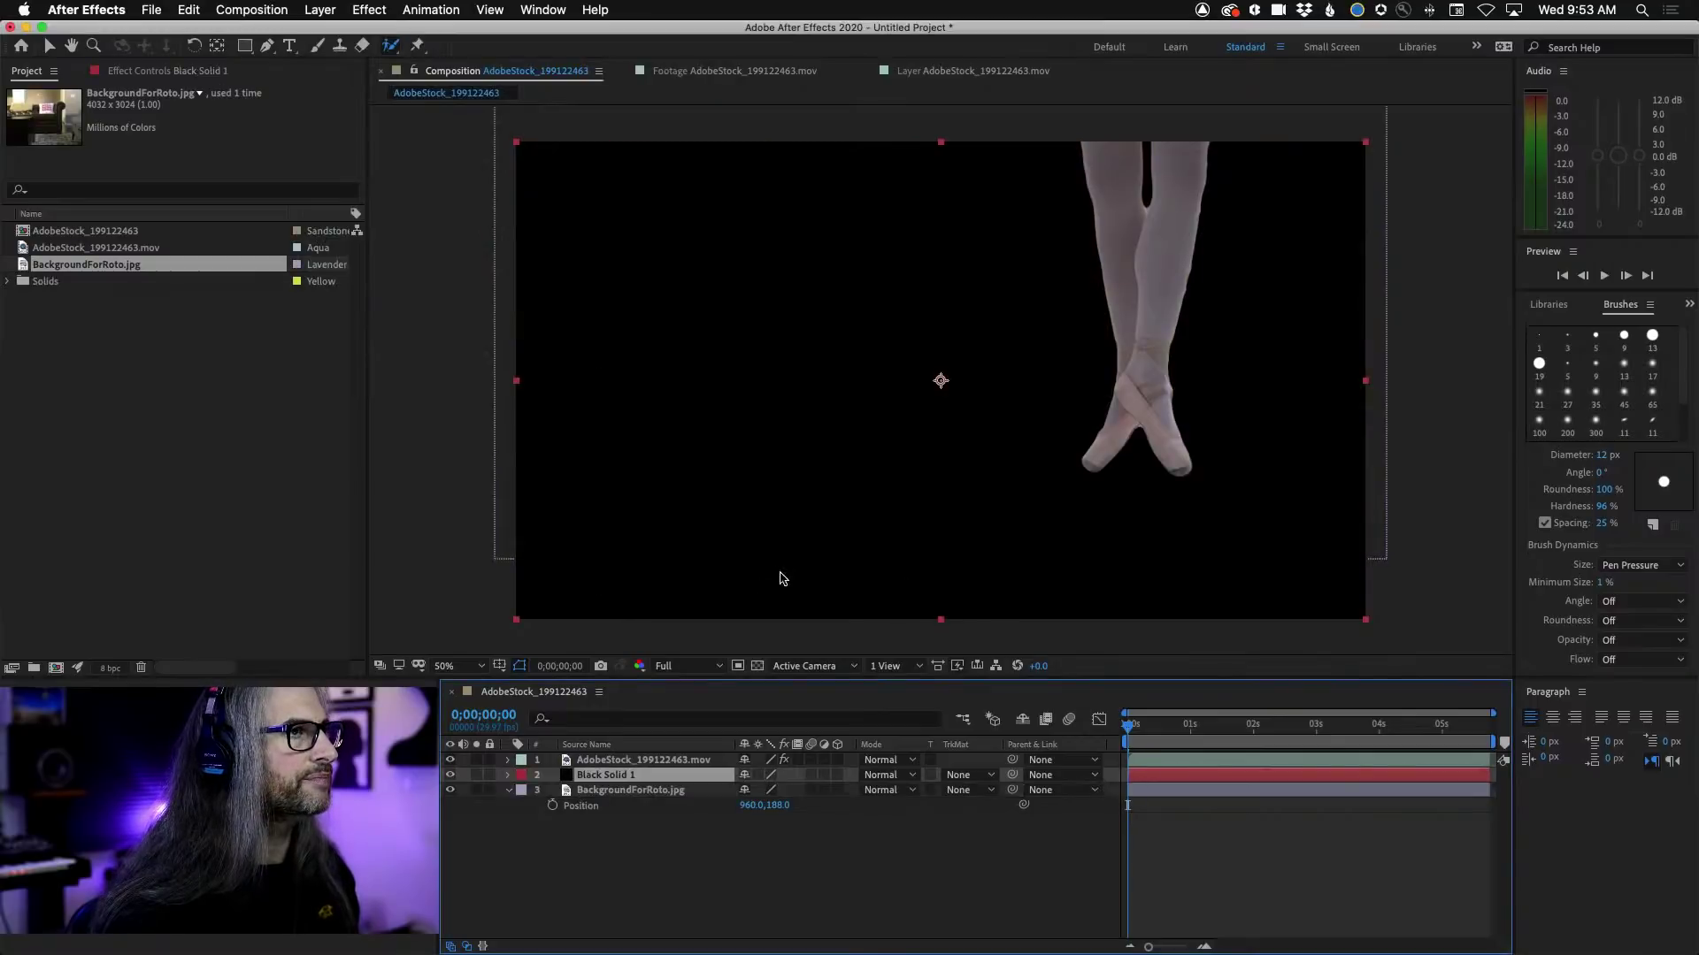
click(619, 767)
drag(619, 763, 624, 761)
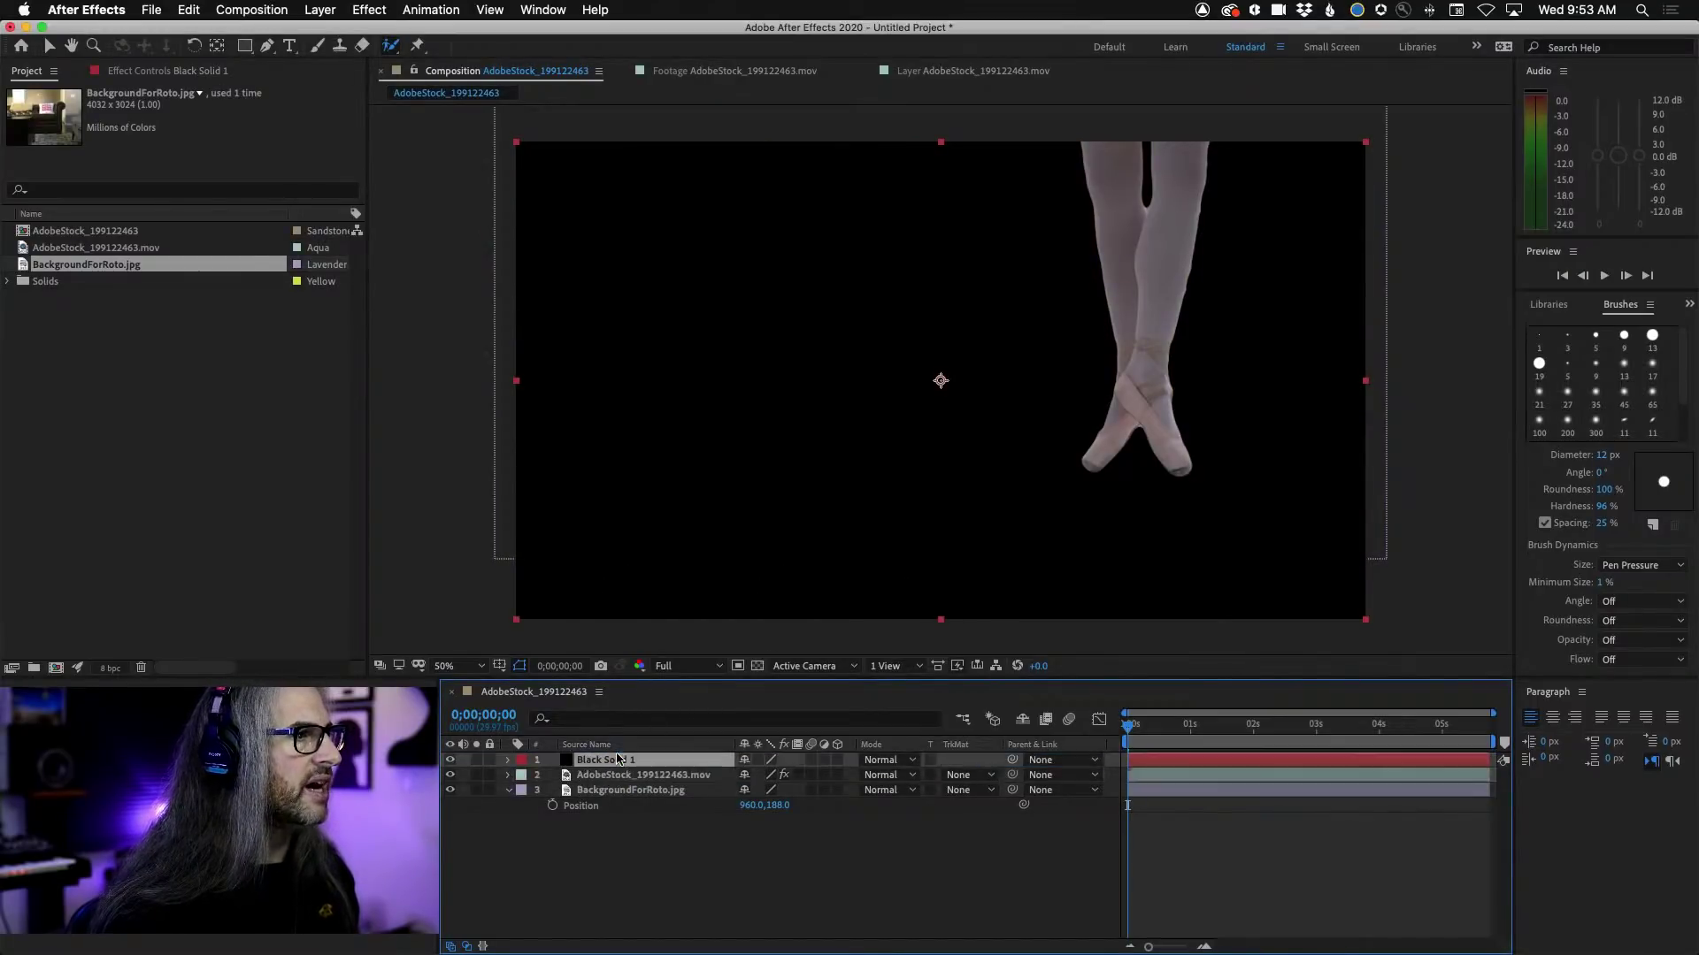
Step: Raise the black solid to position 960, -434 as the upper letterbox bar, and preview the composite
key(p)
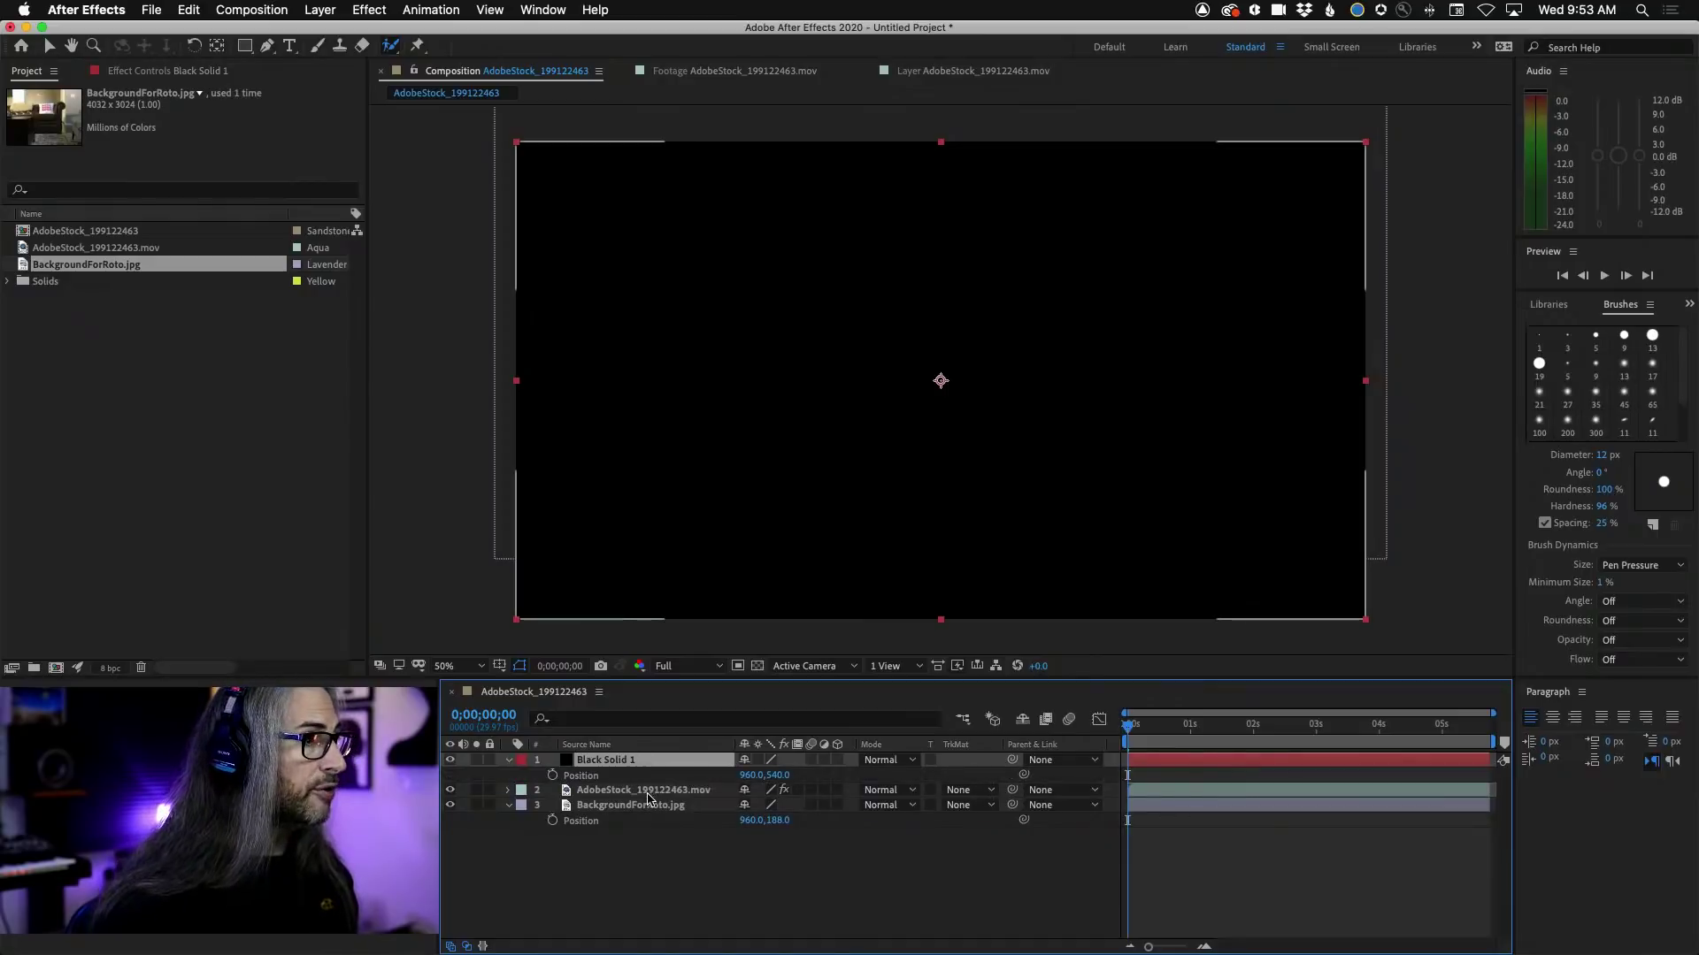
drag(774, 779, 548, 778)
drag(762, 773, 723, 775)
key(space)
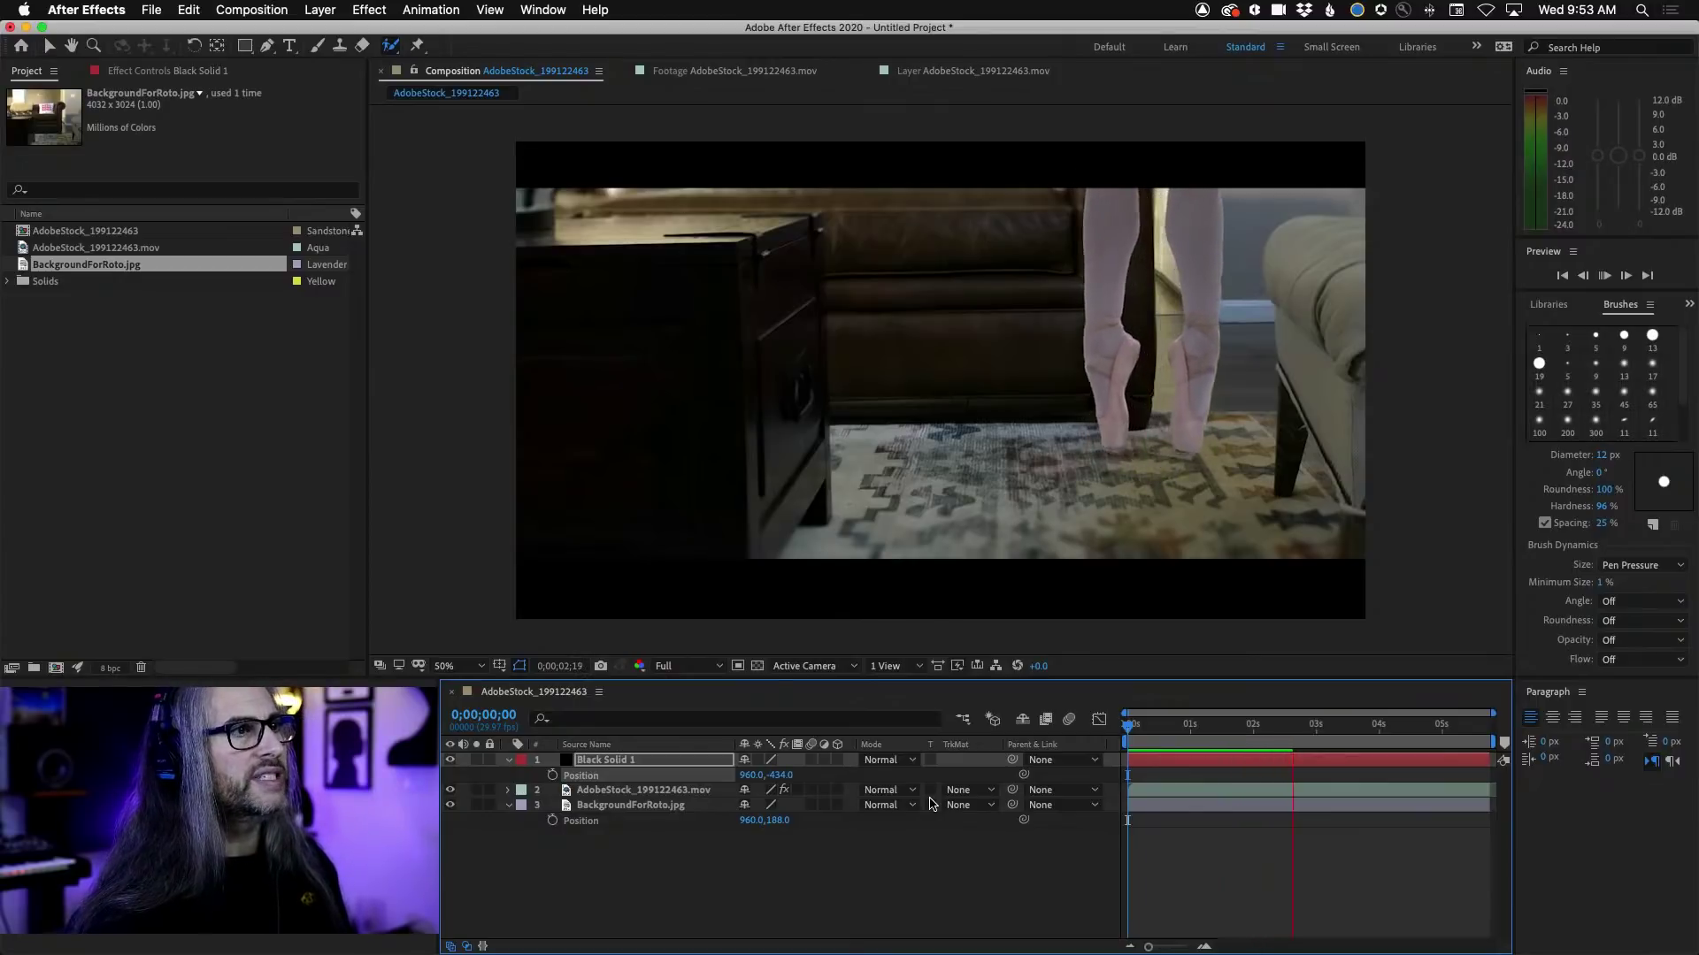
key(space)
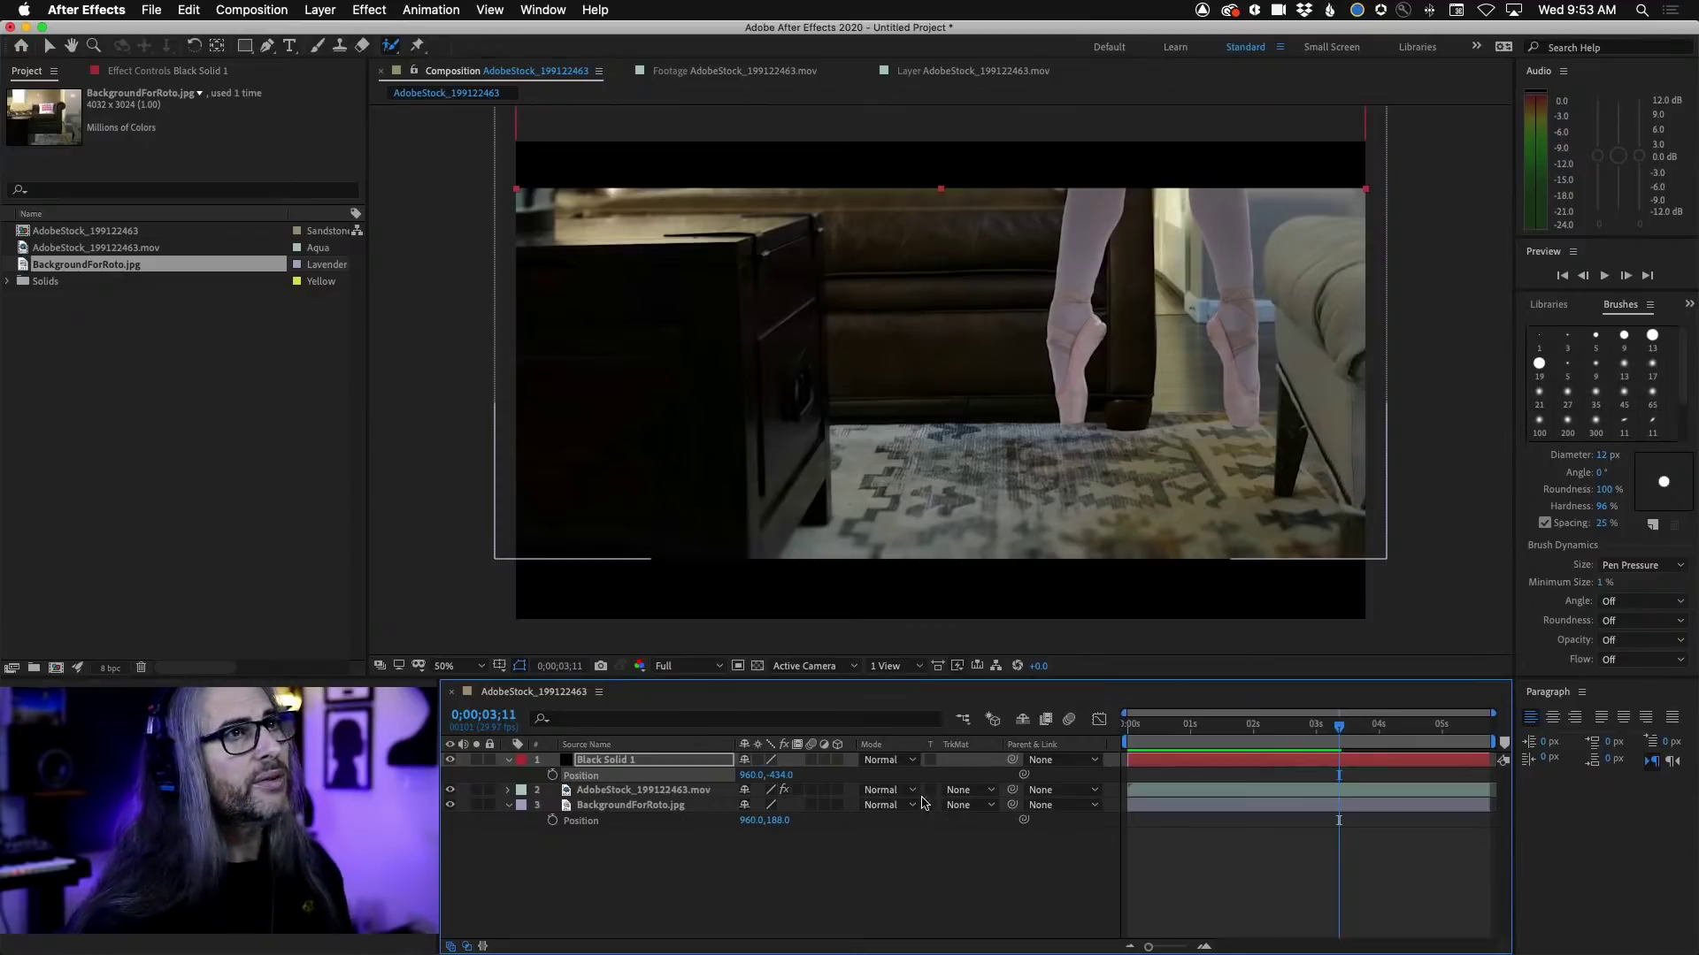
click(226, 501)
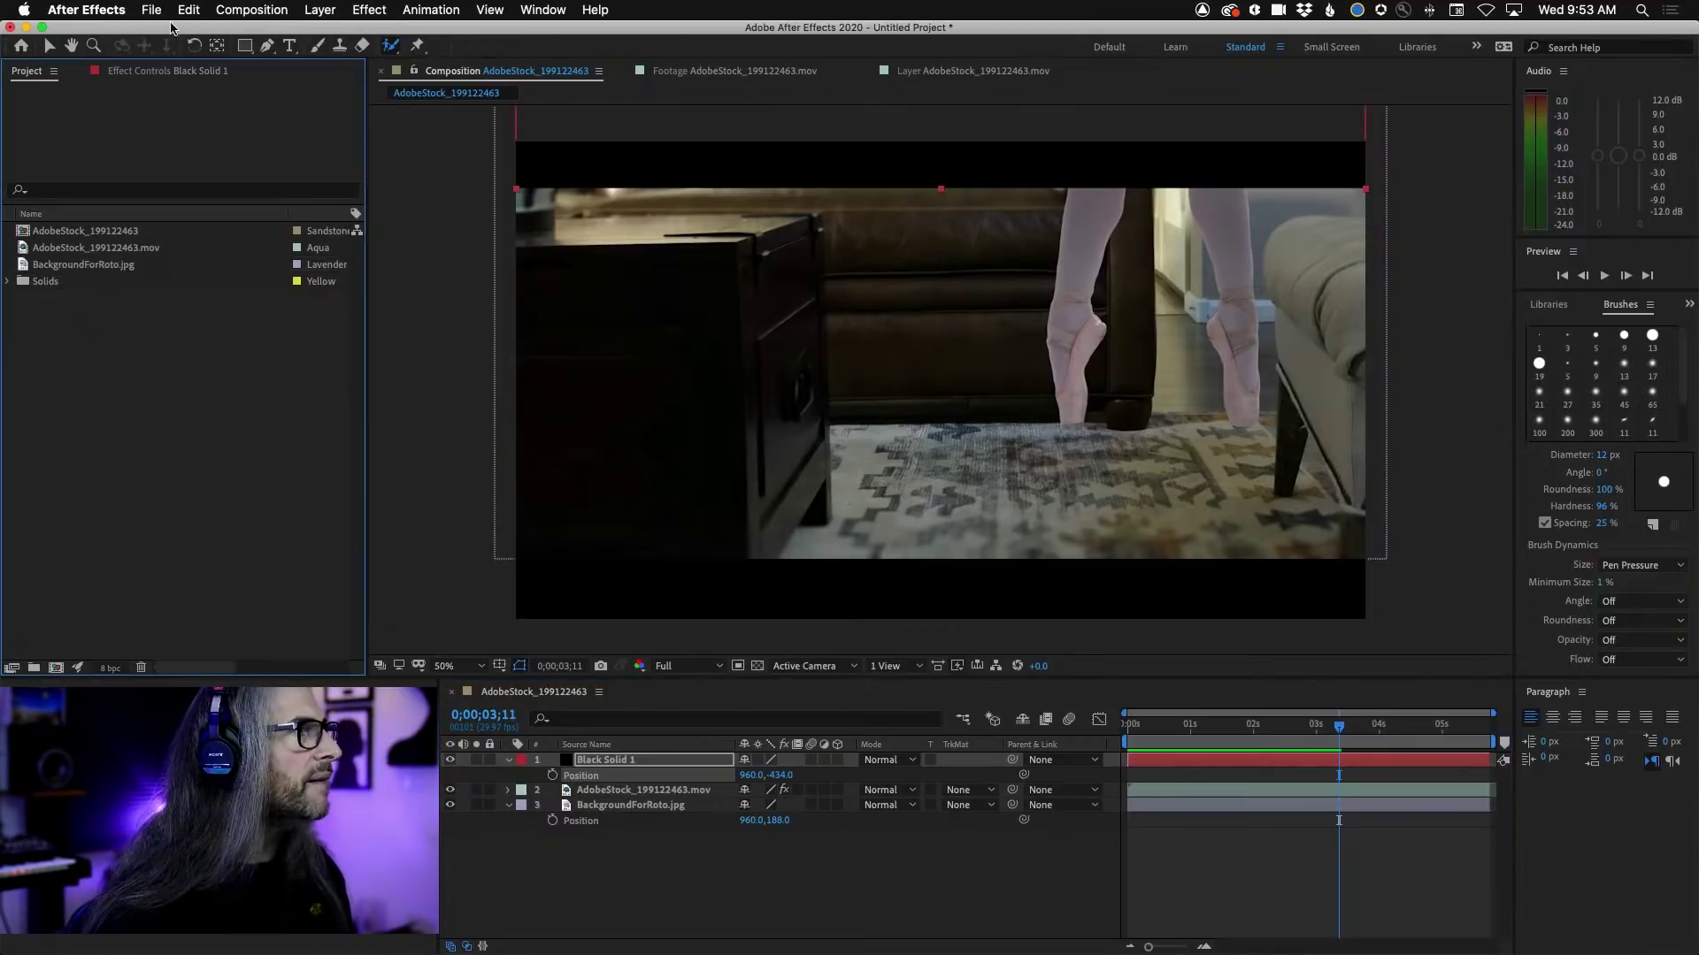
click(151, 10)
mouse_move(263, 5)
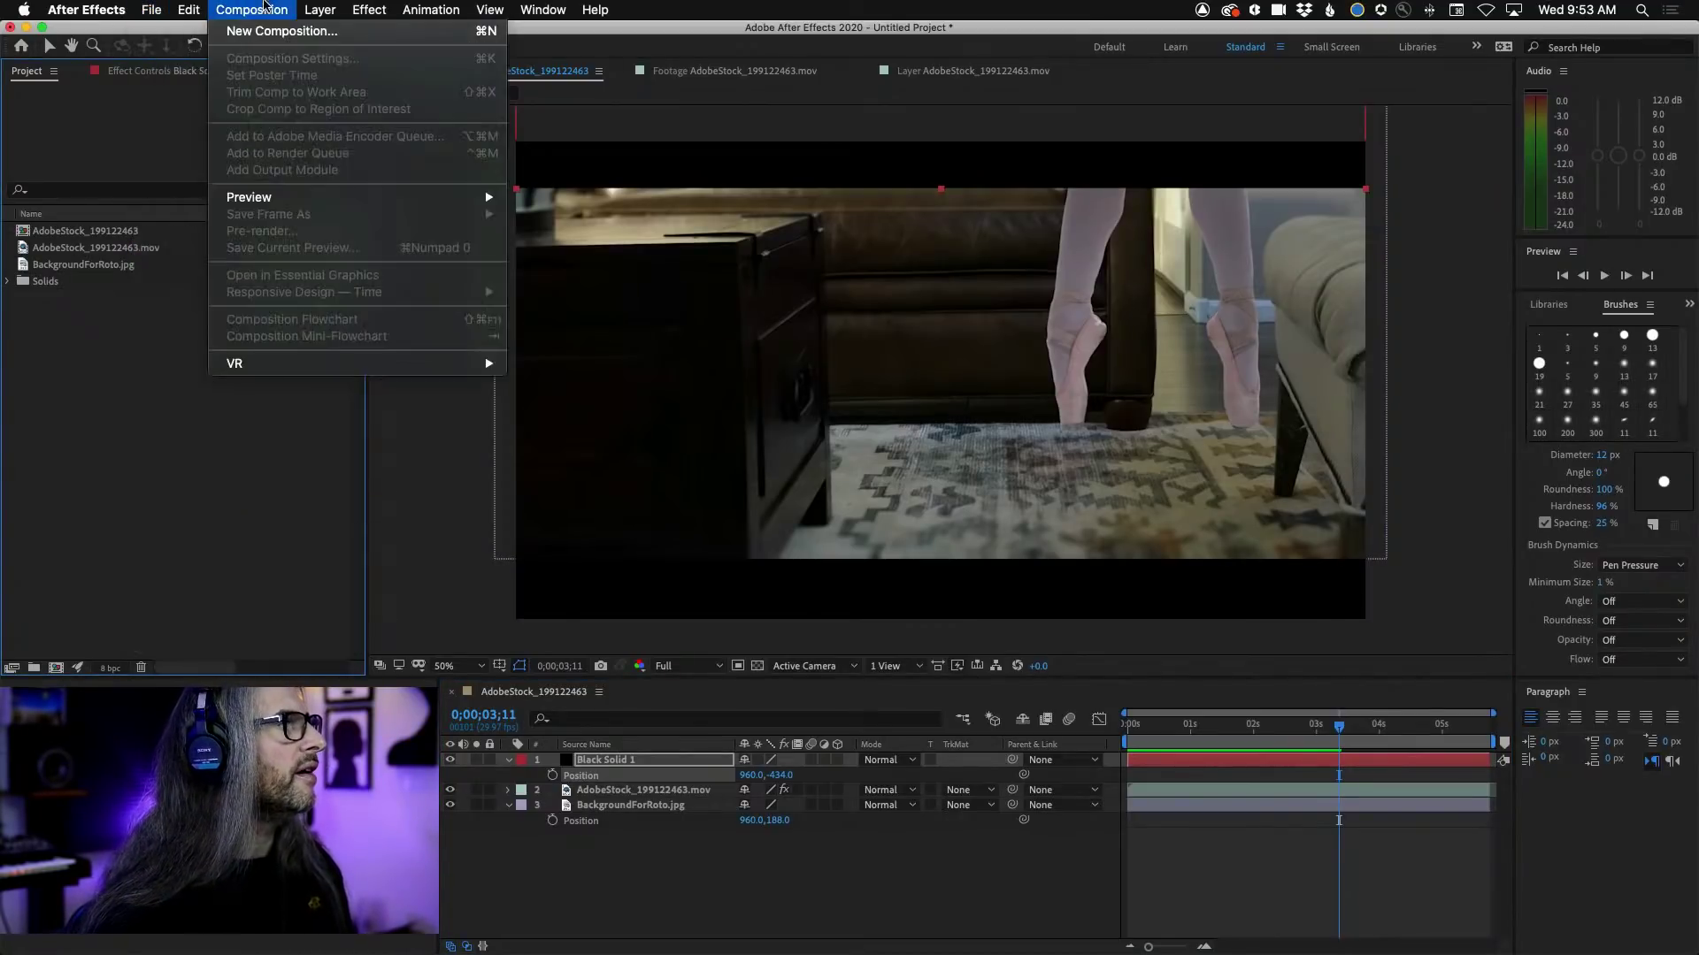
click(626, 705)
Step: Export the composition to the Adobe Media Encoder queue and switch to Media Encoder
click(522, 703)
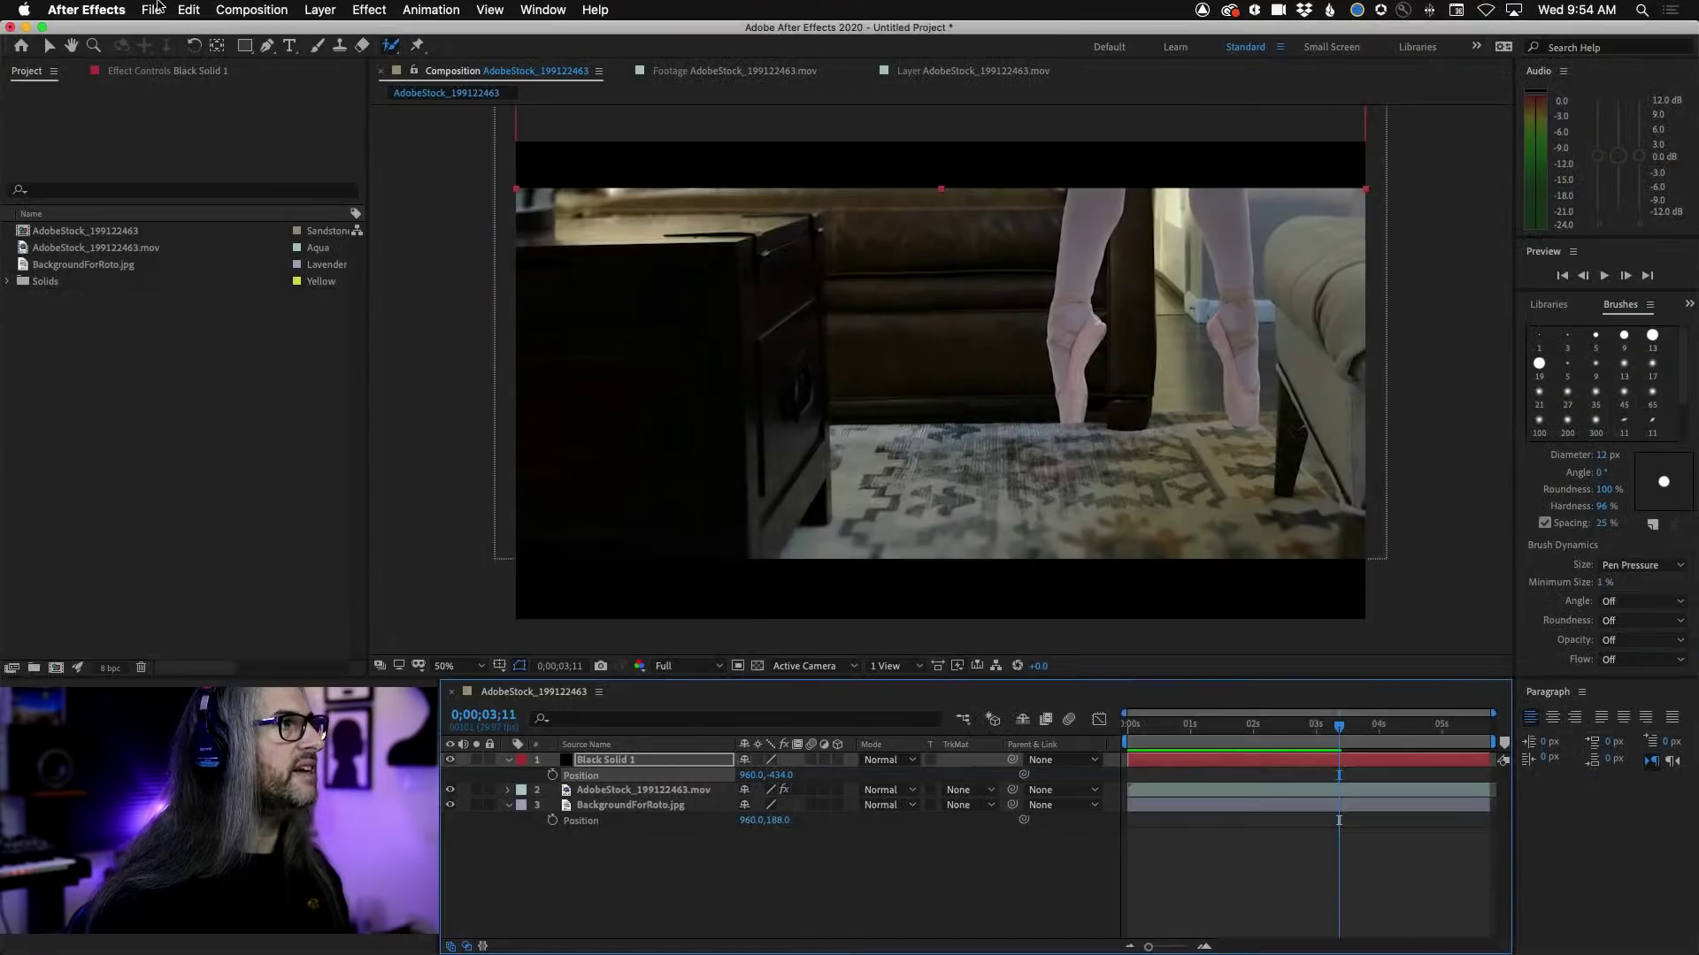
click(151, 10)
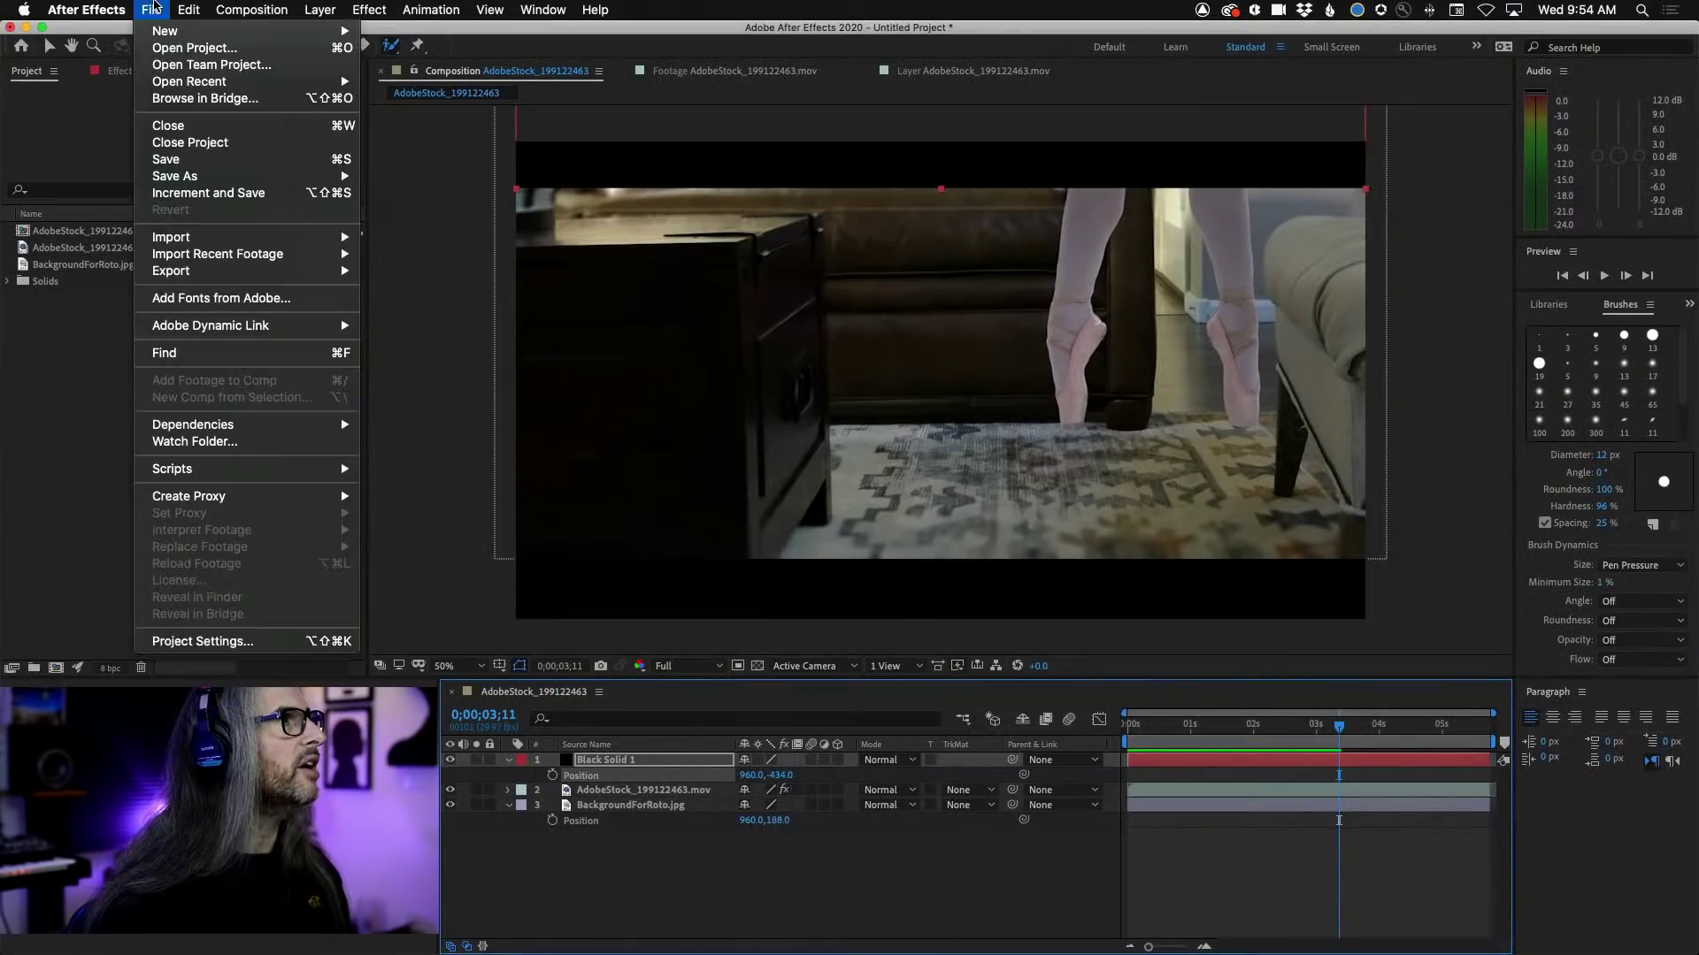
mouse_move(174, 276)
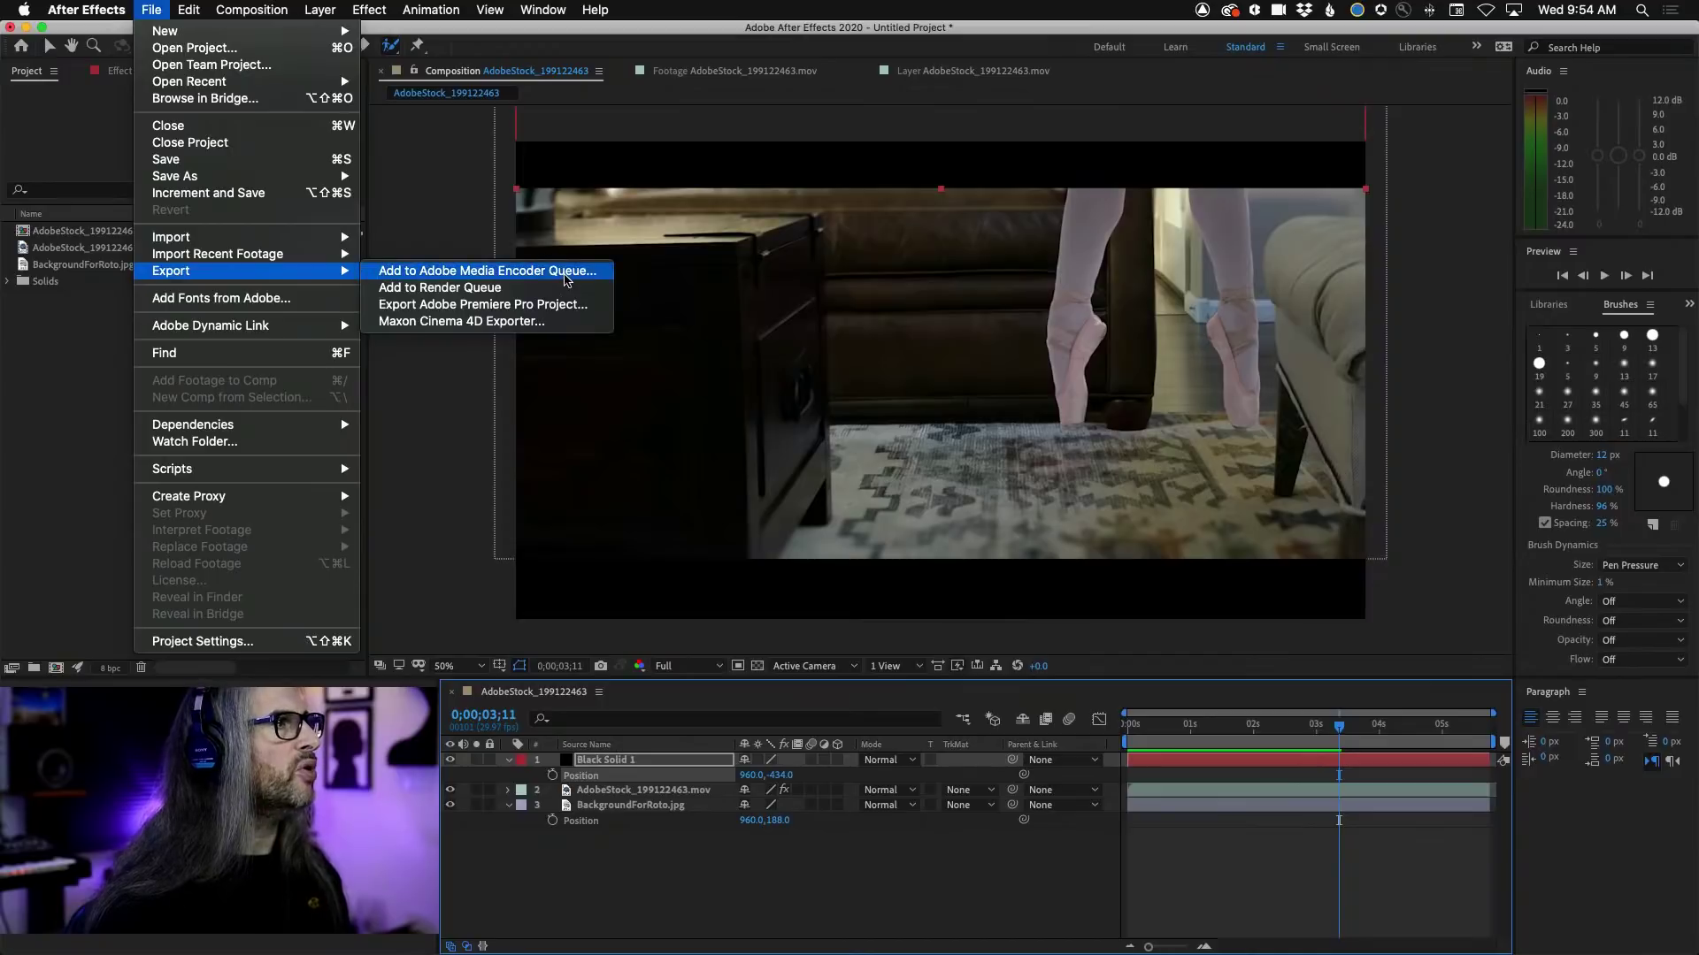
click(563, 271)
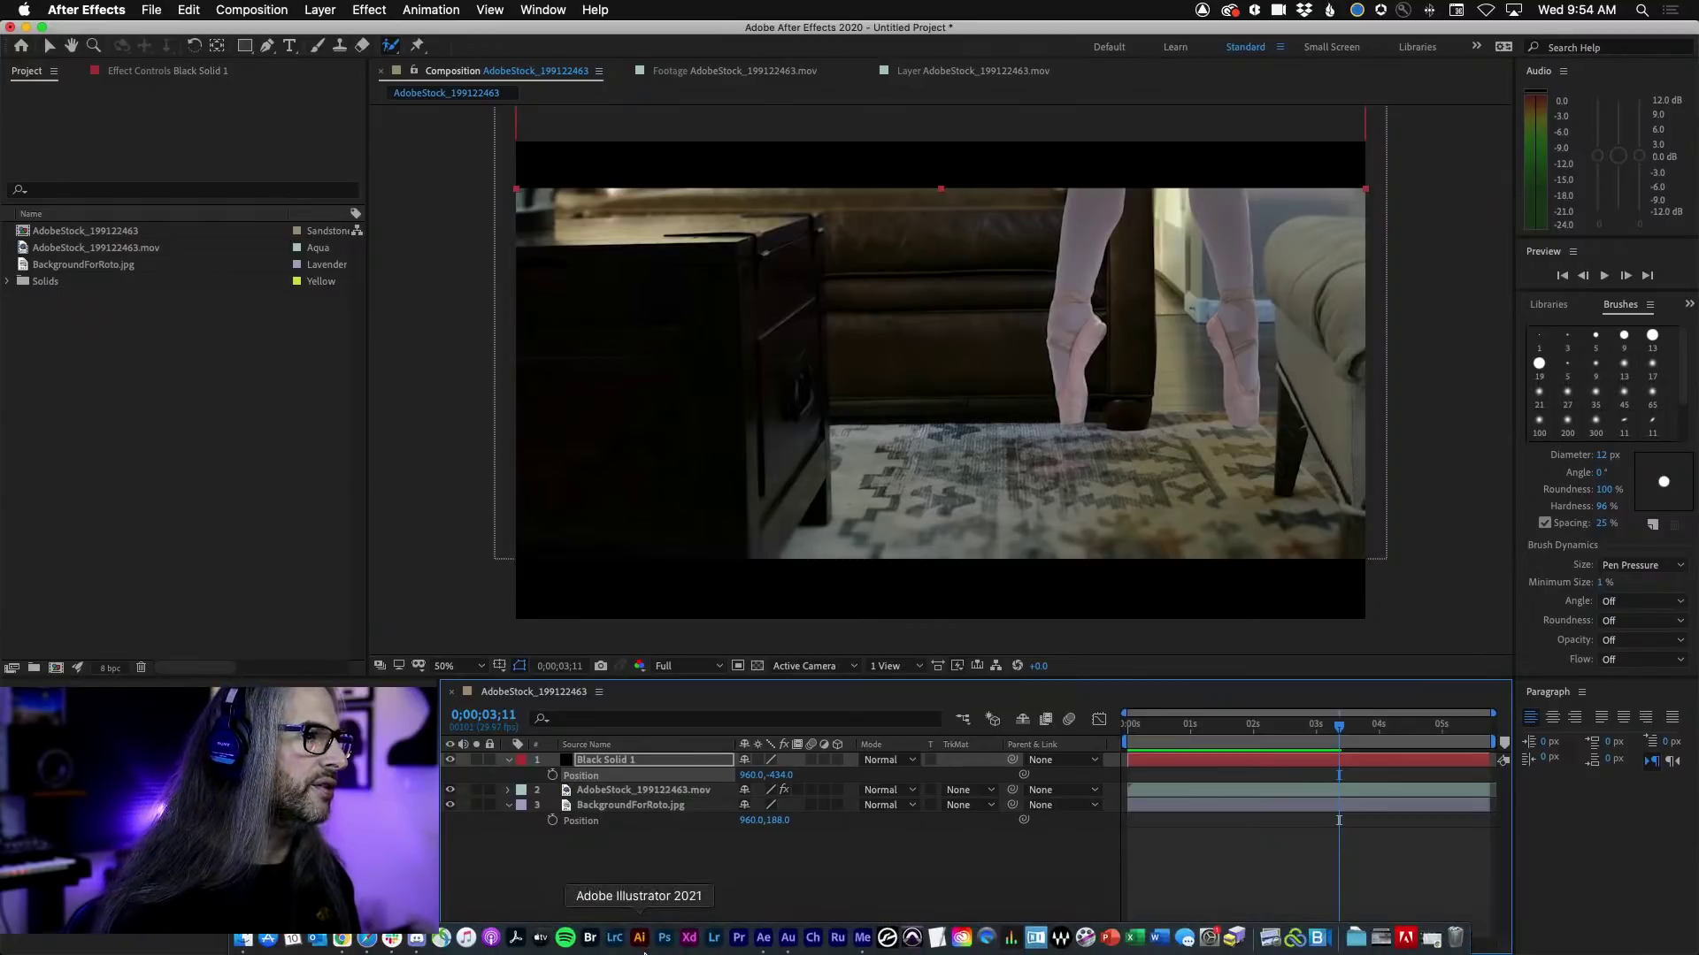
click(844, 942)
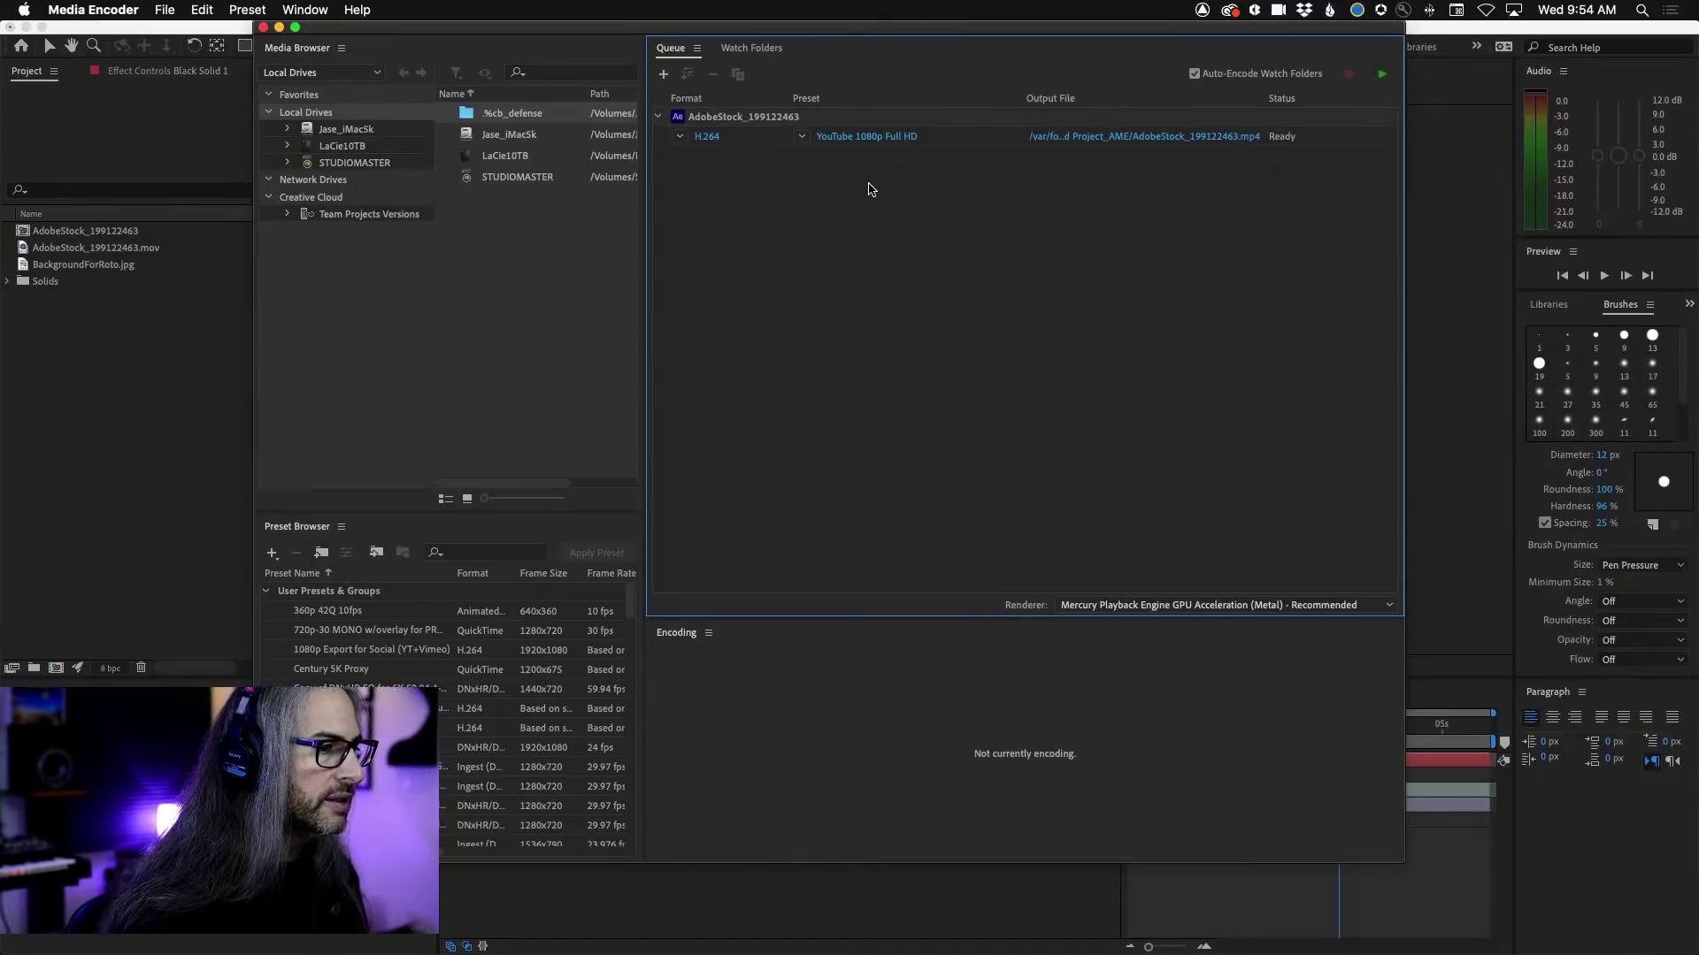
Step: Choose the H.264 format and the Match Source - Medium bitrate preset for the queued composition
click(678, 138)
click(739, 338)
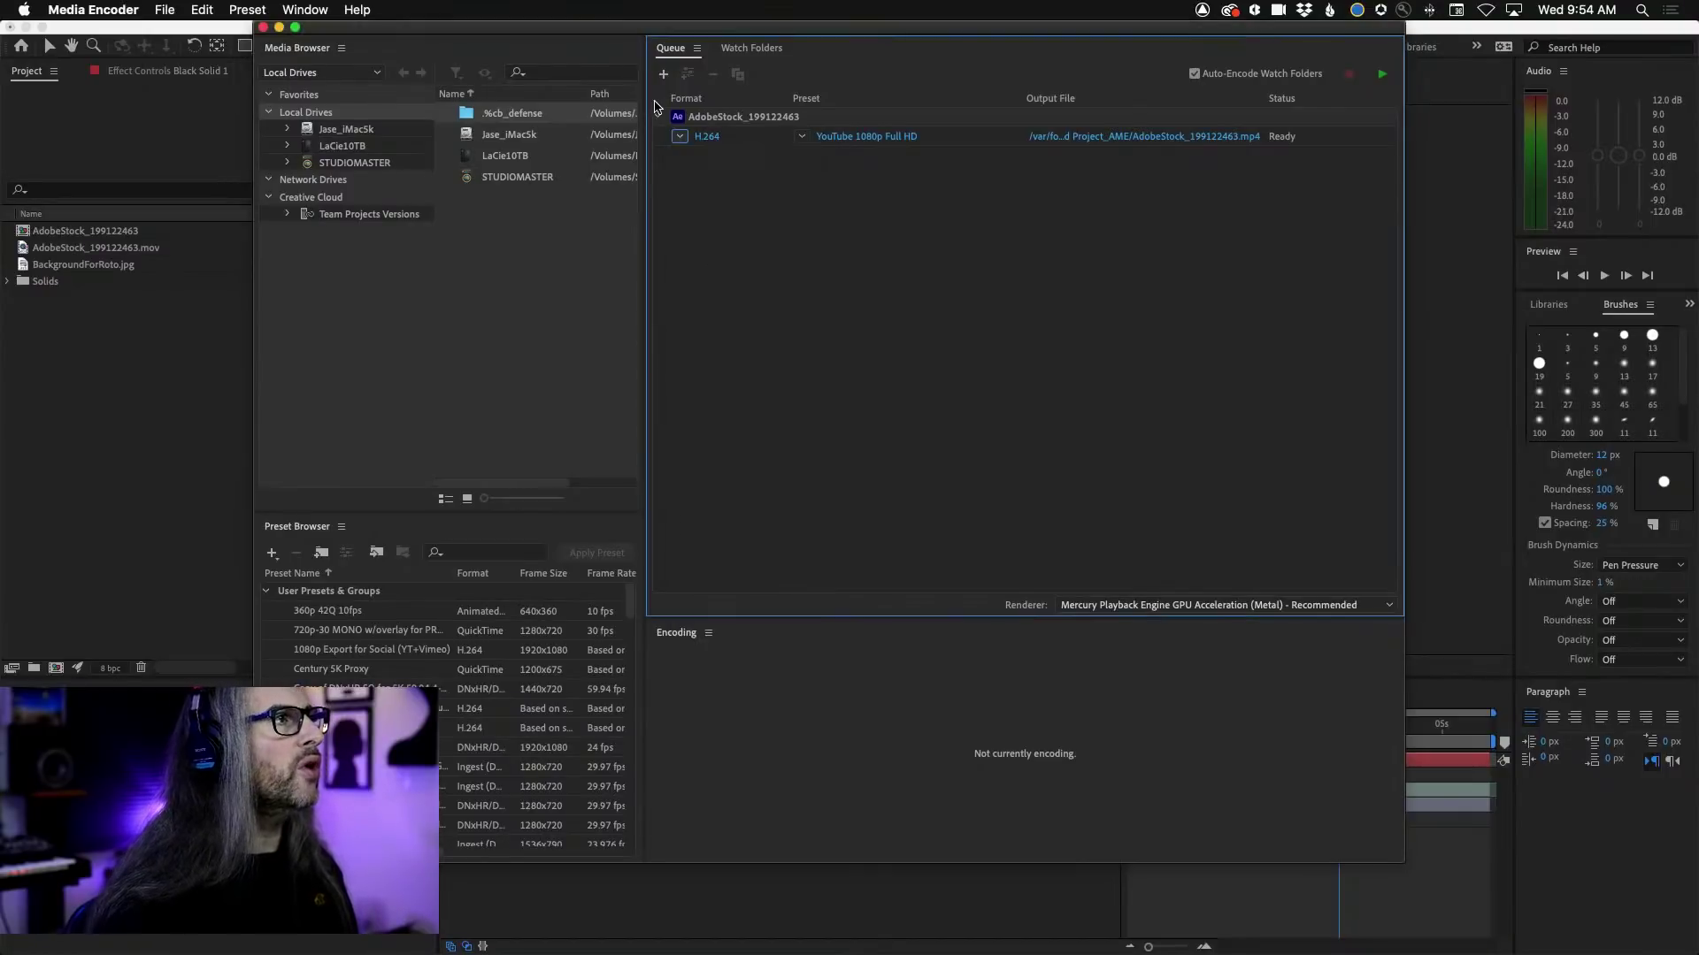
click(801, 137)
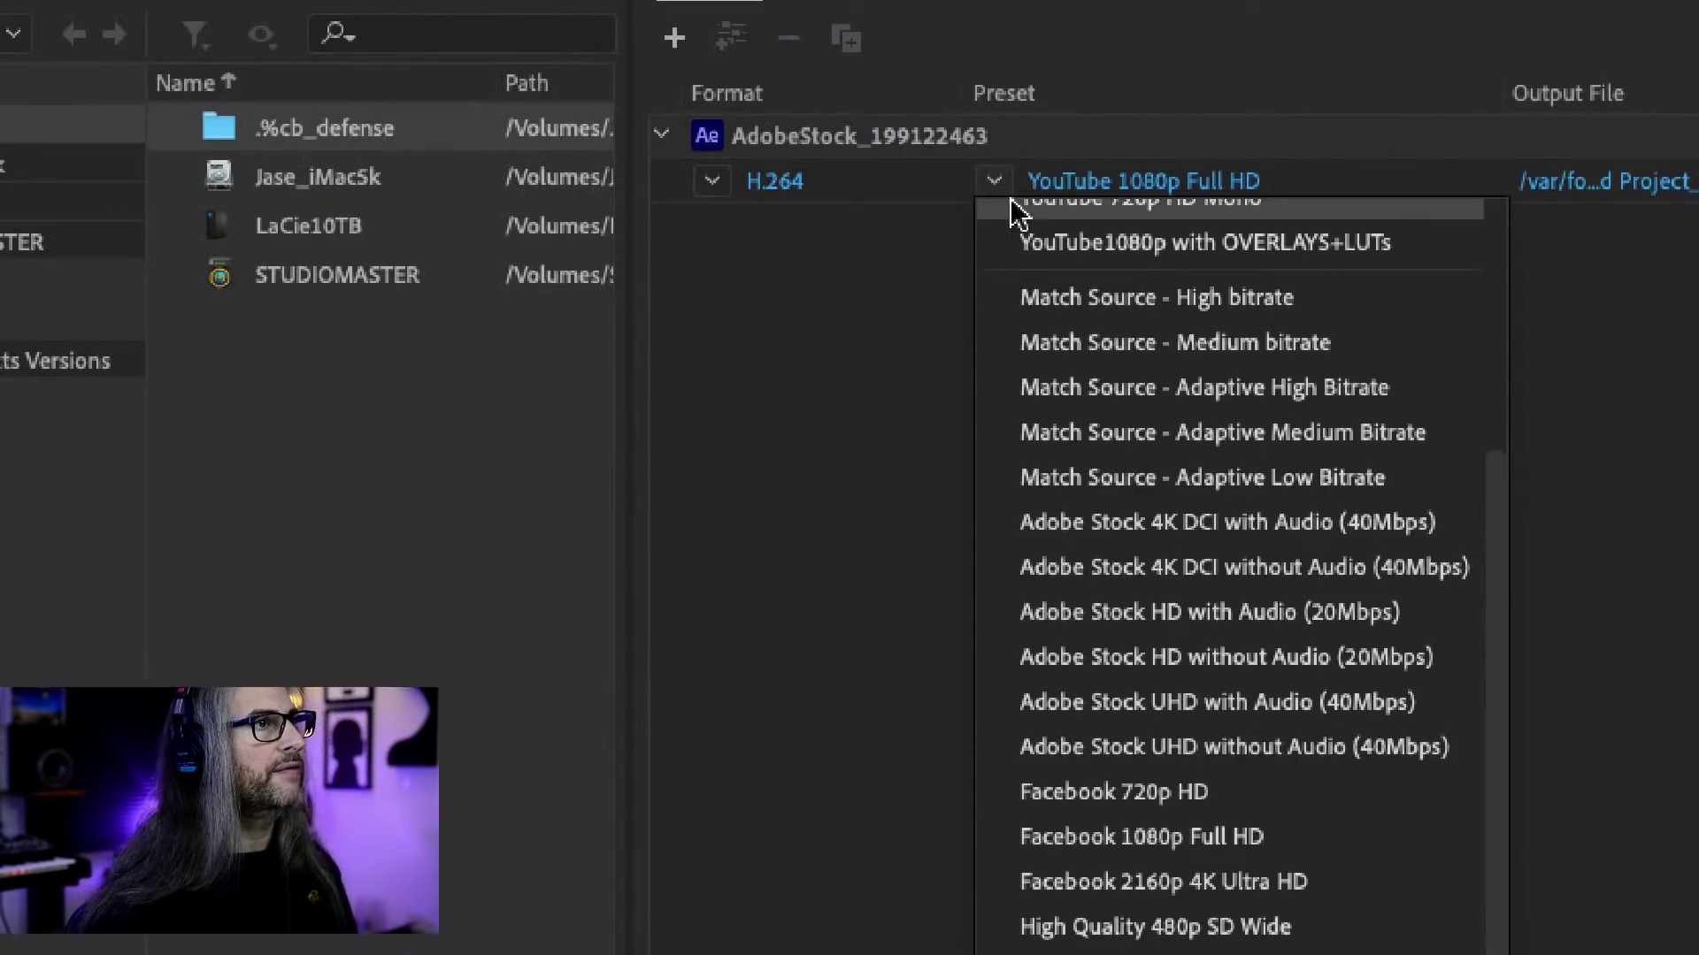
scroll(844, 185, up, 3)
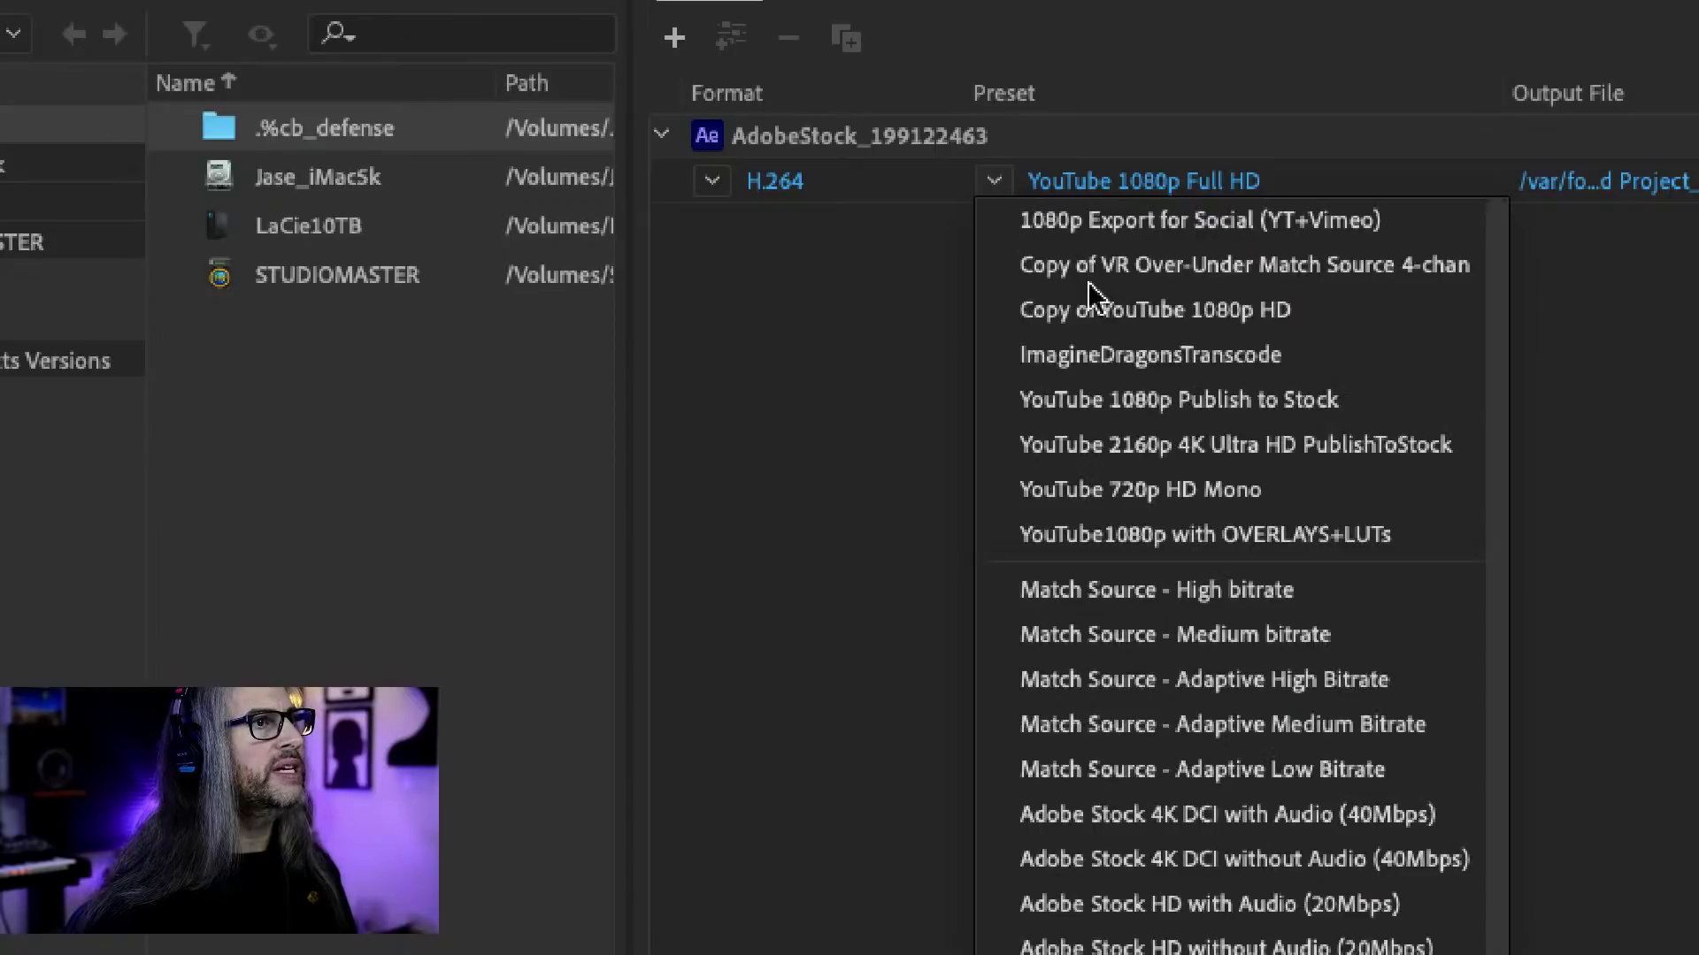
click(1243, 650)
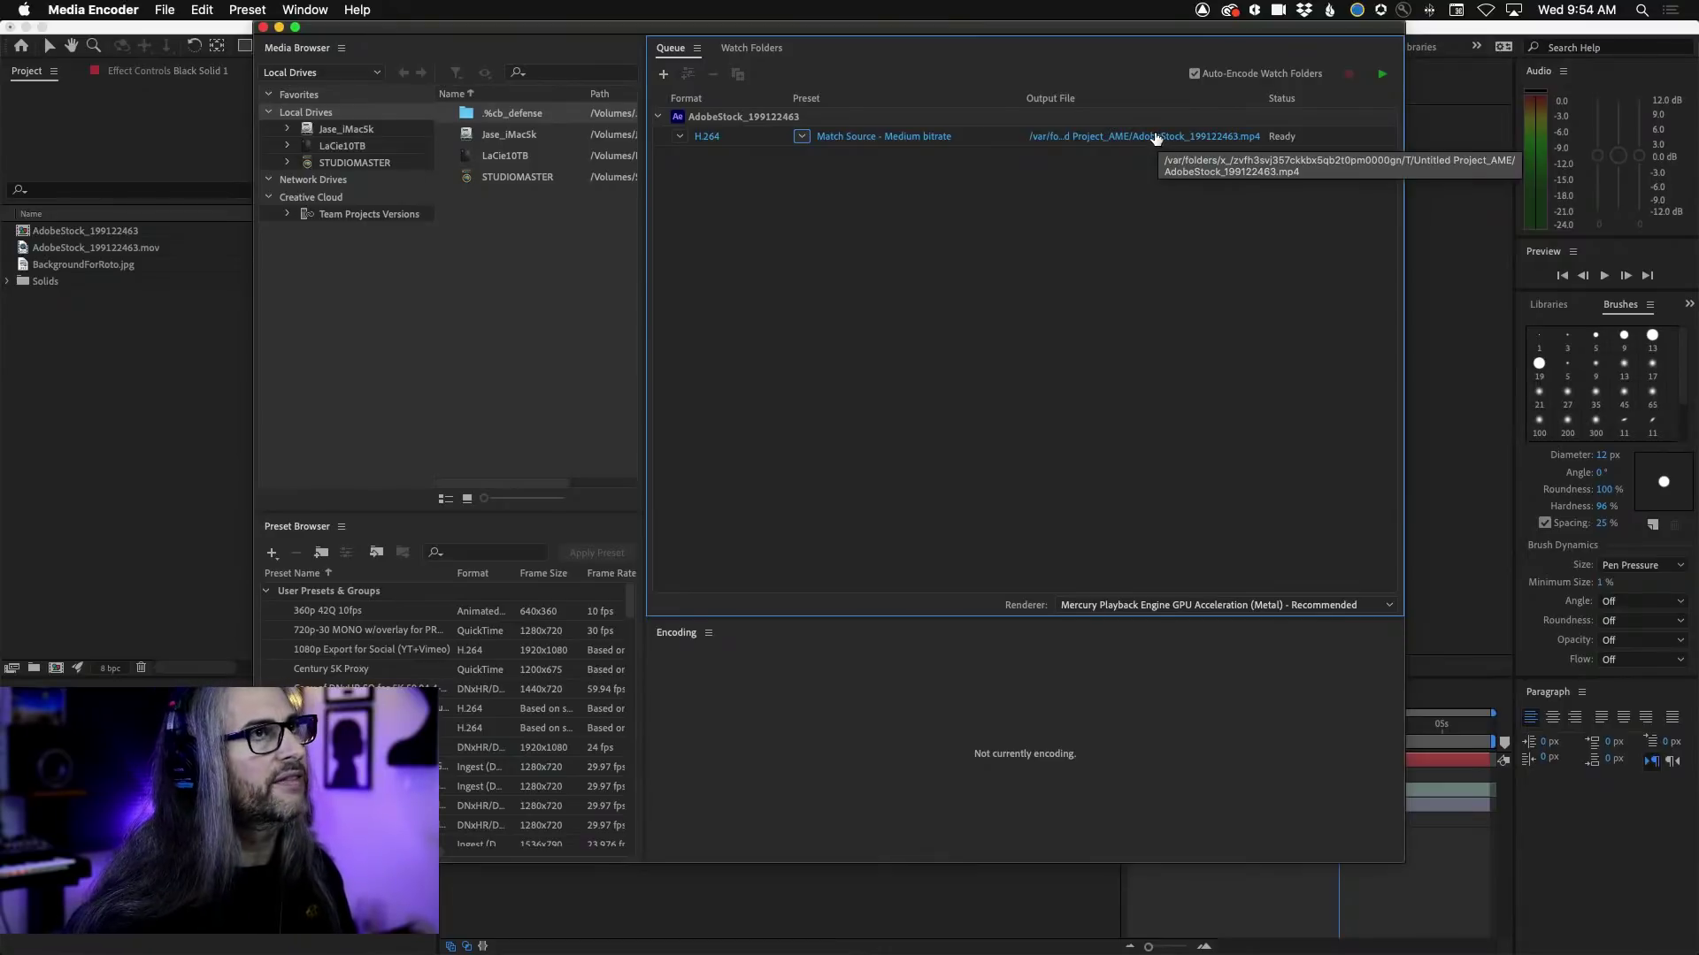
Step: Set the queued render's output file to DancerRoto on the Desktop as an mp4 video
click(1119, 139)
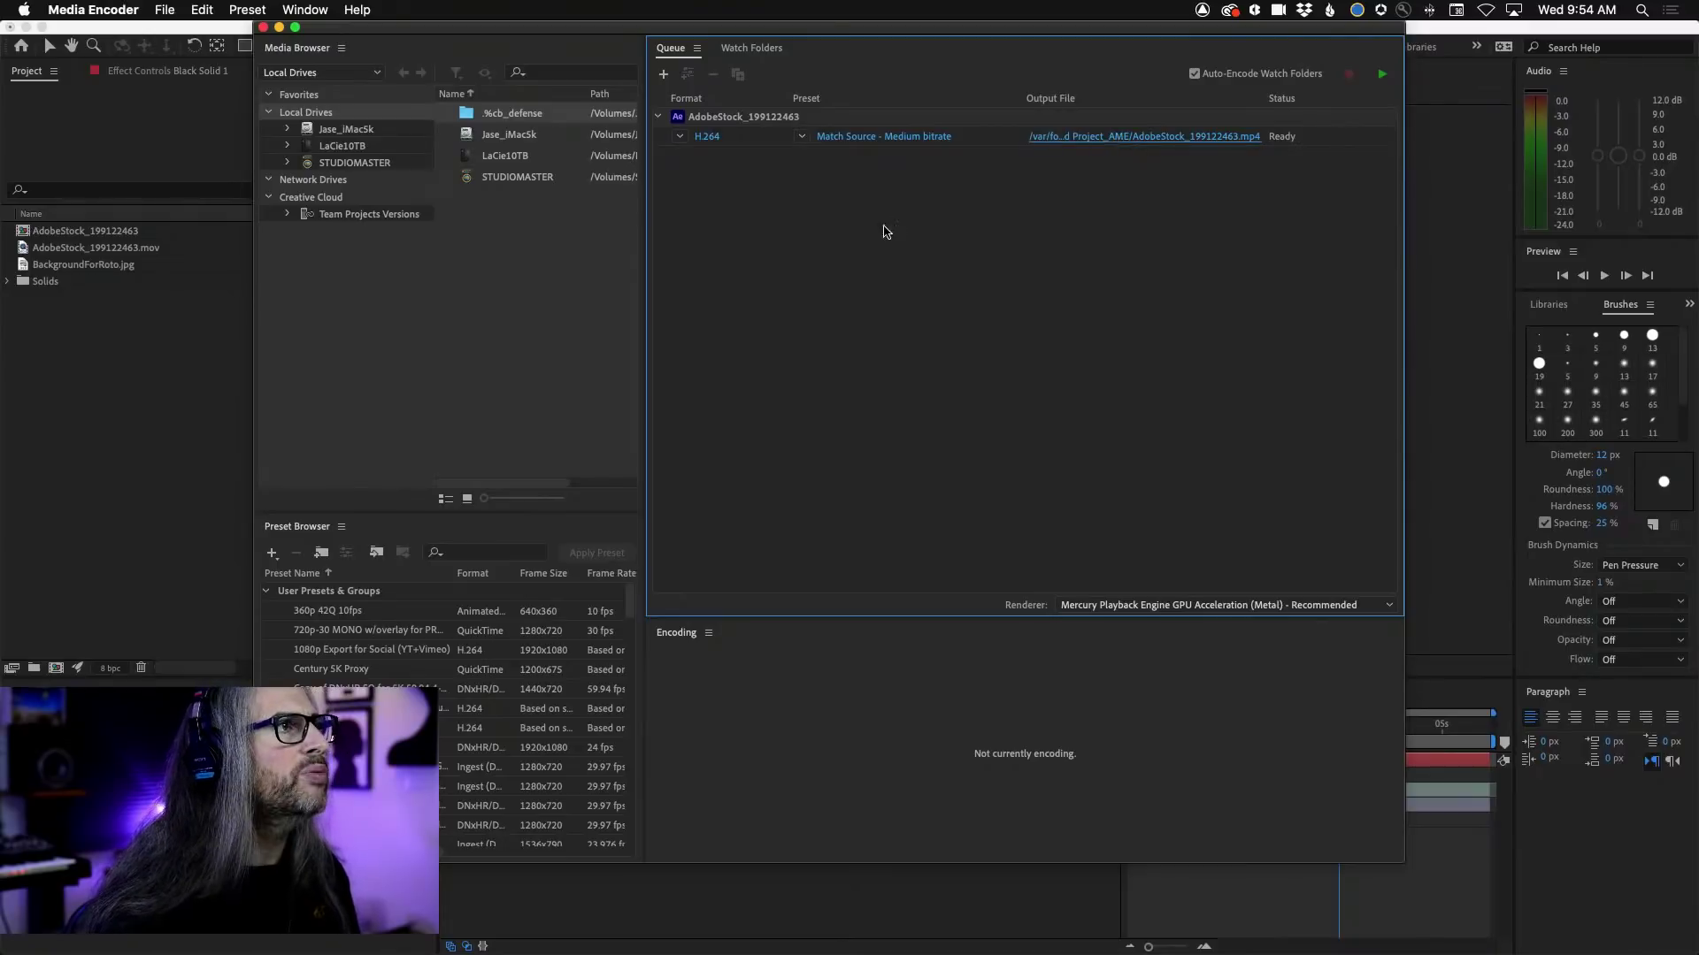
click(1149, 138)
click(498, 303)
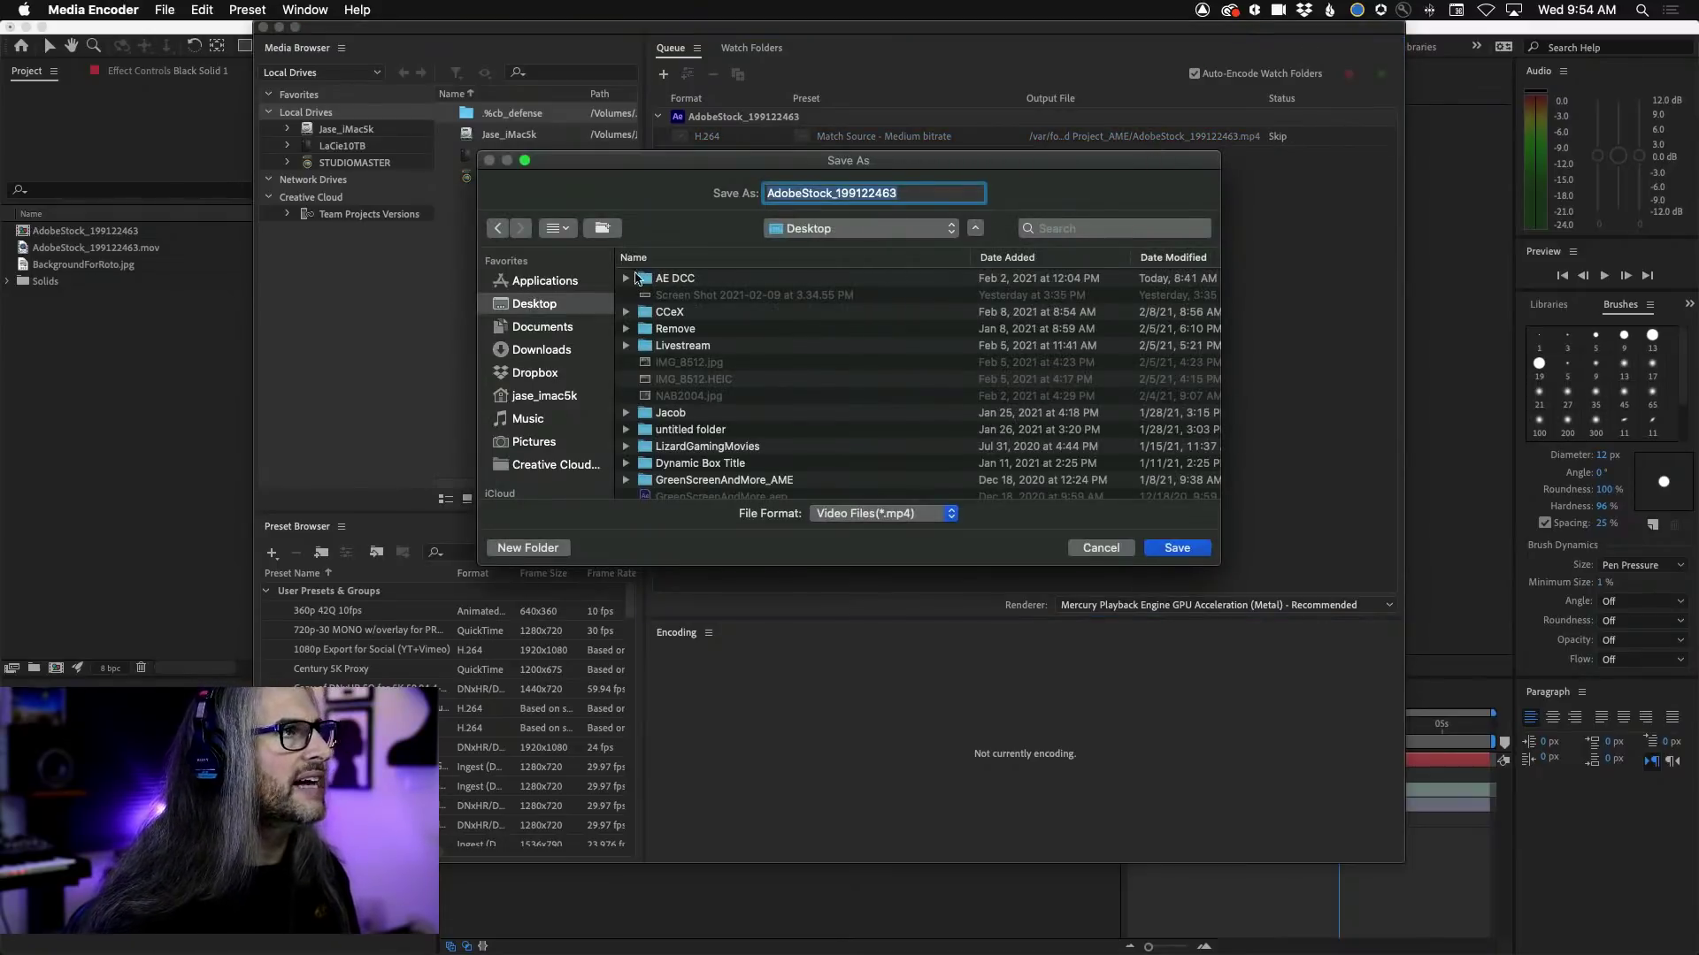
text(DancerRoto)
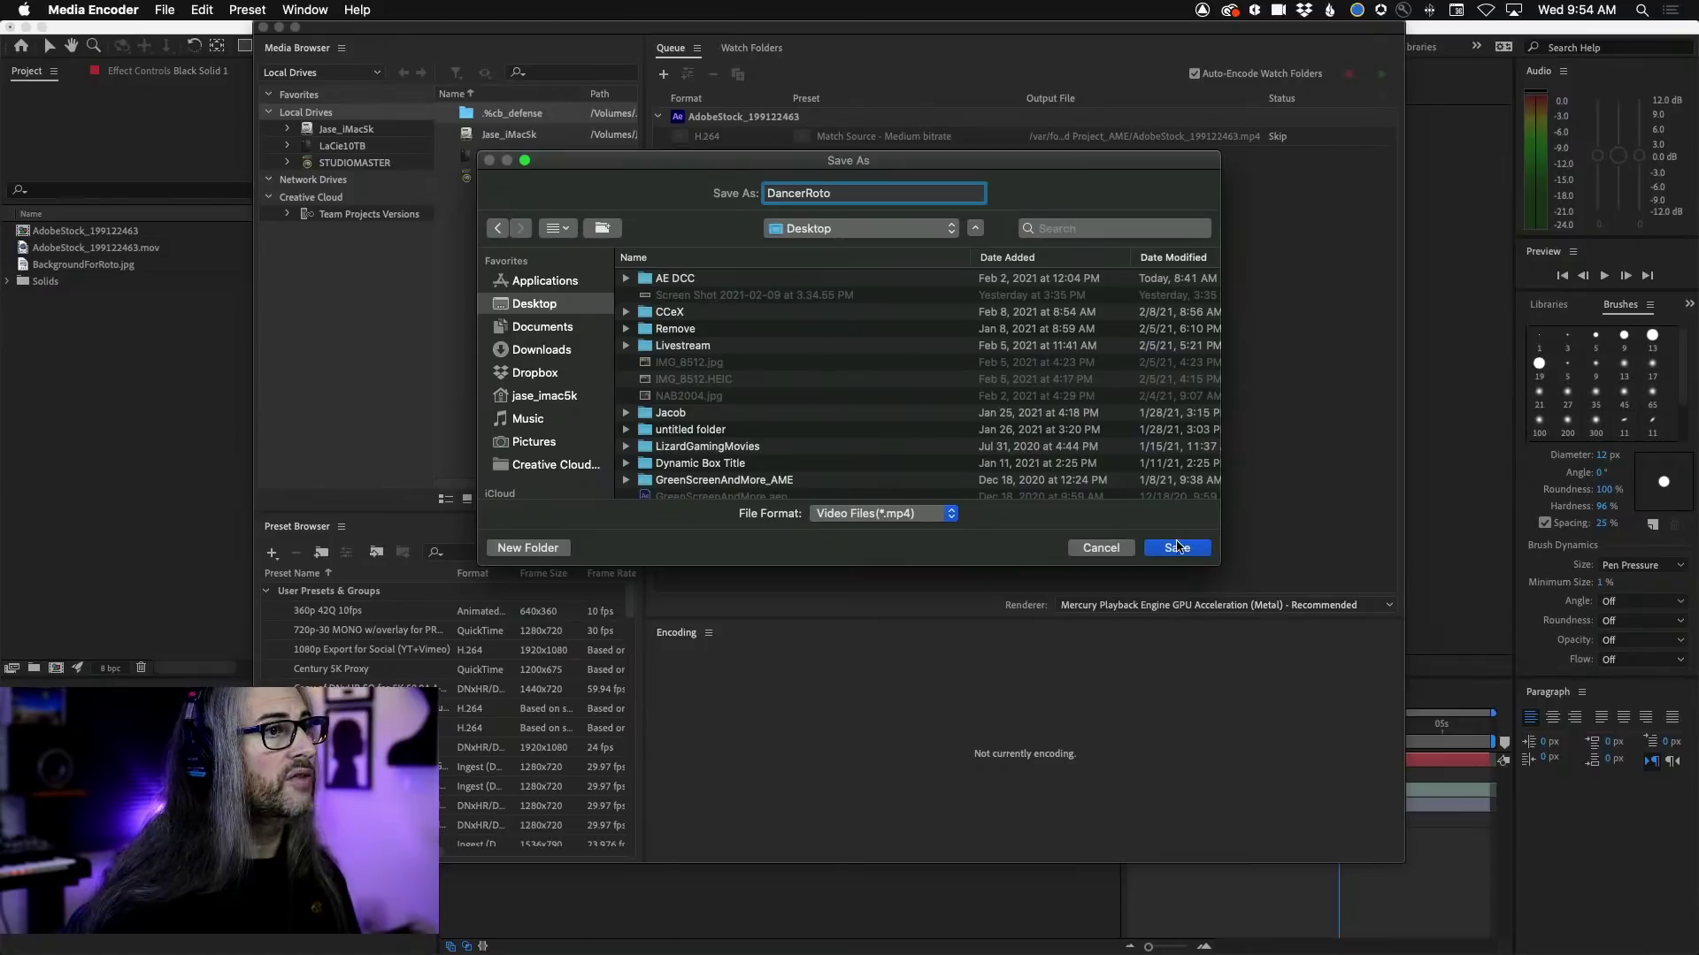
click(1176, 548)
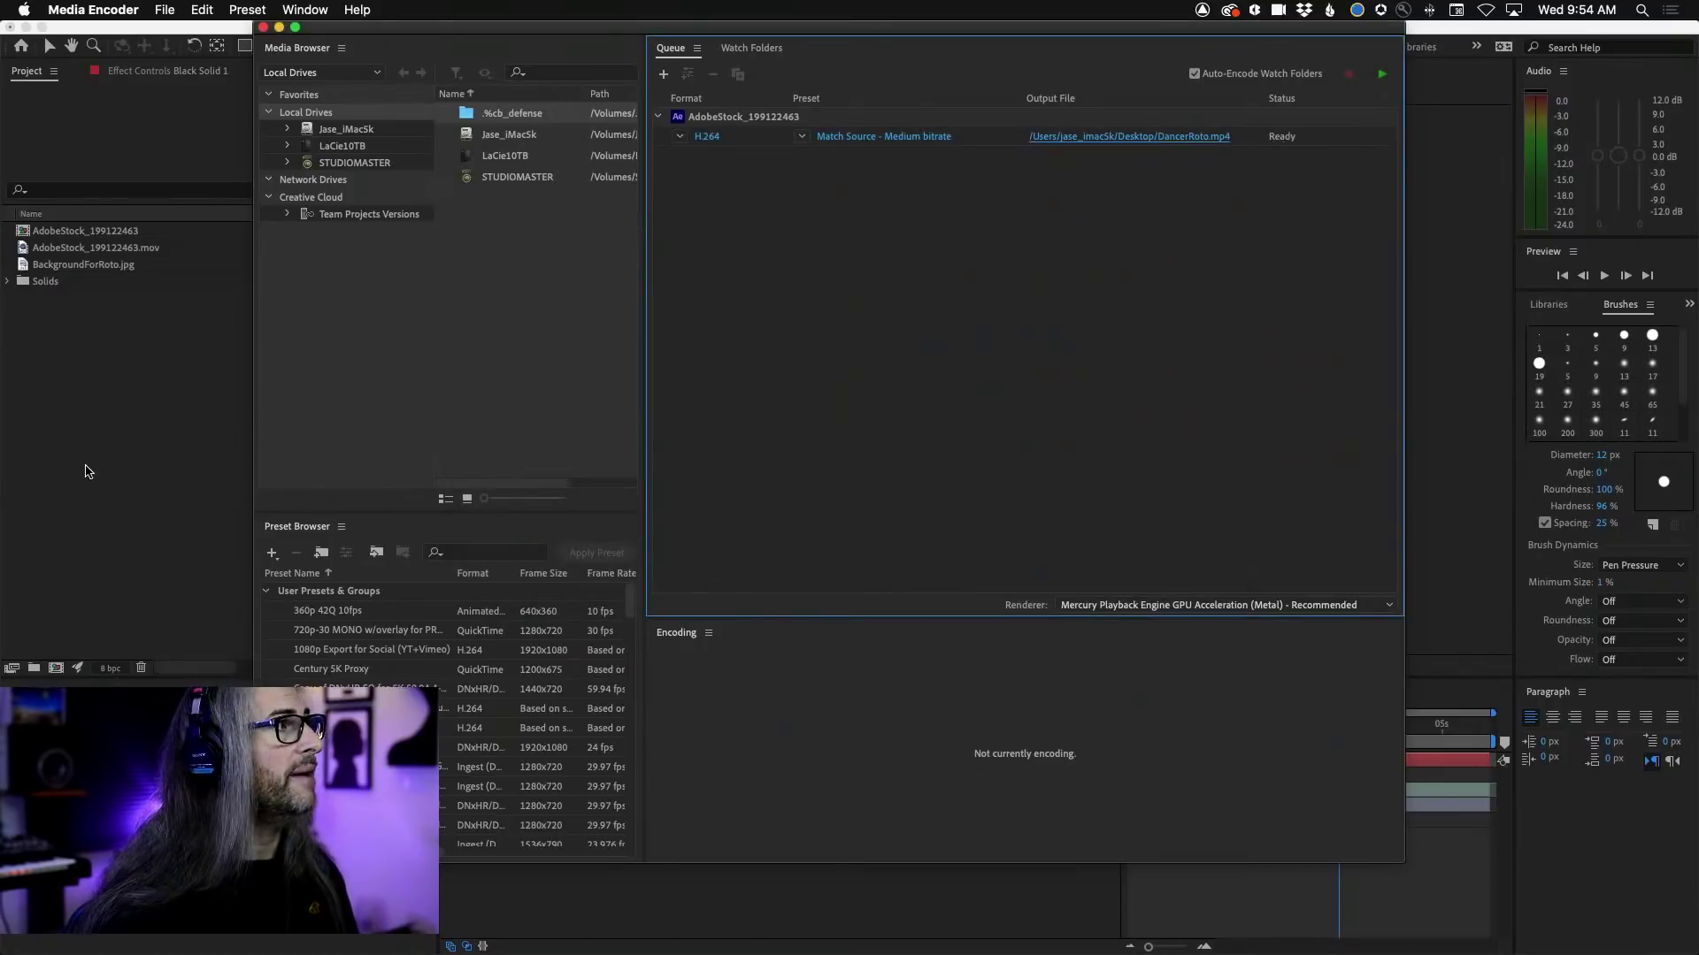
Step: Switch back to After Effects and open the recent project AE-DCC.aep without saving the untitled project
key(super+Tab)
click(146, 10)
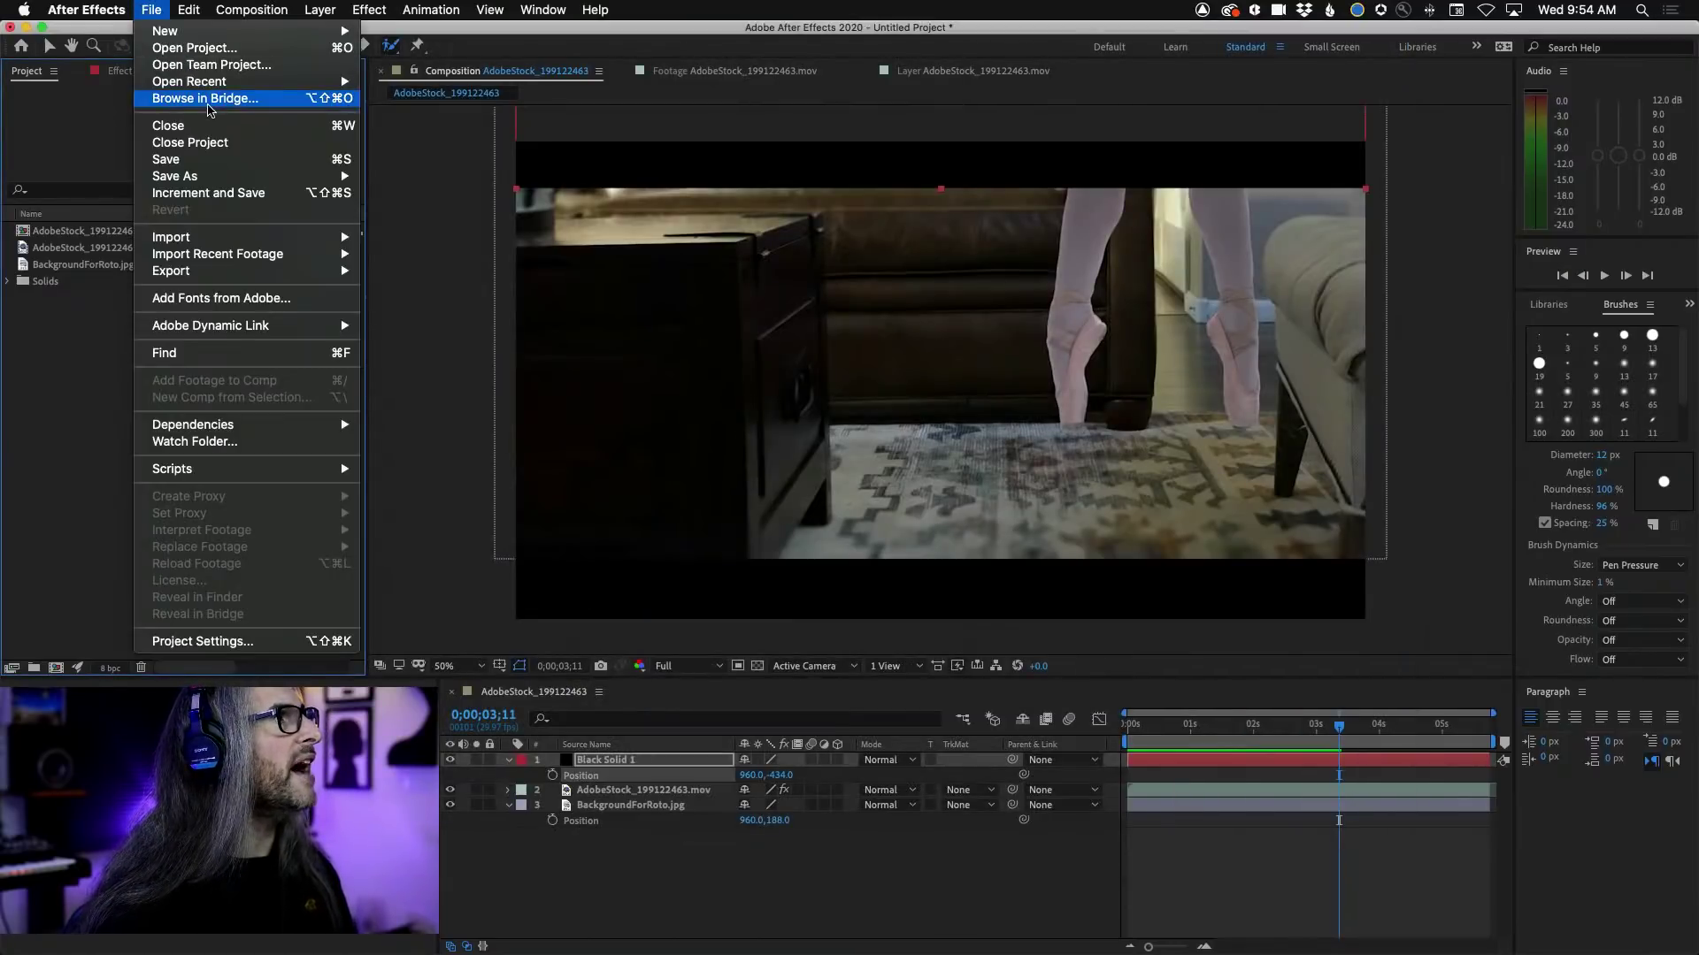
mouse_move(223, 83)
click(588, 98)
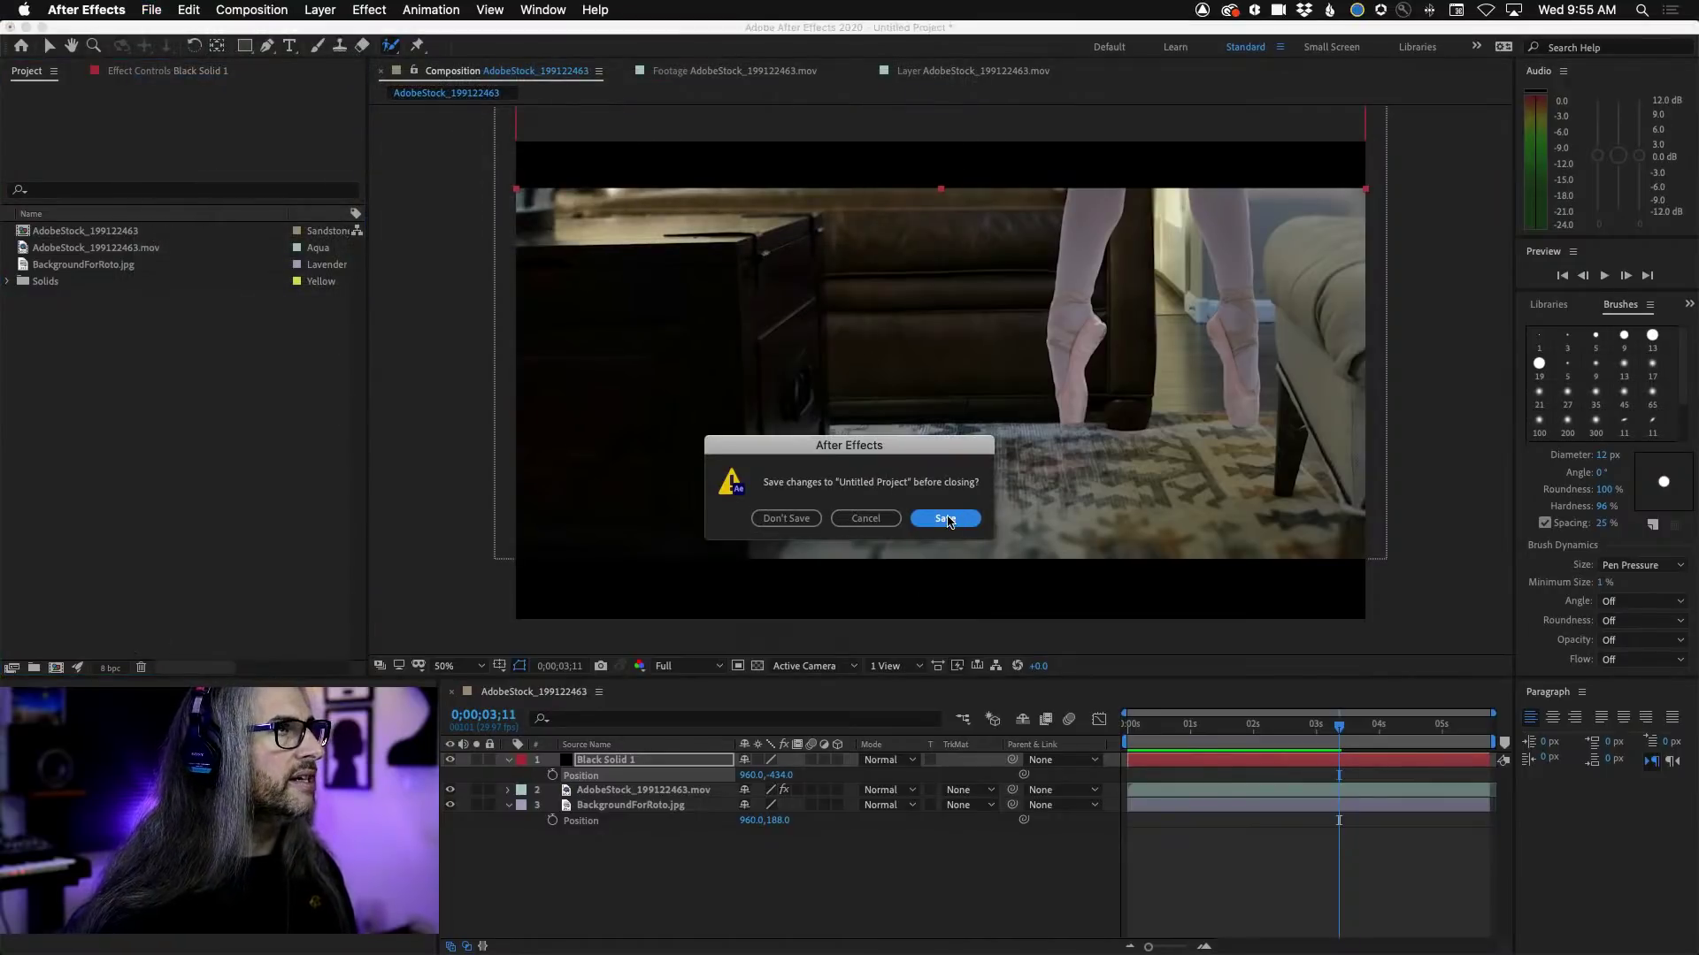
click(787, 520)
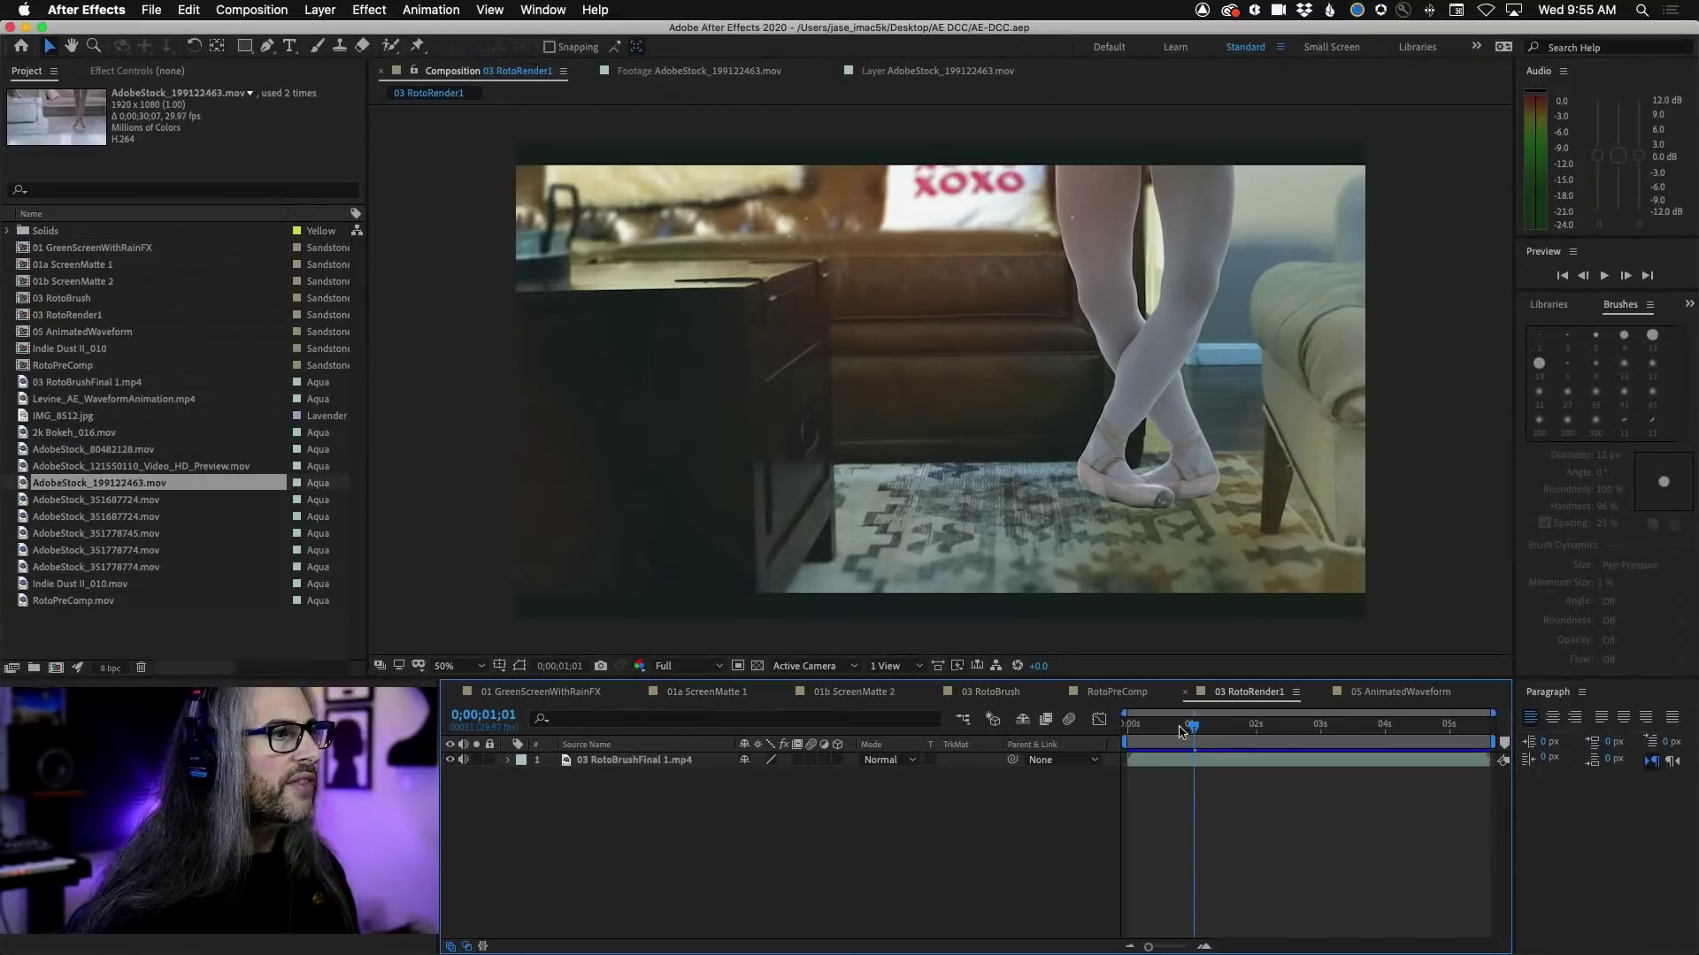
Step: Play the finished 03 RotoRender1 composition from 0;00;00;00
drag(1194, 727, 1077, 731)
key(space)
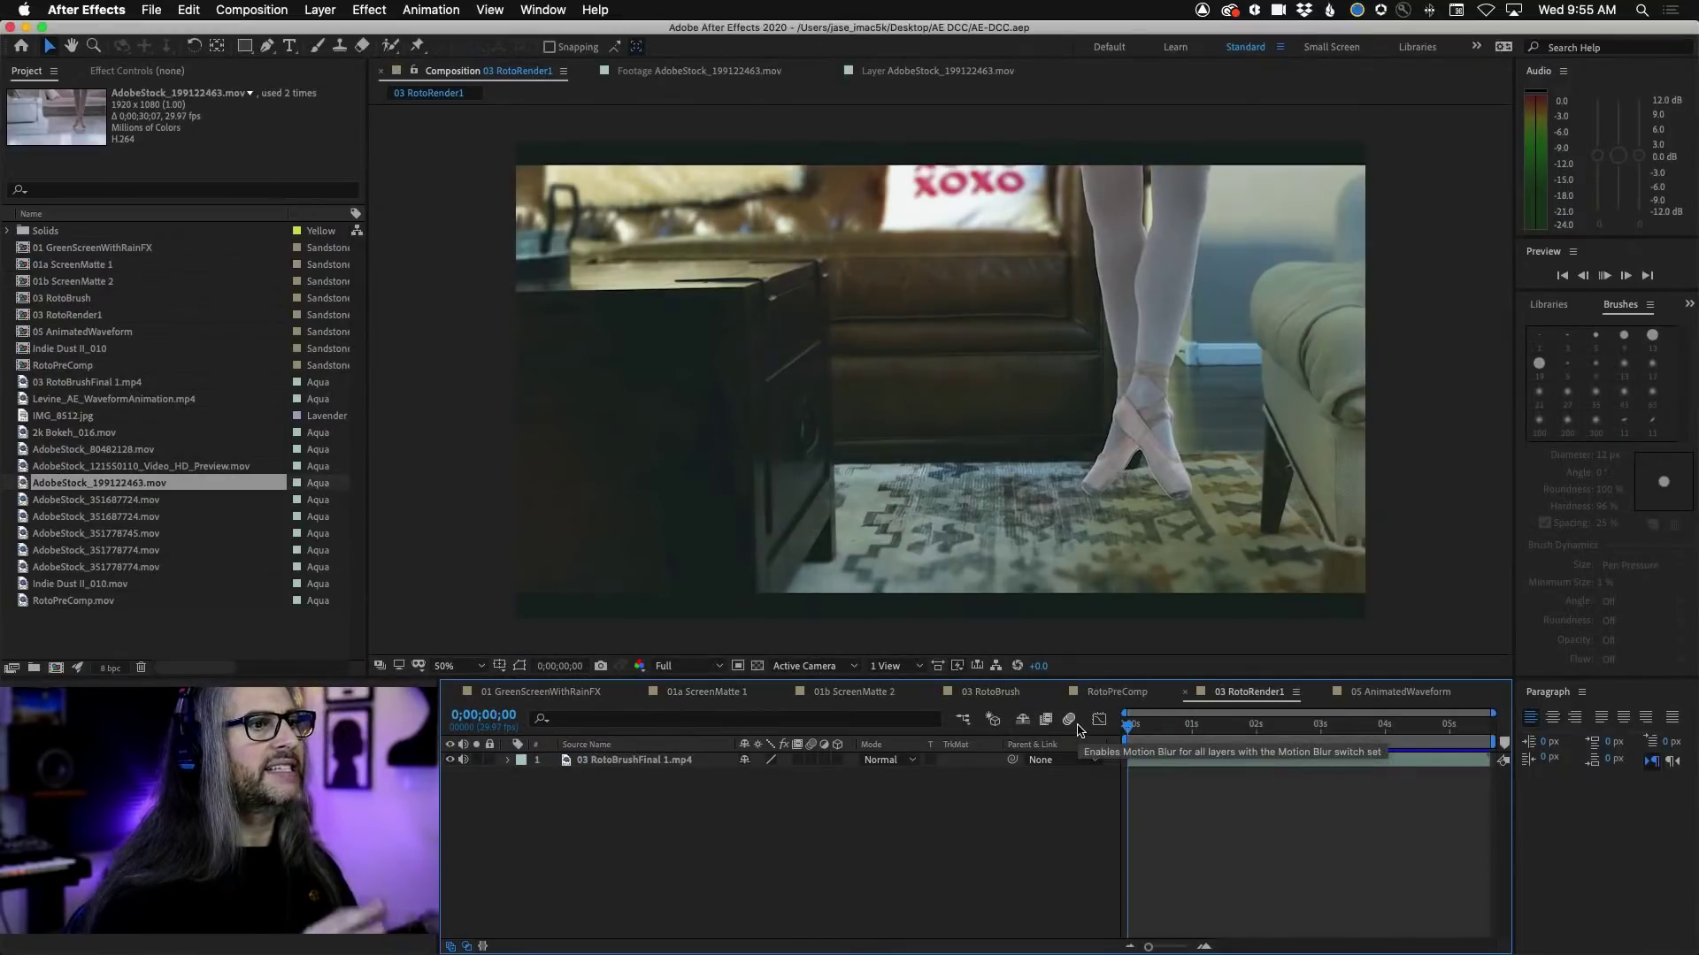